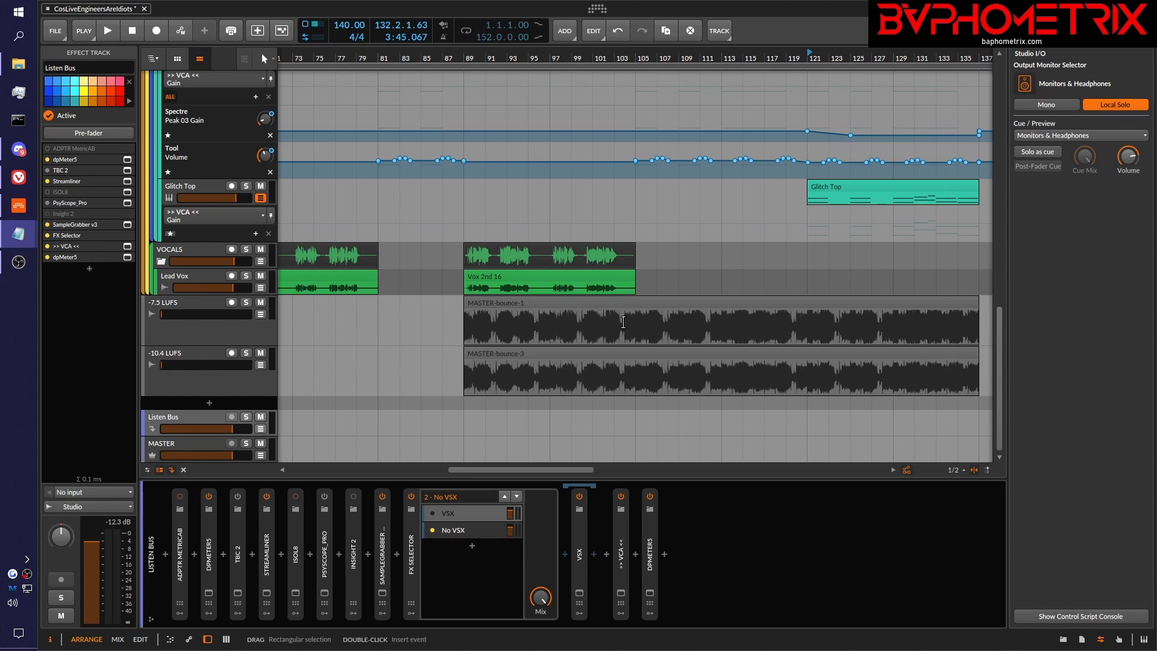
Switch to the browser and look through the "Mixing Loud with the Clip-to-Zero (CTZ) strategy" playlist down to Ep. 22.
click(18, 178)
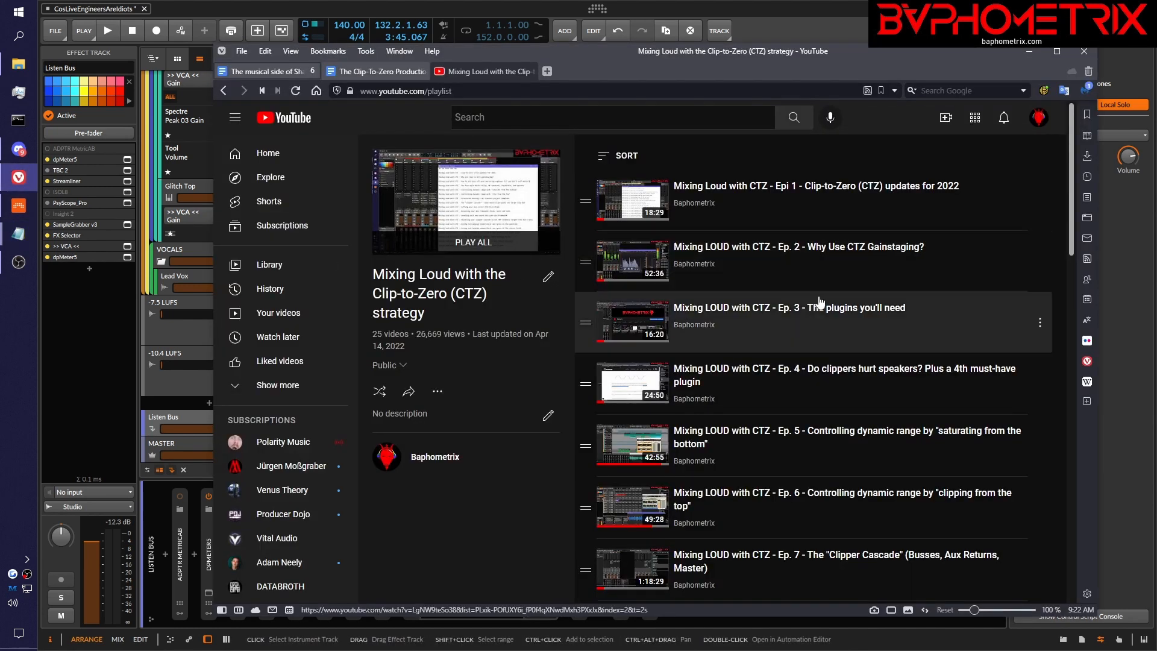
scroll(838, 273, down, 9)
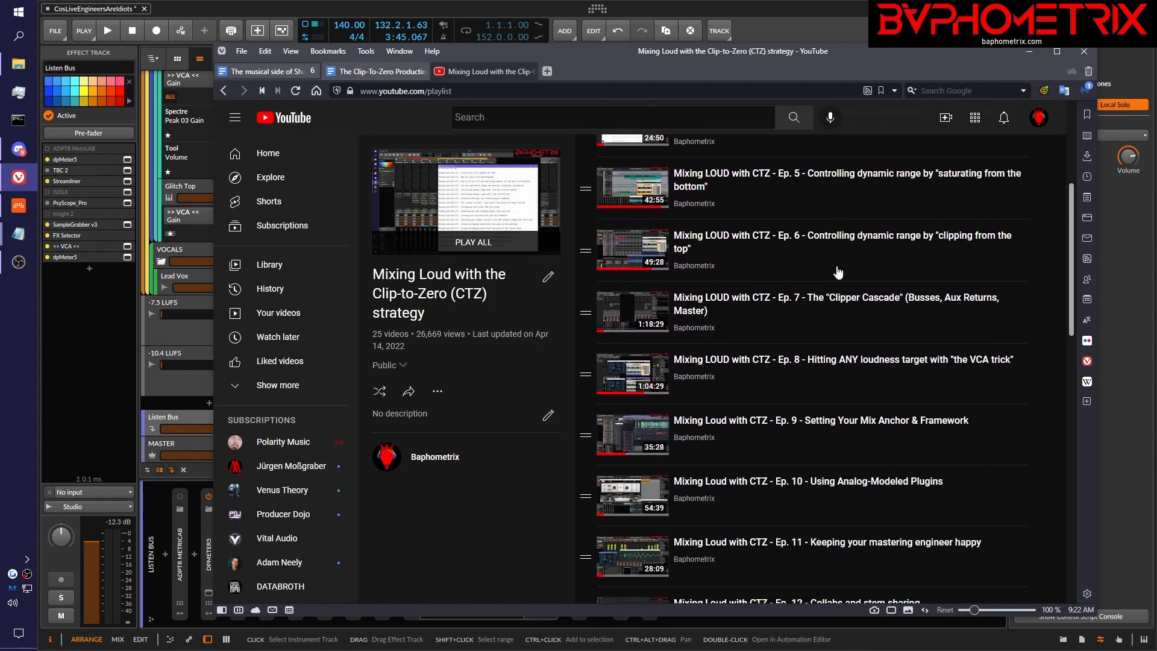
scroll(838, 272, down, 8)
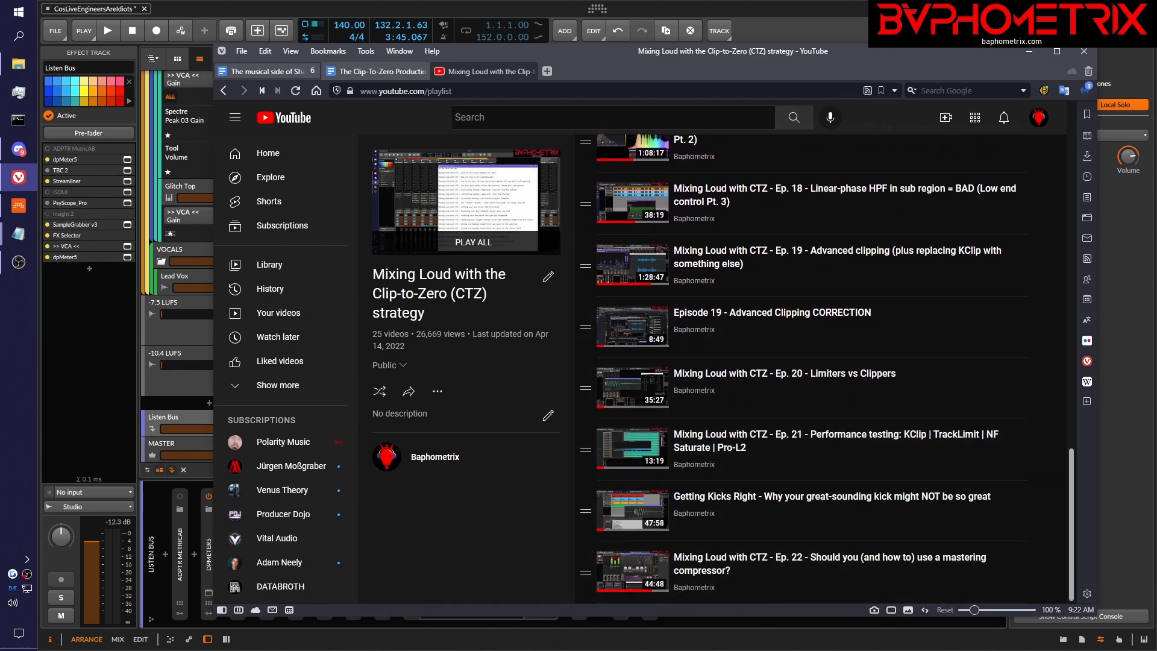
Review the episode list in Mixing LOUD with CTZ.txt and the mastering outline in Next Video.txt, moving each Notepad window away when finished.
key(alt+Tab)
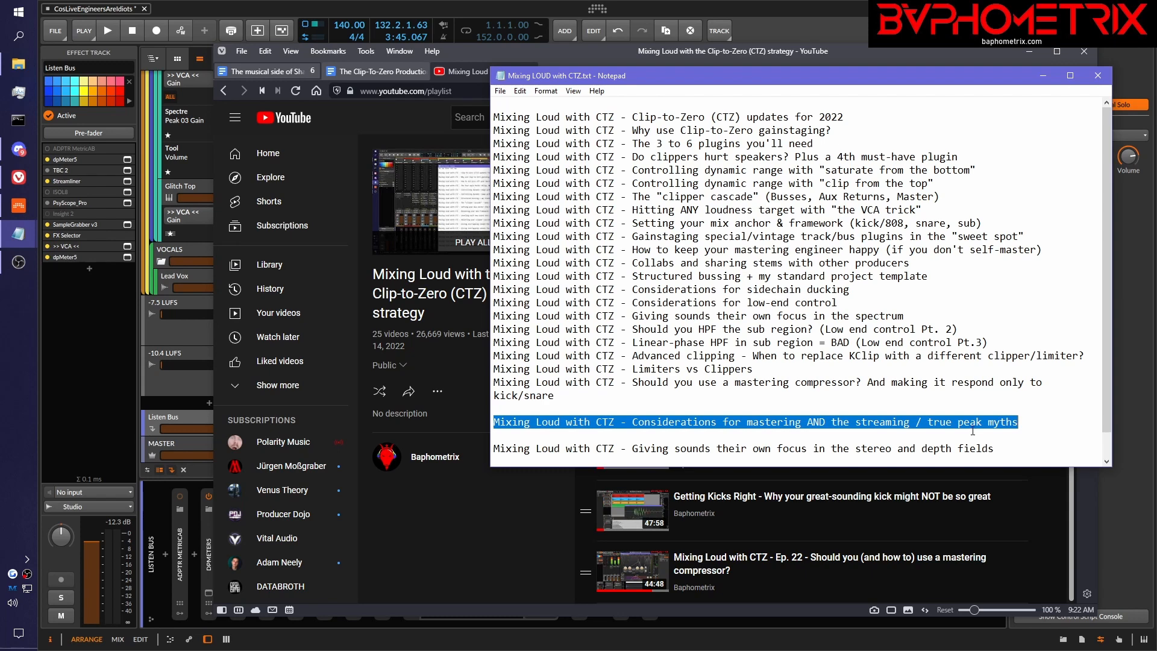
drag(988, 75, 1156, 140)
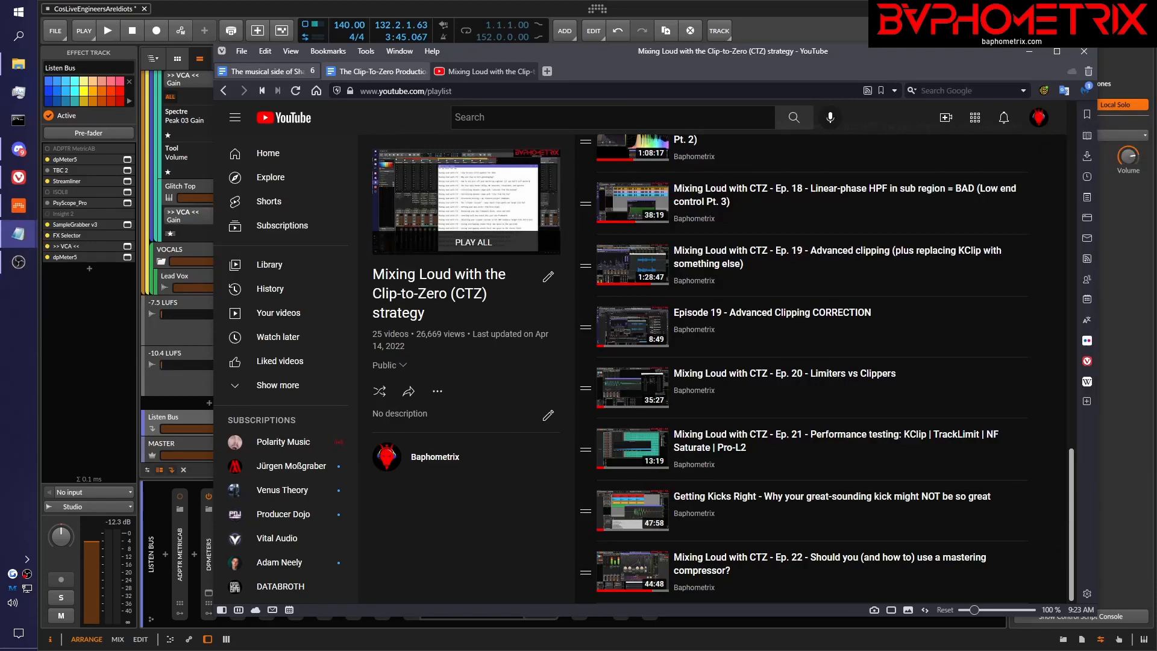
key(alt+Tab)
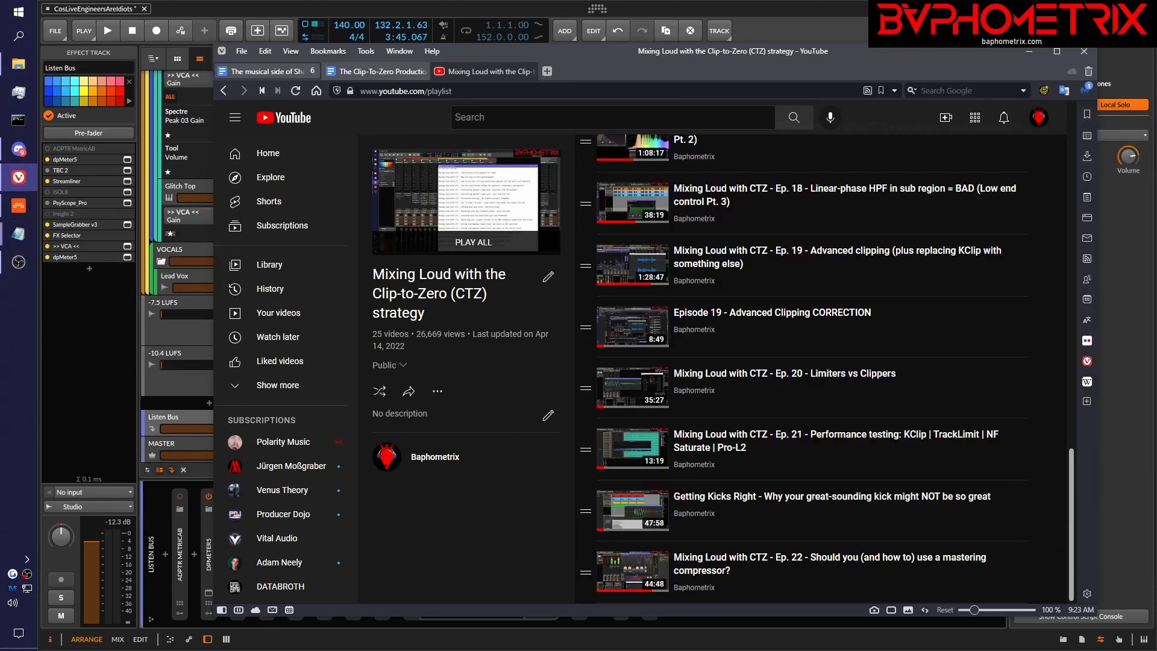
key(alt+Tab)
drag(1156, 241, 676, 151)
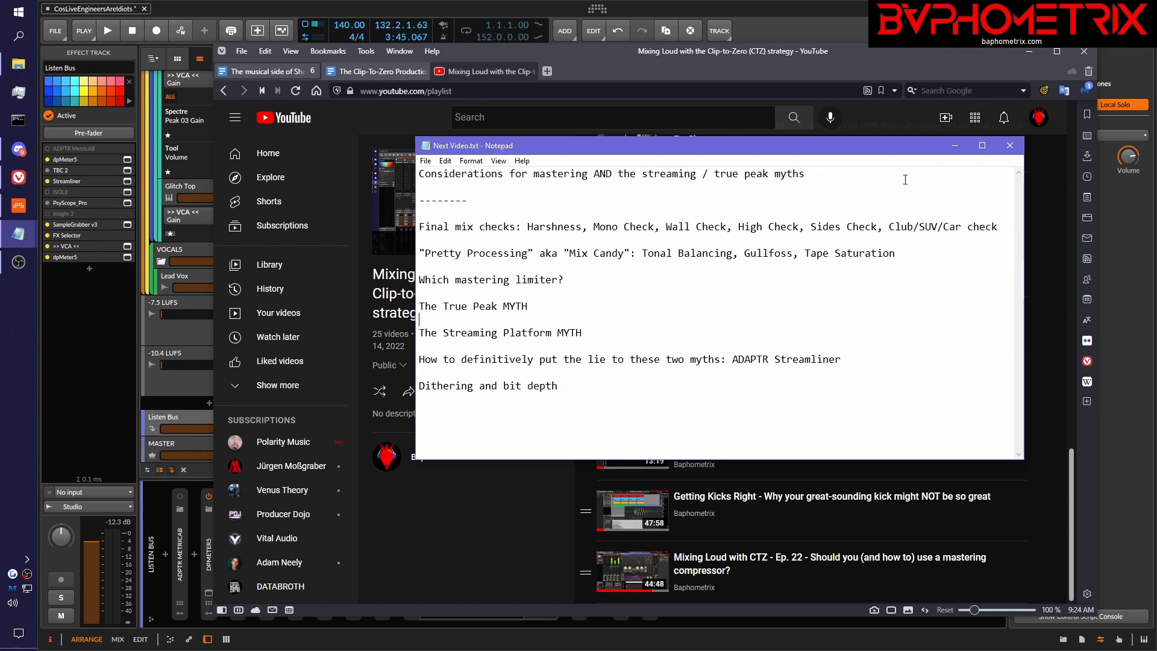
drag(898, 153, 1156, 108)
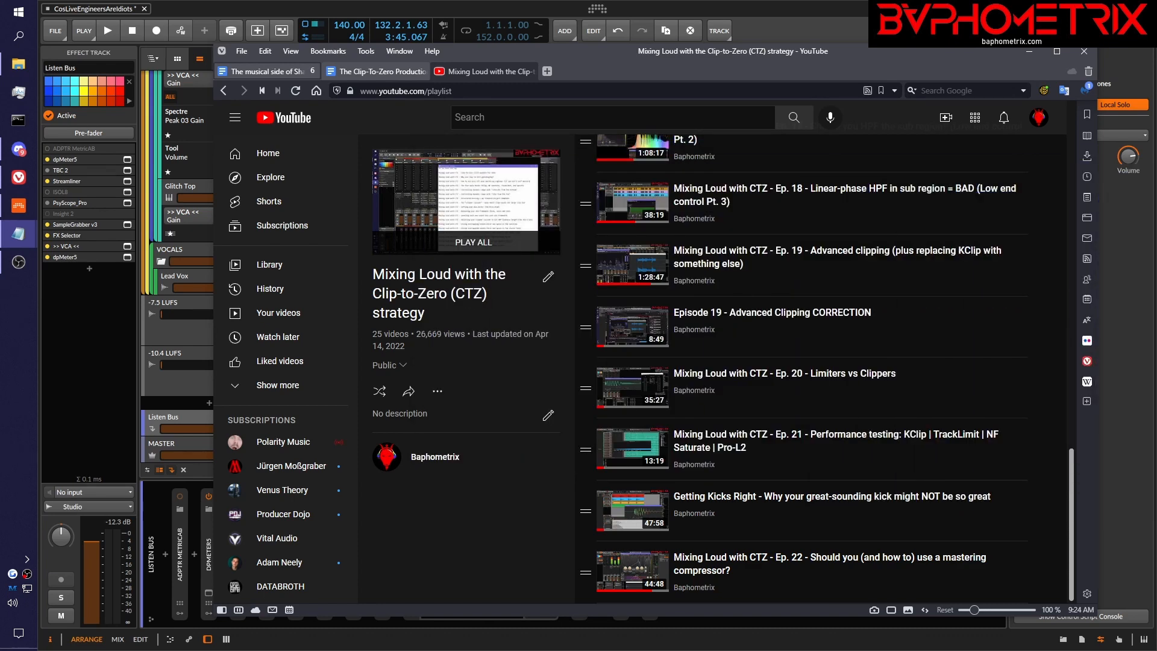
Return to Bitwig Studio and select the MASTER-bounce-1 clip, followed by the MASTER-bounce-3 clip, on the two LUFS tracks.
click(827, 12)
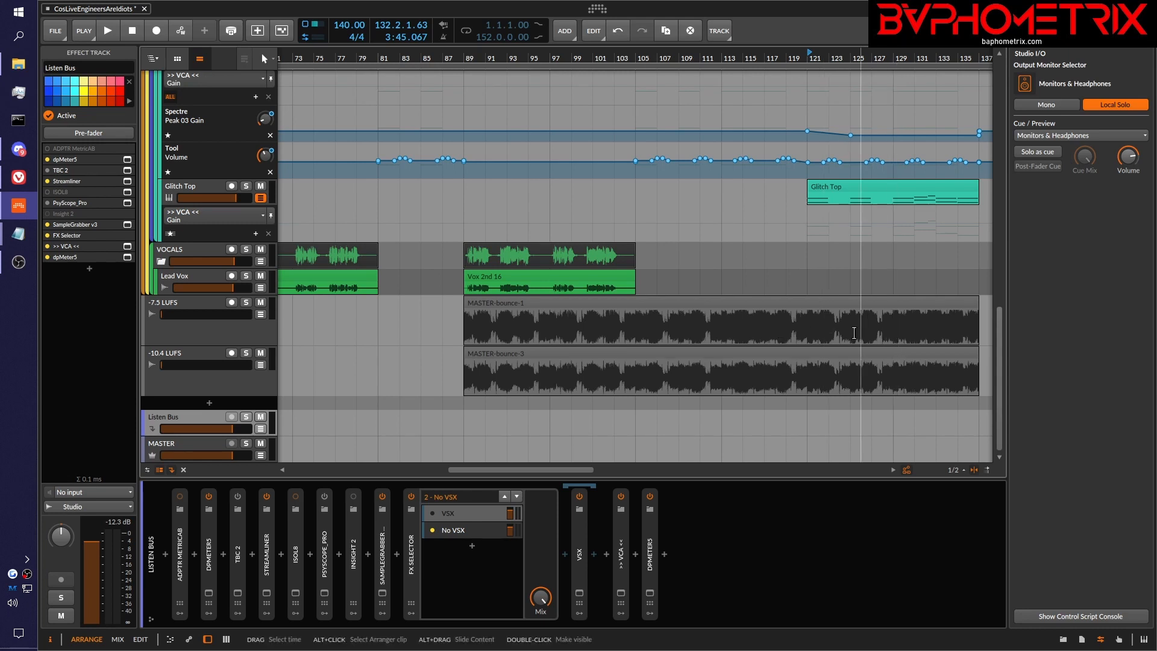
click(519, 302)
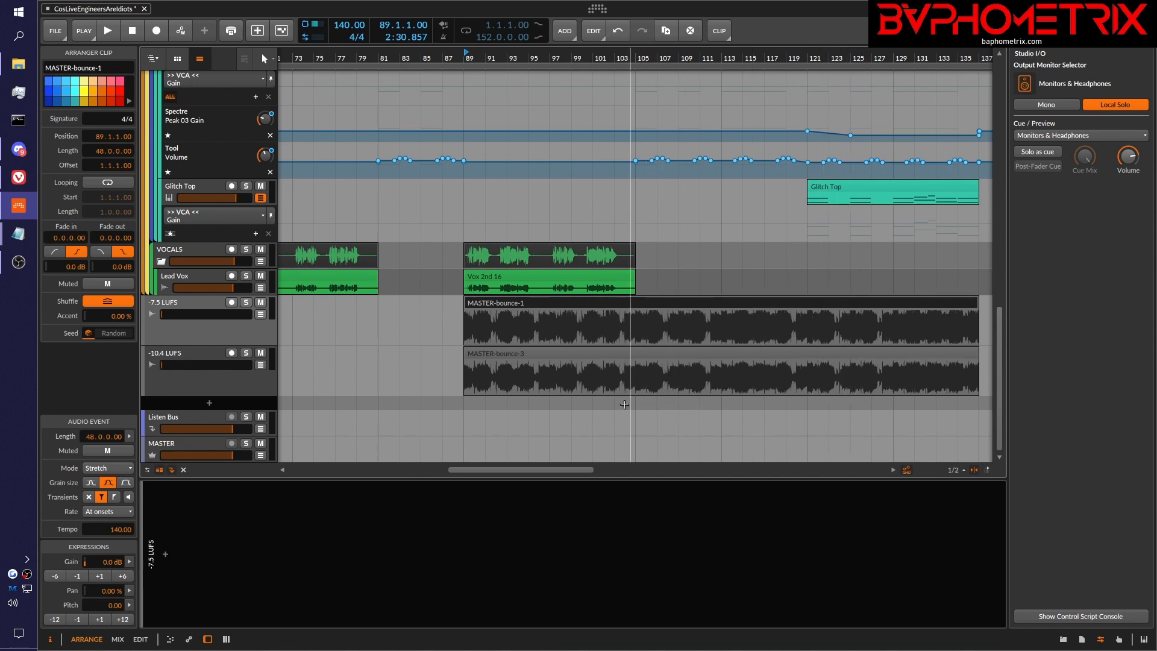
click(582, 355)
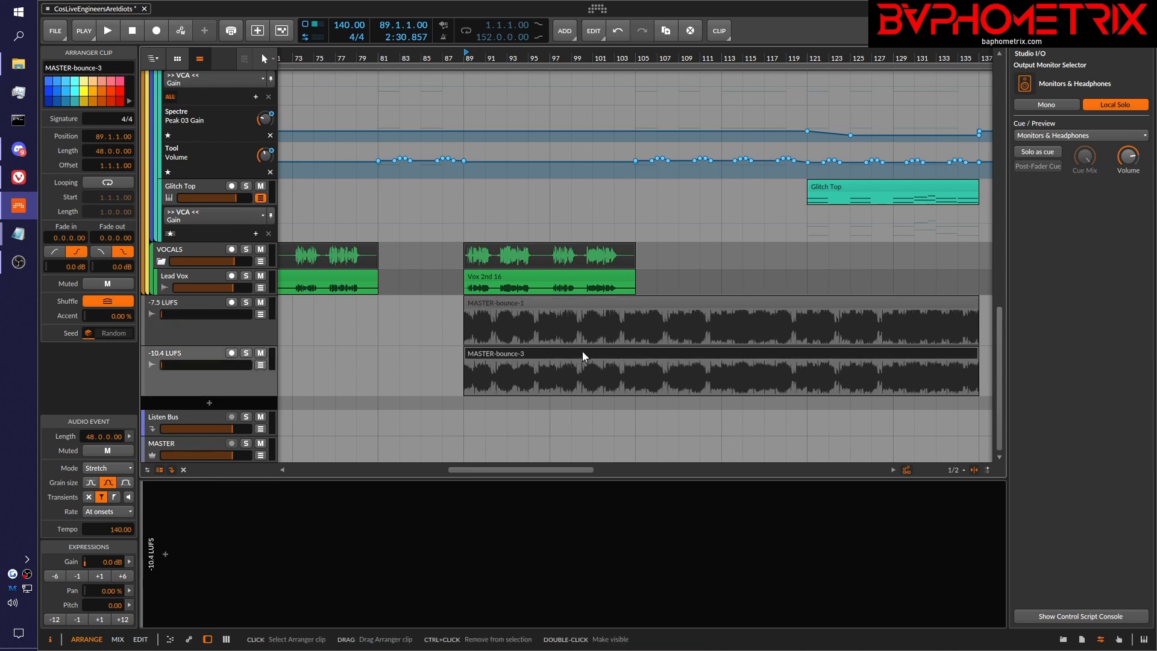
Switch to the browser and go back up the CTZ playlist to the episode on "the VCA trick".
click(15, 184)
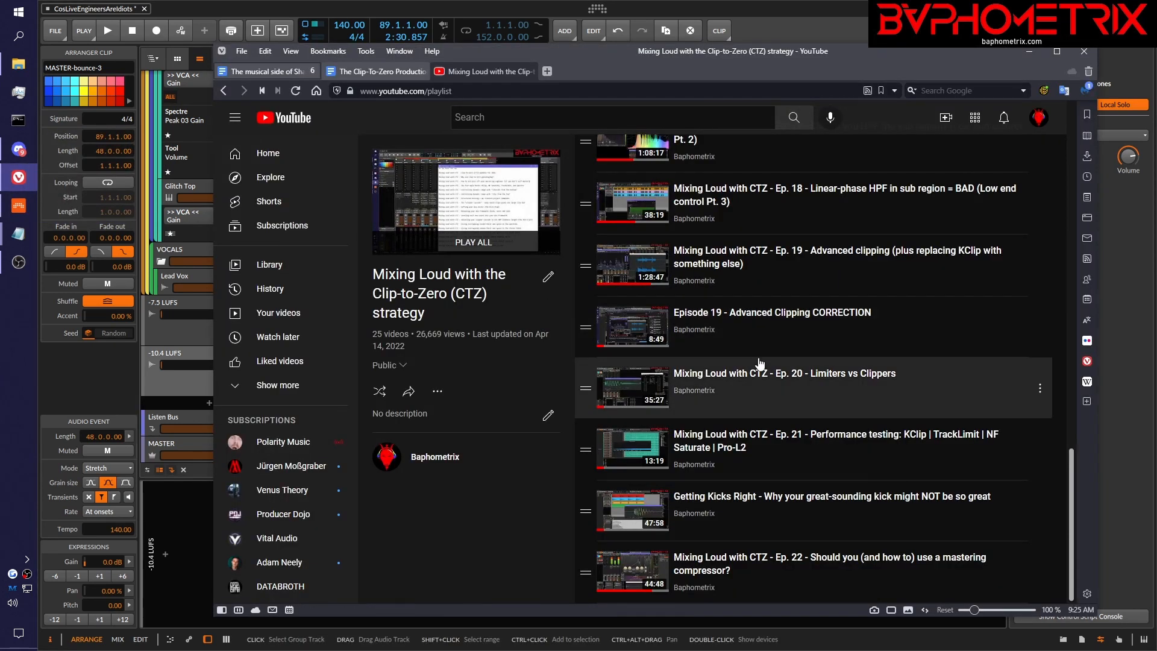
scroll(760, 364, up, 8)
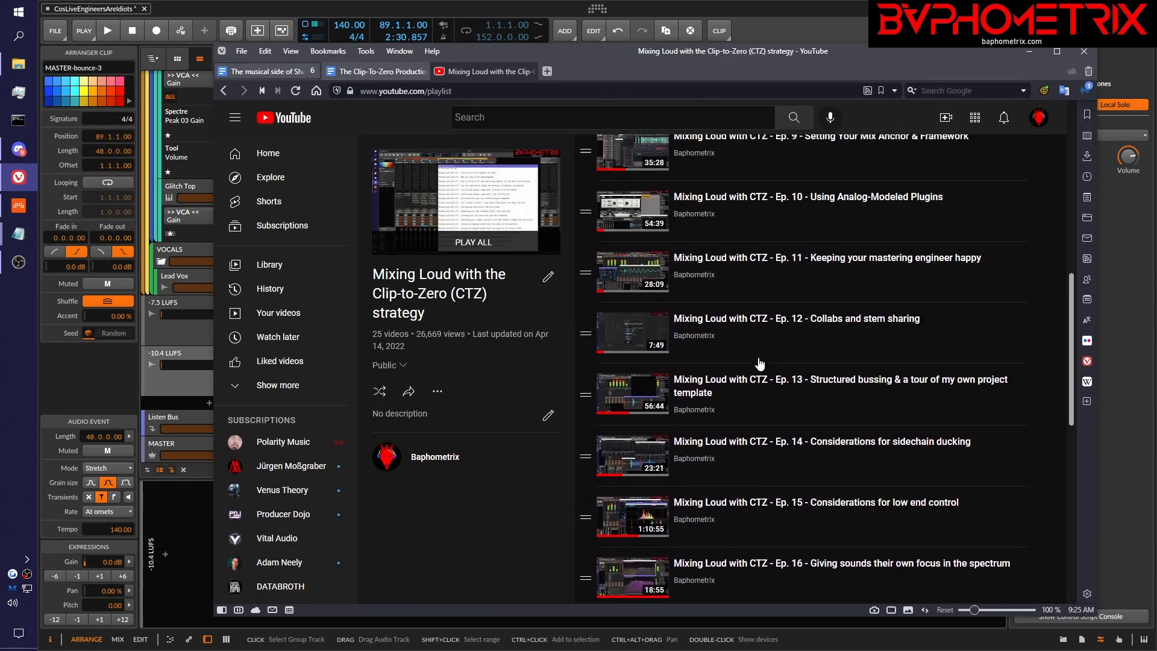
scroll(760, 364, up, 5)
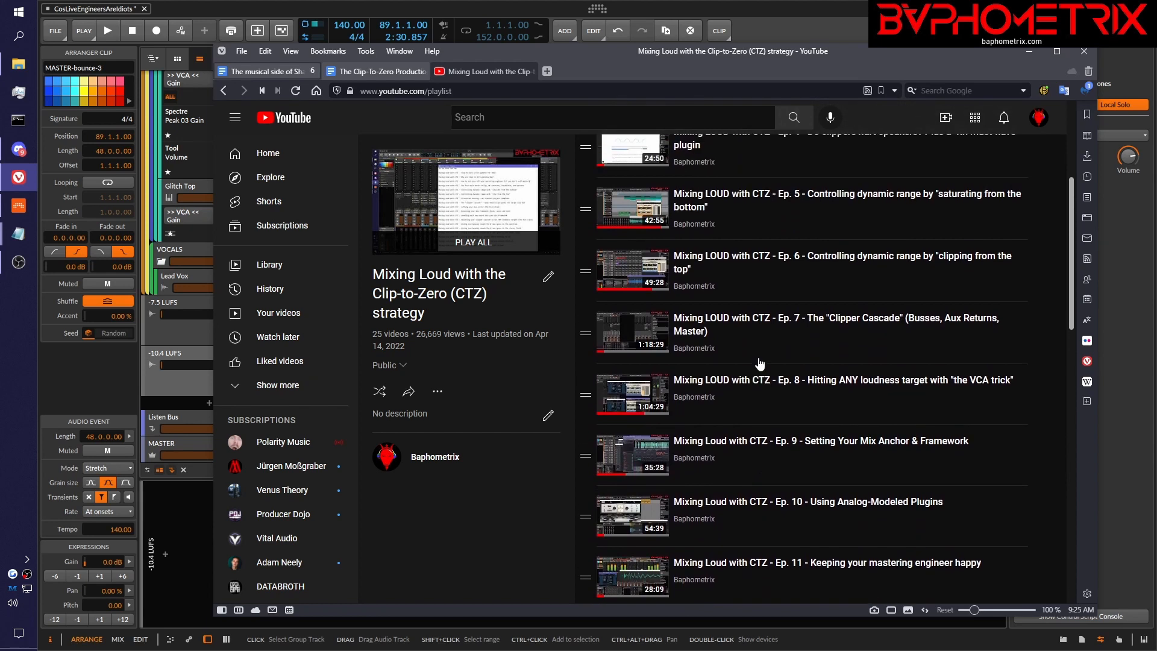
scroll(760, 364, down, 1)
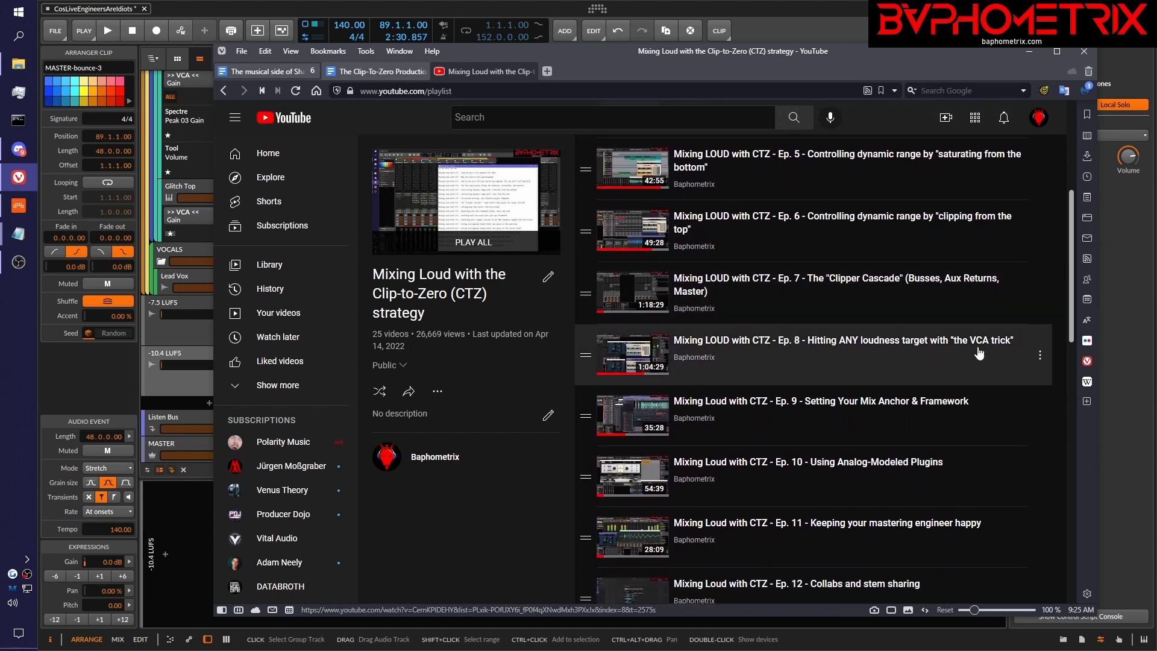
Return to Bitwig Studio, inspect the Gain and Group settings of the STRUCTURE track's VCA plugin, and close its window.
click(513, 9)
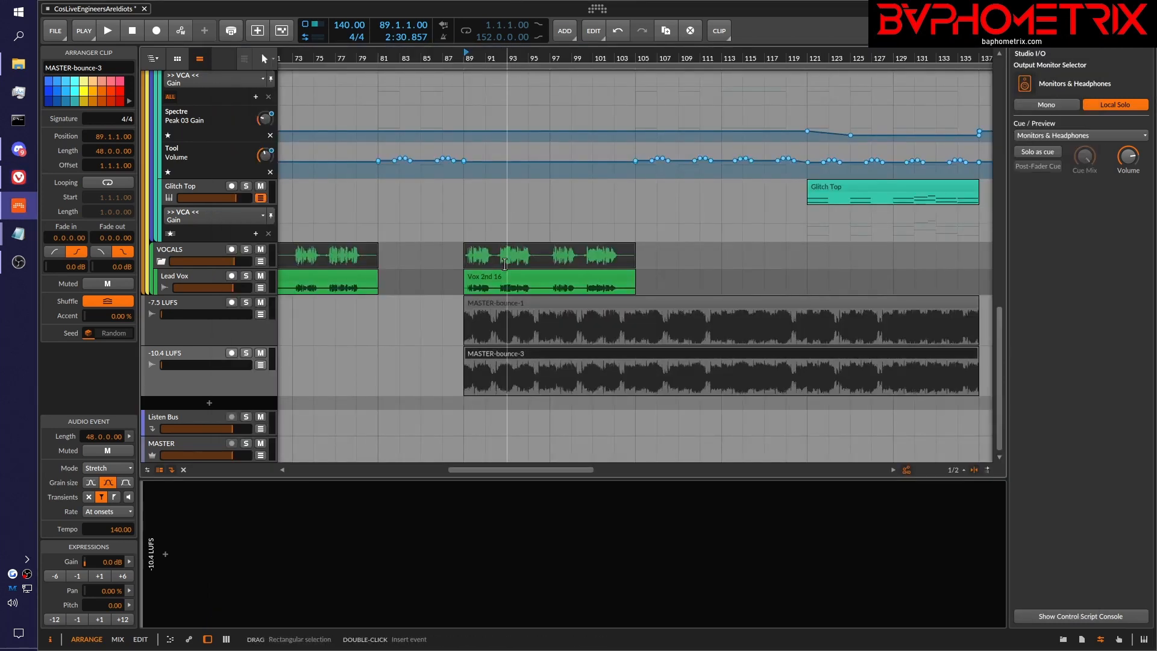
scroll(222, 278, up, 10)
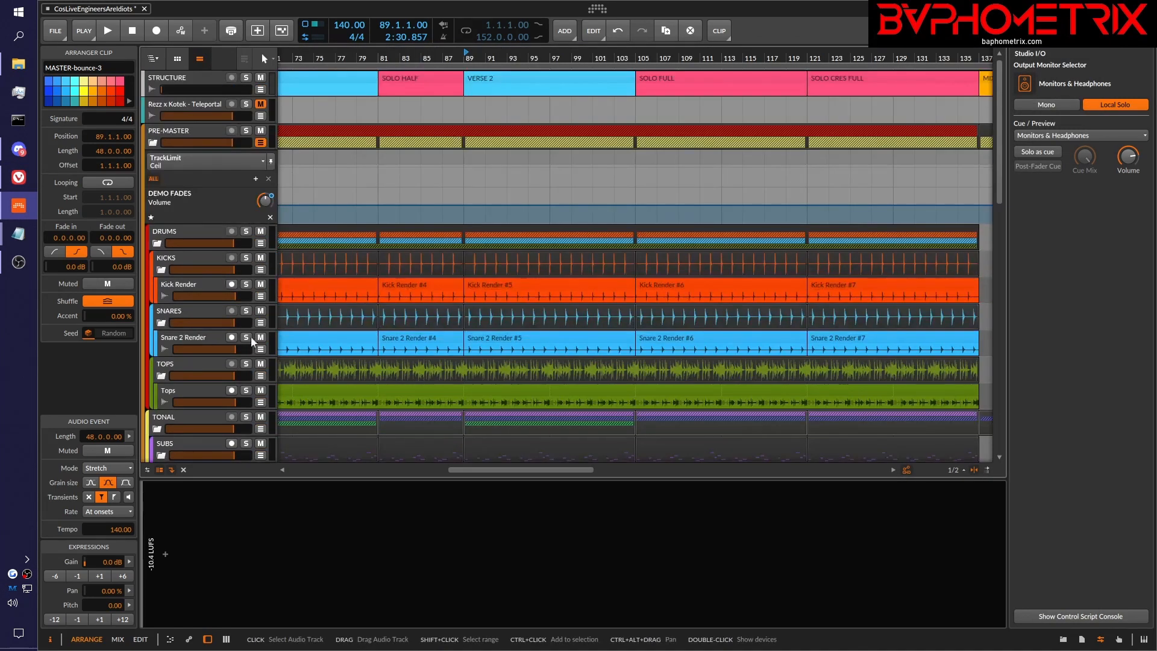
click(193, 77)
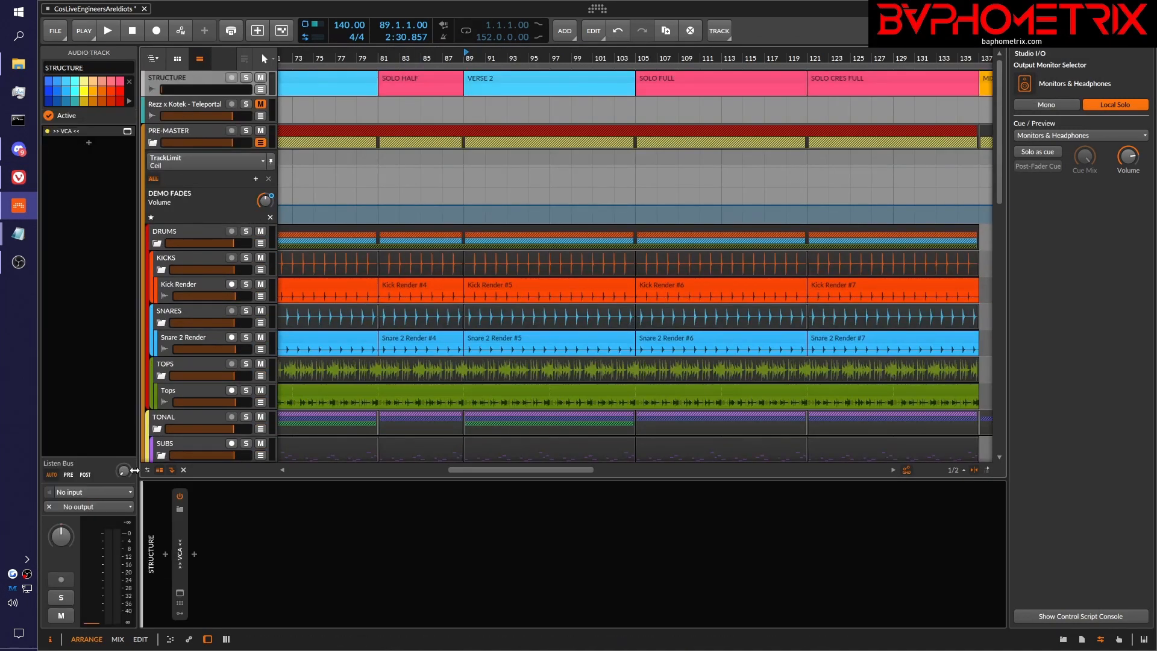
click(179, 593)
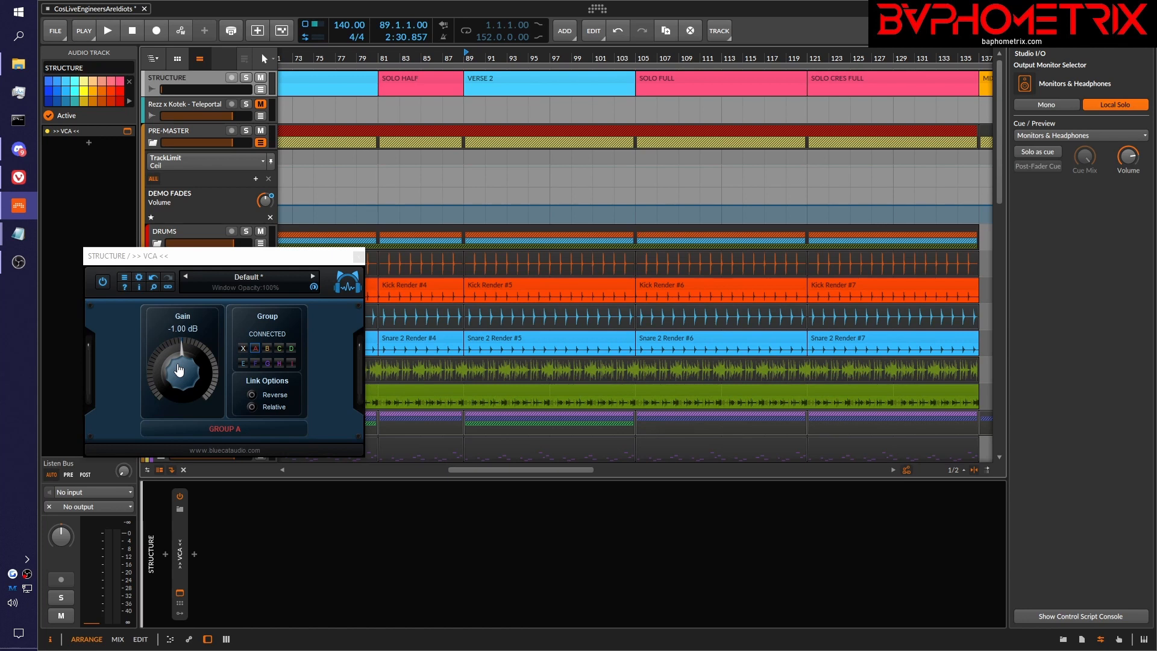
click(359, 258)
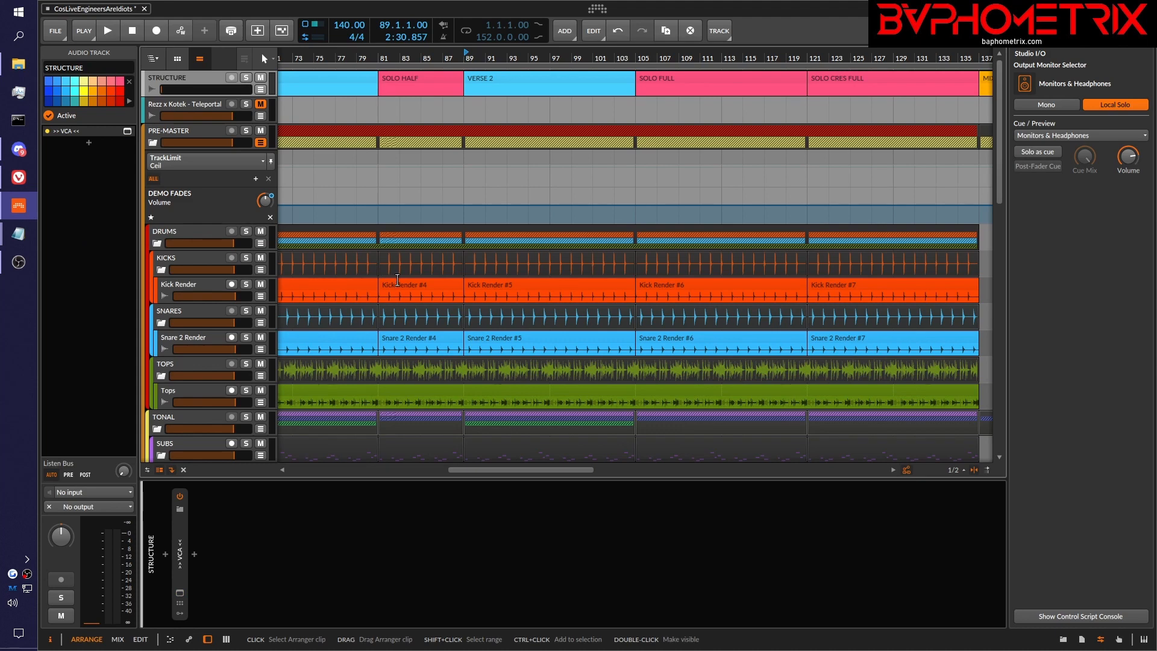
Play the first VERSE 2 section from just before bar 33, select its STRUCTURE clip, and stop playback.
scroll(395, 278, down, 8)
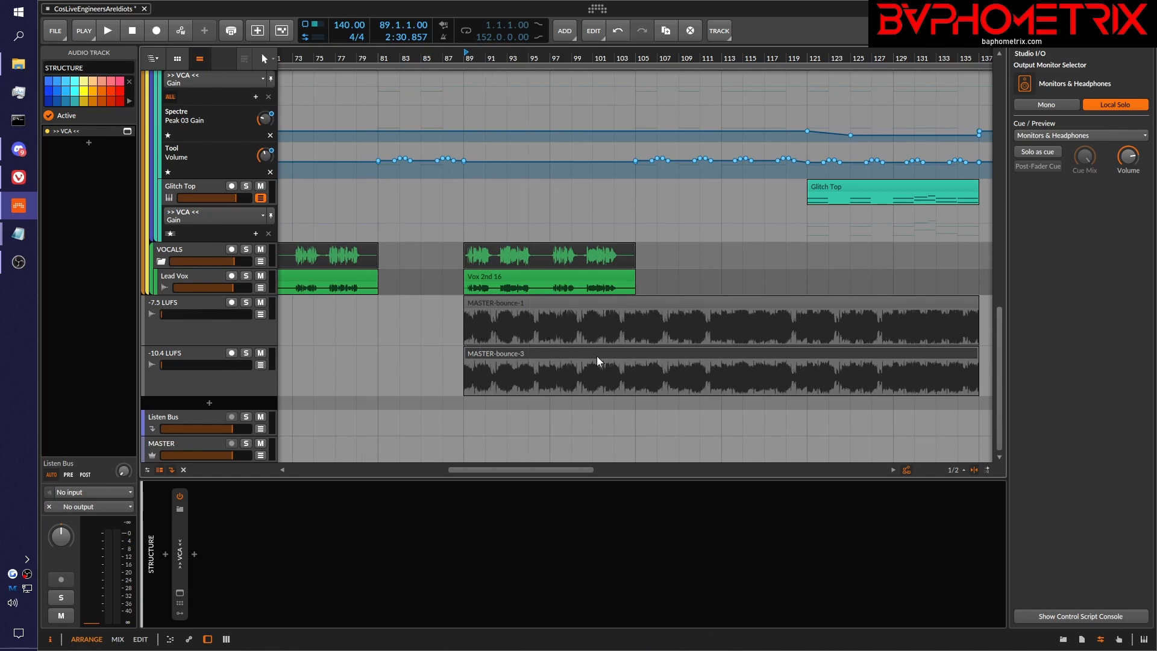
scroll(628, 347, up, 15)
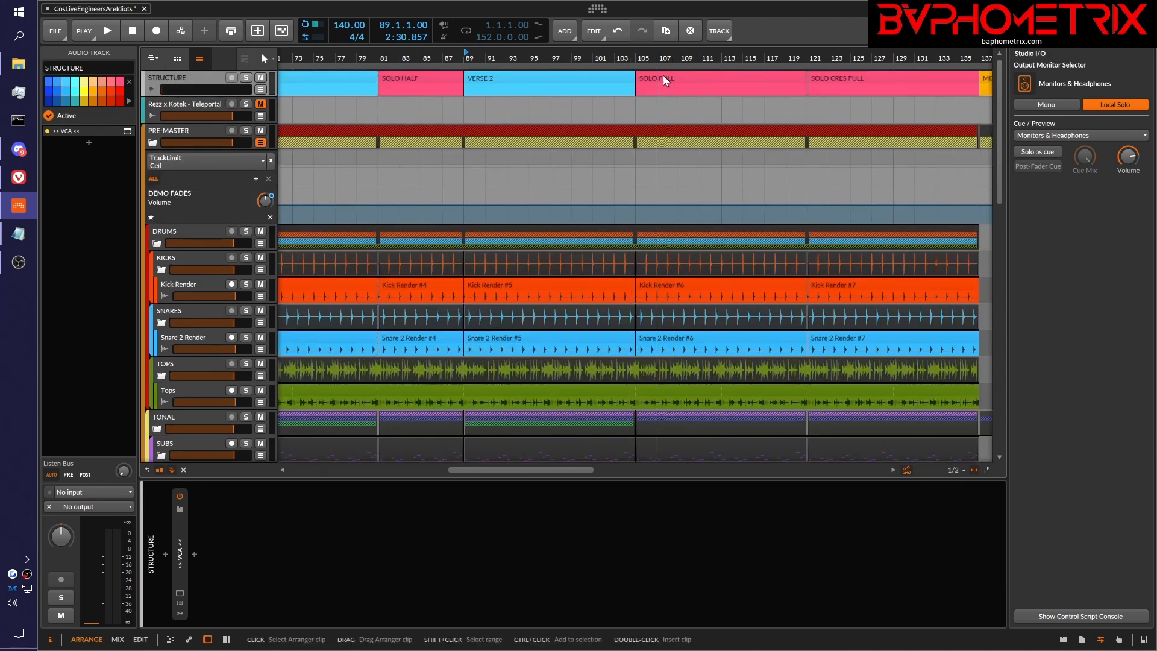
click(668, 64)
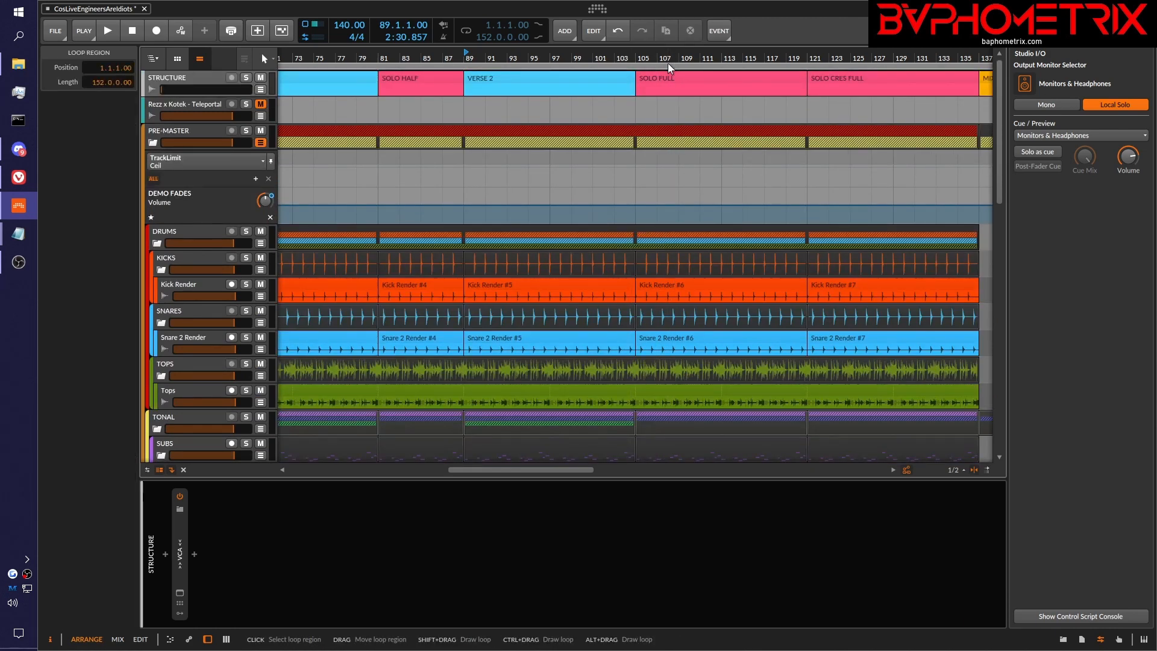
key(z)
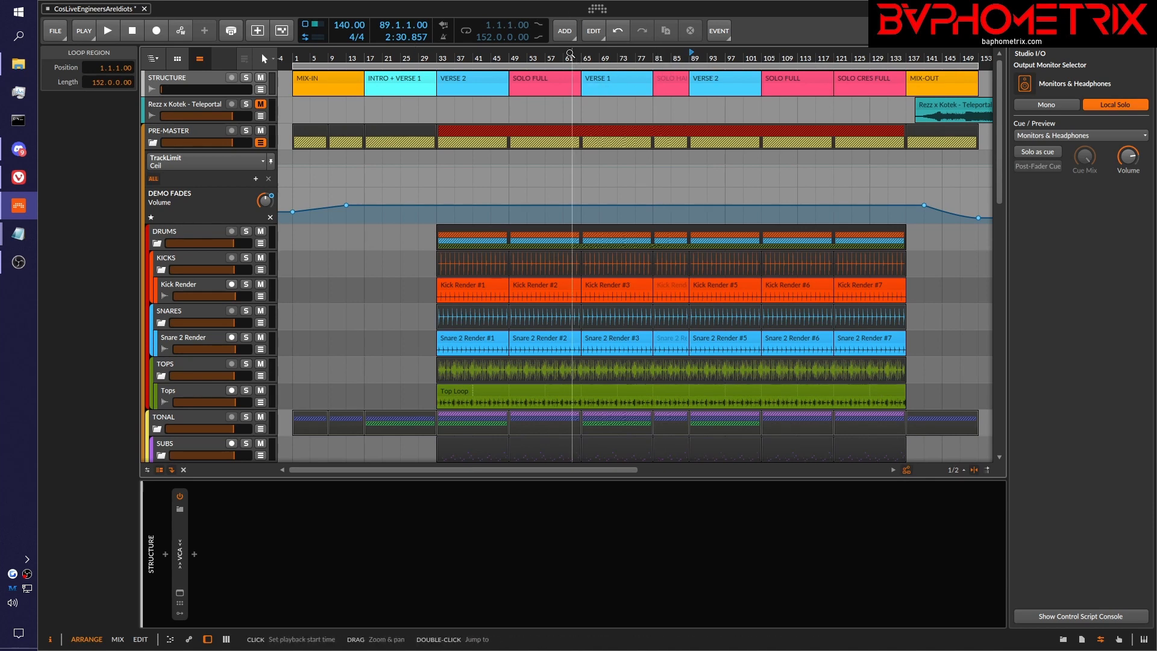
click(436, 55)
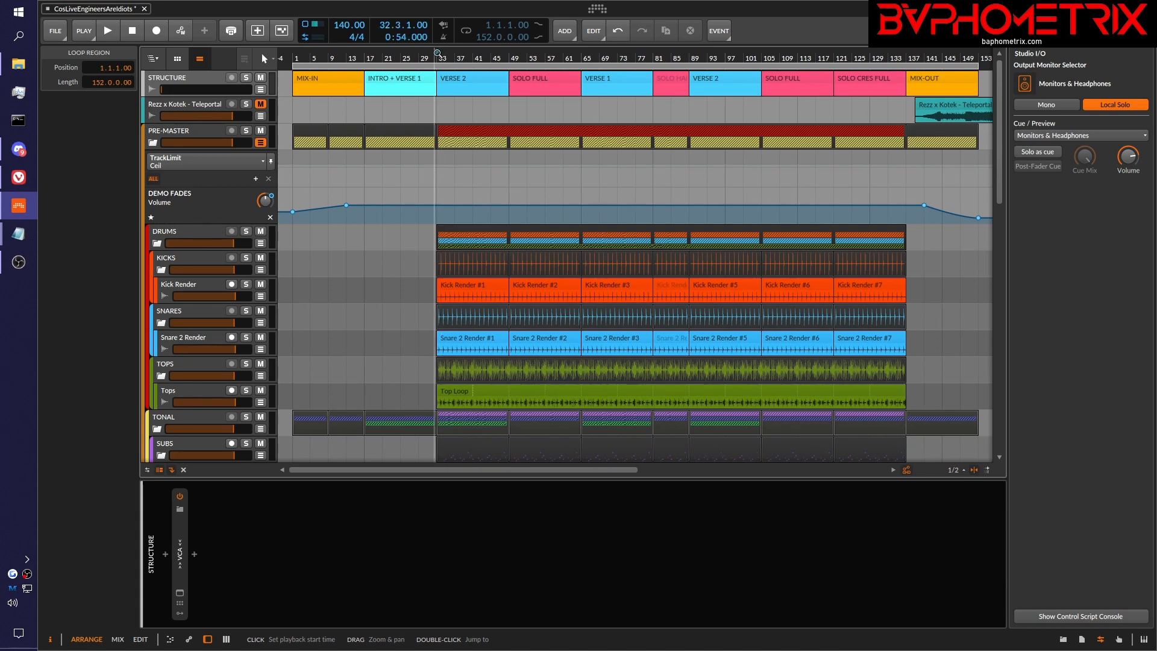
key(space)
click(464, 82)
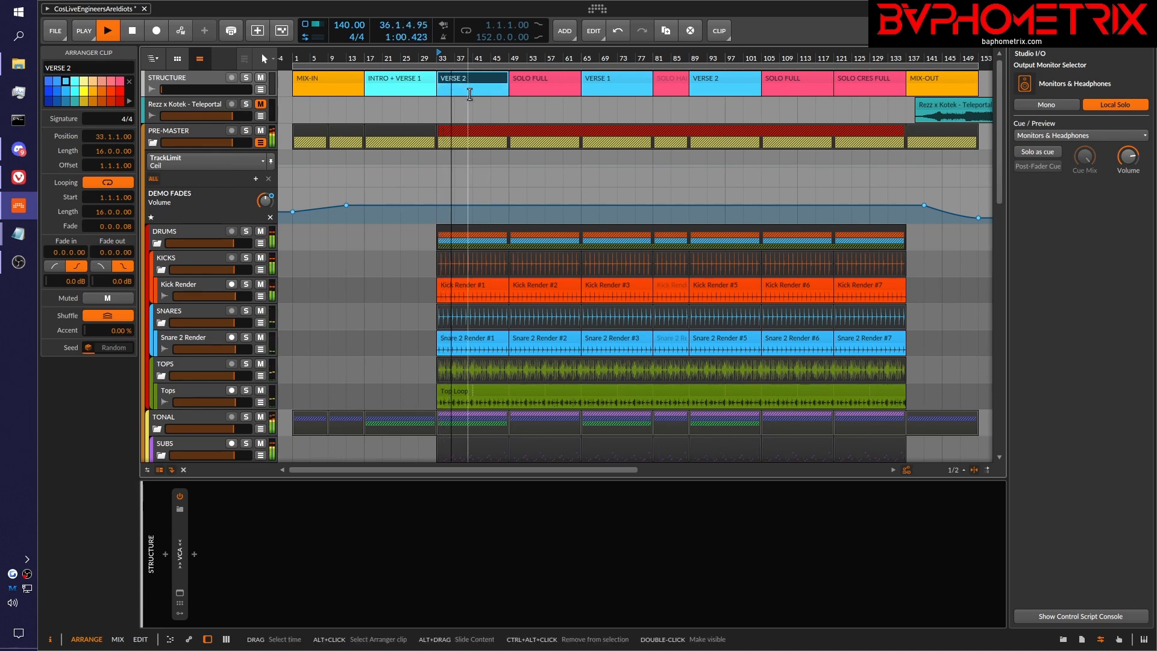
key(space)
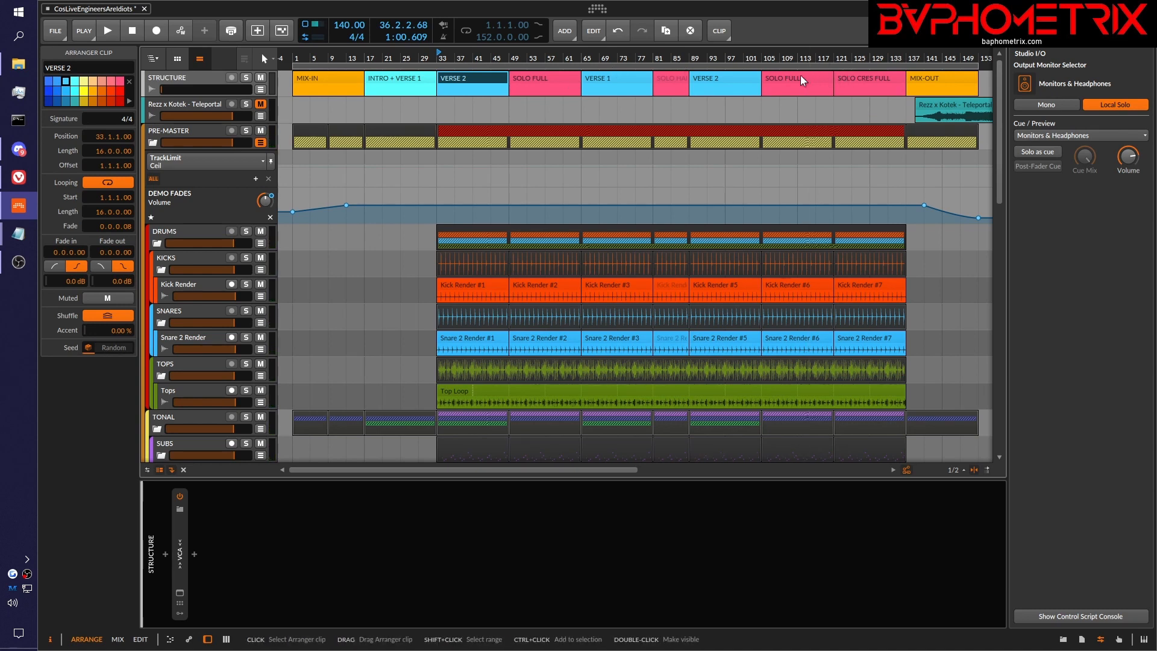
Play a short passage of the SOLO FULL section starting at bar 105 and stop playback.
click(802, 78)
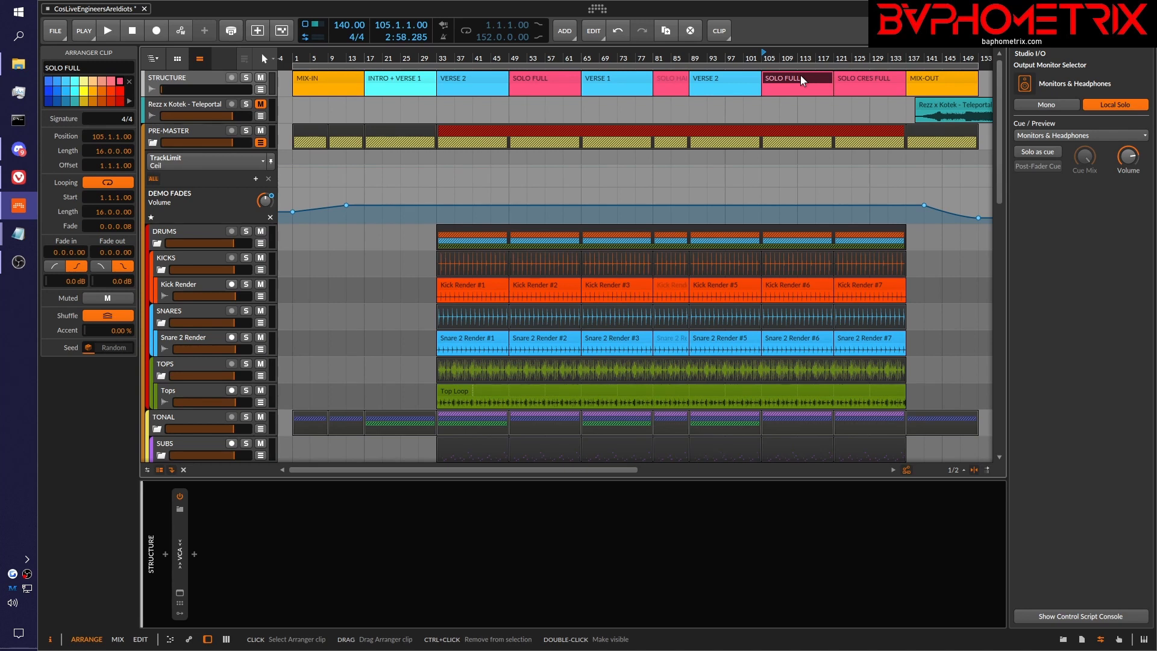
key(space)
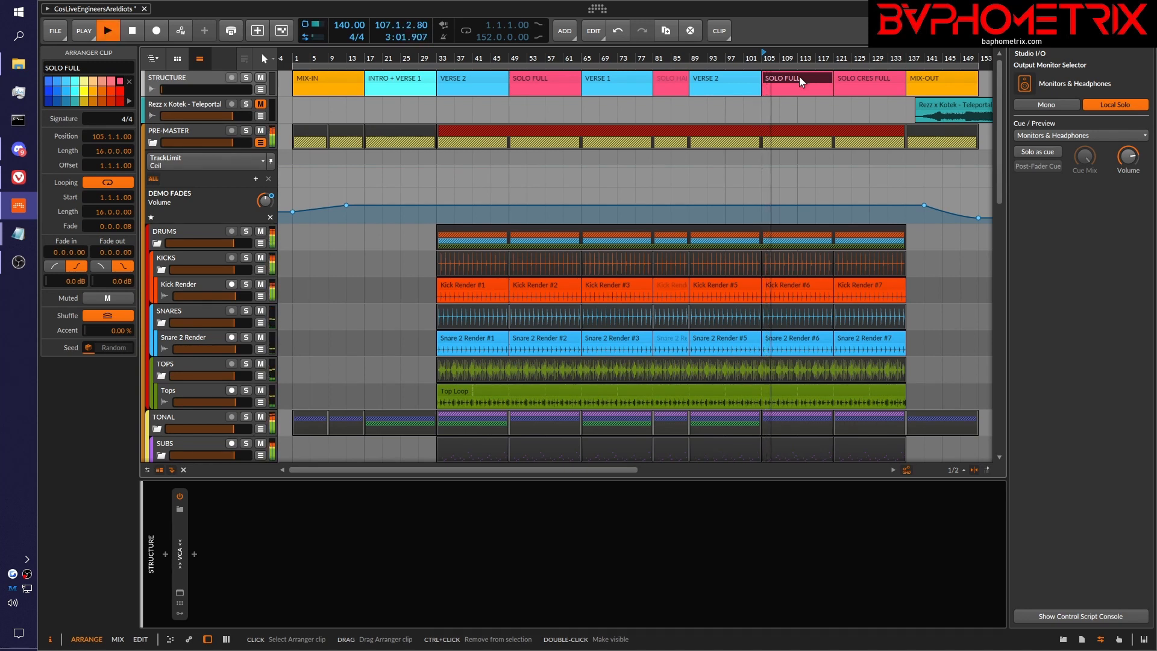
key(space)
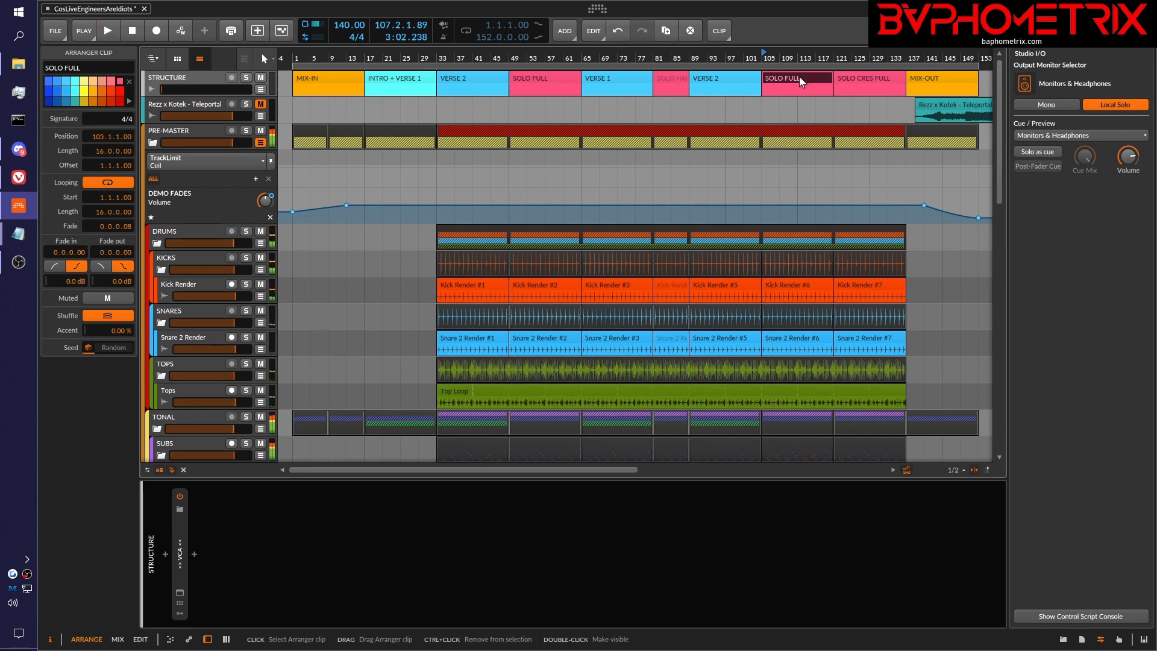
Play the opening bars of the SOLO CRES FULL section starting at bar 121 and stop playback.
click(867, 75)
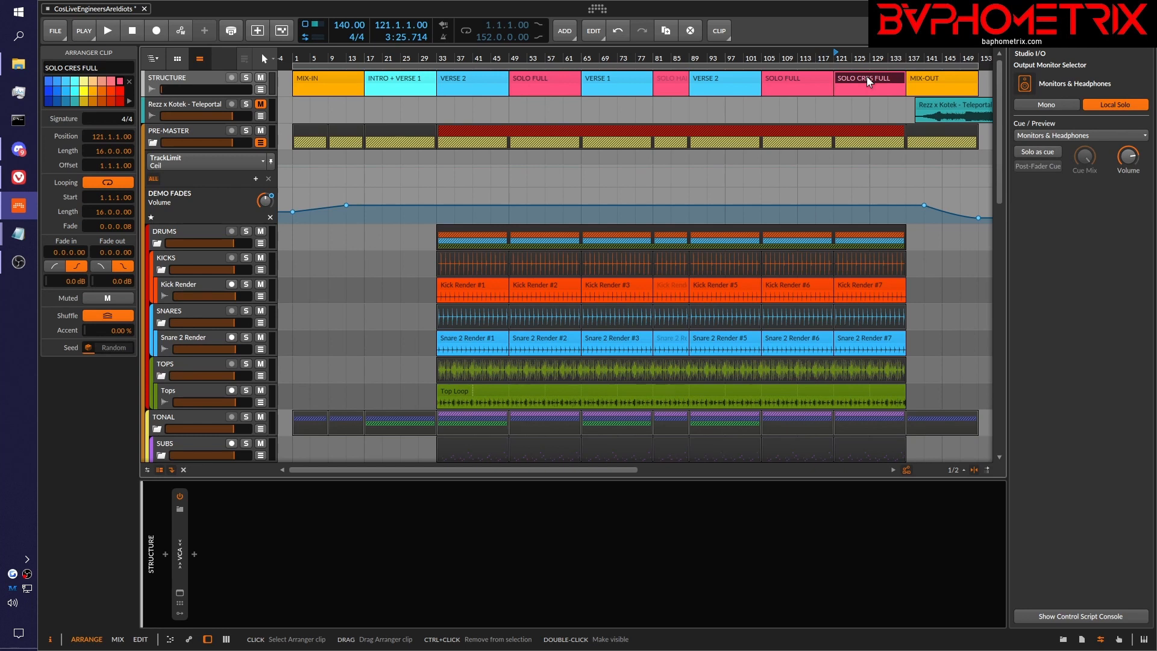
key(space)
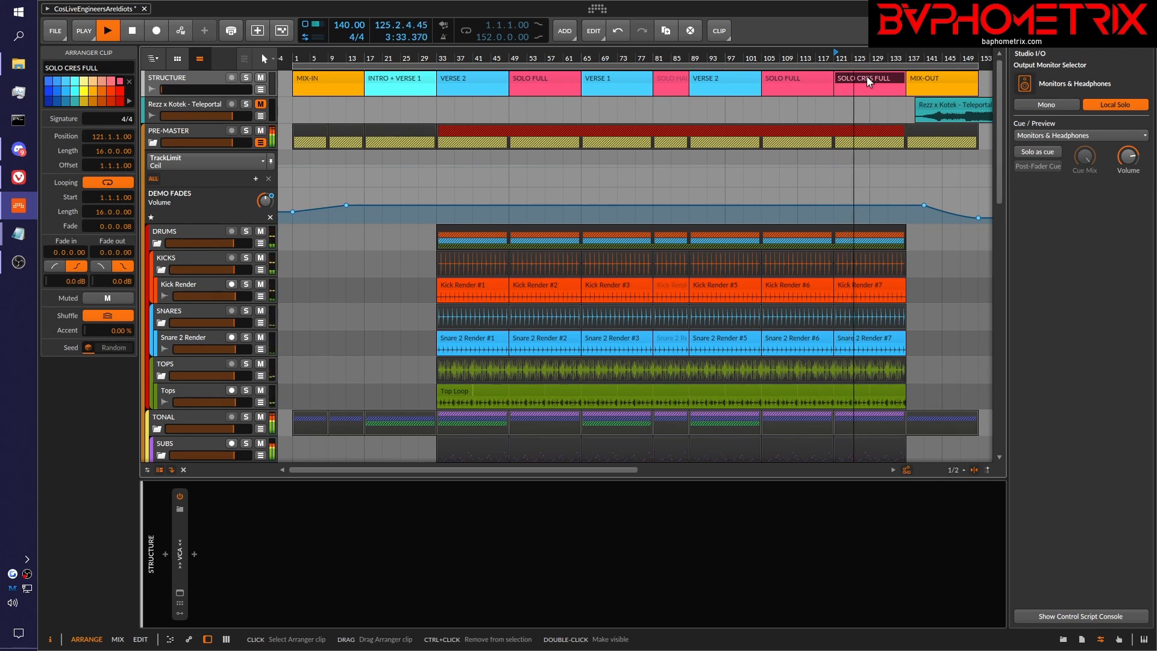
key(space)
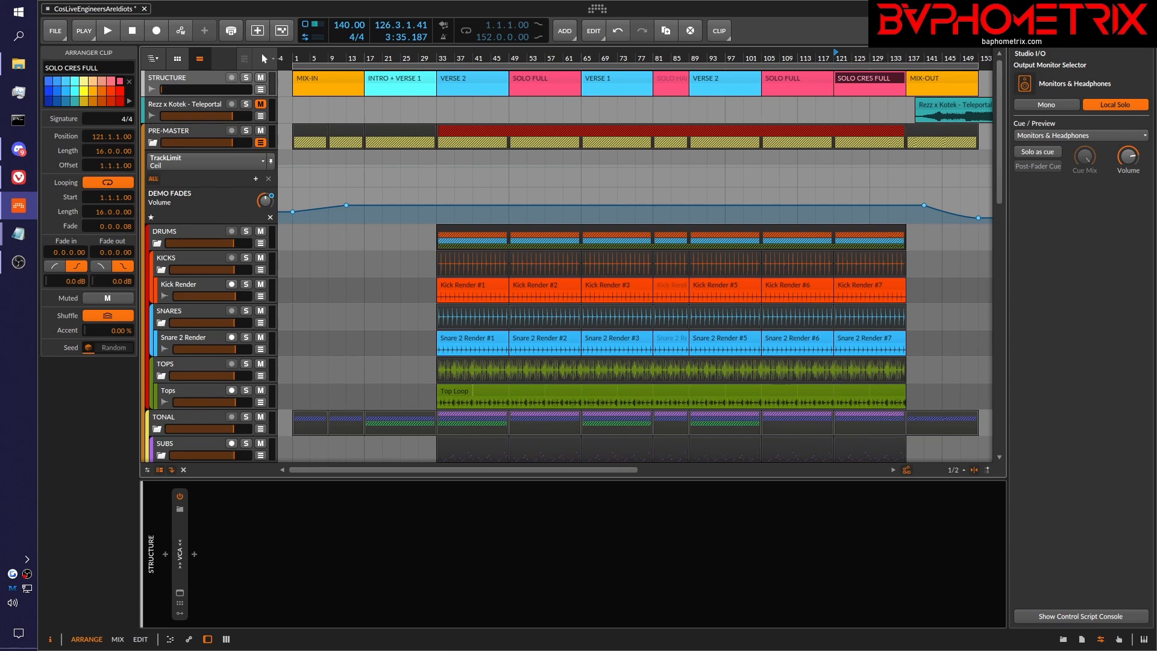
Bring the Next Video.txt notes over the arrangement and highlight "Mono Check, Wall Check, High Check" in the final mix checks line.
drag(1156, 200, 932, 156)
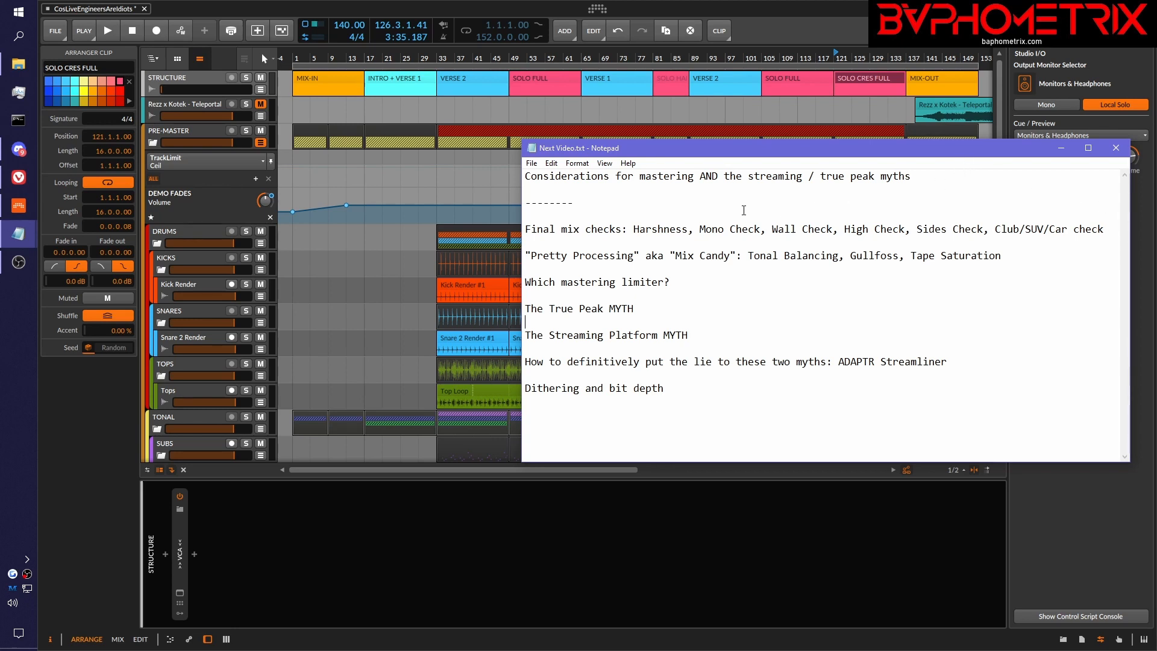
drag(701, 228, 906, 229)
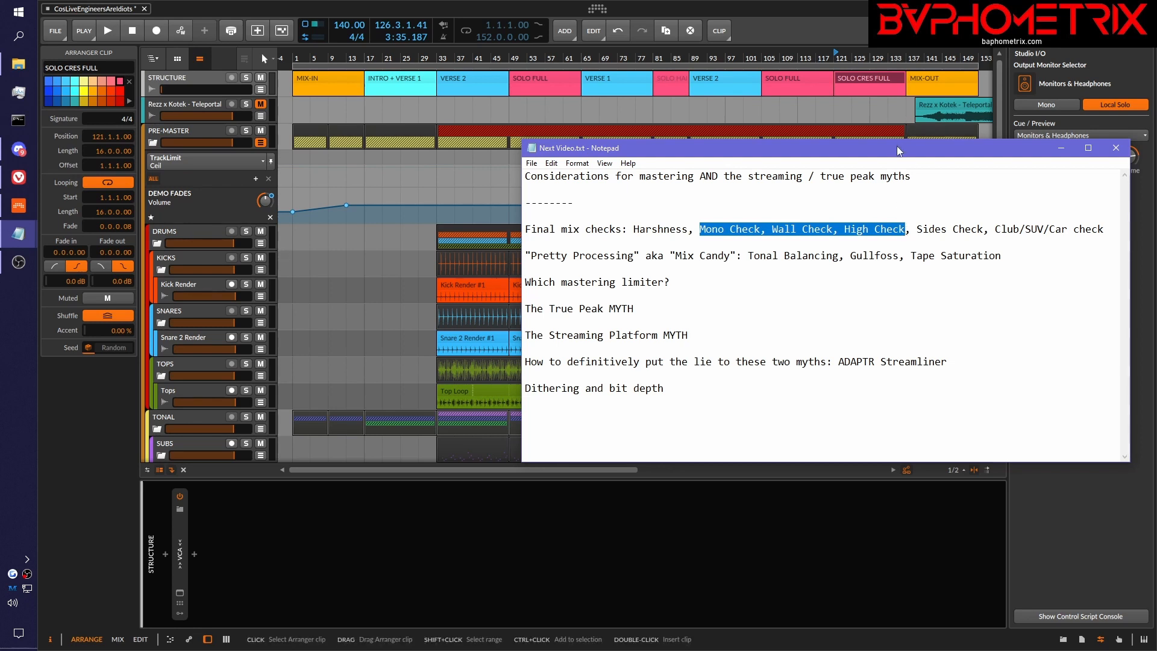
Highlight "Wall Check, High Check, Sides Check" in the Next Video.txt notes and clear the notes window off the Bitwig arrangement.
click(774, 229)
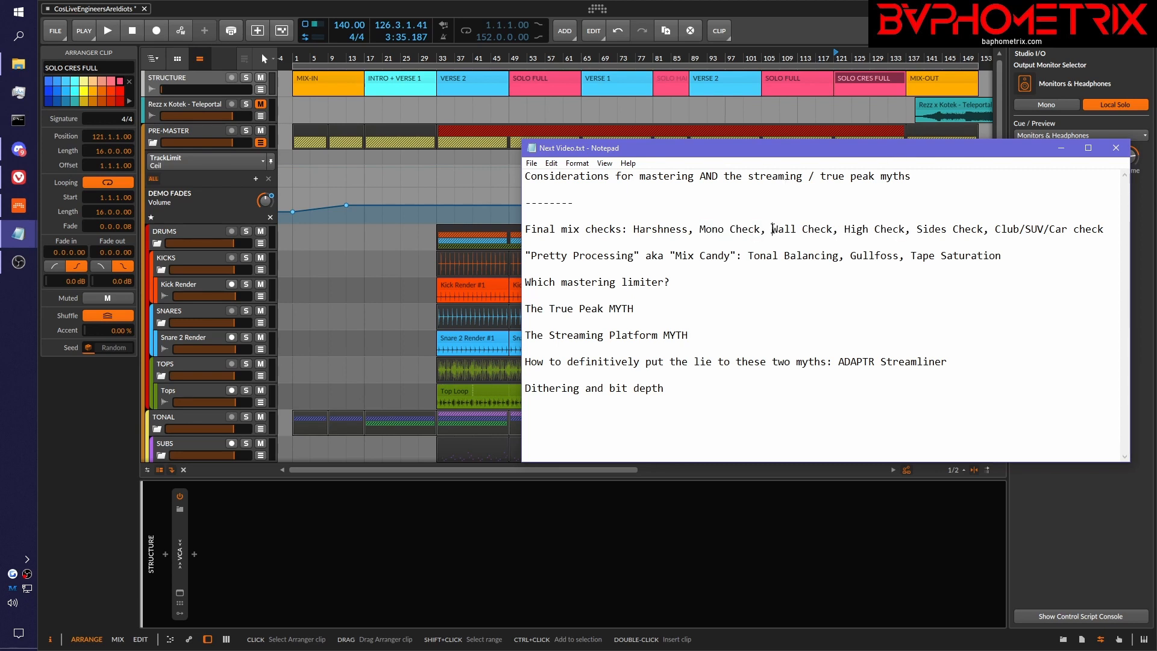
drag(773, 229, 985, 233)
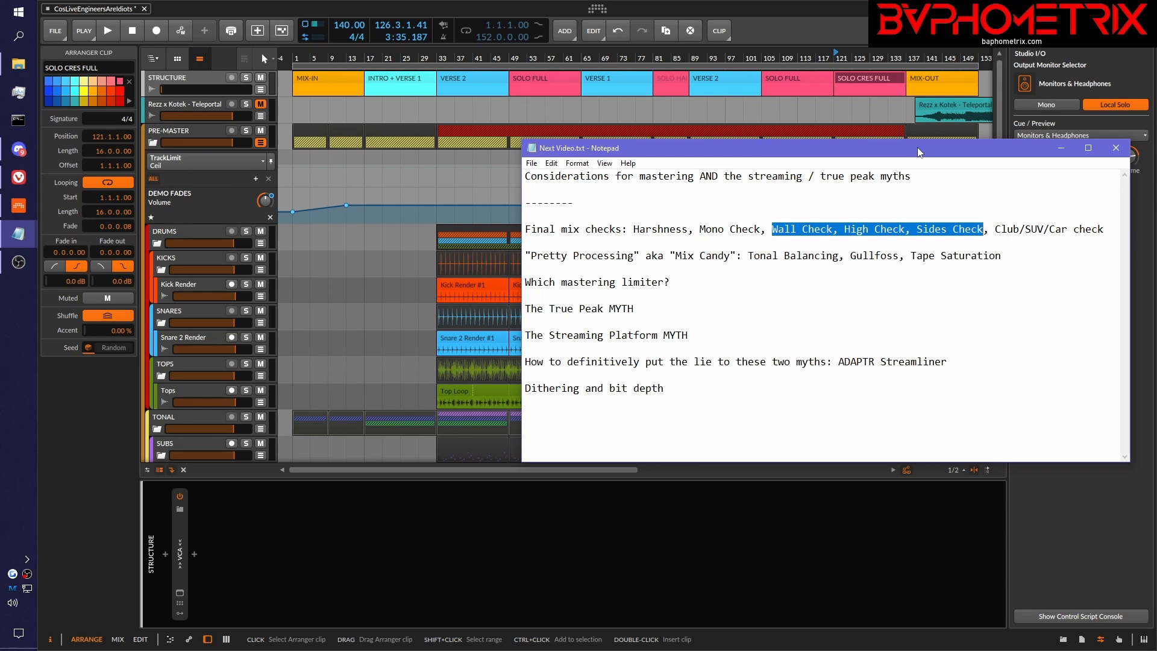
drag(918, 151, 1156, 151)
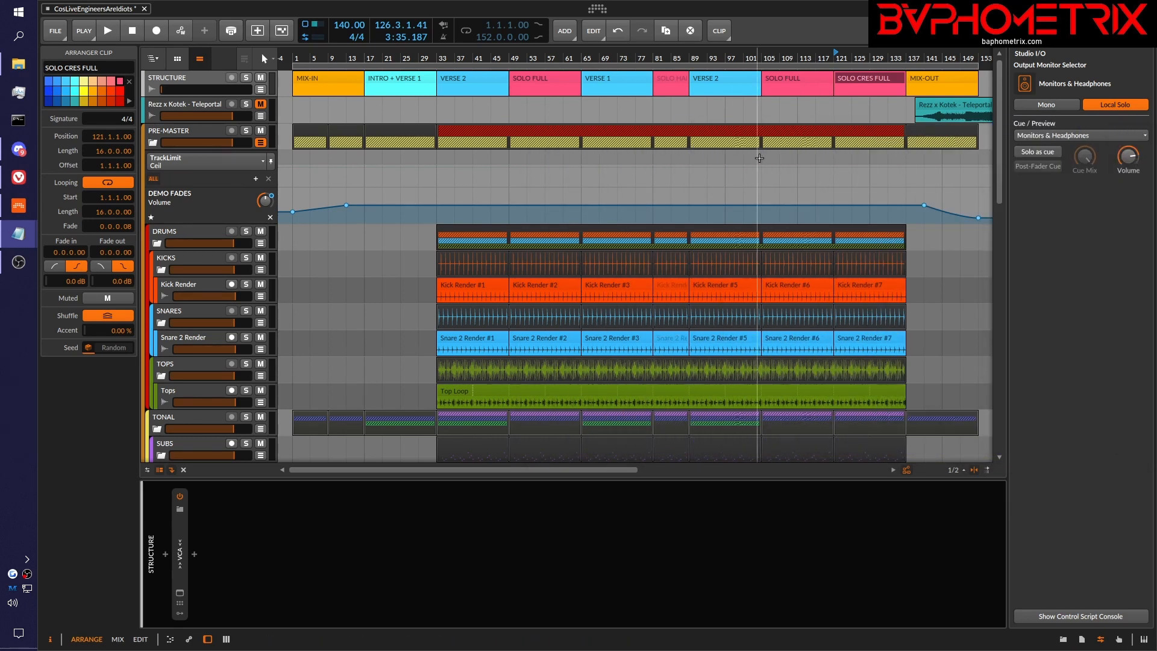
click(678, 16)
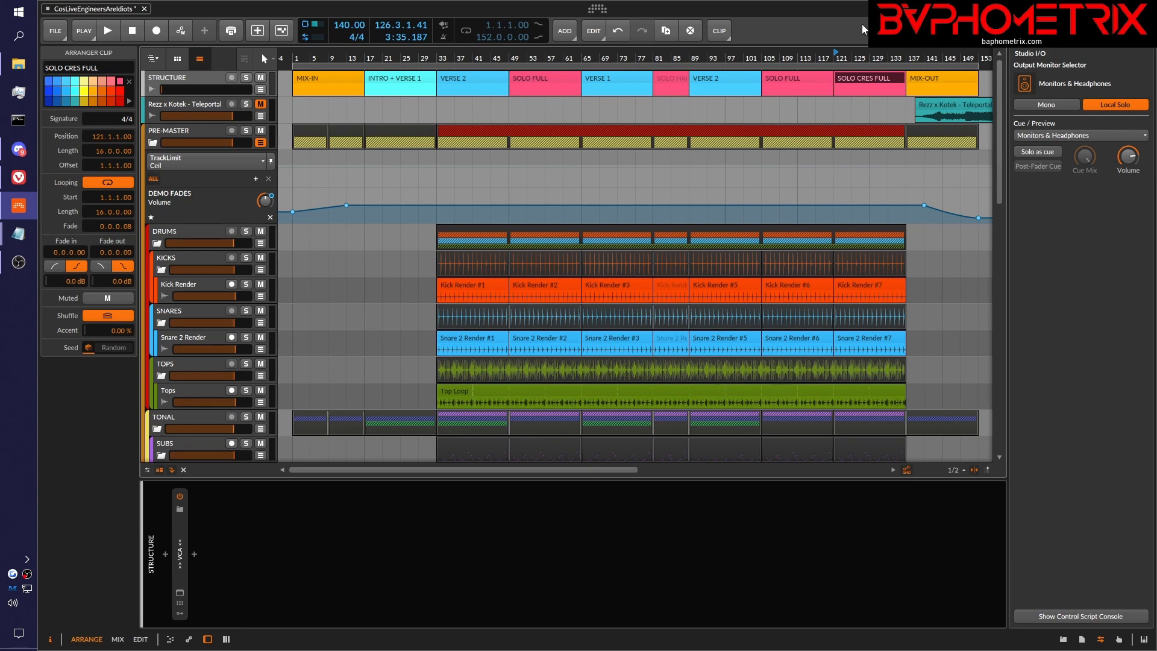
Switch to the mixer and disable the RESO plug-in on the Arp Line, Glitch Top and Lead Vox channels.
key(alt+2)
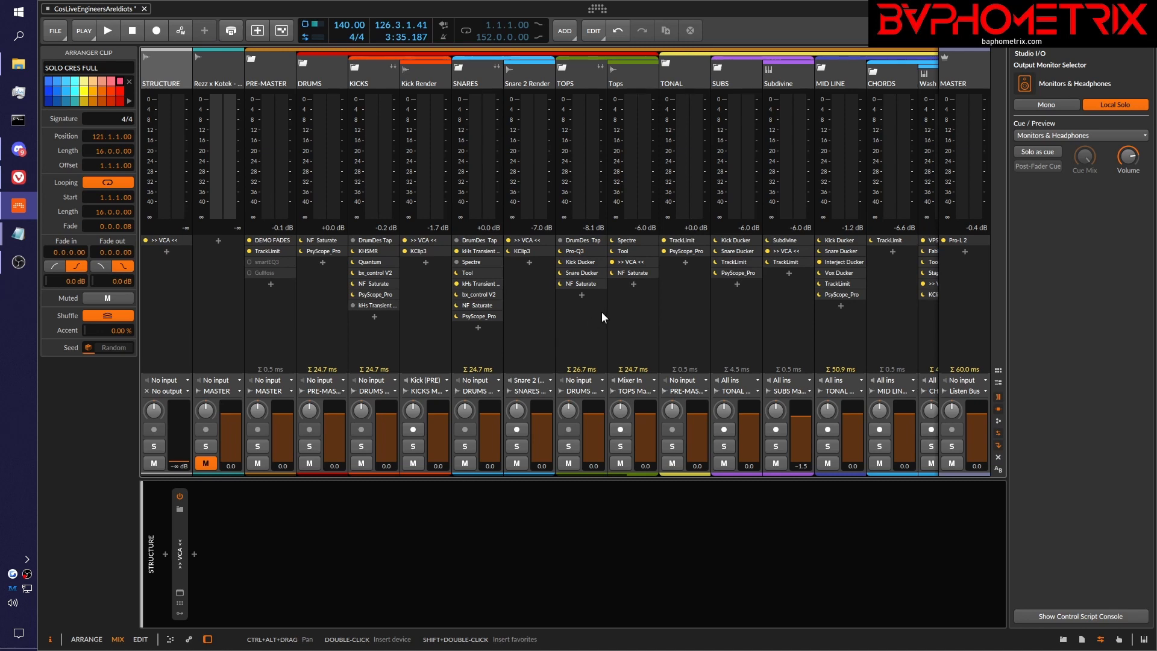
scroll(601, 311, right, 5)
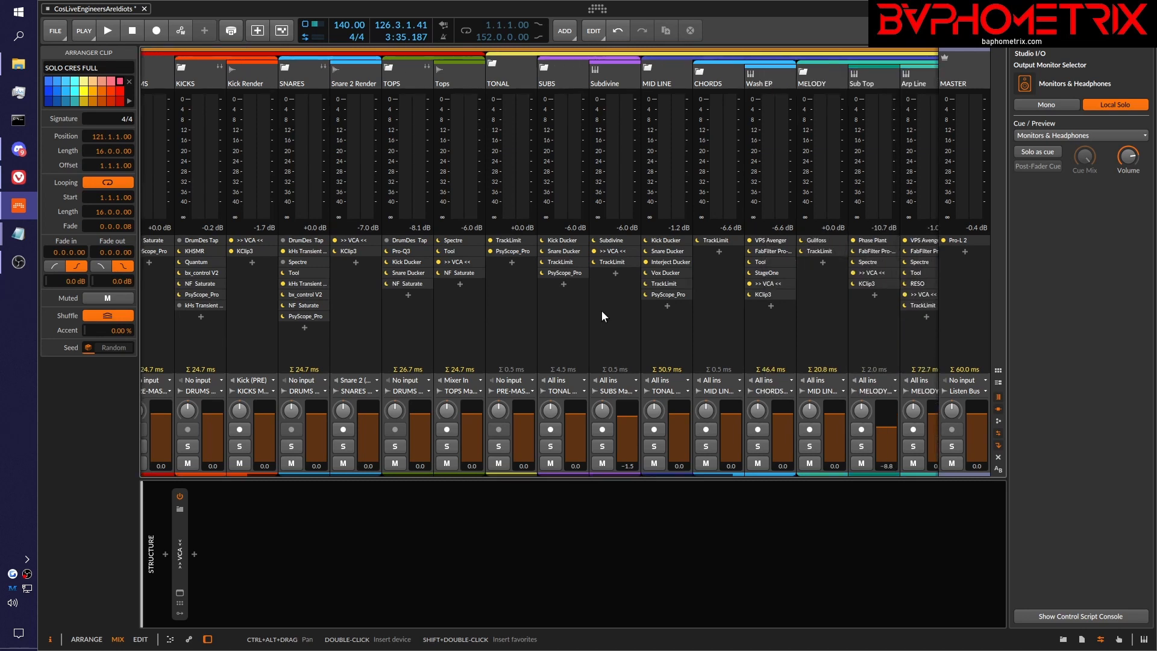
scroll(602, 311, right, 6)
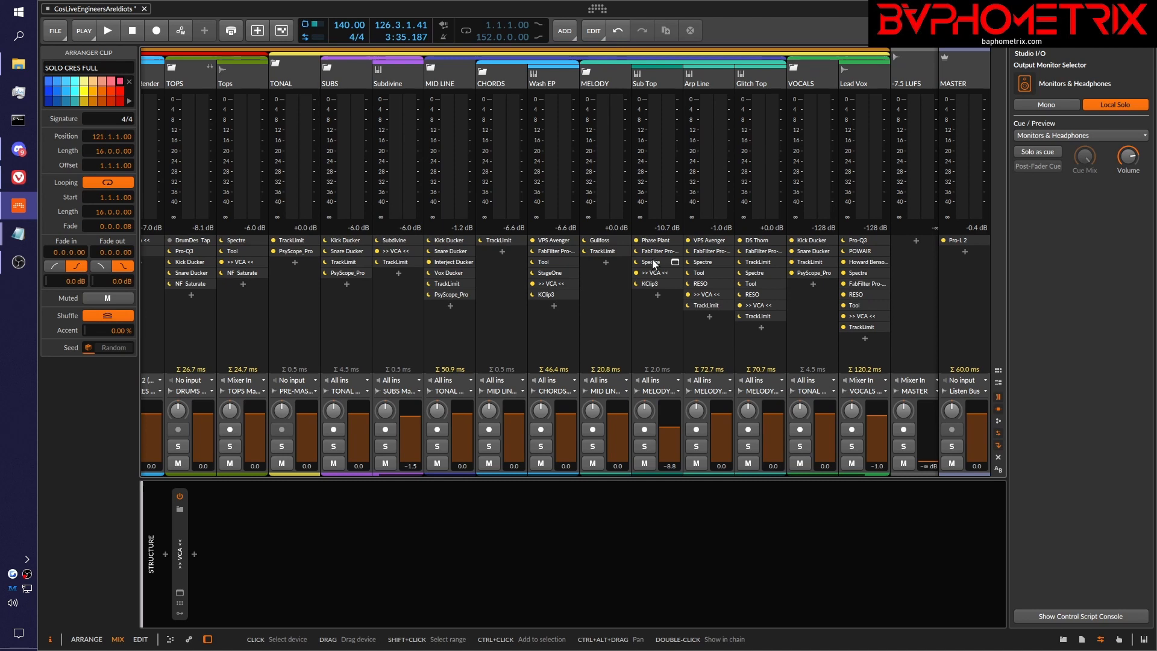
click(690, 285)
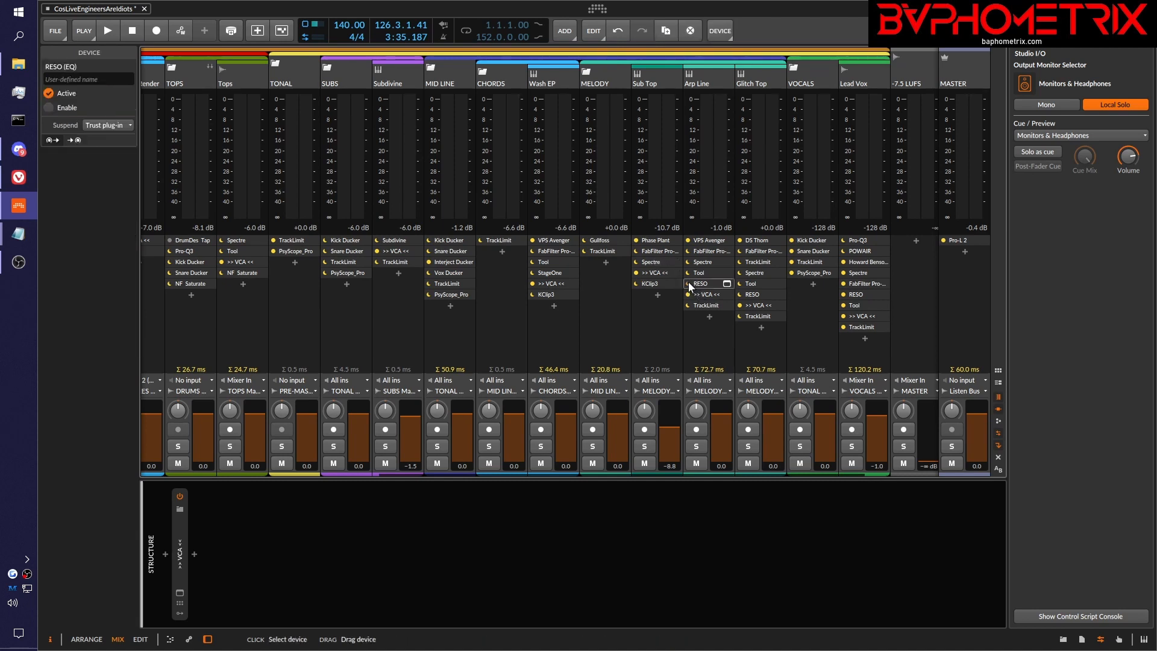
click(742, 294)
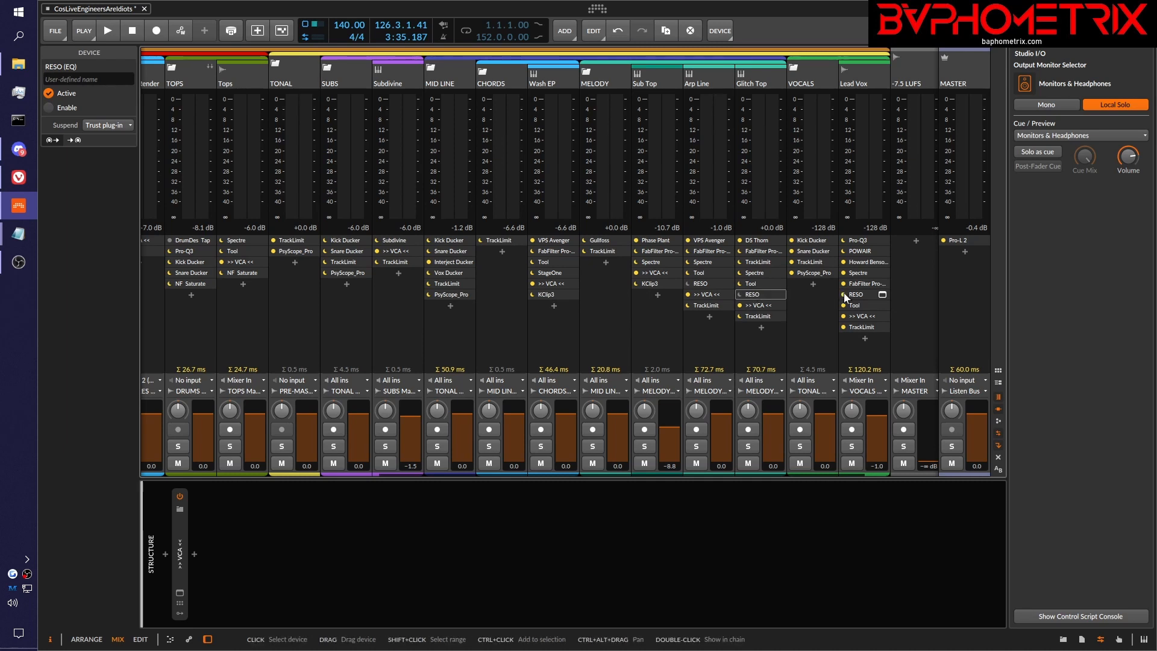
click(879, 294)
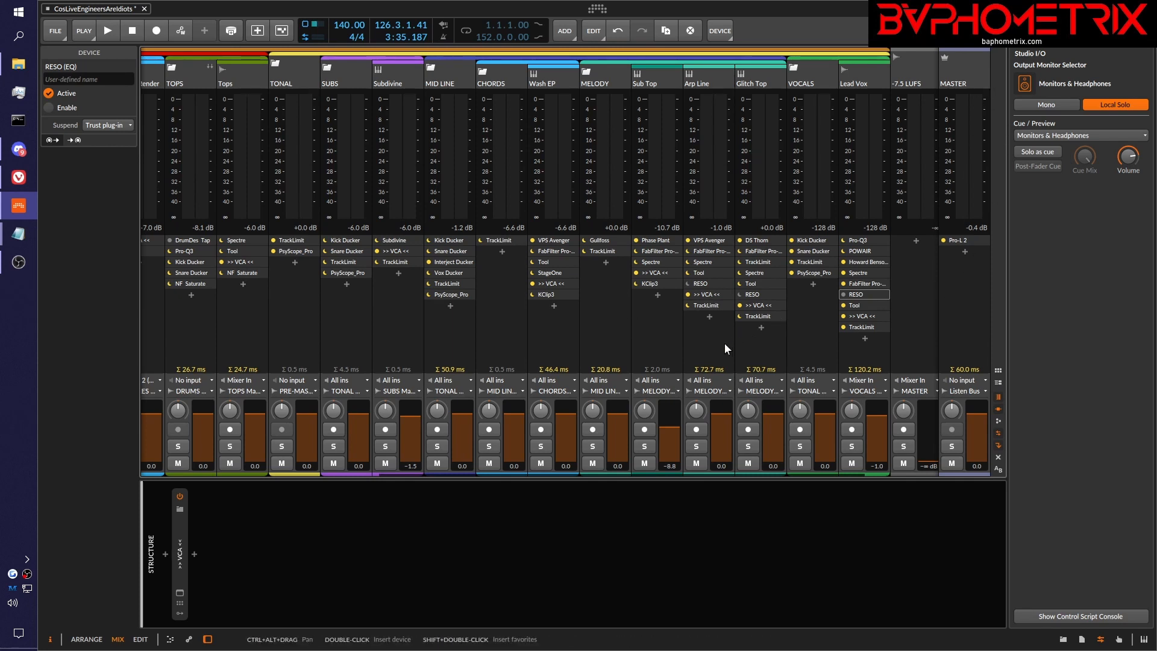
Play the opening bars of SOLO CRES FULL with RESO disabled on the three channels, and stop playback.
scroll(721, 342, left, 5)
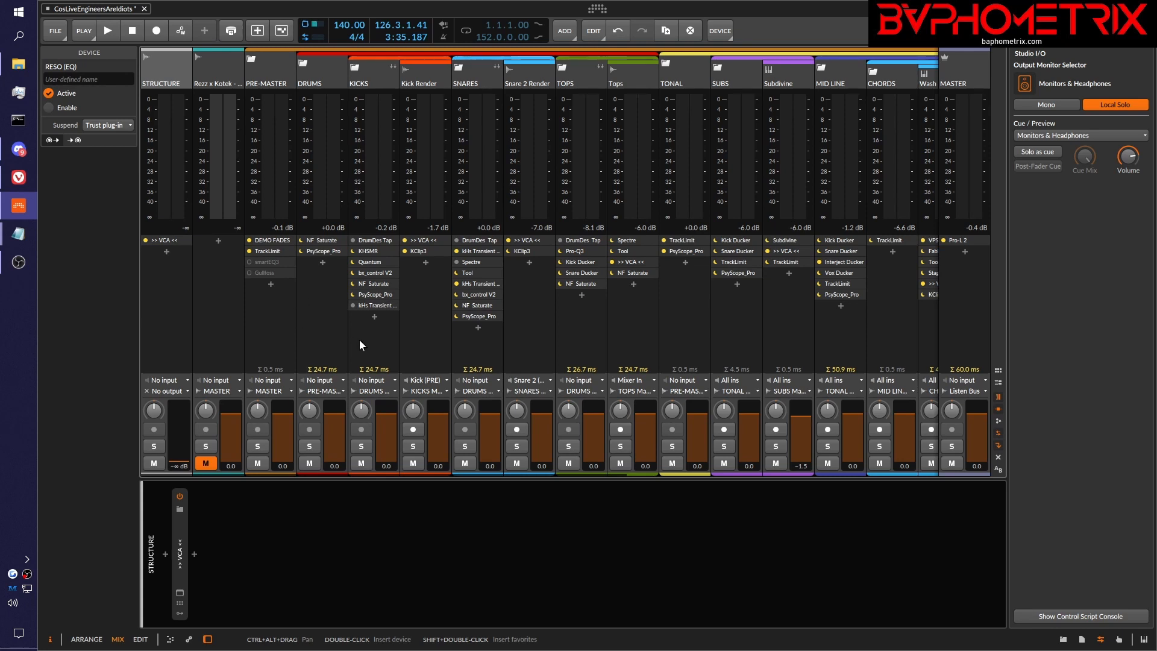
scroll(425, 346, right, 10)
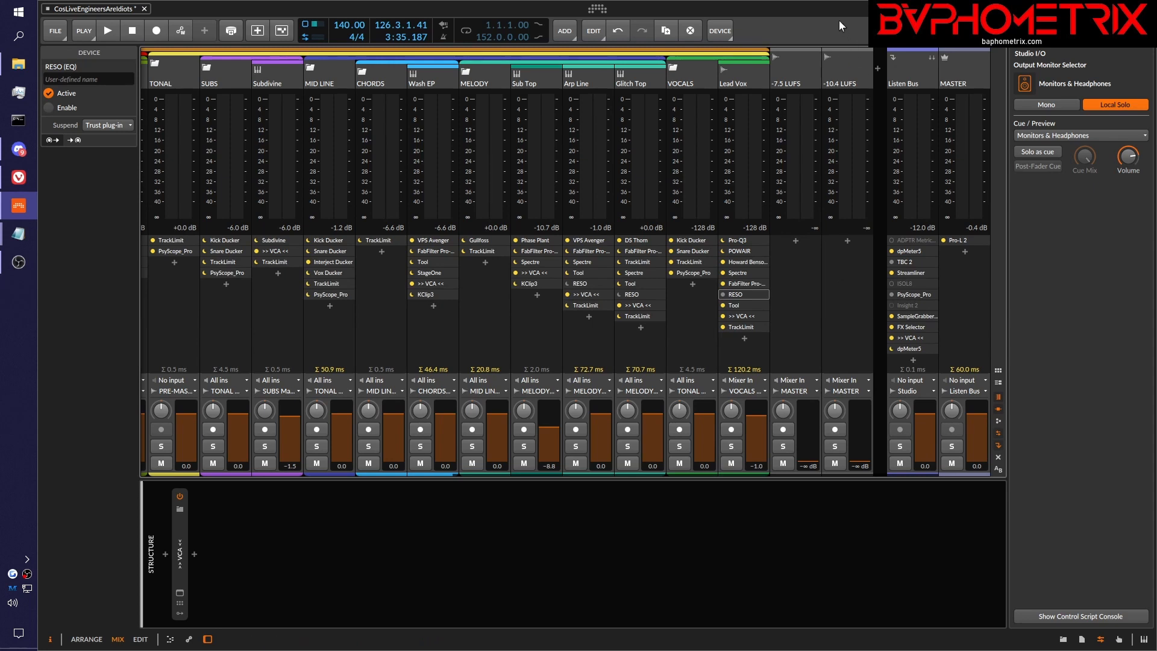
key(space)
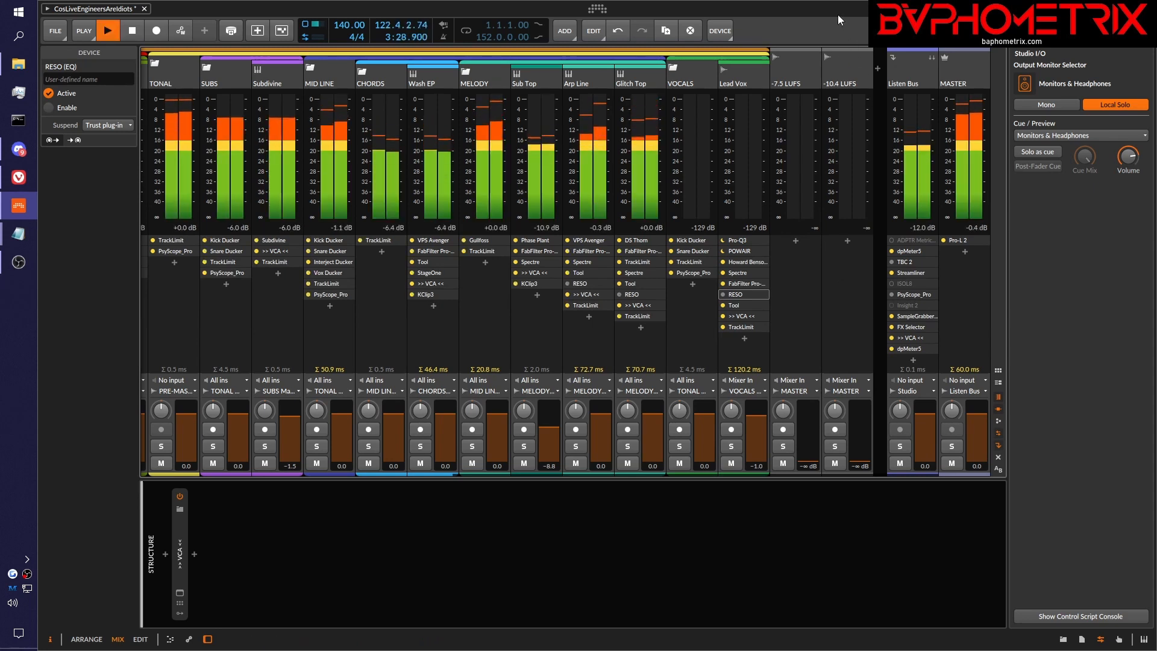
key(space)
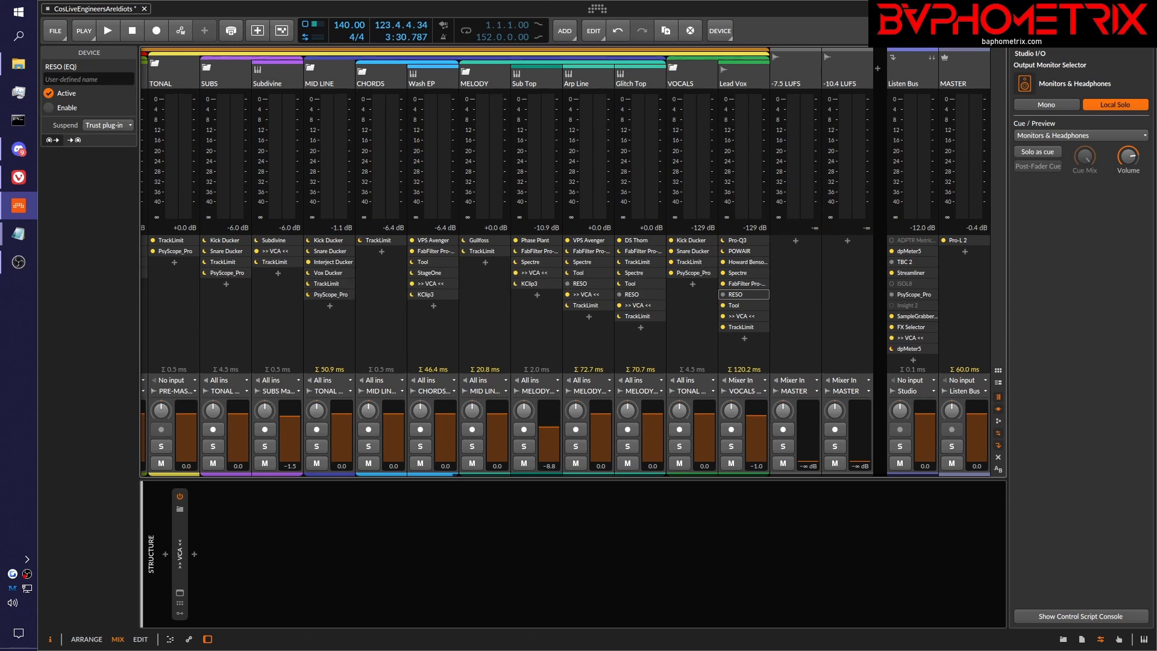
Select the first VERSE 2 clip in the arrangement, play from bar 33 with RESO disabled, and stop playback.
key(alt+1)
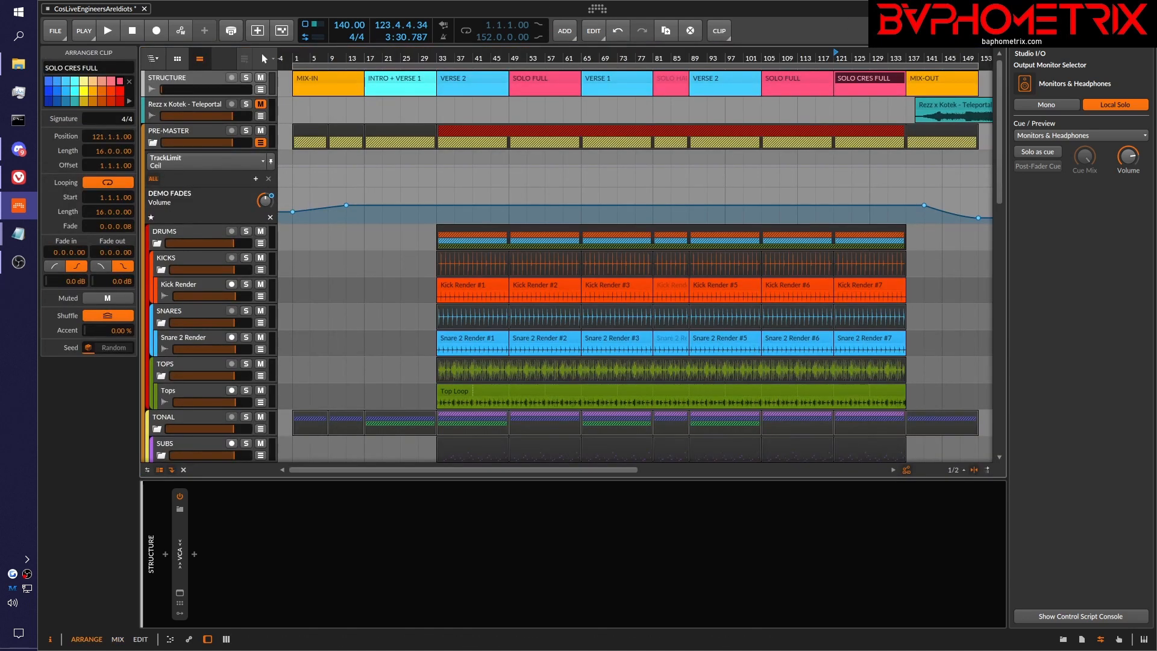
click(459, 78)
key(space)
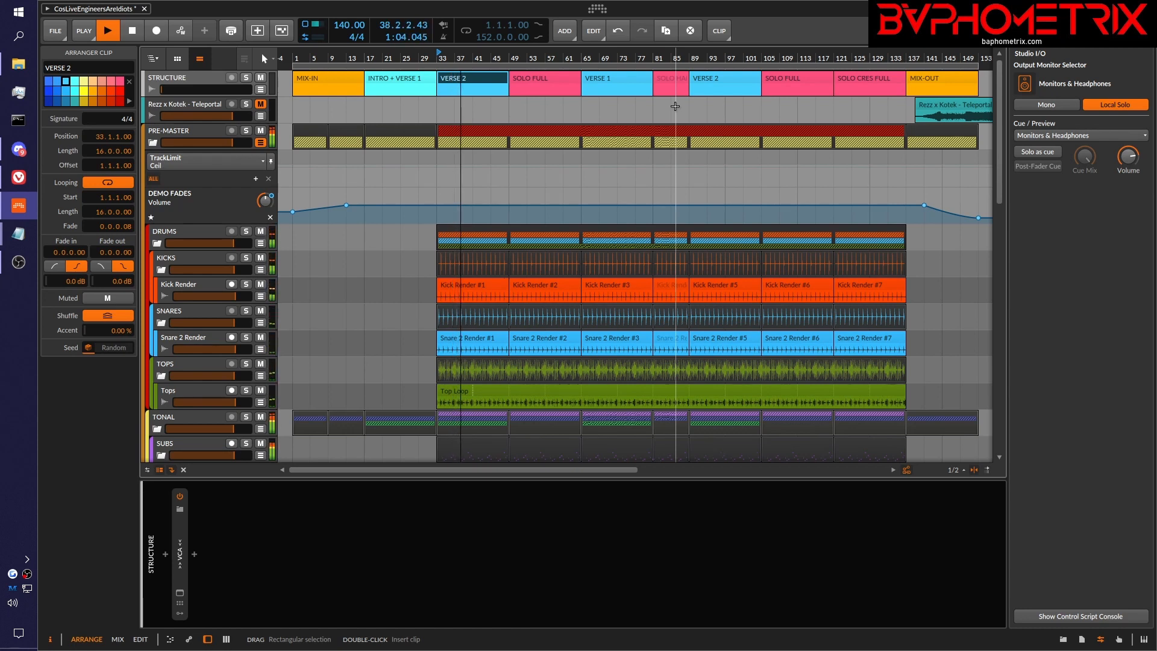
key(space)
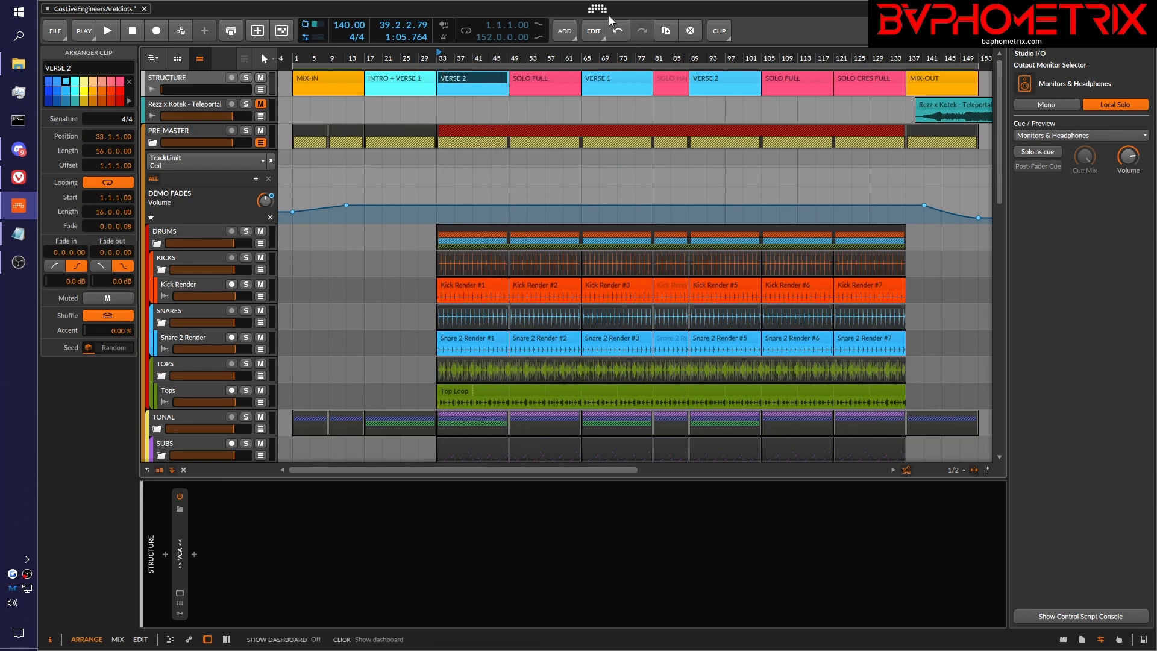
Re-enable RESO on the Lead Vox, Glitch Top and Arp Line mixer channels and play the opening of VERSE 2.
key(alt+2)
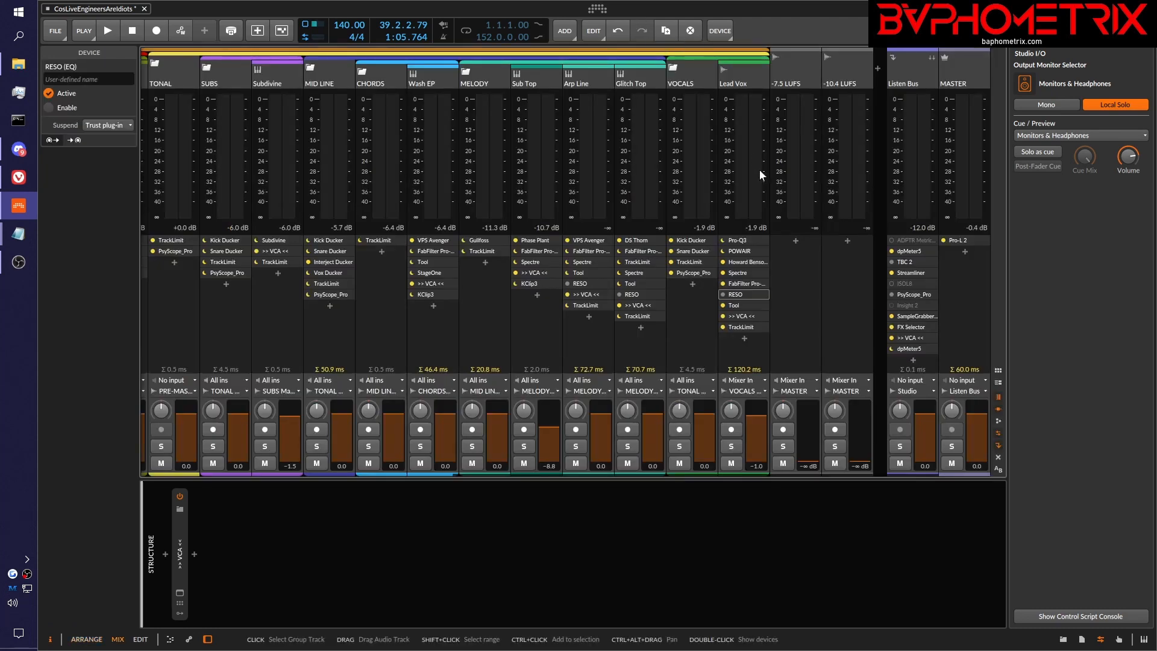
click(727, 294)
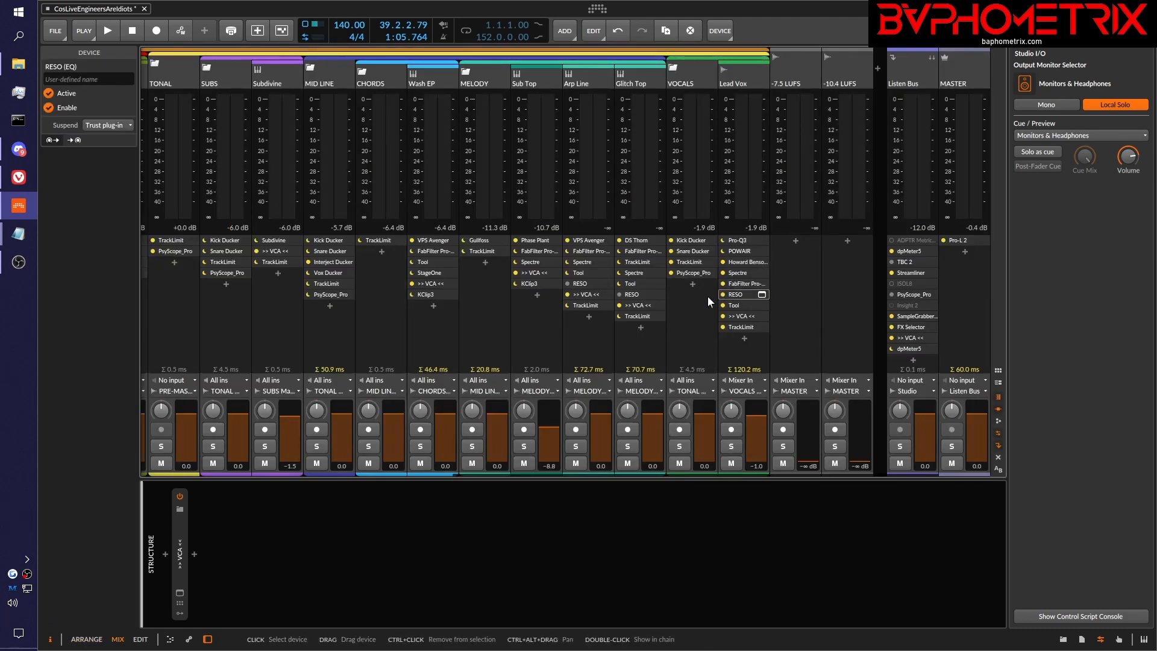
click(620, 295)
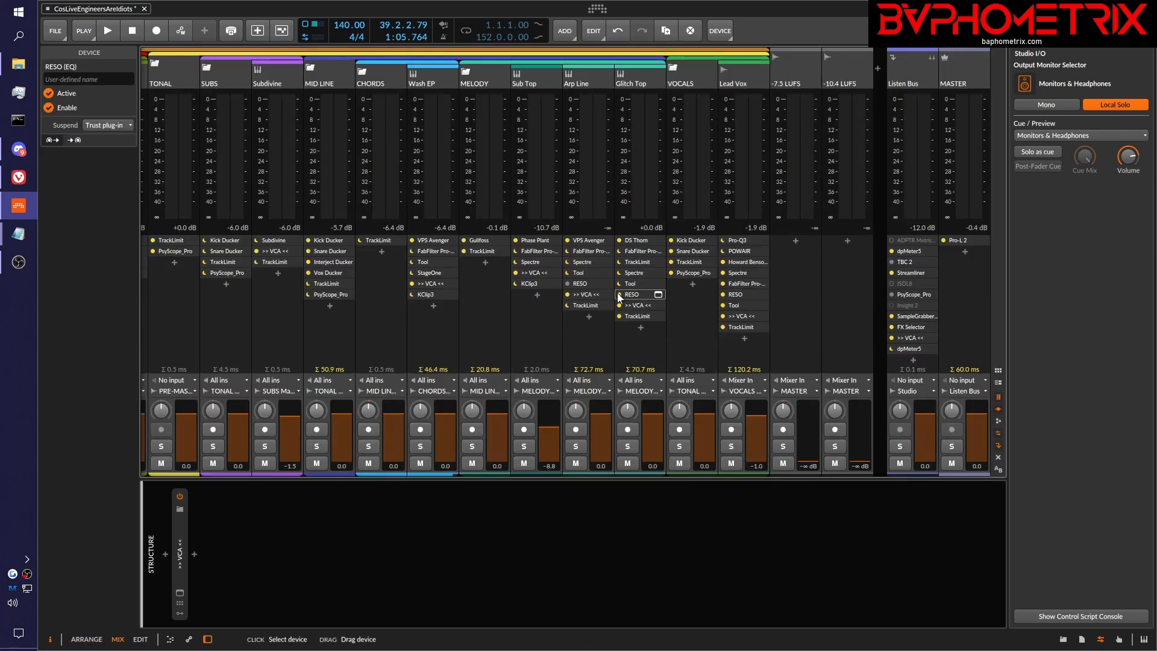
click(567, 284)
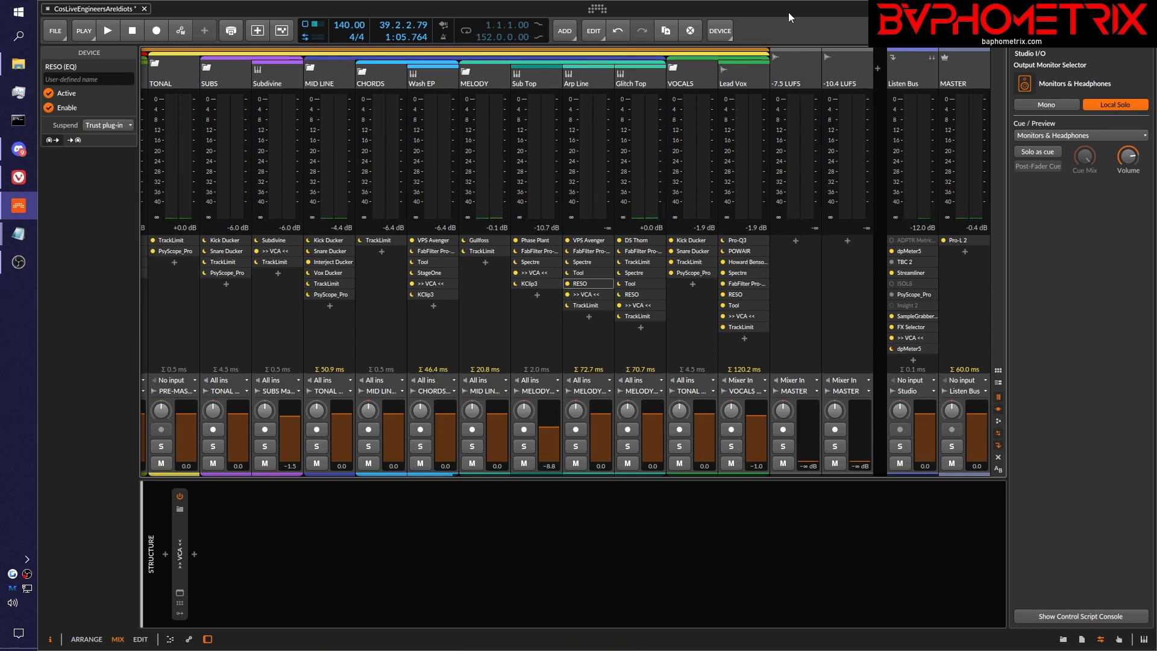
key(space)
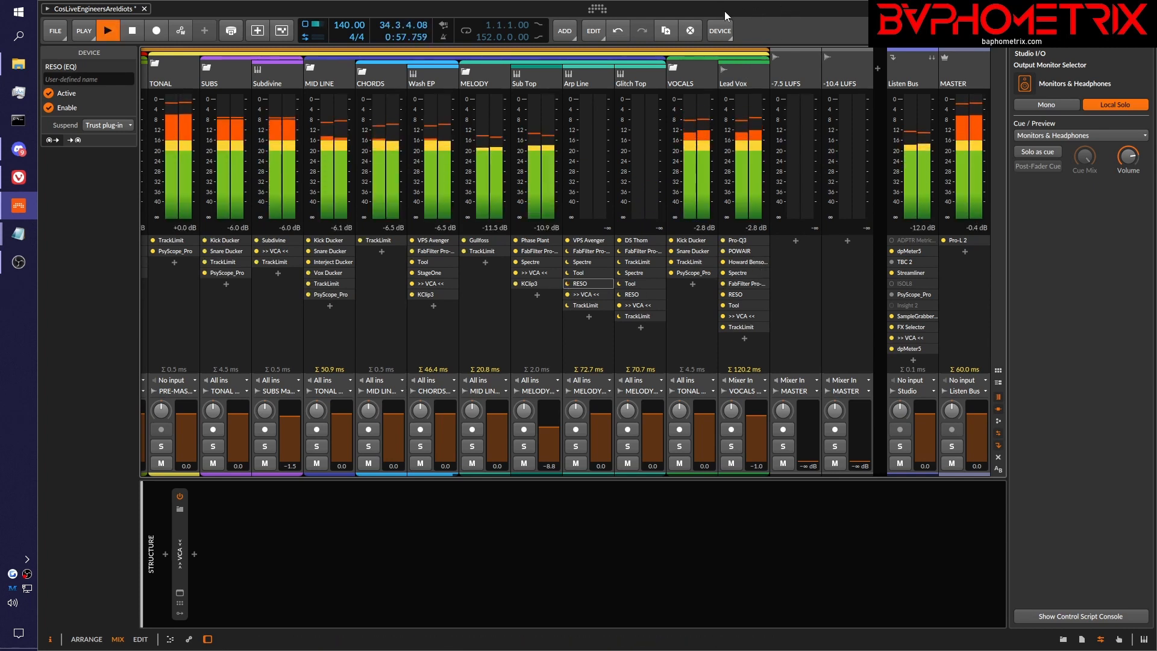
key(space)
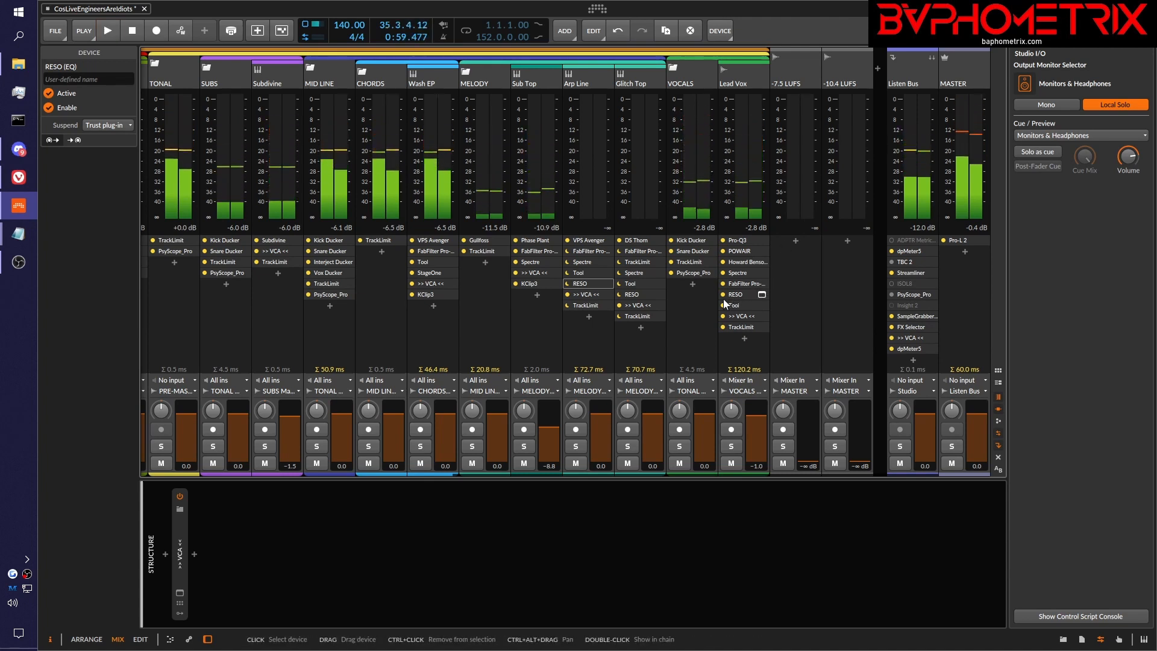
Compare the VERSE 2 vocals by playing the passage with RESO disabled on Lead Vox and again with it re-enabled.
click(723, 295)
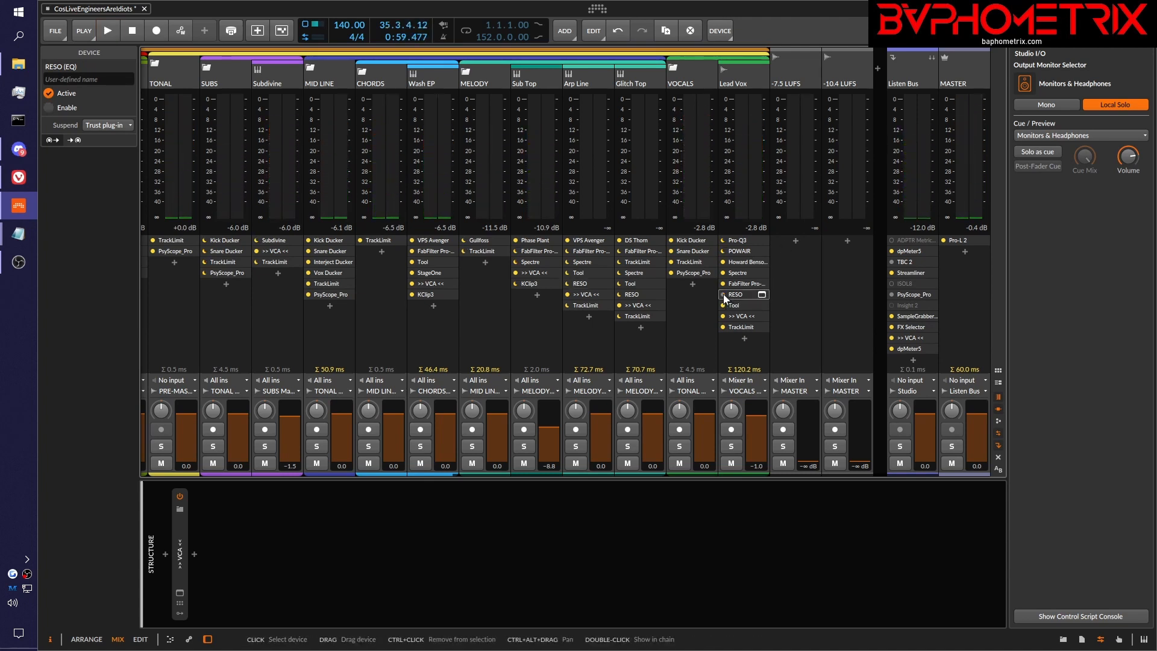
key(space)
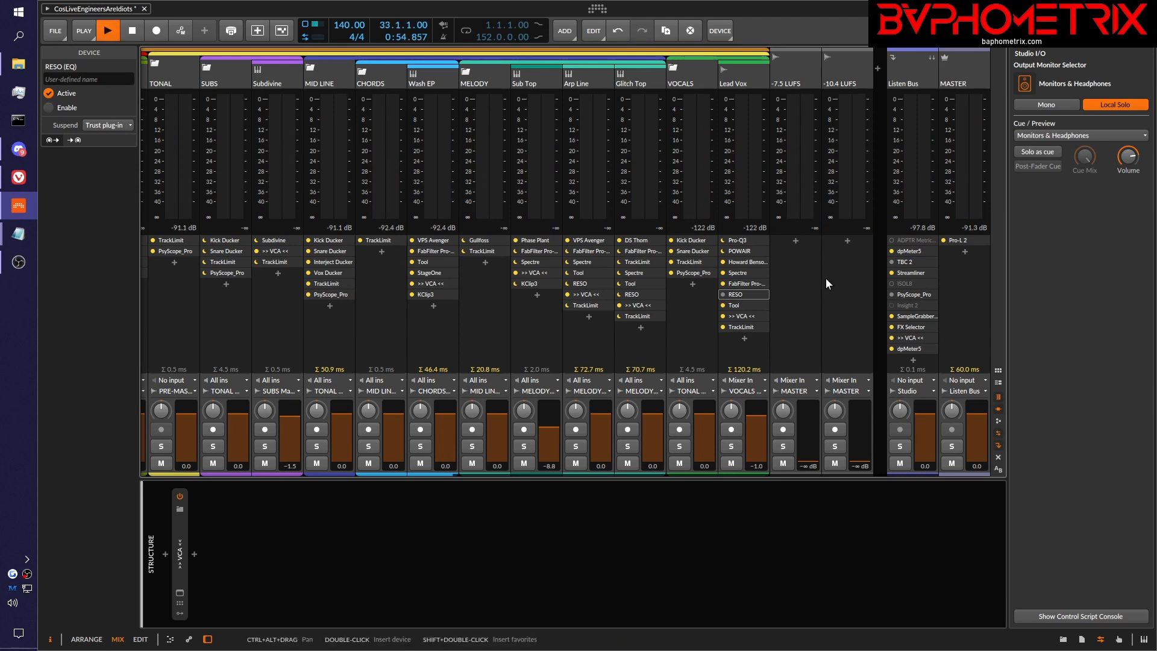
key(space)
click(723, 294)
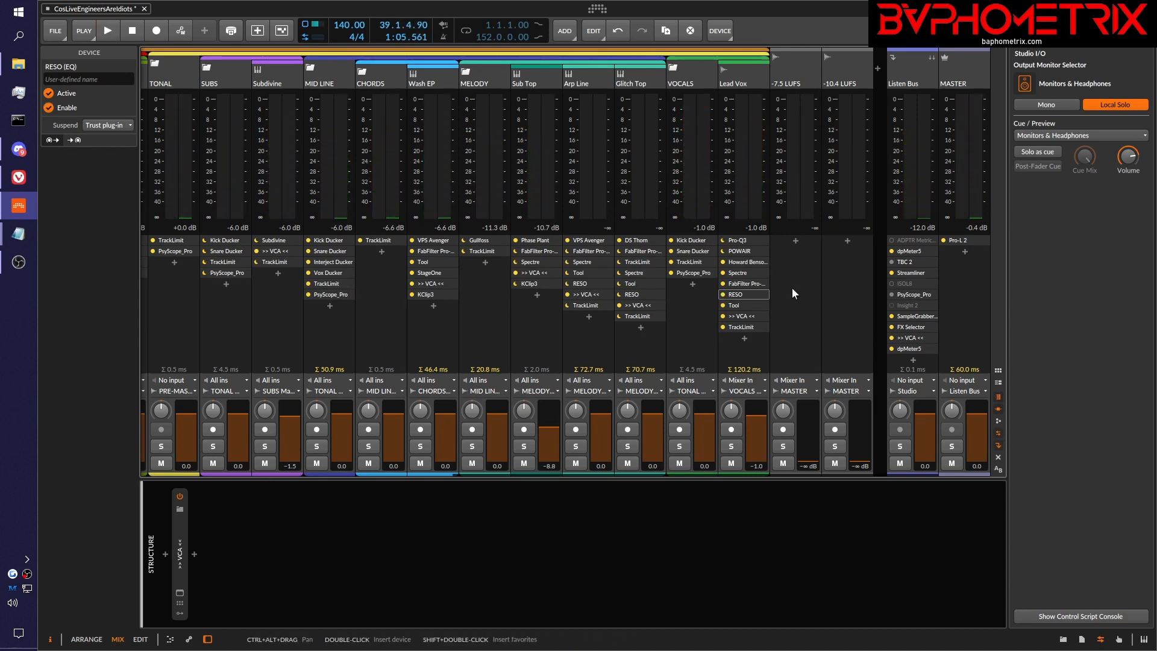
key(space)
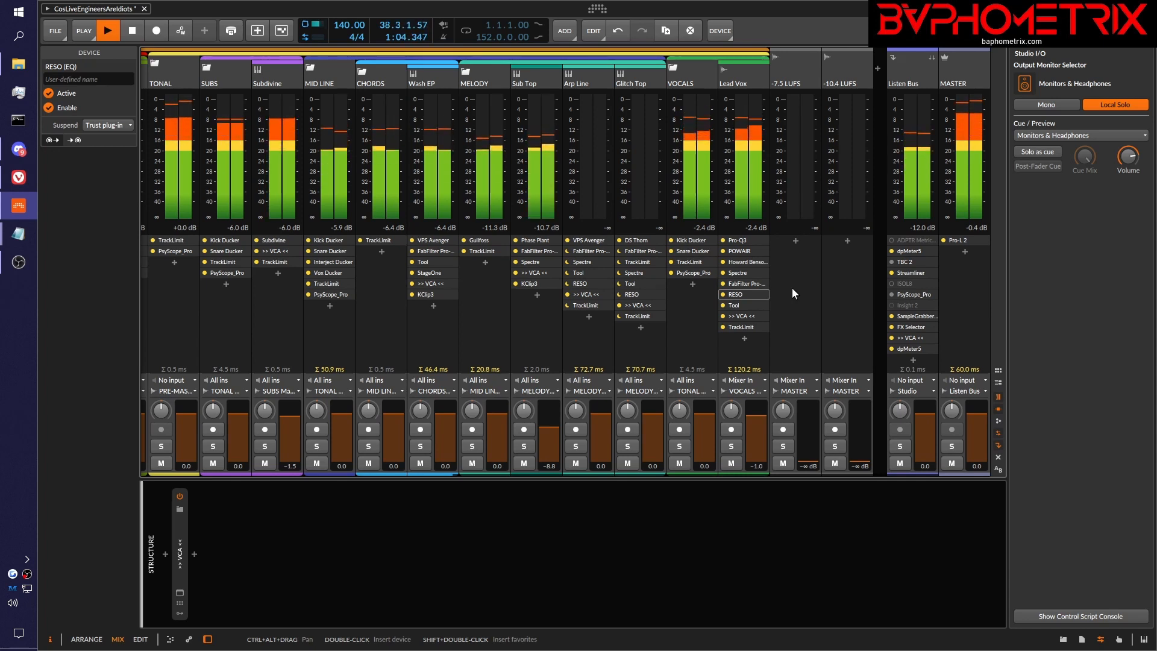
key(space)
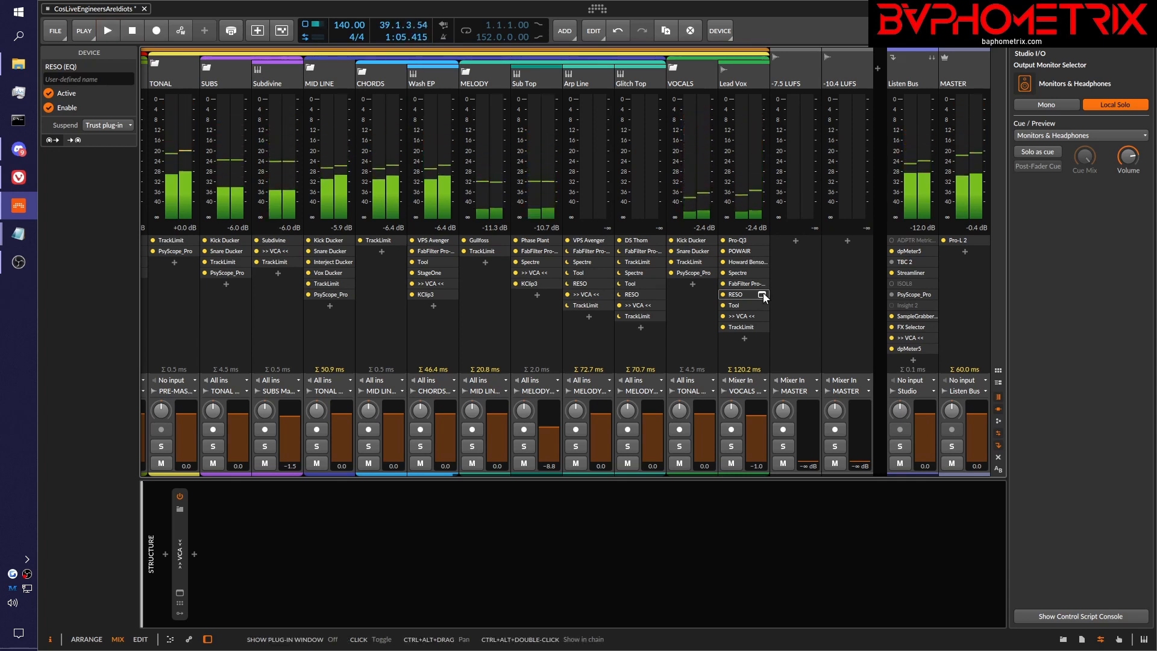
Open RESO on the Lead Vox channel, examine its resonance targets, and close the plug-in window.
click(764, 295)
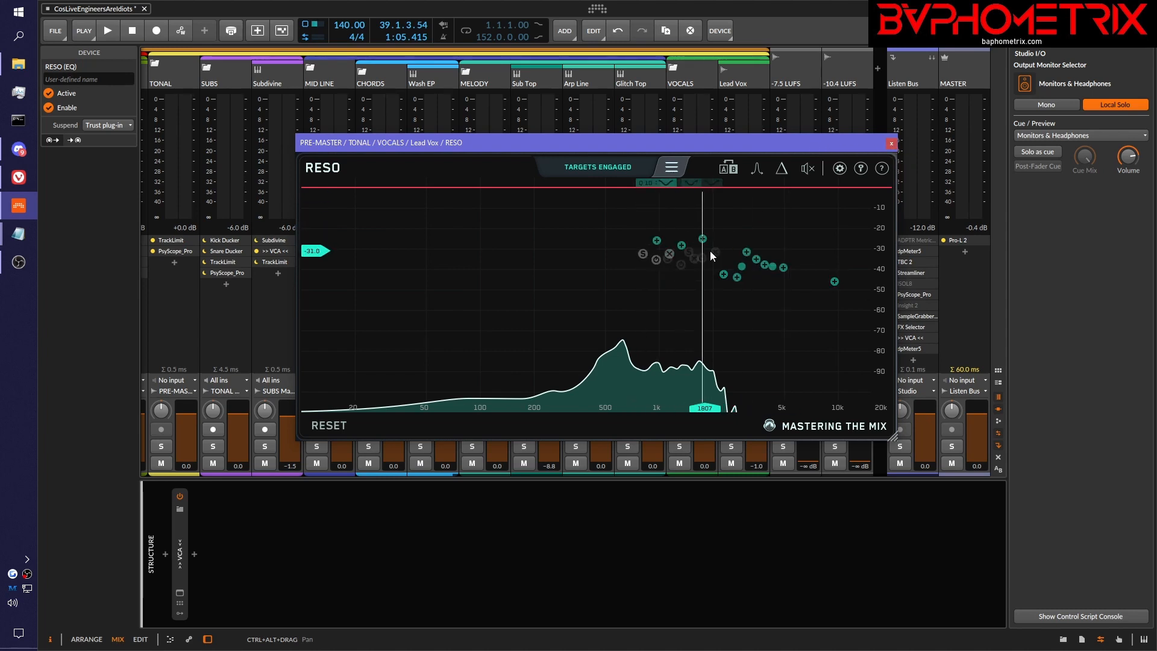
click(891, 145)
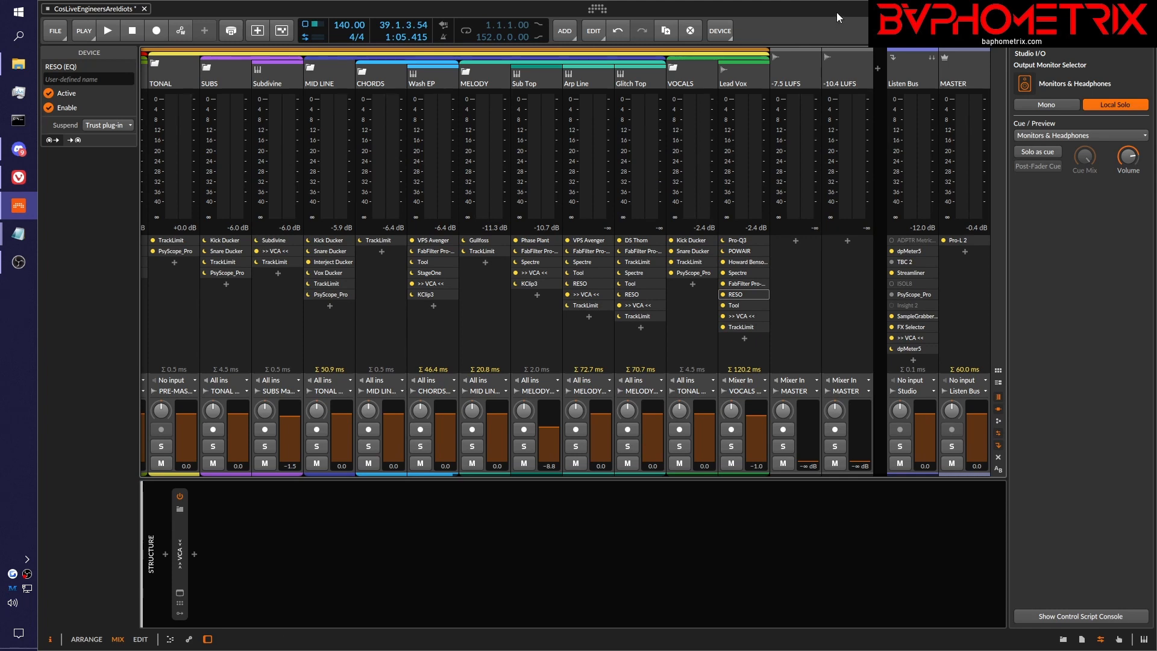
Select the SOLO CRES FULL clip to set the play start at bar 121, and return to the mixer.
key(alt+1)
click(865, 78)
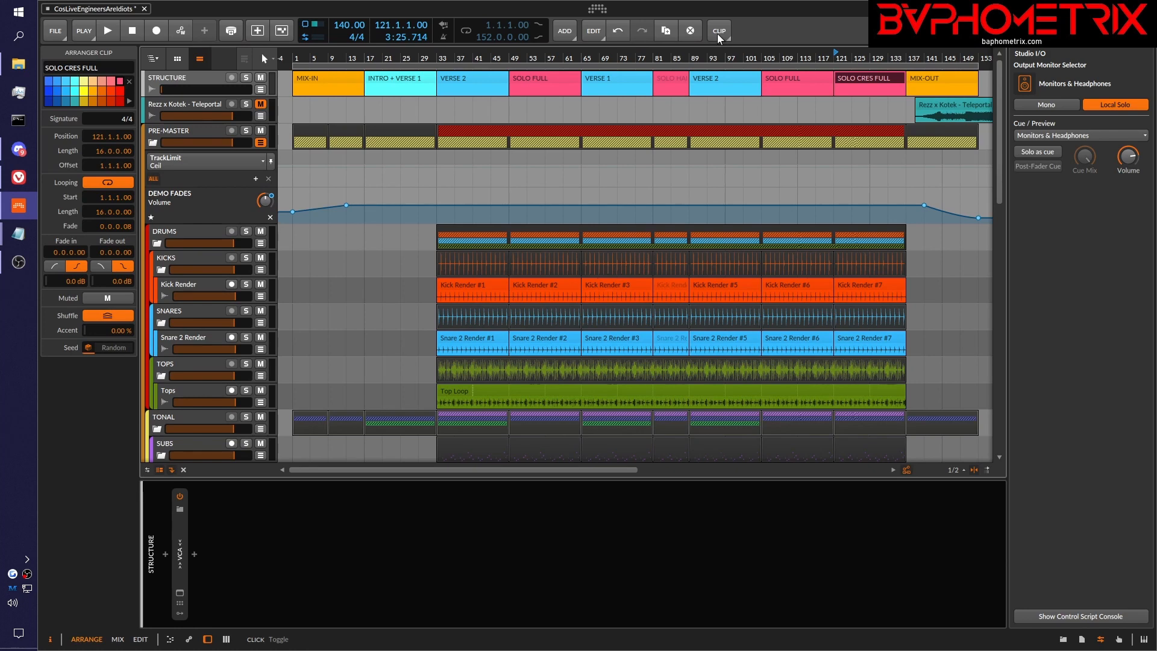
key(alt+2)
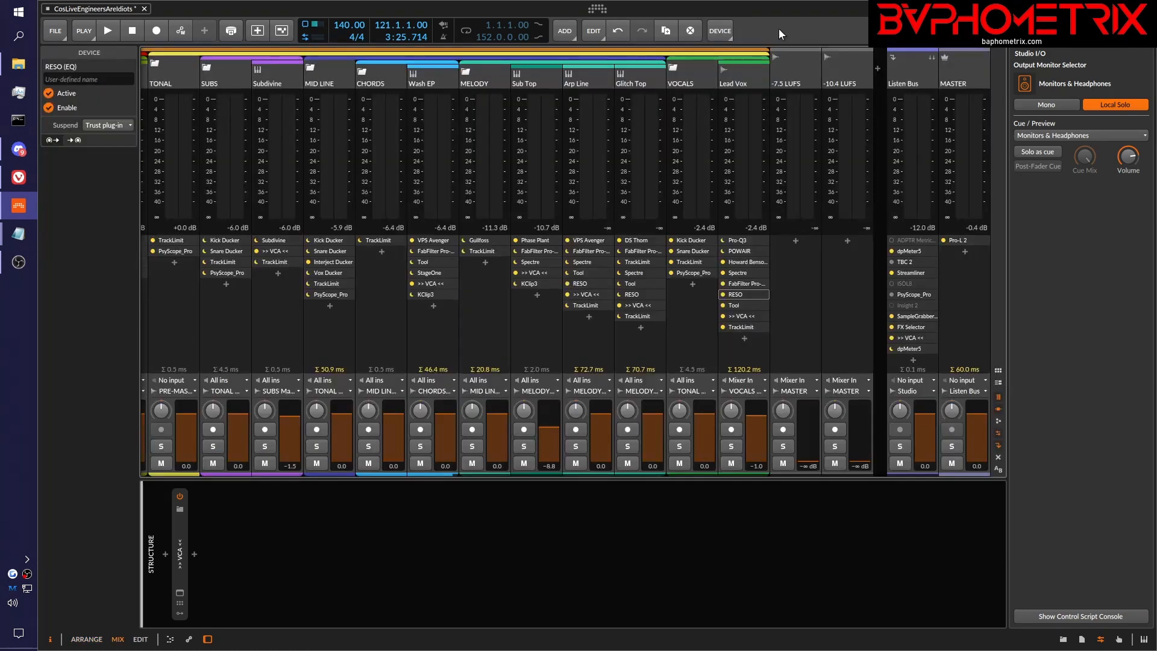
Inspect the RESO targets on Glitch Top, and bring up the Arp Line RESO window below the channel device lists.
click(659, 294)
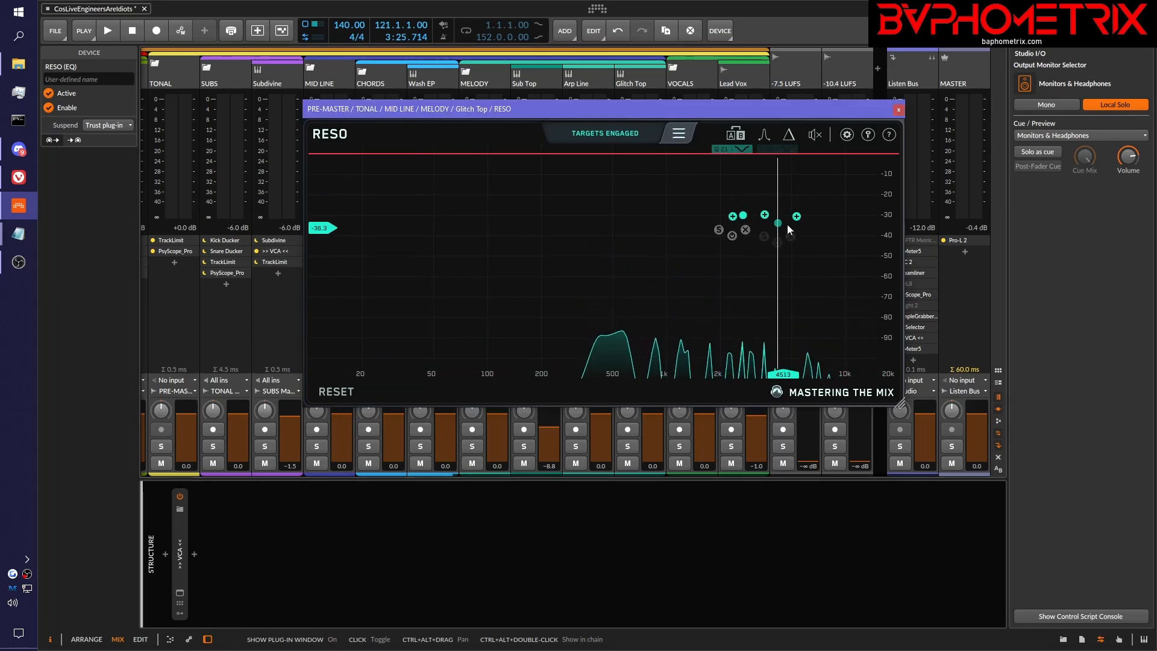
click(898, 111)
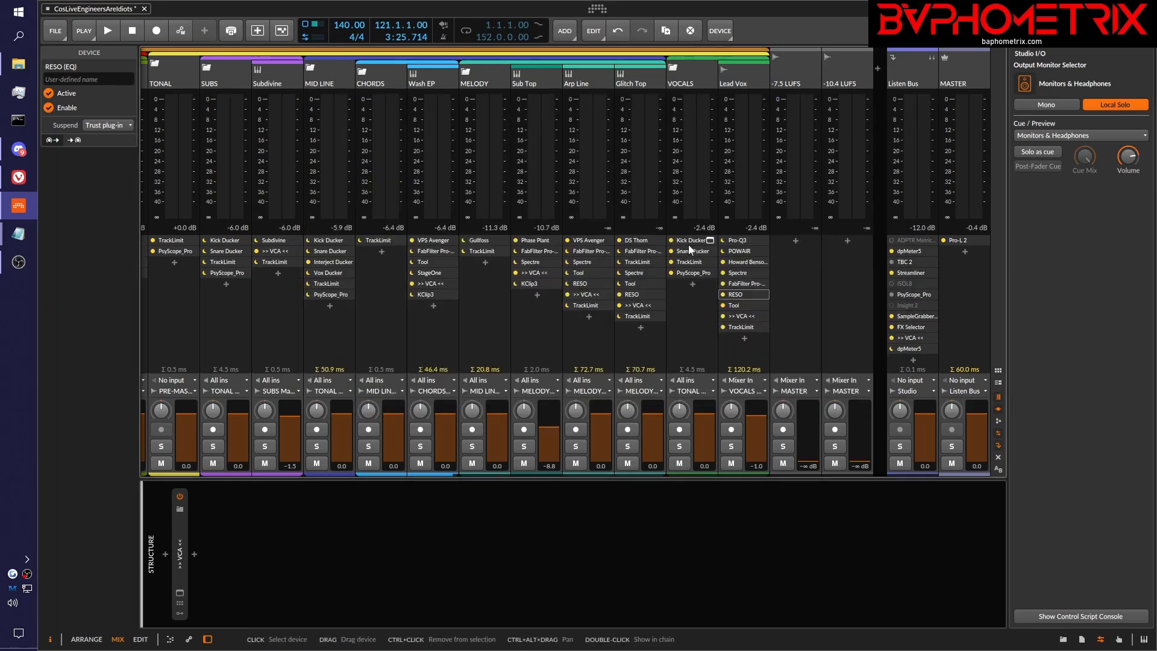
click(607, 284)
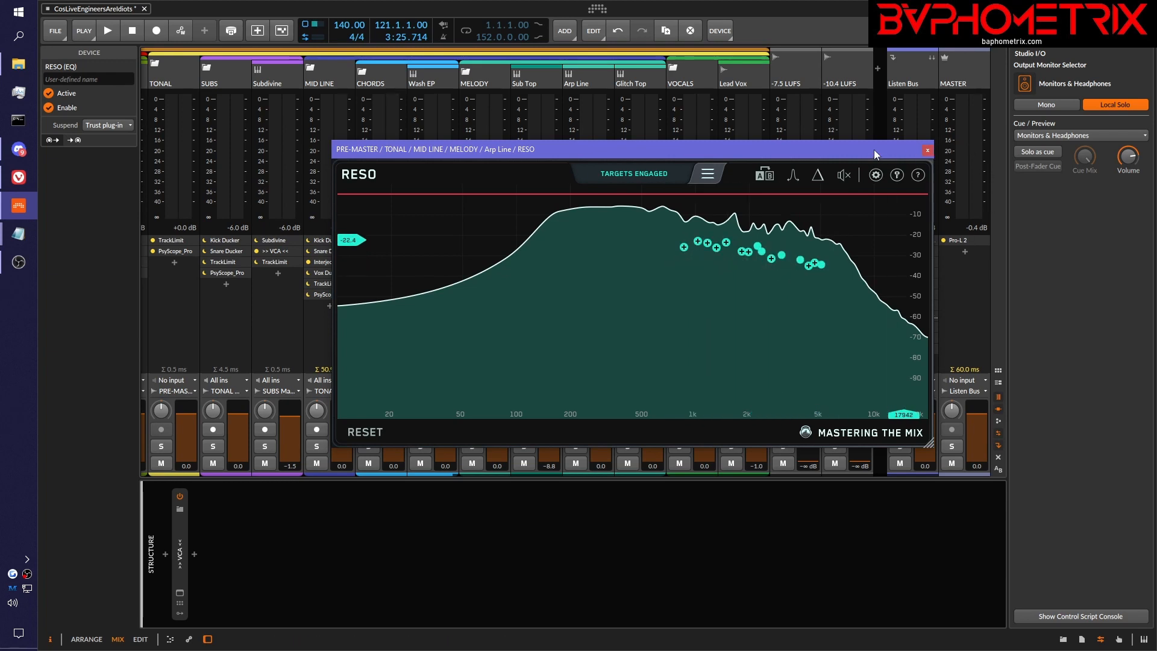
drag(873, 150, 880, 348)
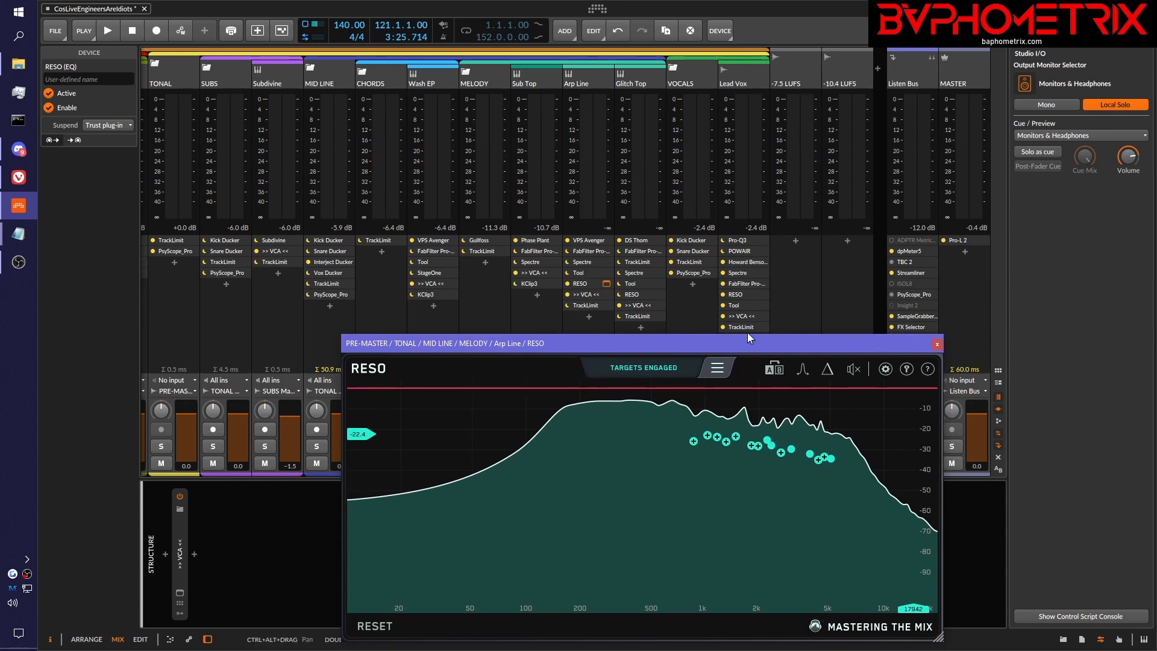
Play the SOLO CRES FULL passage from bar 121 while watching RESO's processing on Arp Line, and close the plug-in window.
key(space)
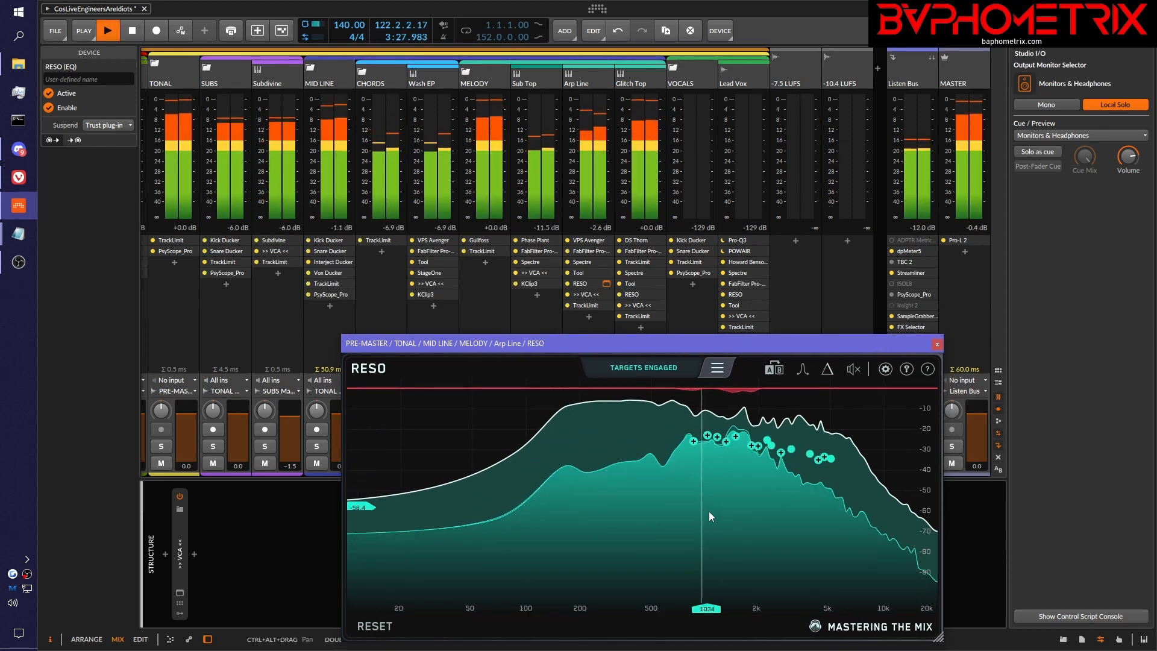
key(space)
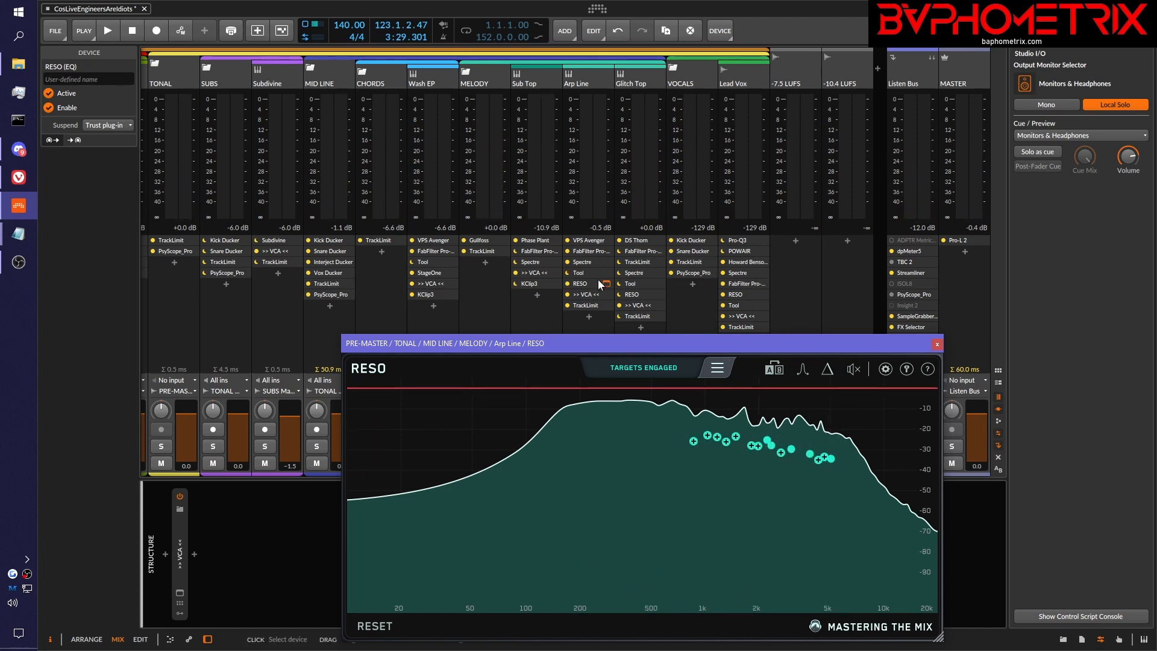
click(937, 345)
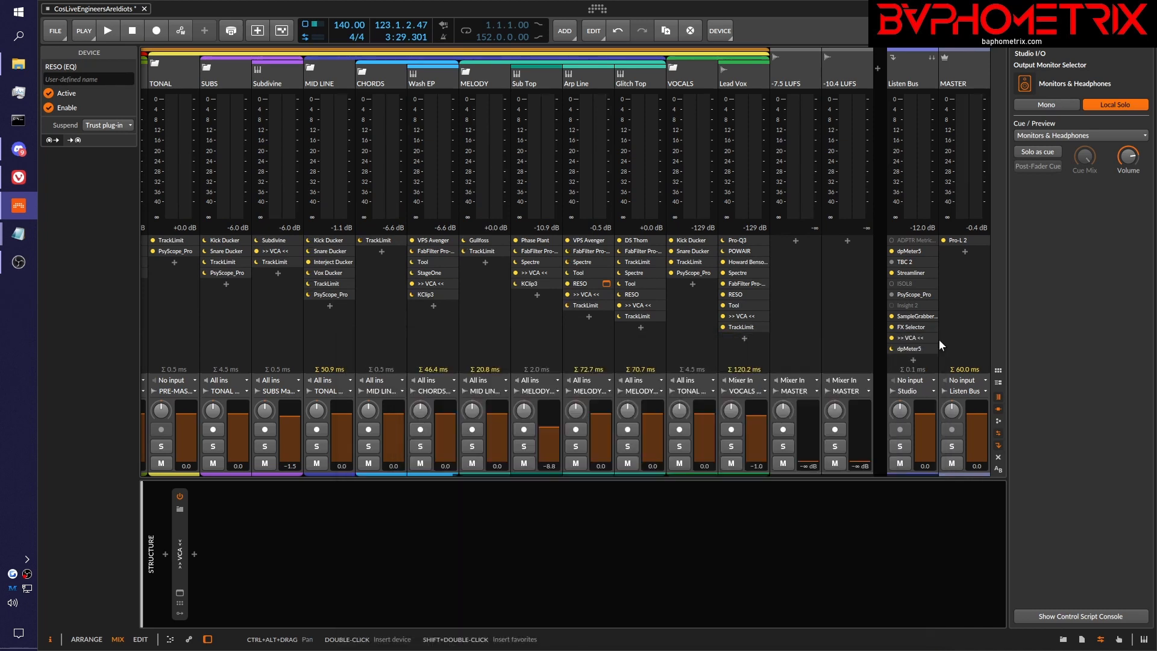
Compare the SOLO CRES FULL passage by playing it with RESO disabled on Arp Line and Glitch Top, and again with both re-enabled.
click(567, 284)
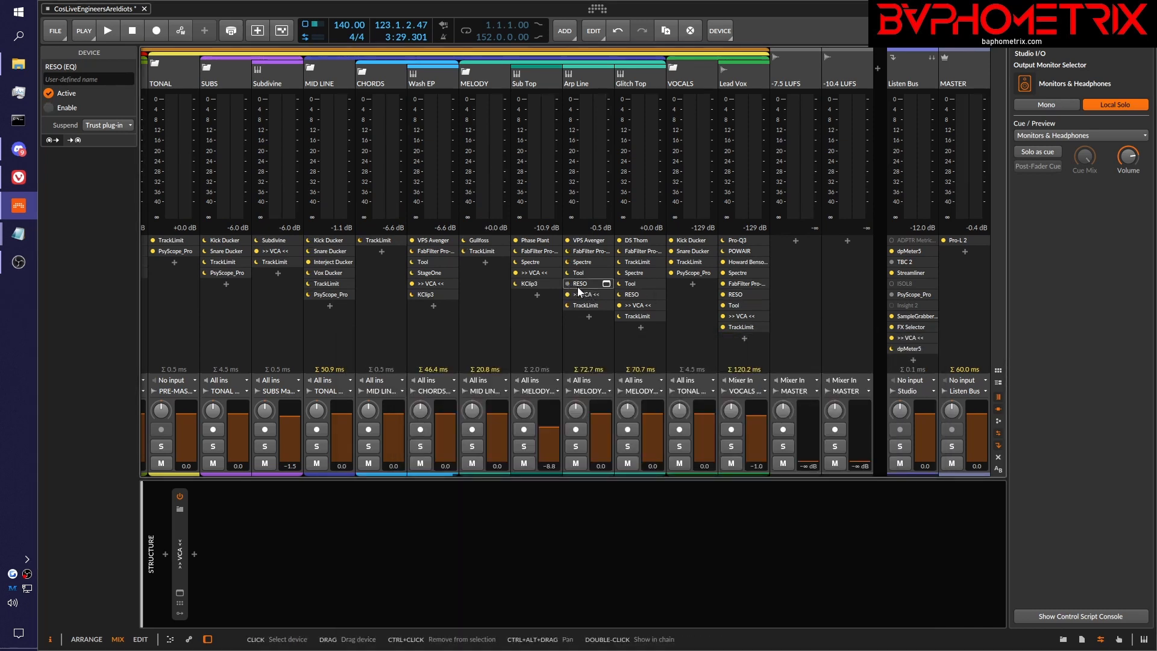
click(621, 295)
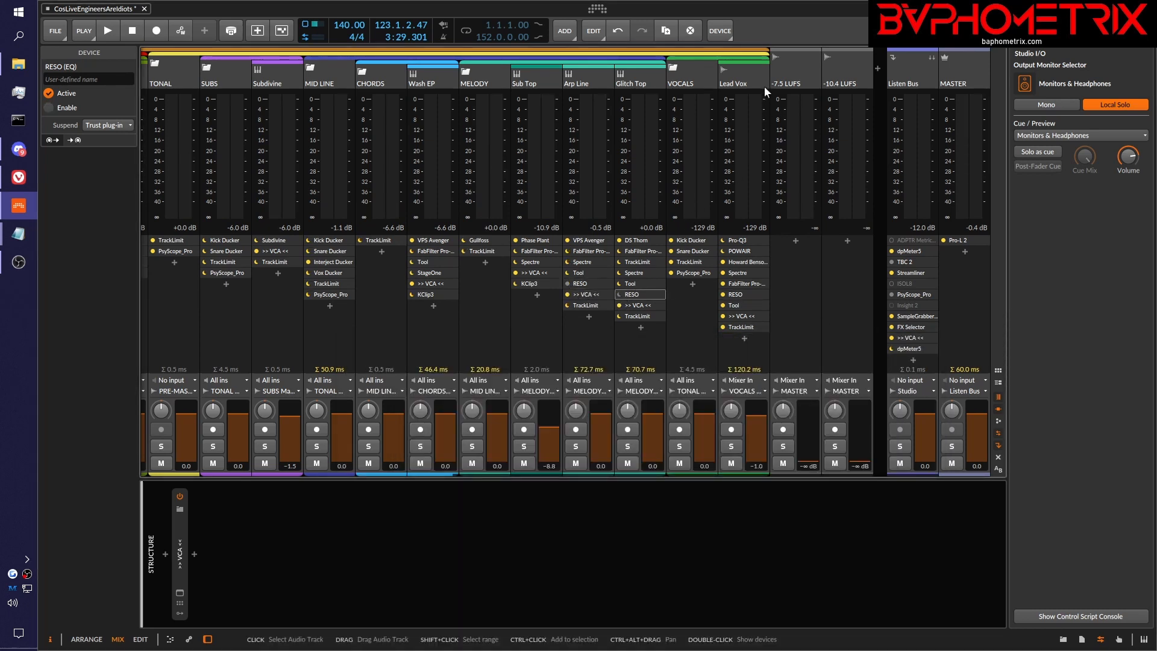
key(space)
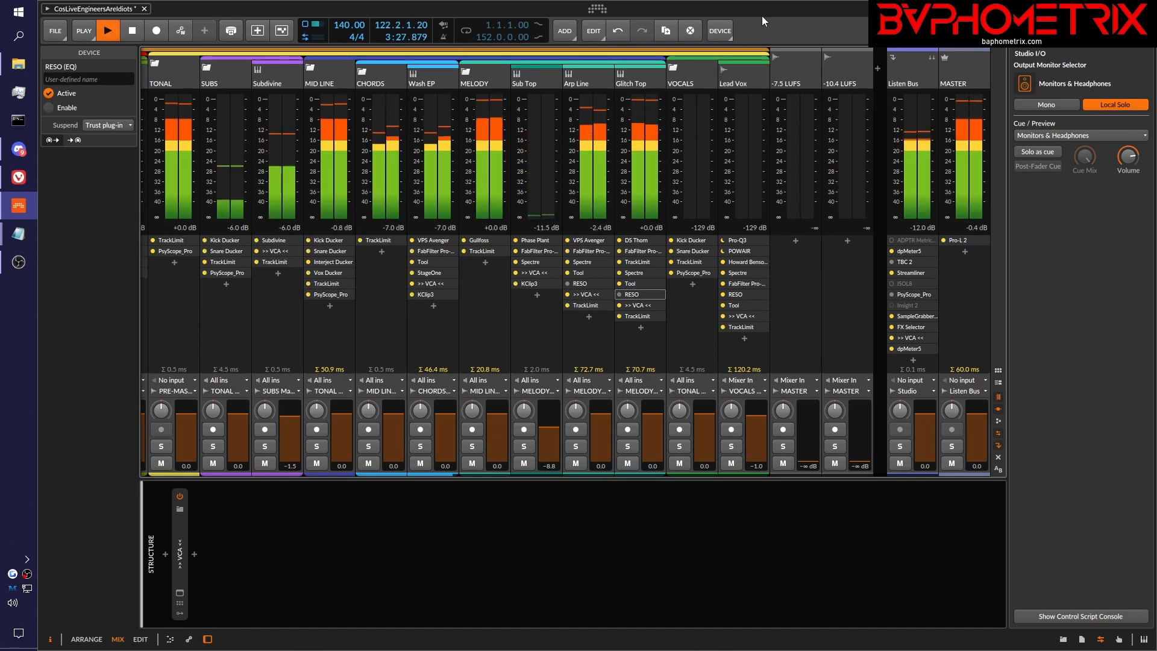
key(space)
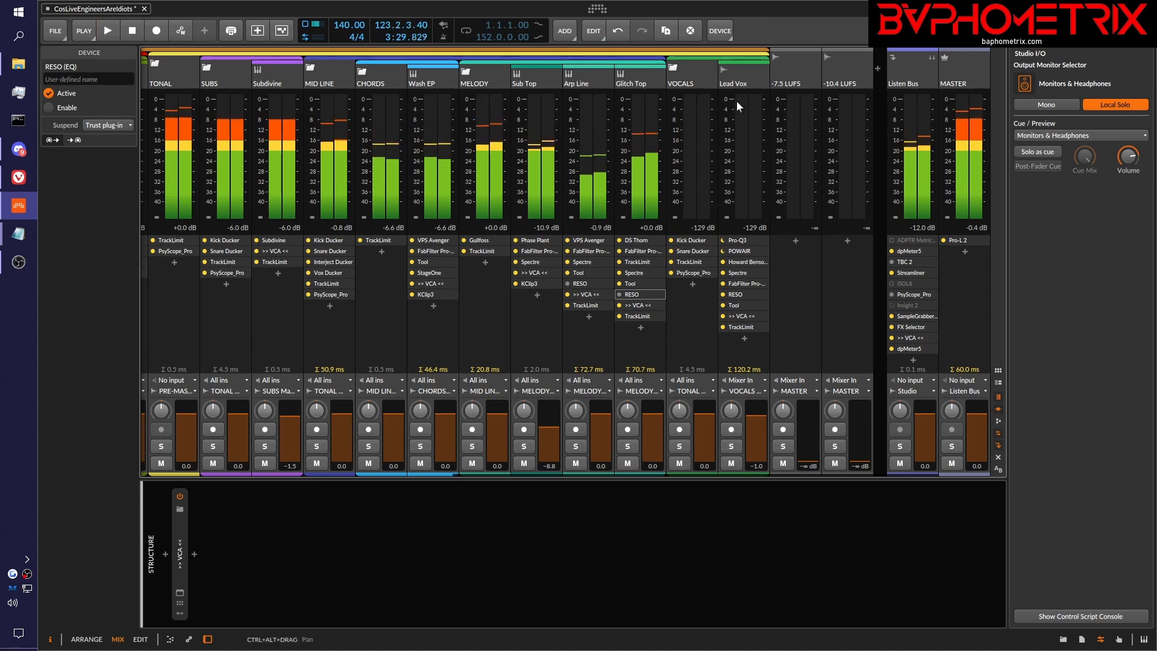
click(568, 285)
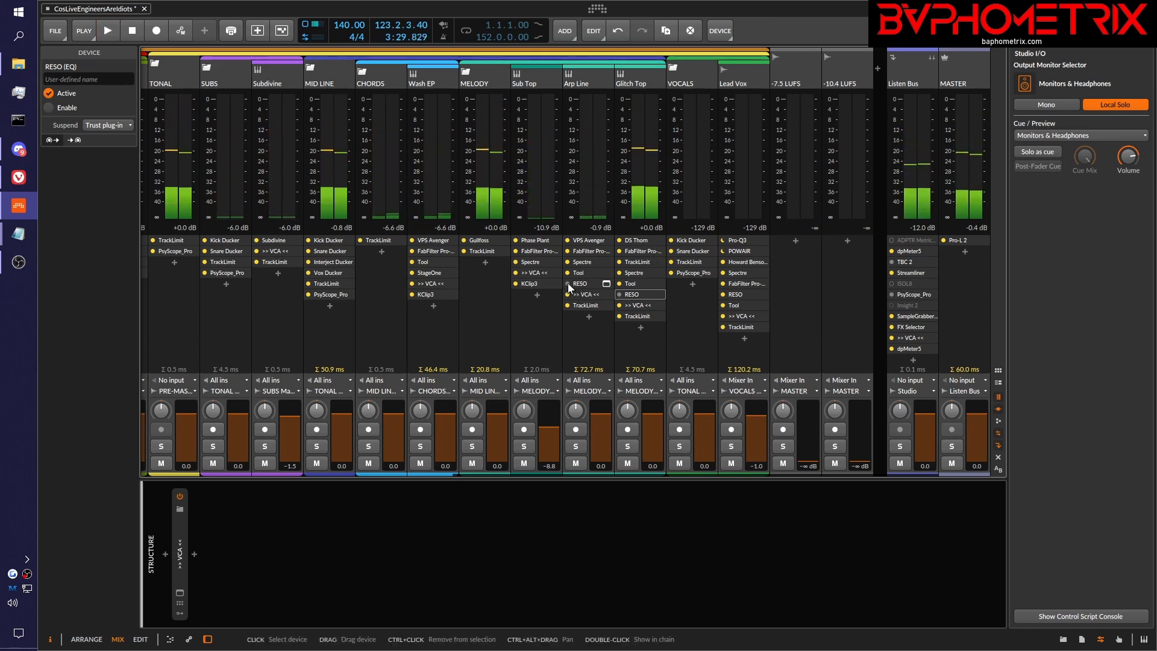
click(620, 295)
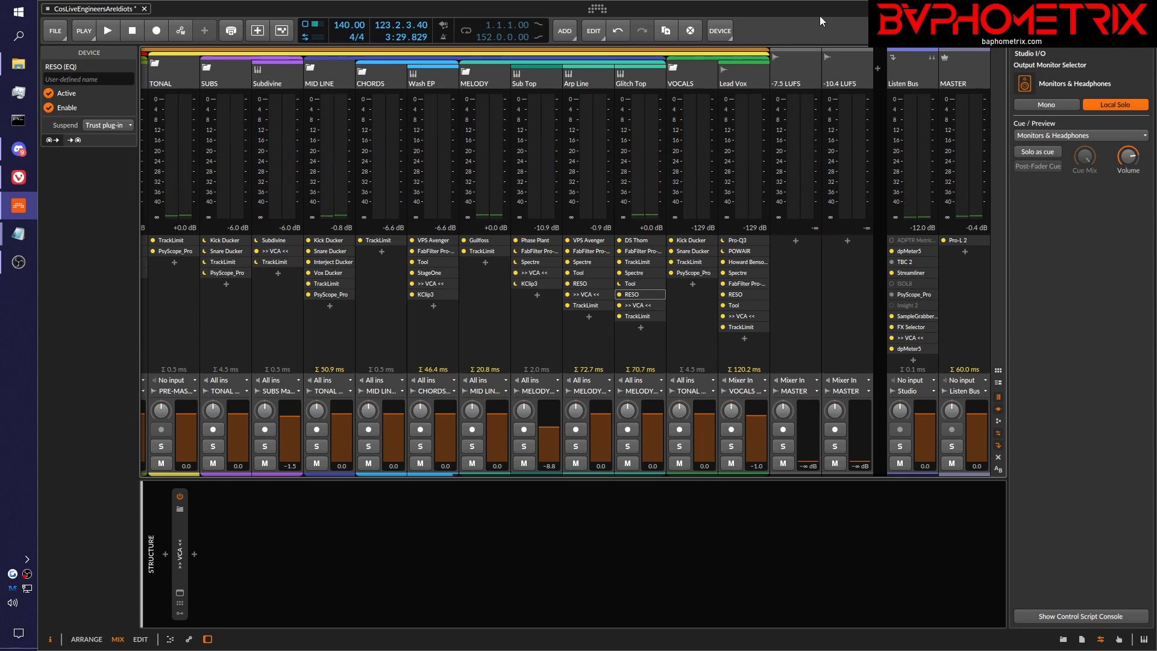
key(space)
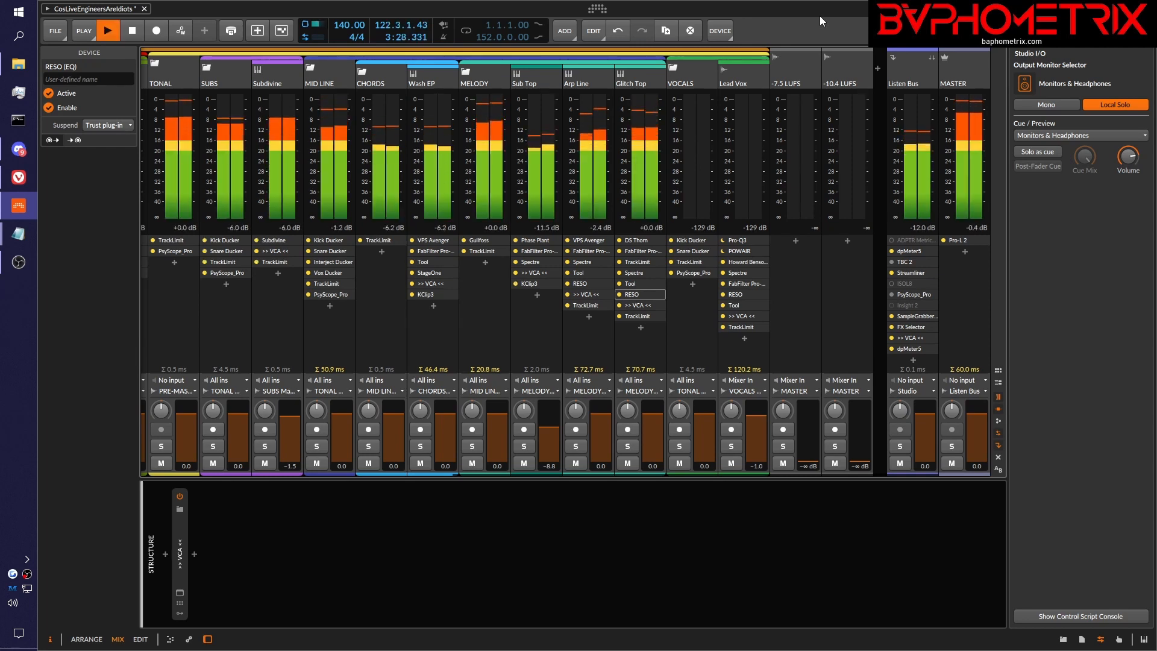
key(space)
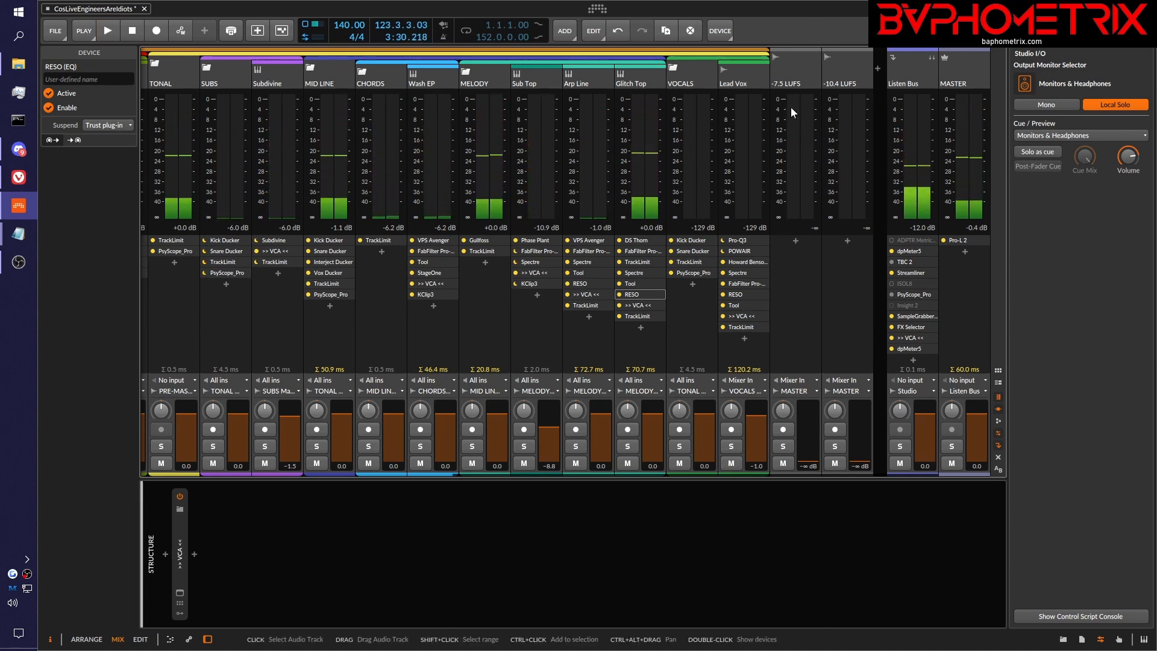
Open RESO on the Glitch Top channel, examine its individual resonance targets, and close the plug-in window.
click(659, 294)
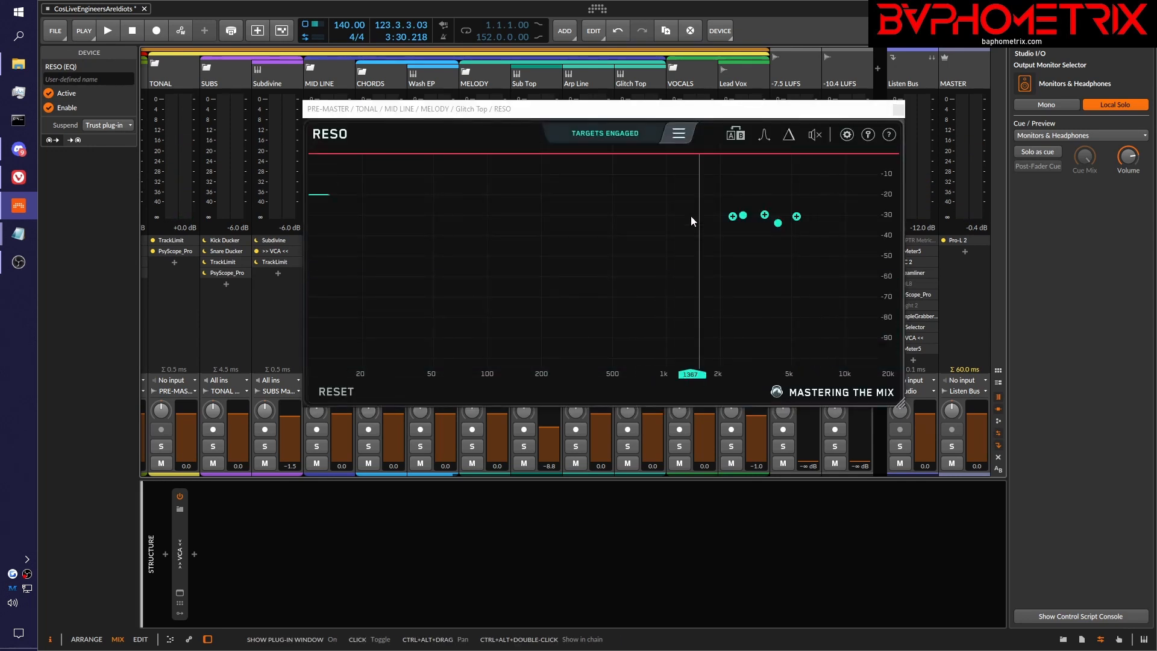
click(810, 223)
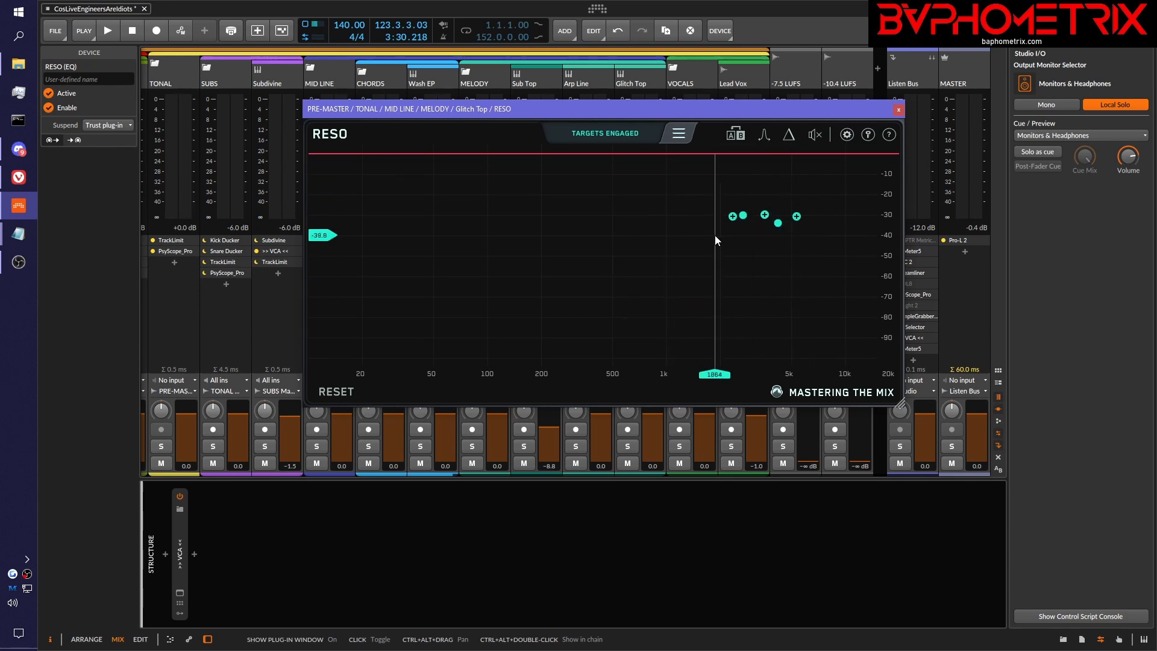
mouse_move(747, 217)
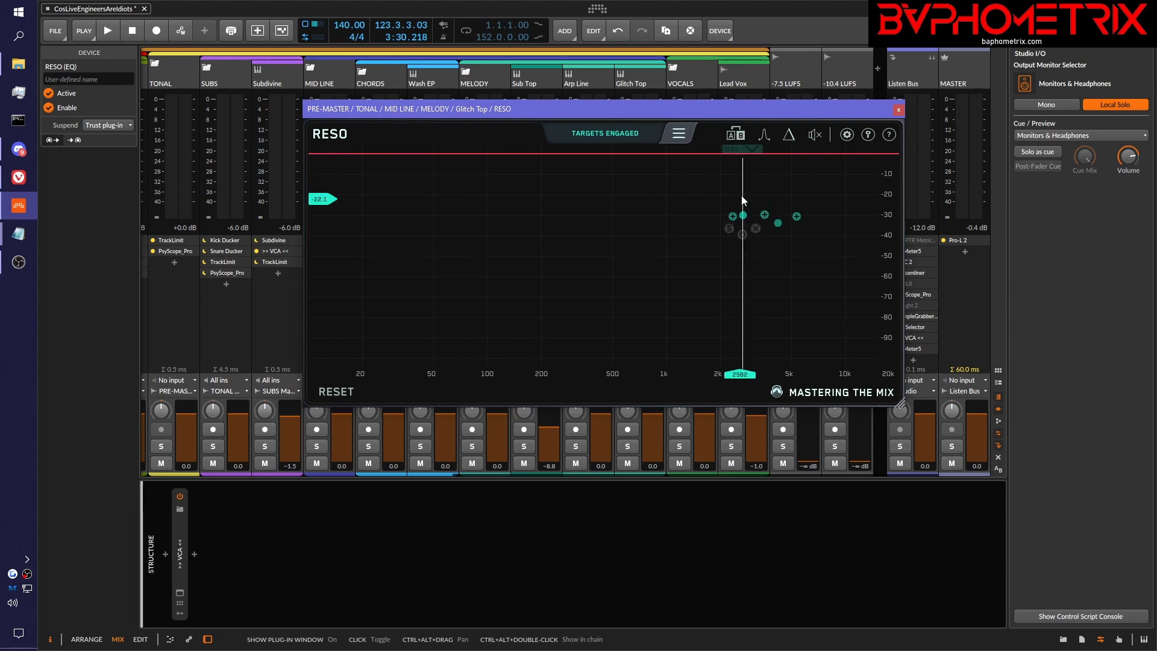
mouse_move(780, 231)
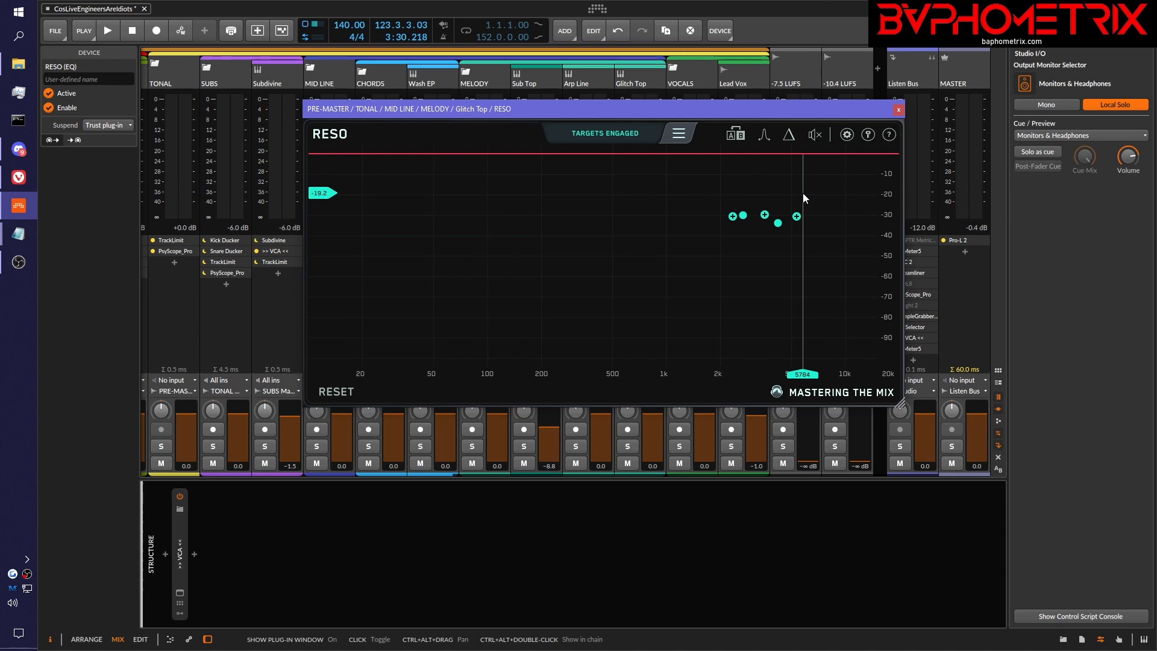
click(900, 110)
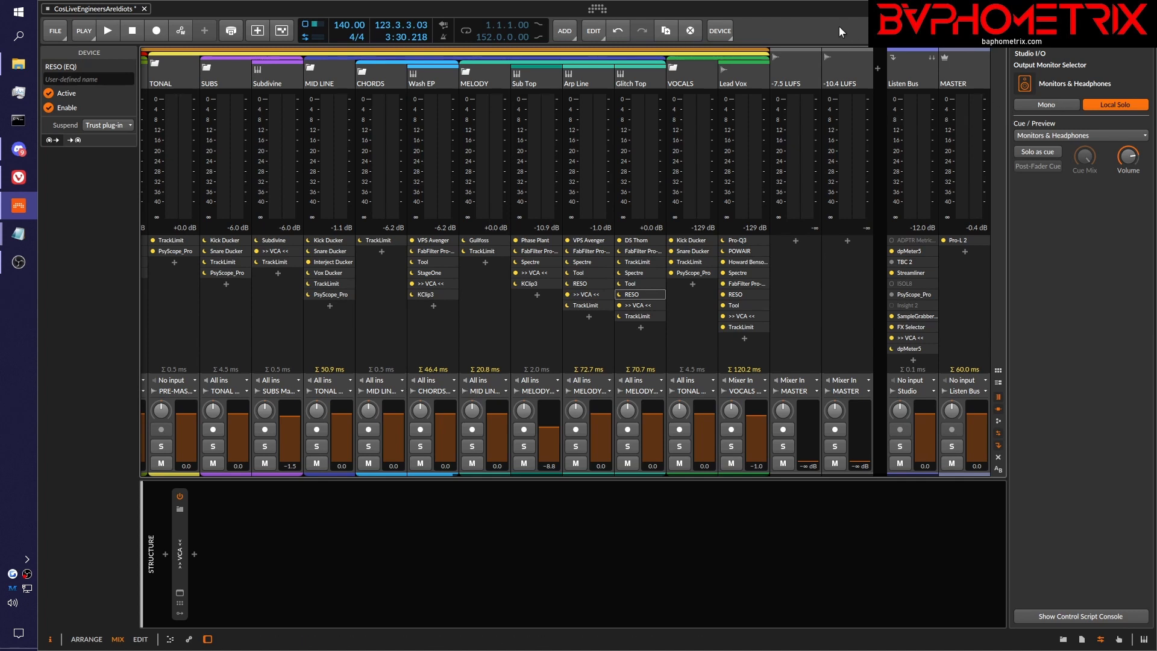
In the arrangement, play the first VERSE 2 section from bar 33 while alternating the studio output between stereo and mono.
key(alt+1)
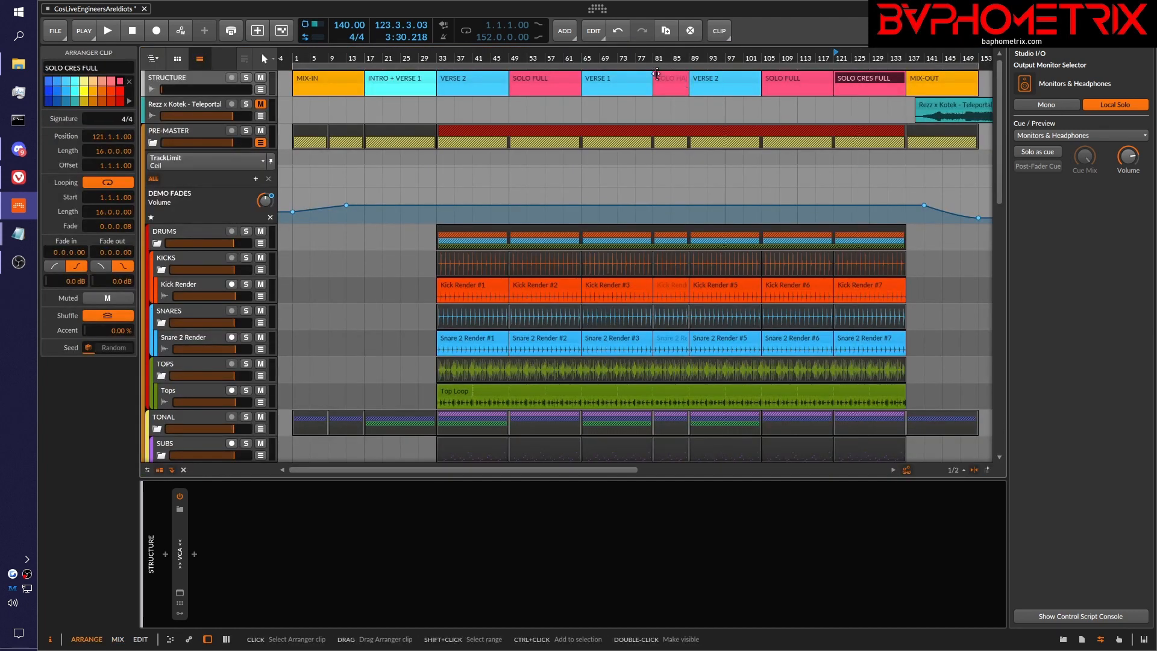
click(467, 78)
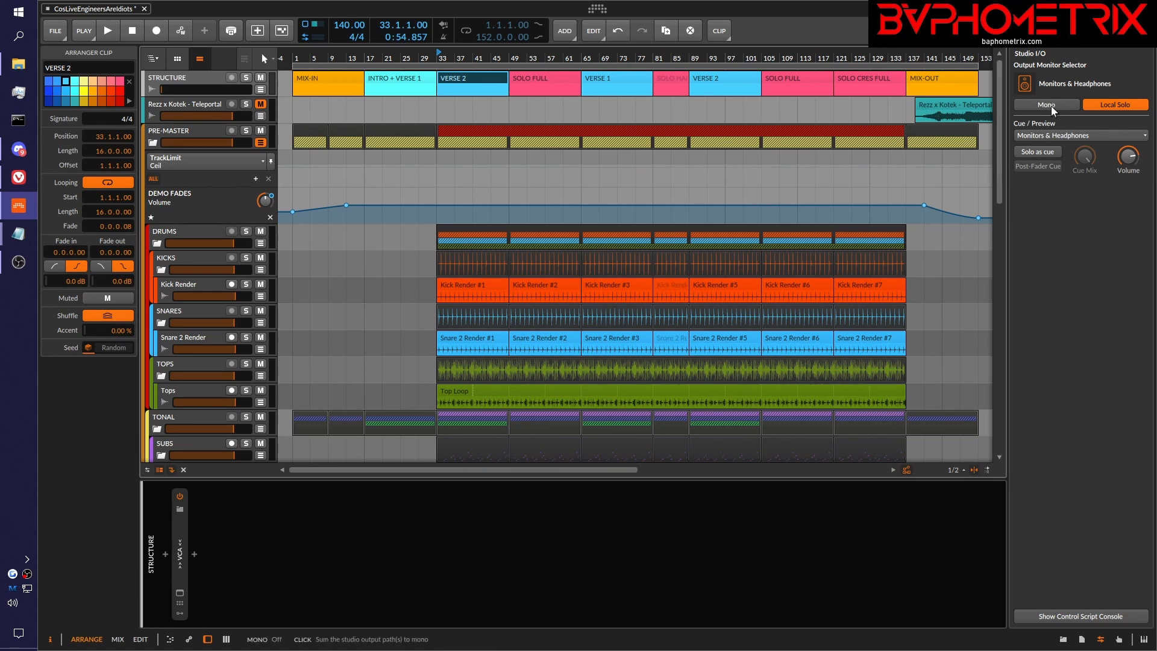
key(space)
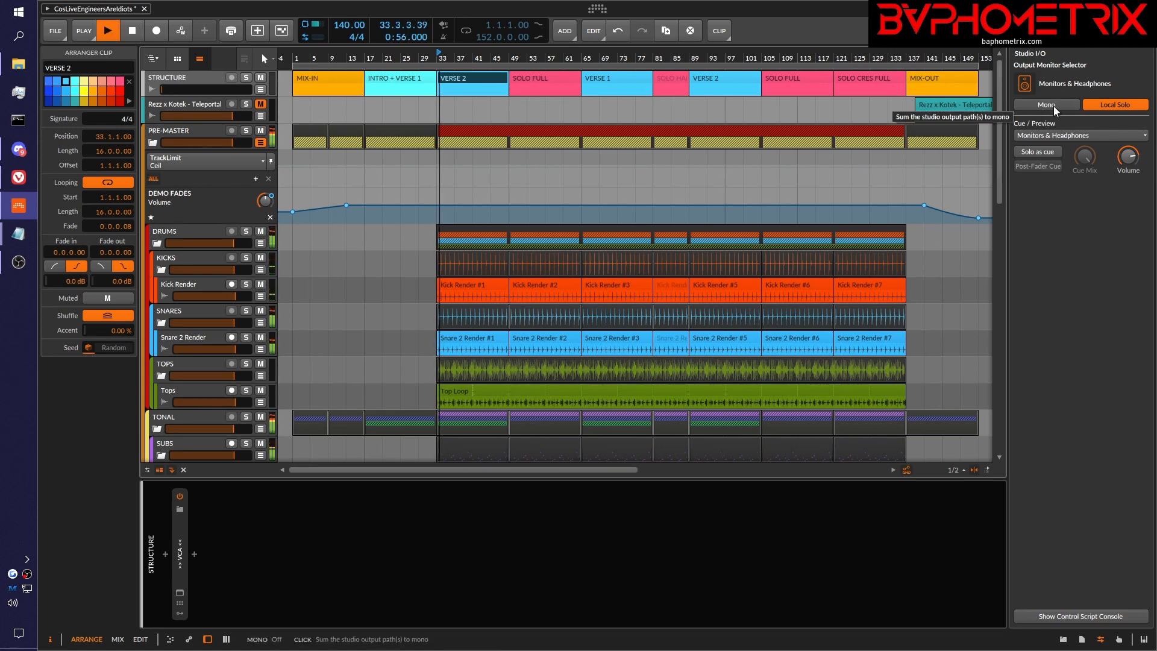
click(1054, 106)
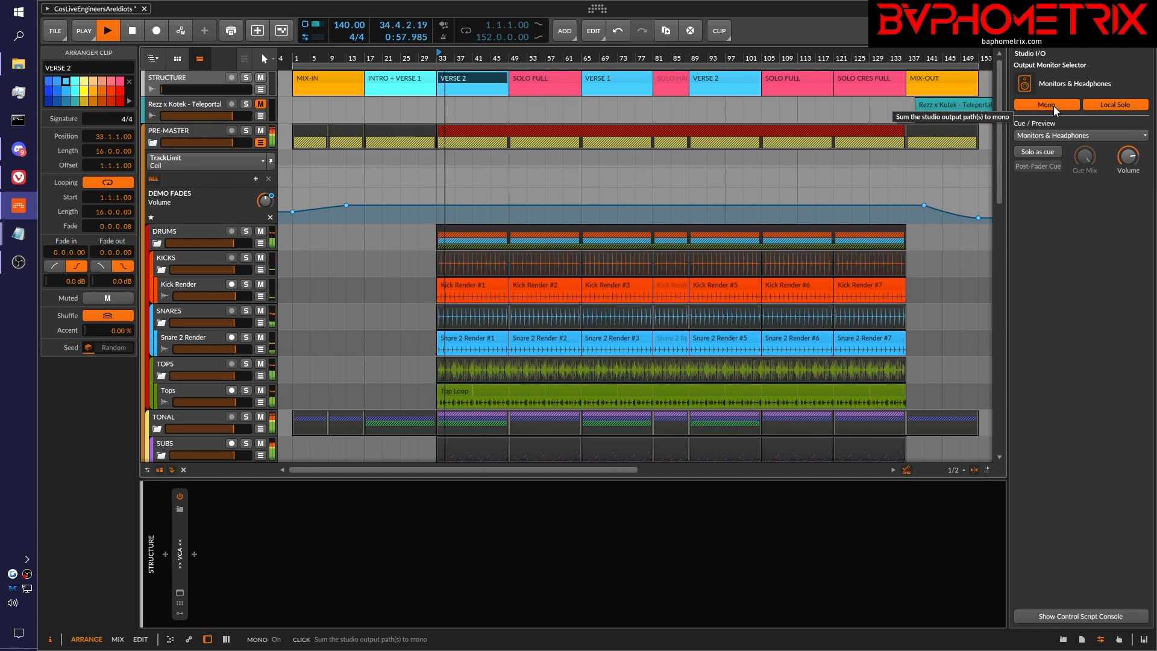
click(1054, 106)
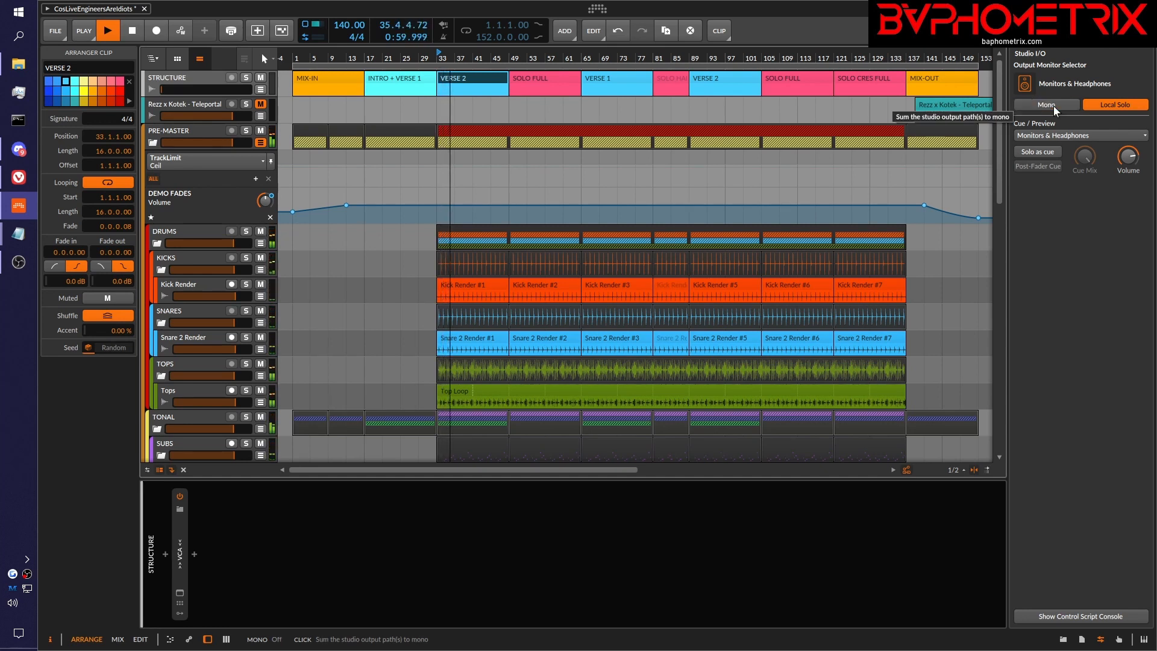
click(1053, 106)
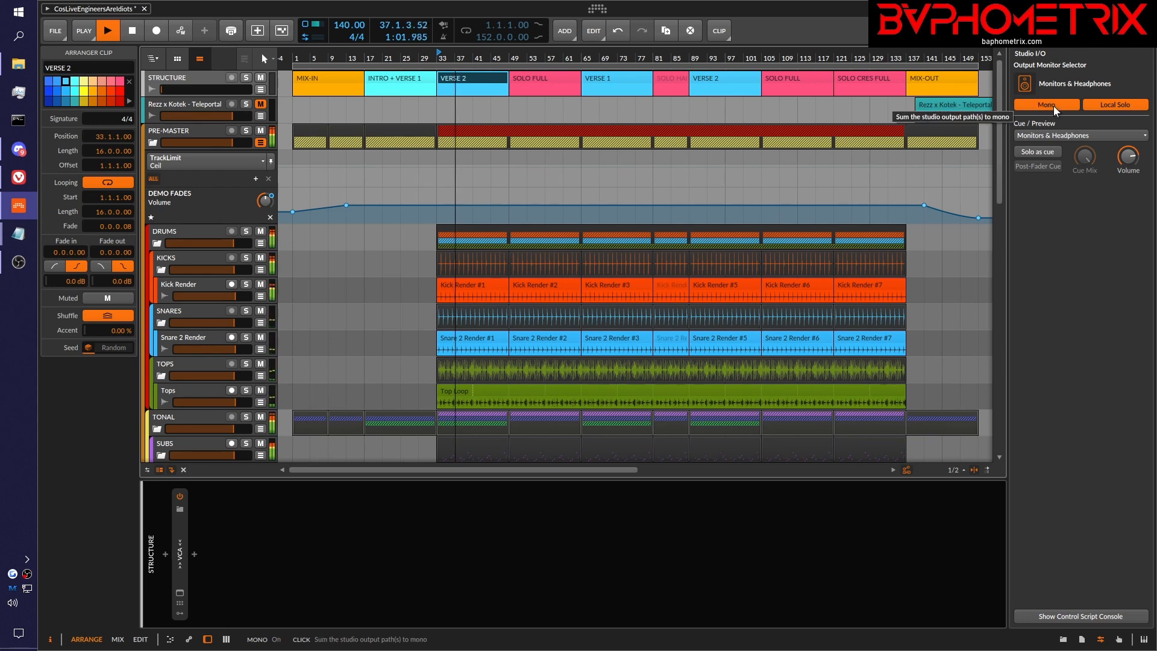
click(1054, 106)
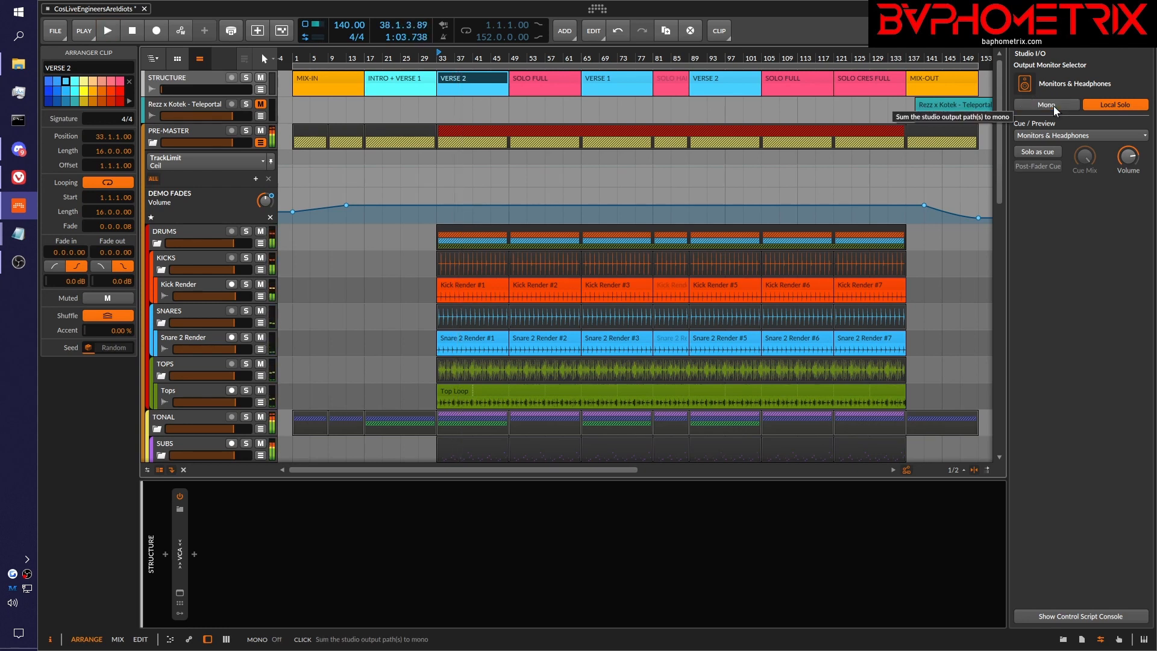
Play the SOLO FULL section from bar 105 while switching between stereo and mono, and stop playback with mono engaged.
click(787, 75)
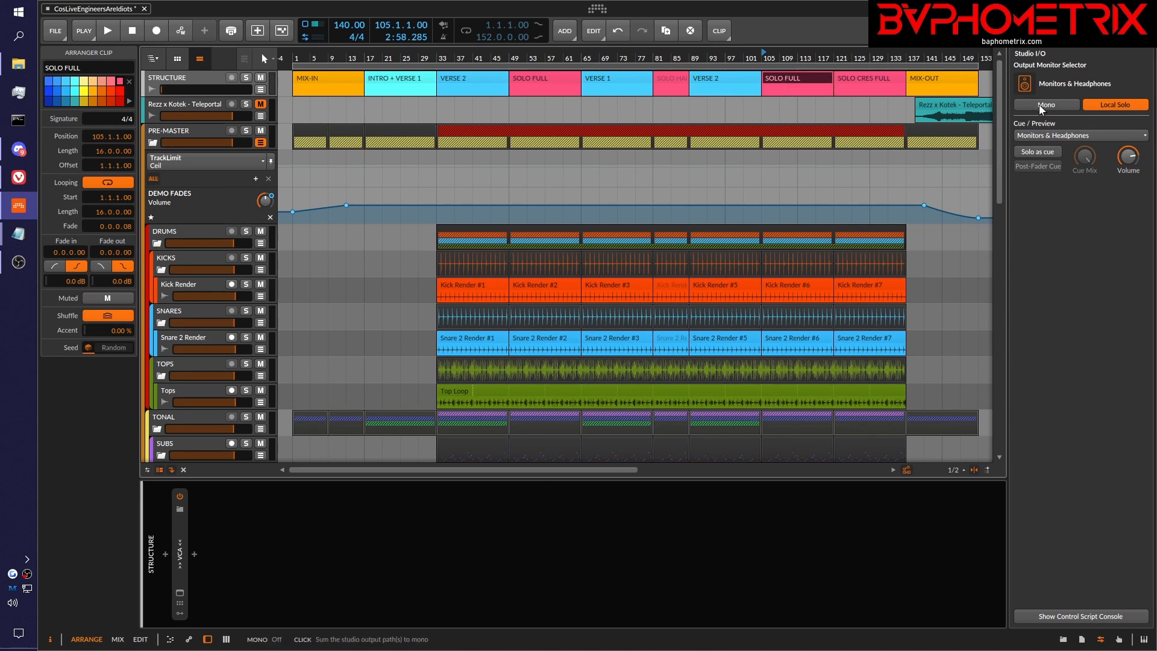
key(space)
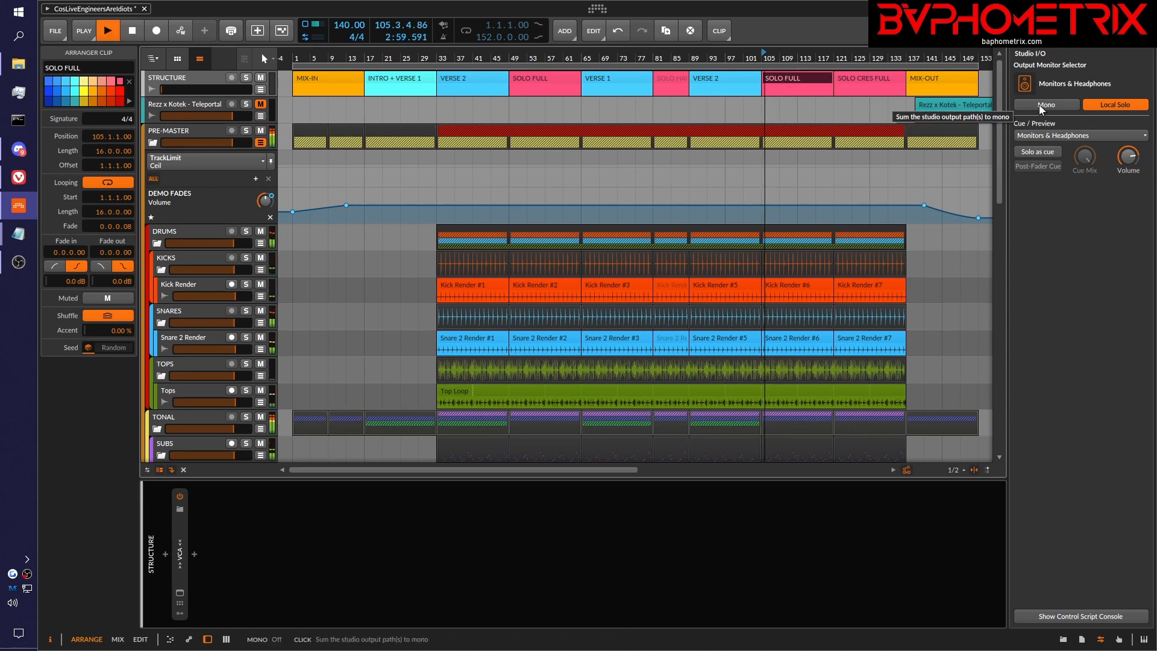
click(1039, 103)
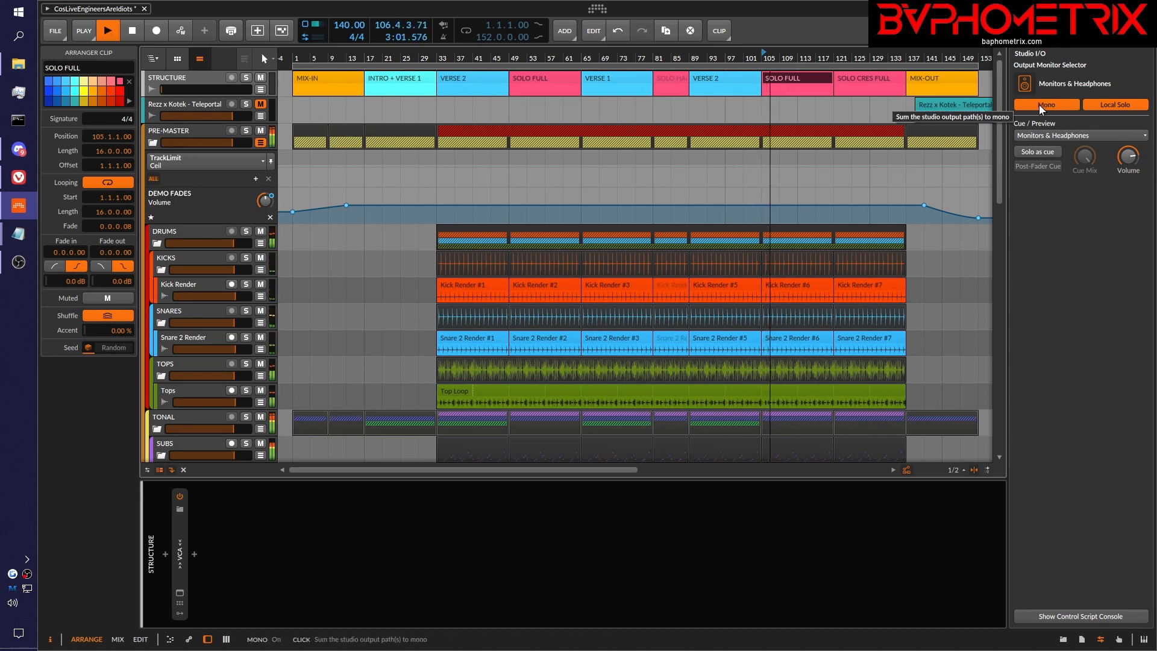
click(1039, 104)
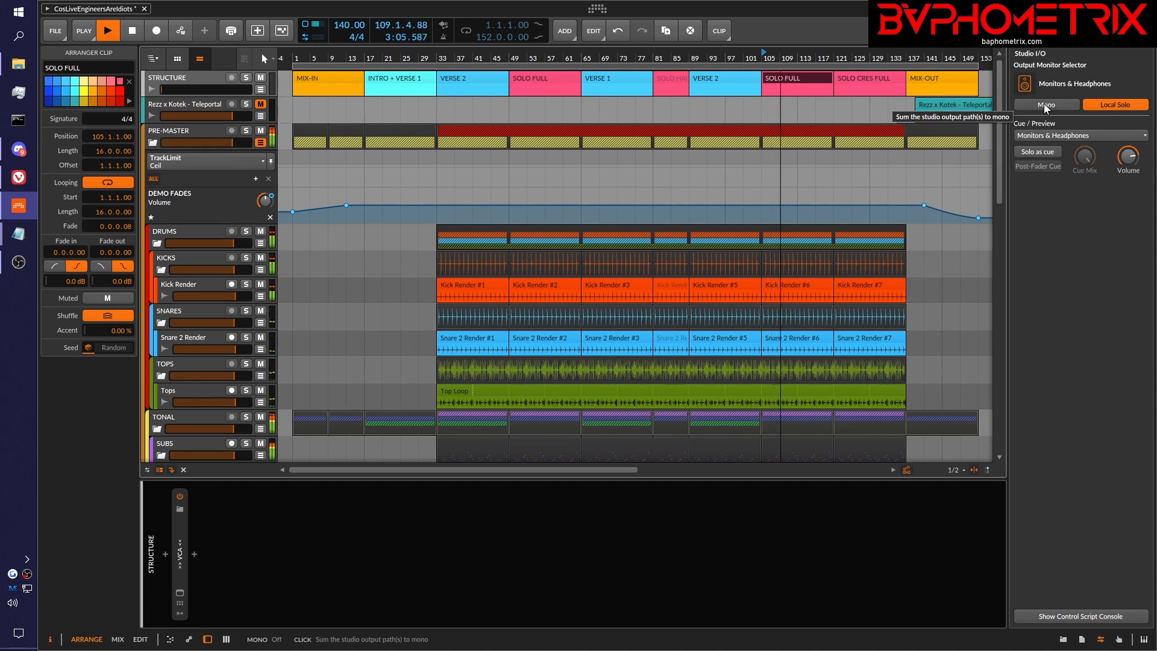
click(1044, 103)
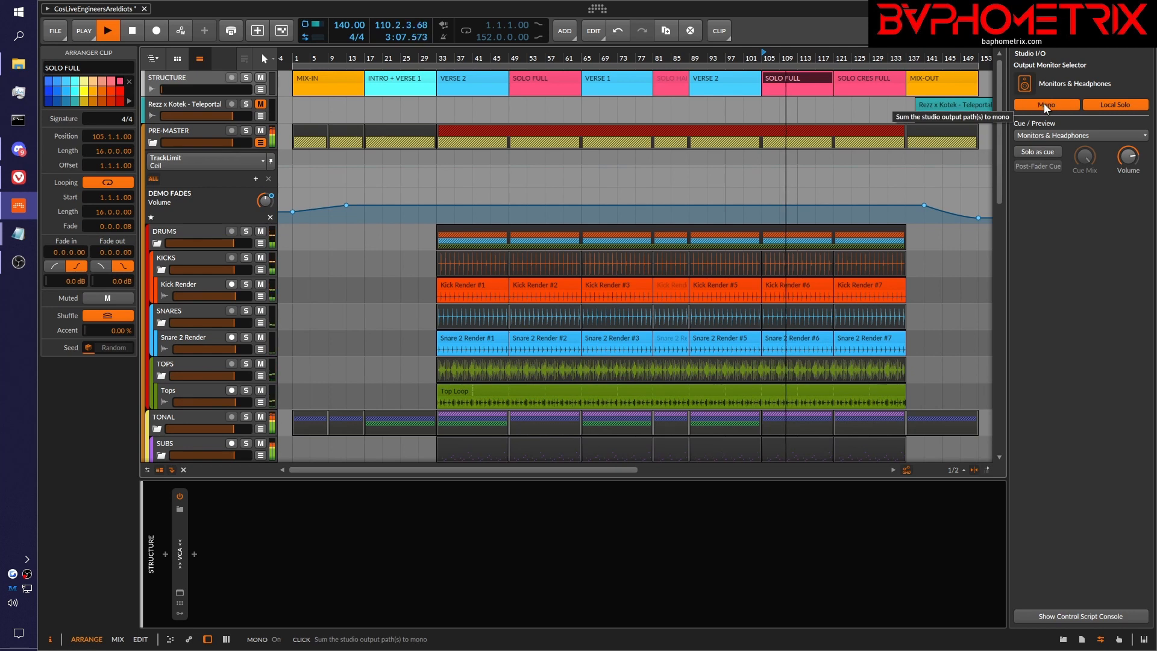
key(space)
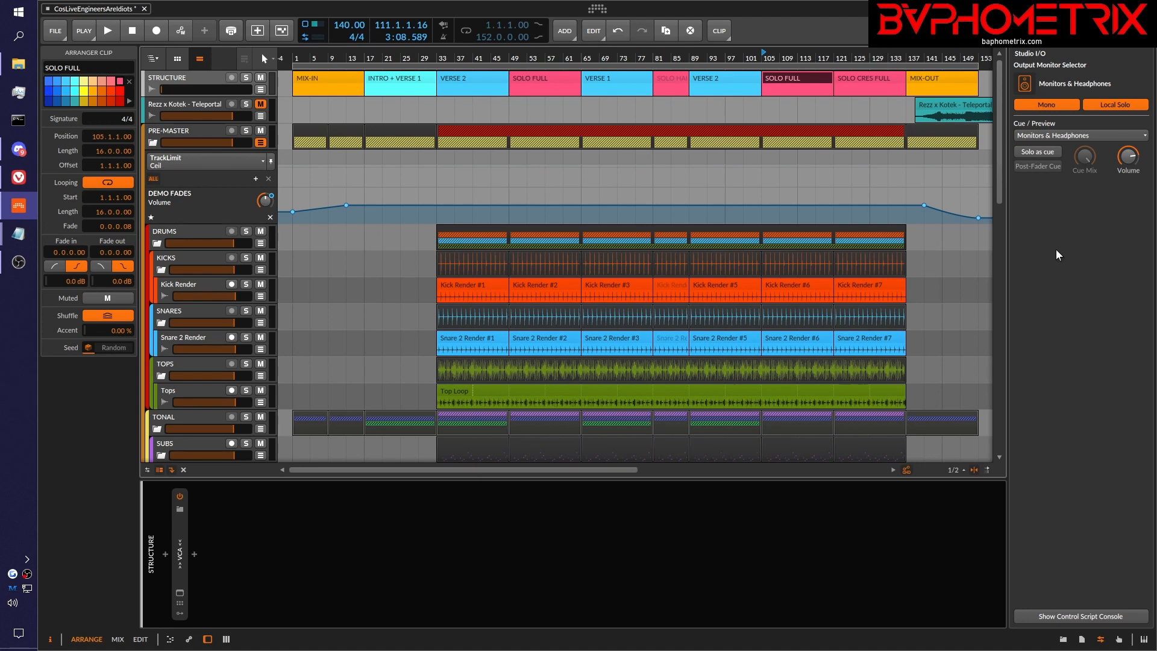
Replay the SOLO FULL section at bar 105 in mono, and again with mono summing turned off.
key(space)
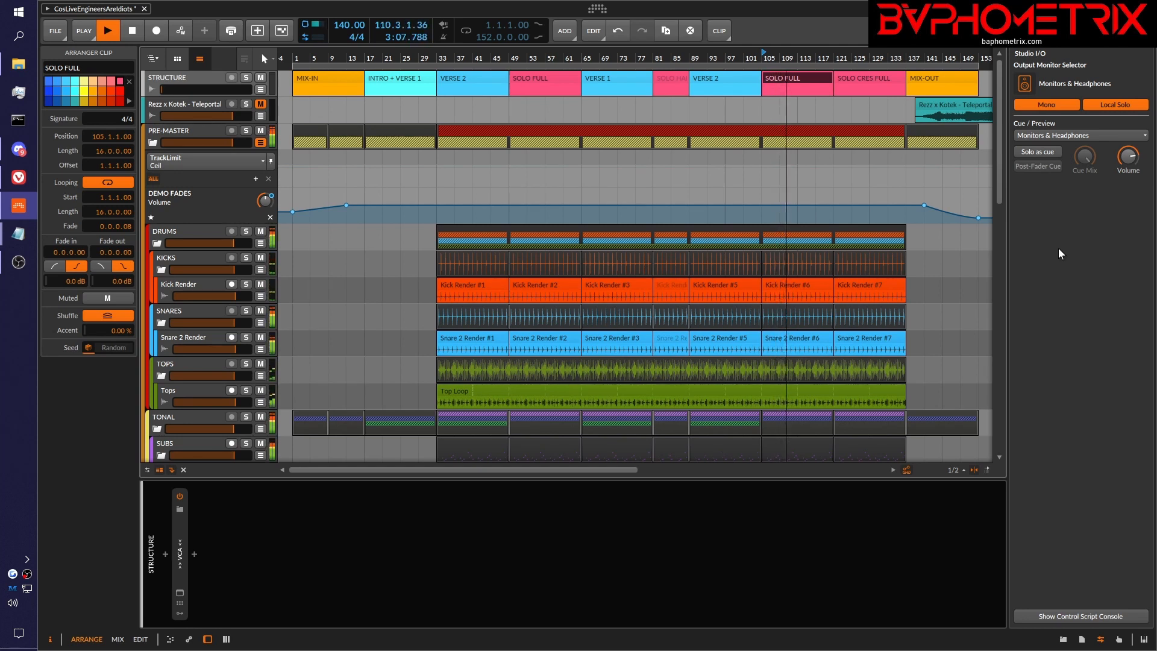
key(space)
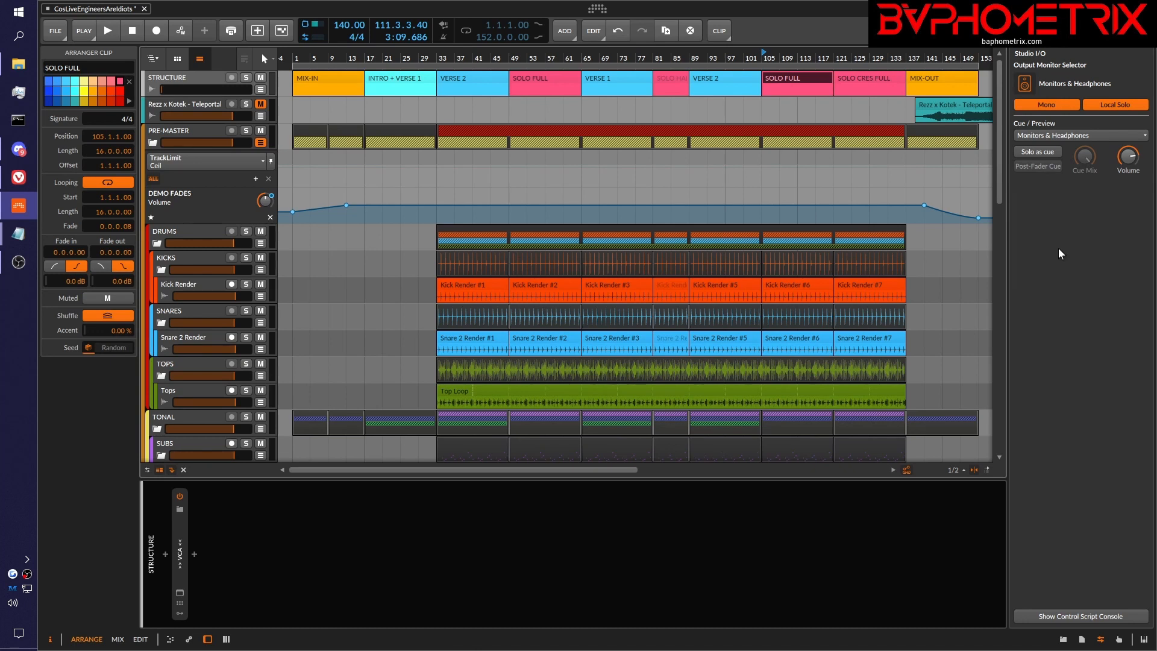
click(1054, 103)
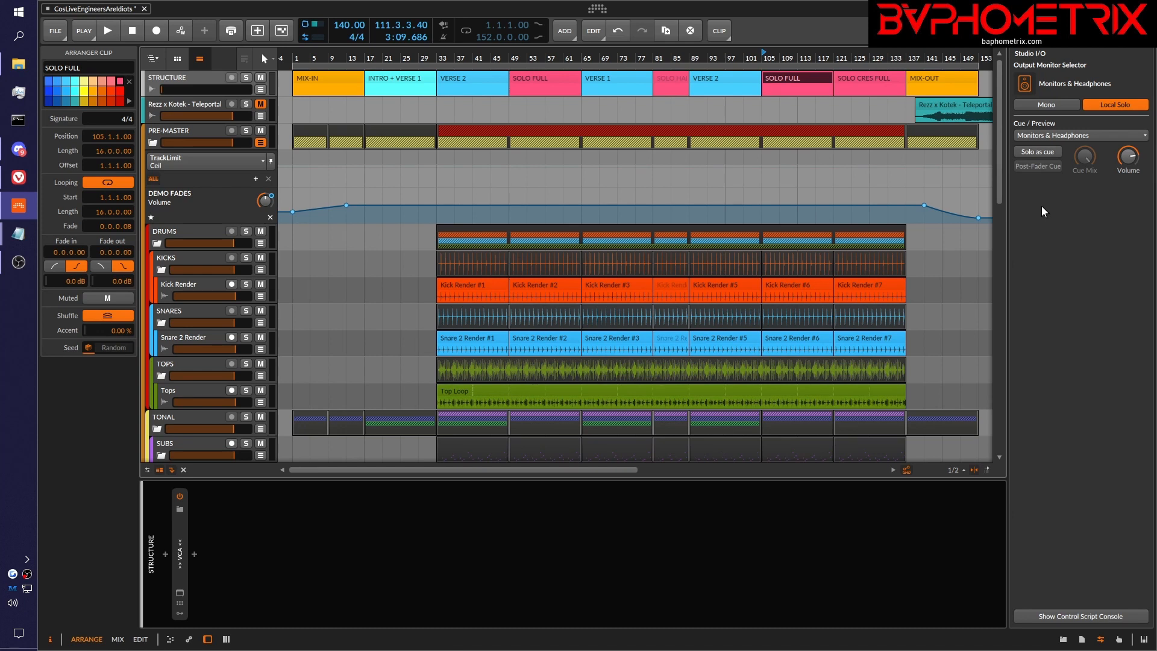
key(space)
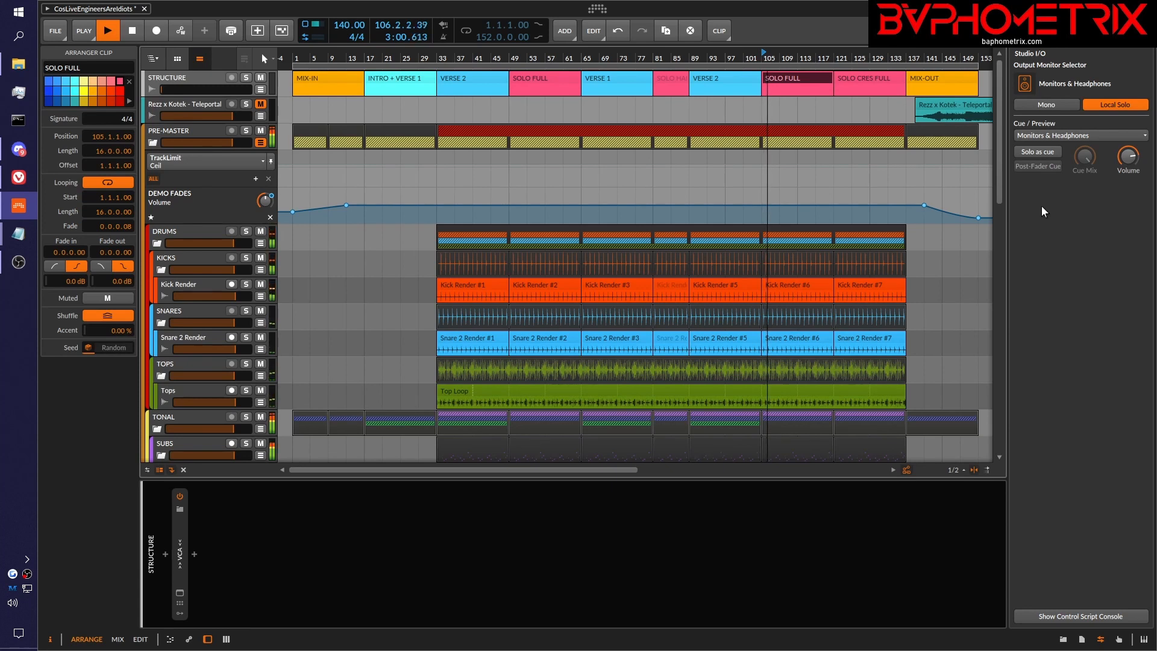
key(space)
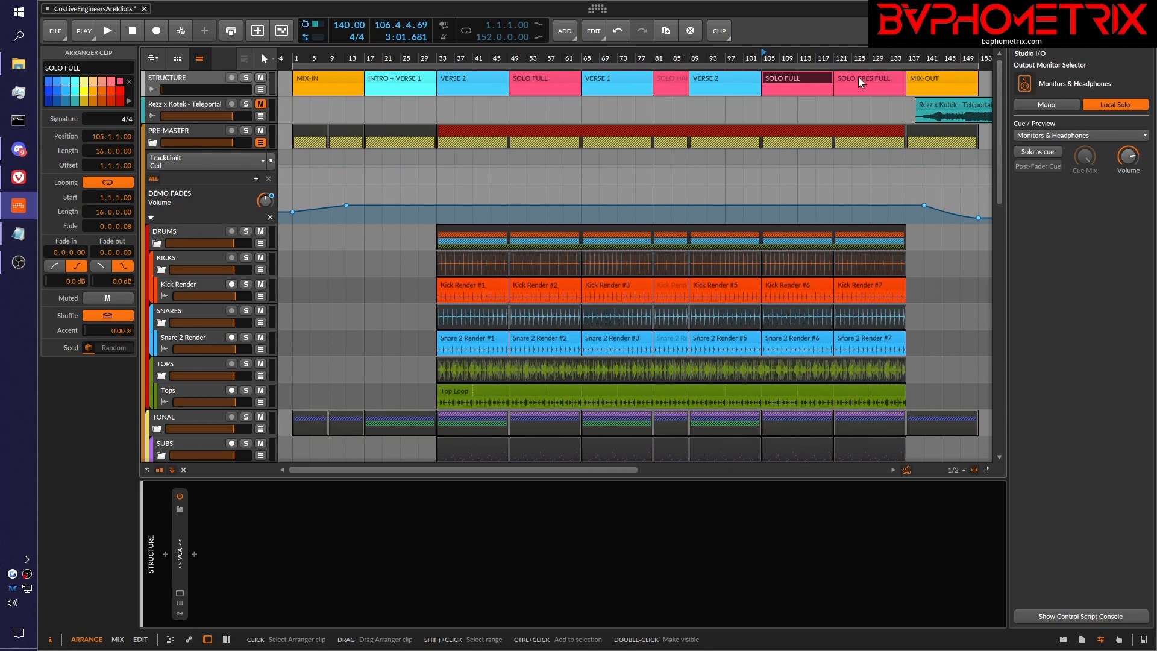
Play the SOLO CRES FULL section from bar 121 in stereo, switch to mono and back, and stop playback.
click(858, 77)
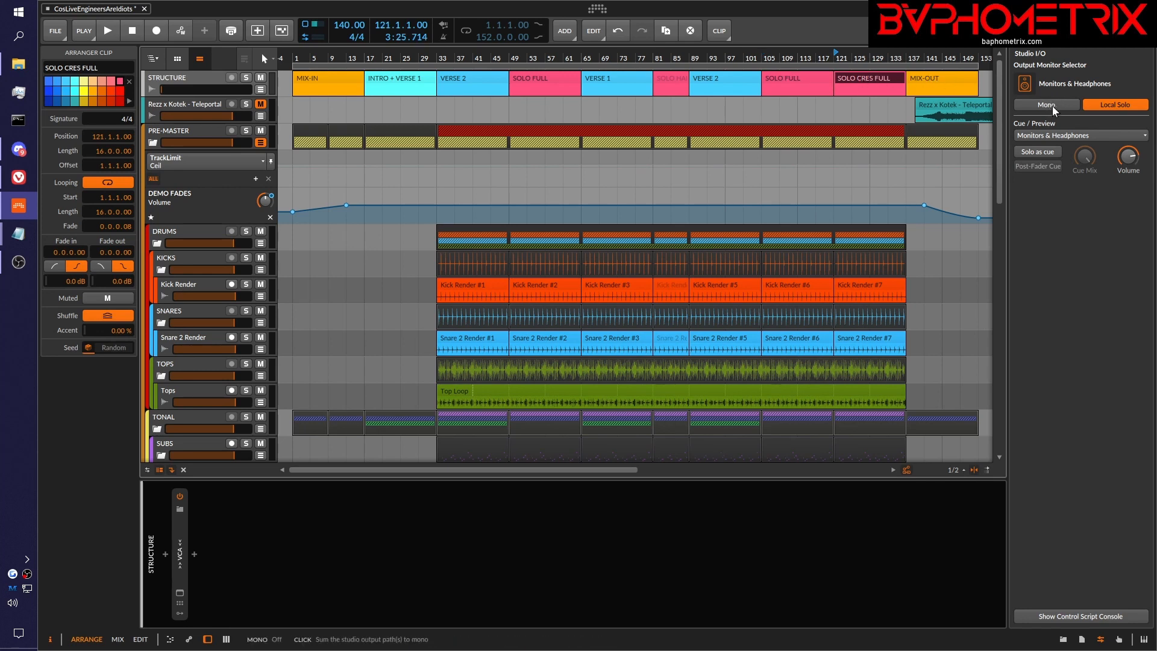
key(space)
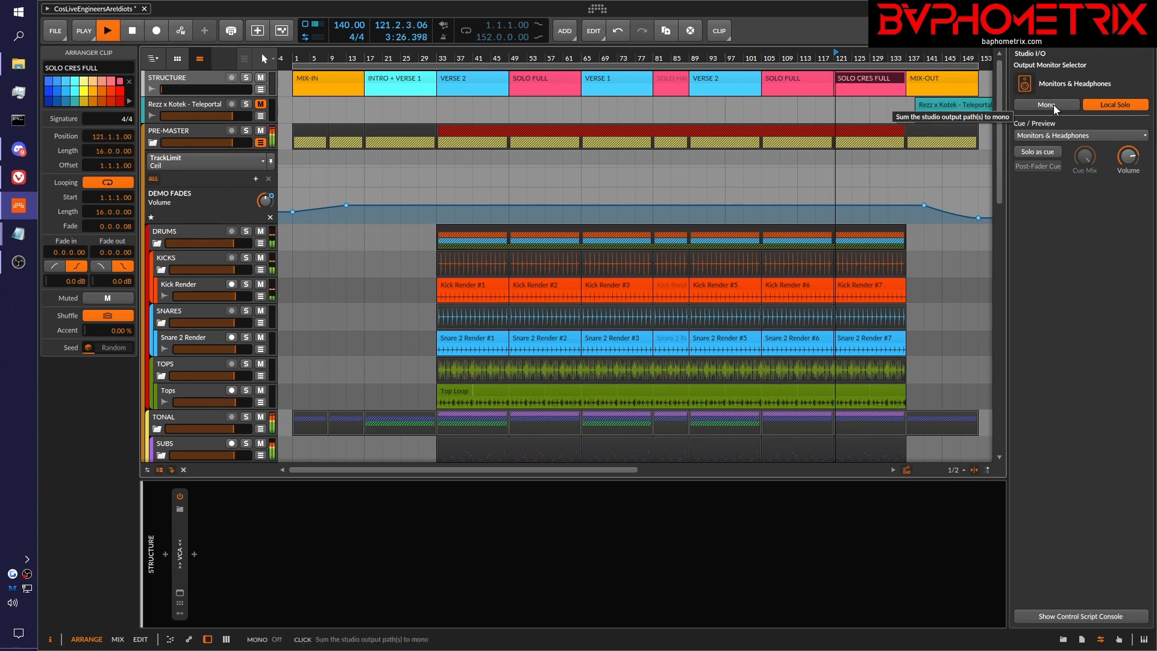
click(1053, 104)
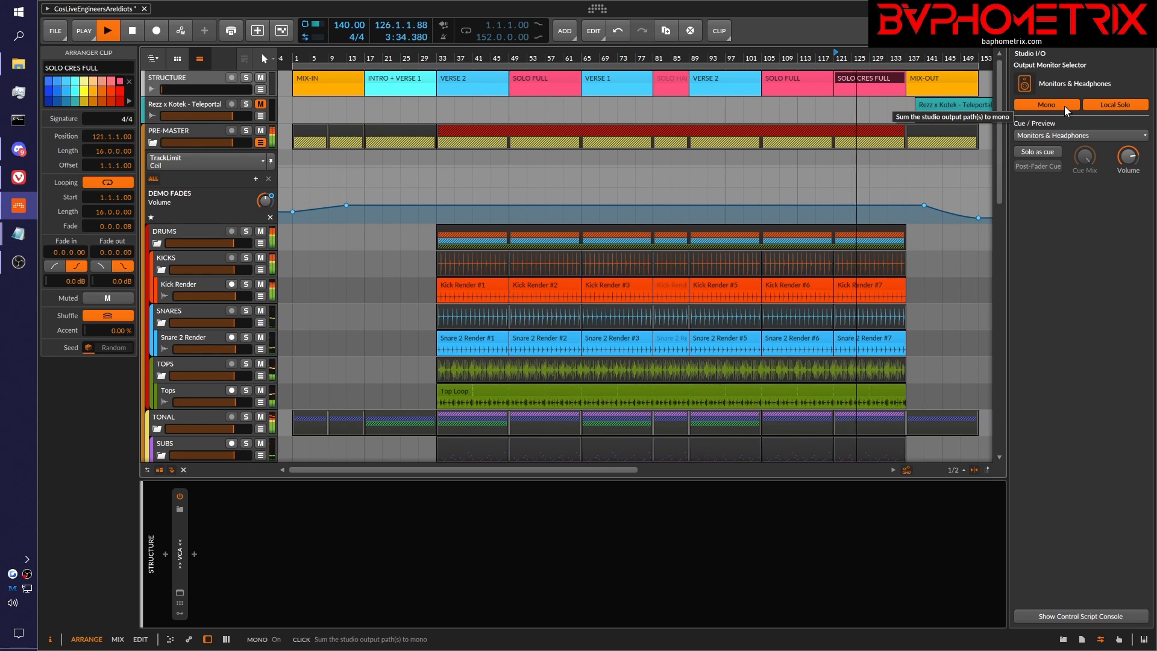
click(1064, 106)
key(space)
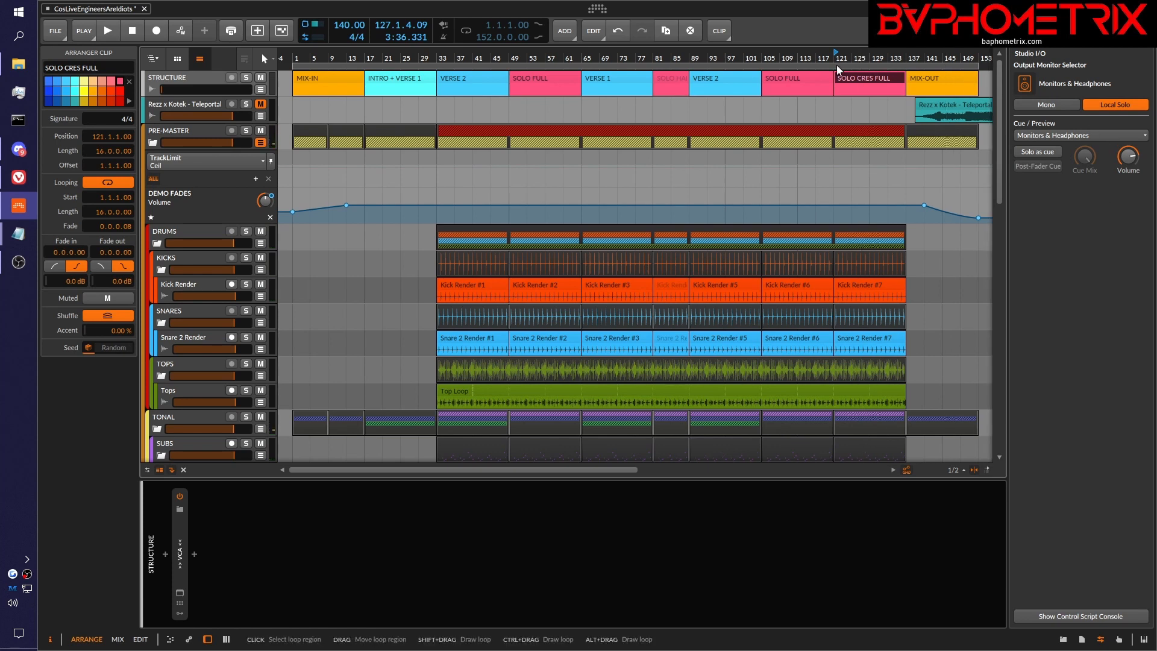
Set playback to start at the first VERSE 2 section, then activate ISOL8 on the Listen Bus and open its window.
click(442, 59)
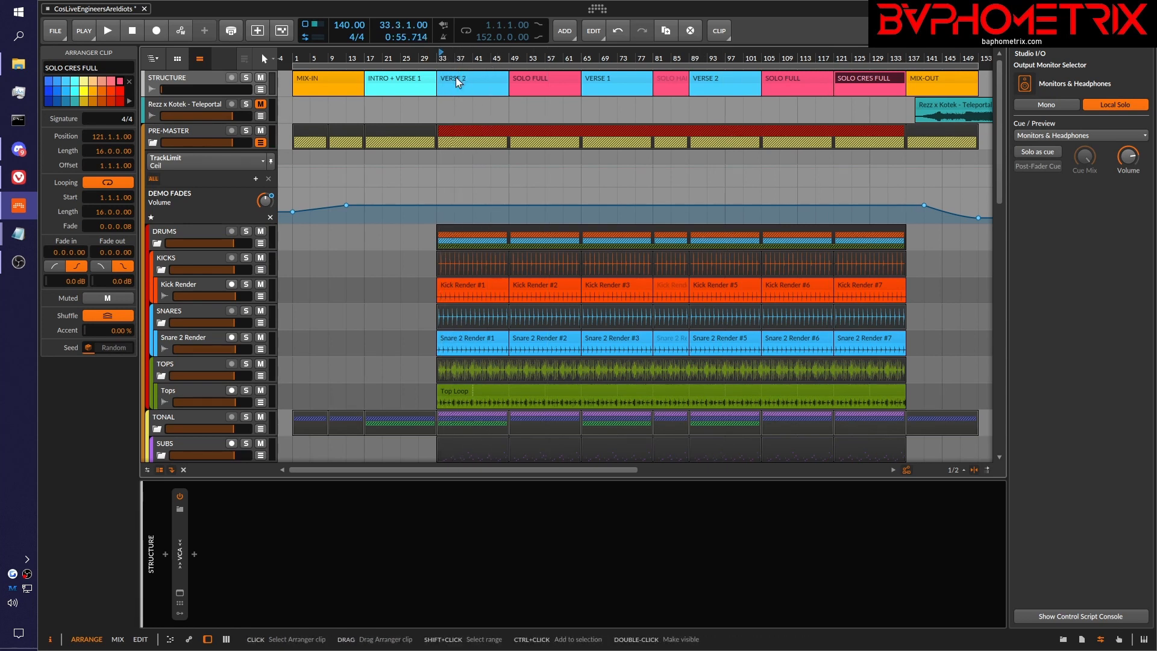
click(455, 78)
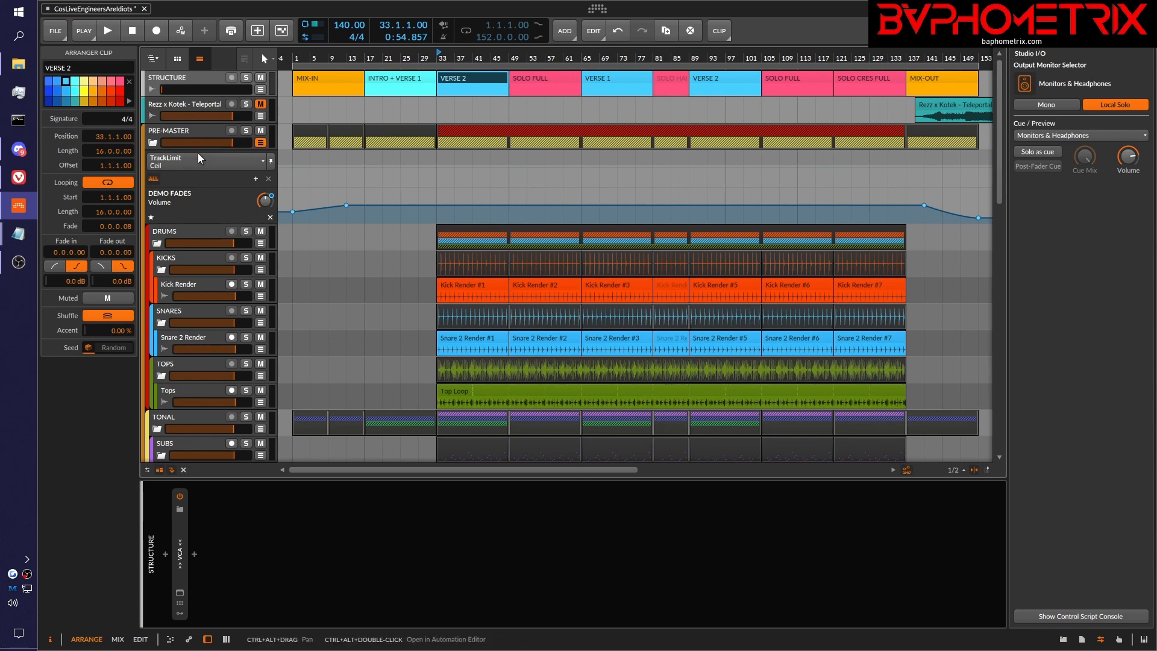
scroll(198, 153, down, 10)
scroll(195, 320, down, 3)
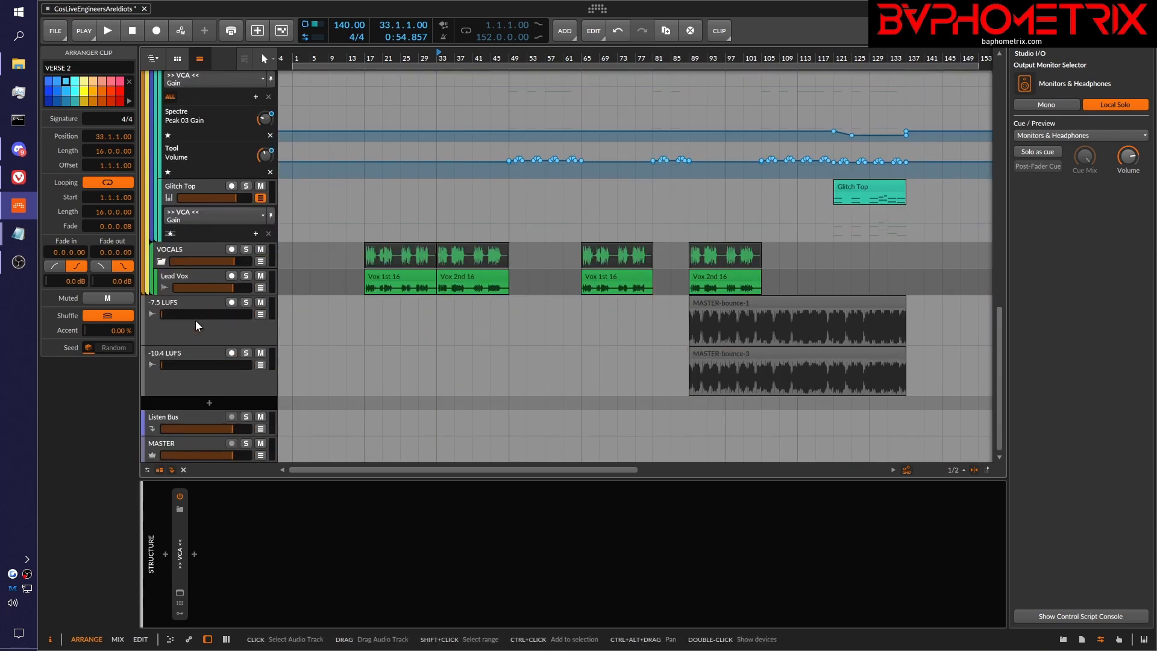
click(199, 414)
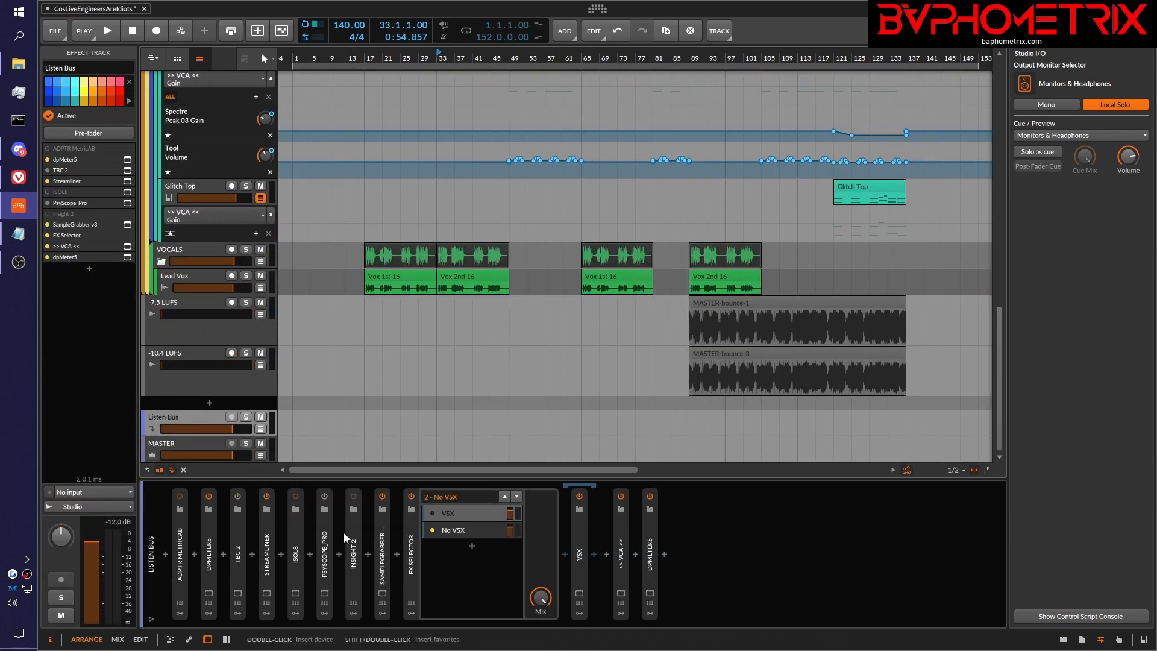
click(300, 559)
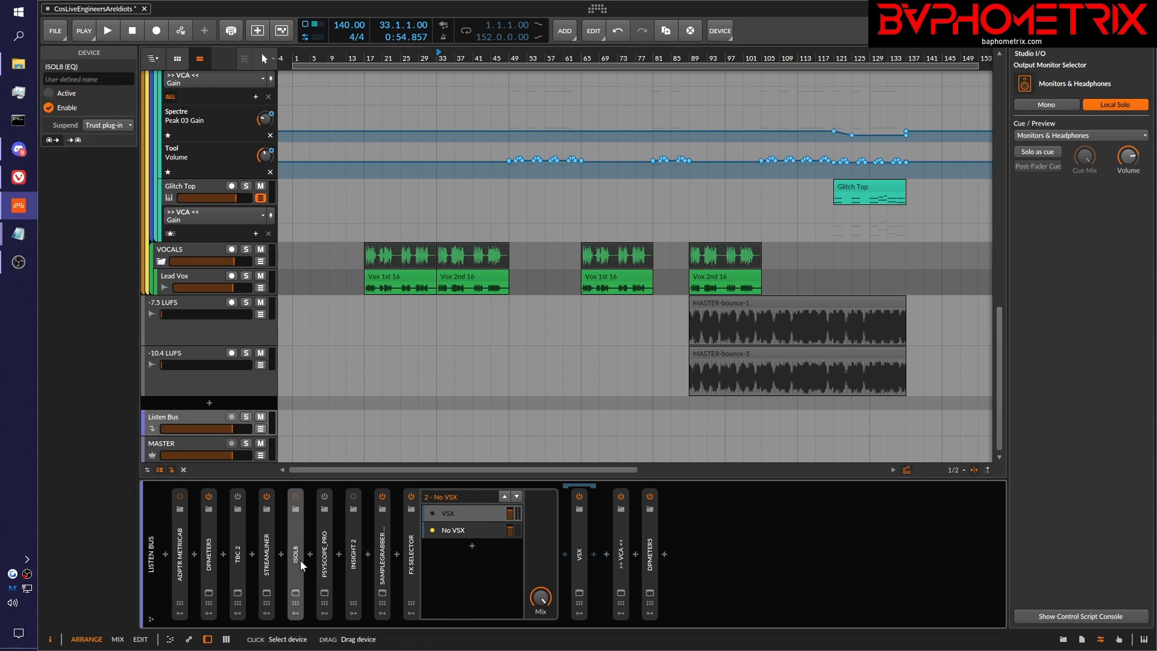
key(alt+a)
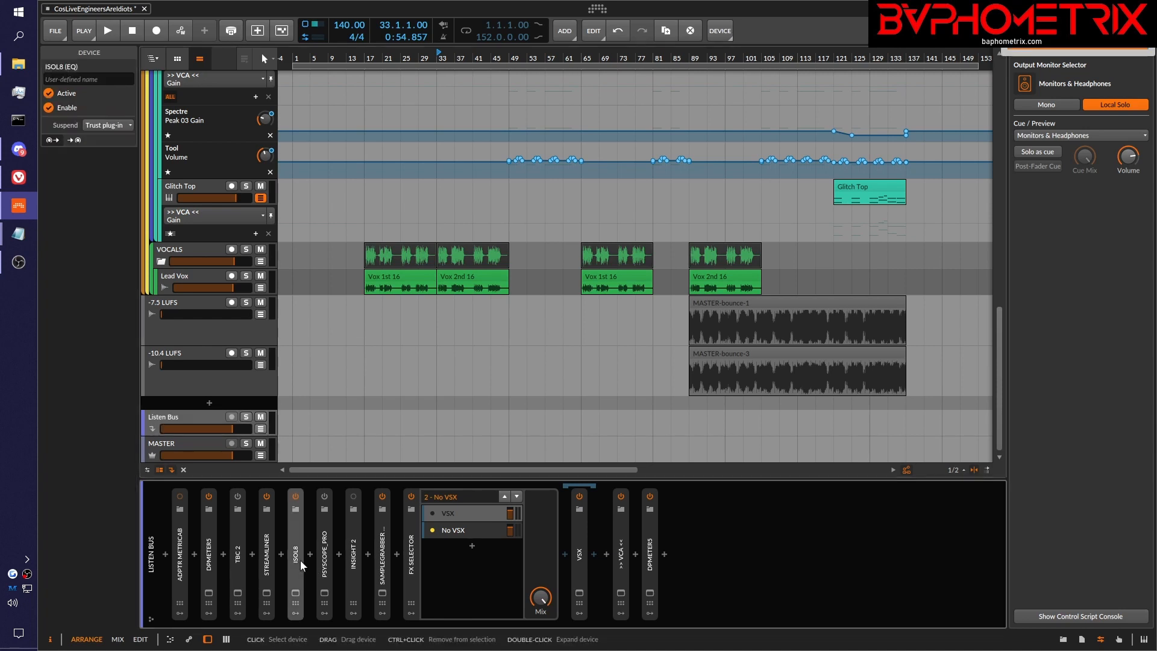
click(296, 593)
drag(414, 257, 812, 93)
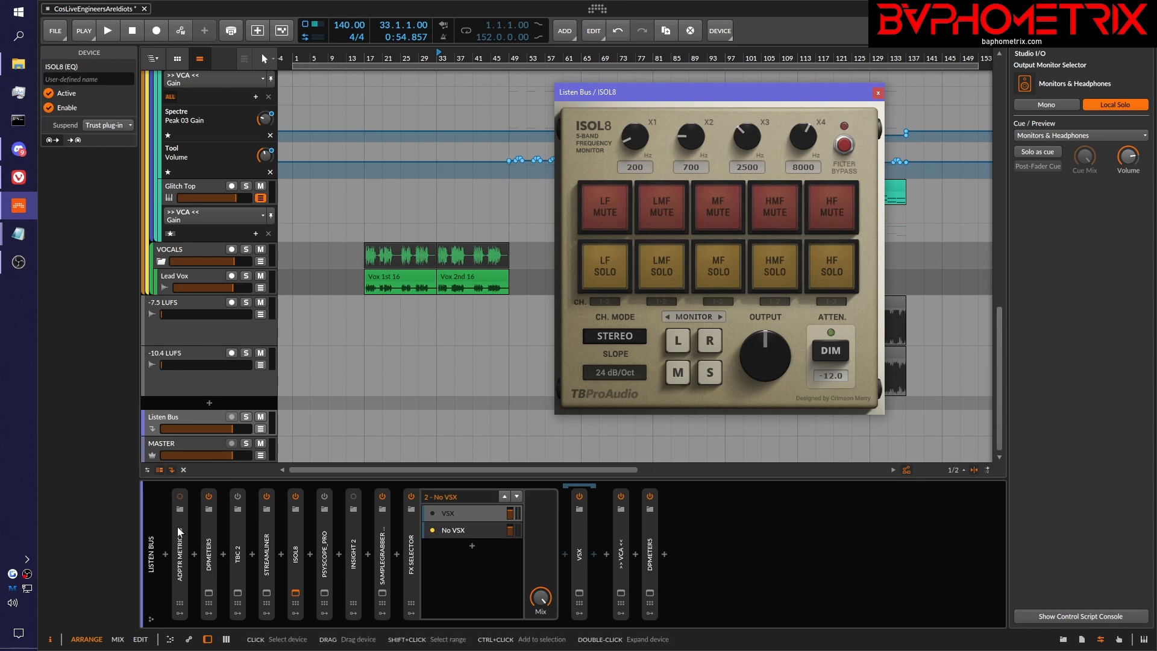
Solo the LF and LMF bands in ISOL8 and briefly play the first VERSE 2 section from bar 33.
click(179, 545)
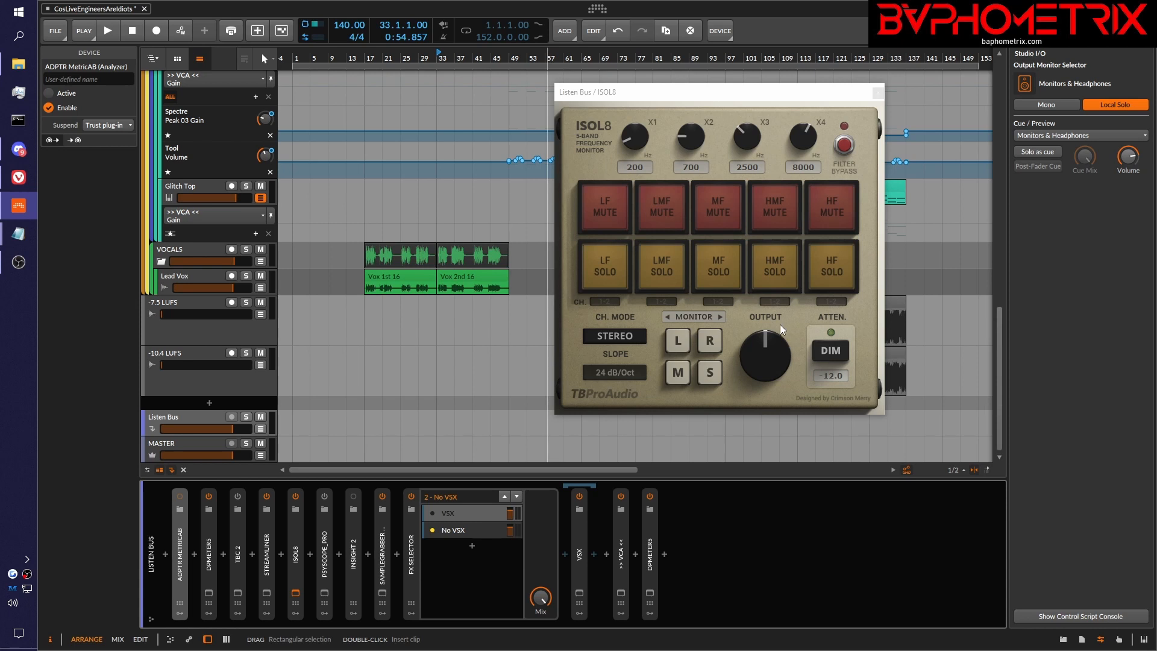
click(614, 267)
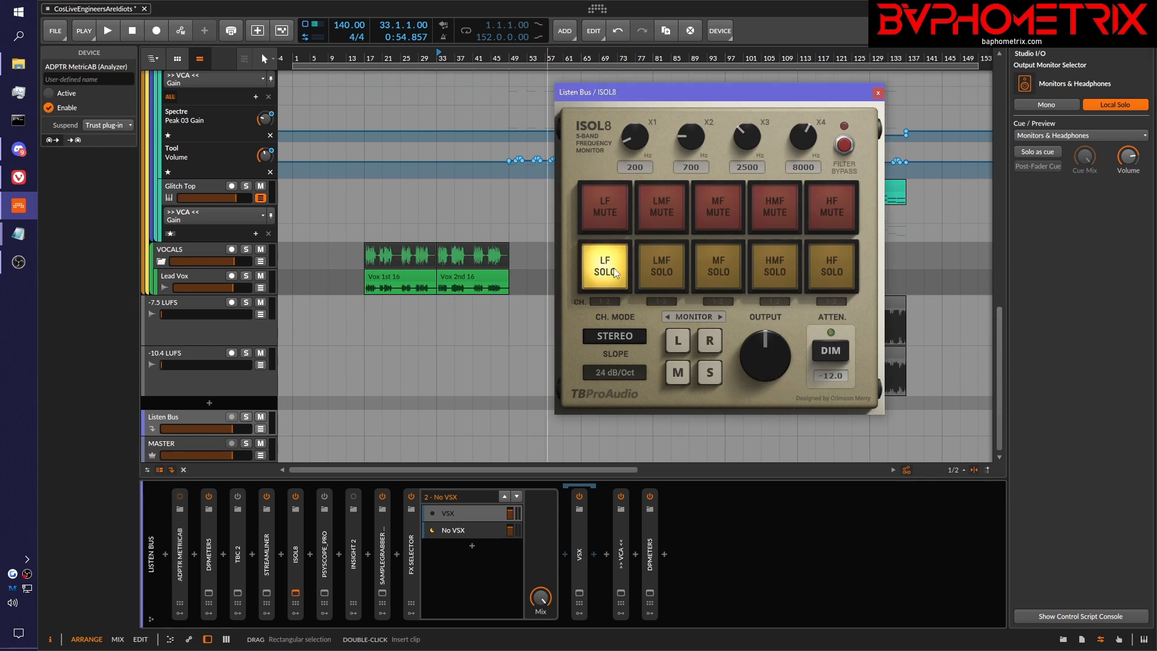
click(668, 258)
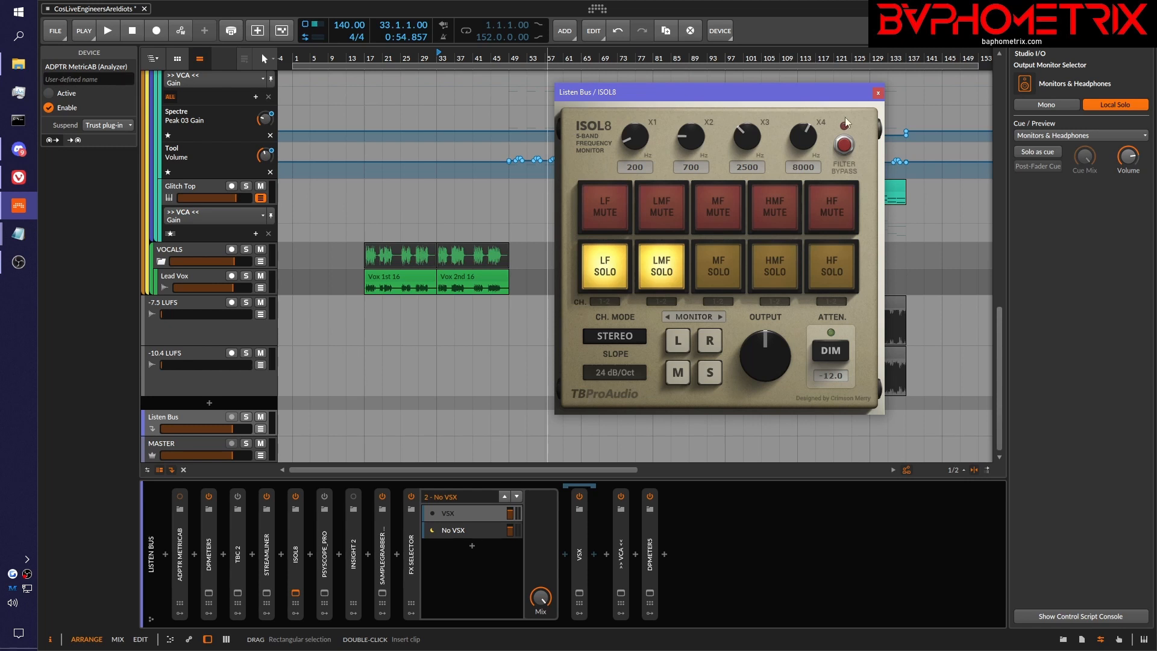
drag(765, 86, 911, 157)
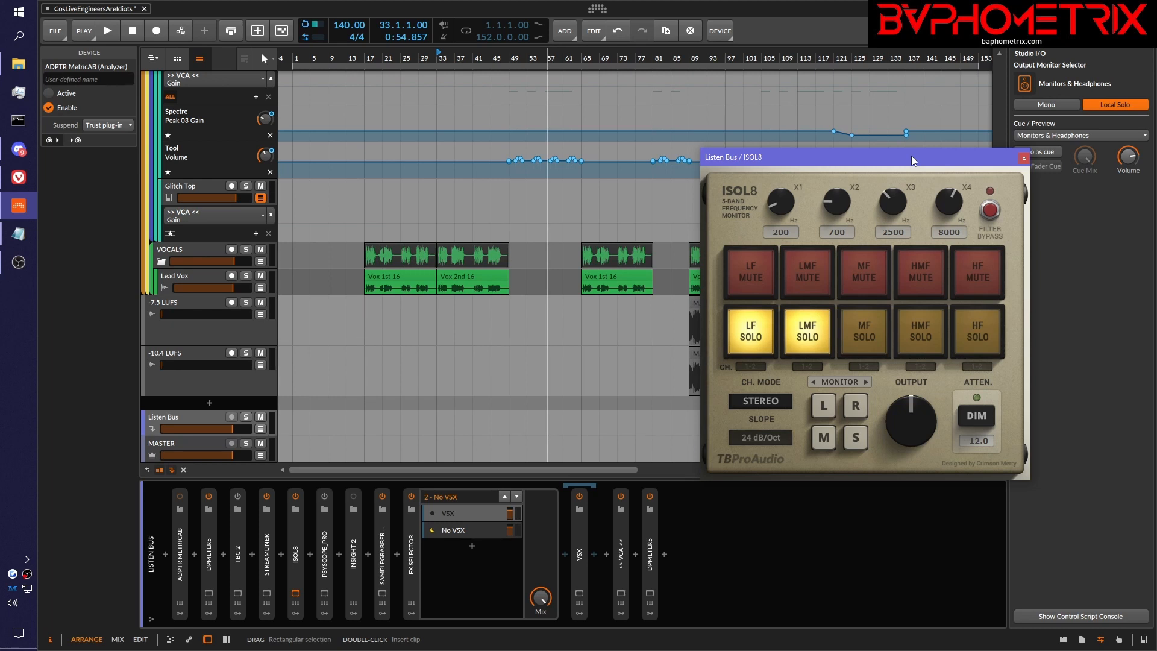
key(space)
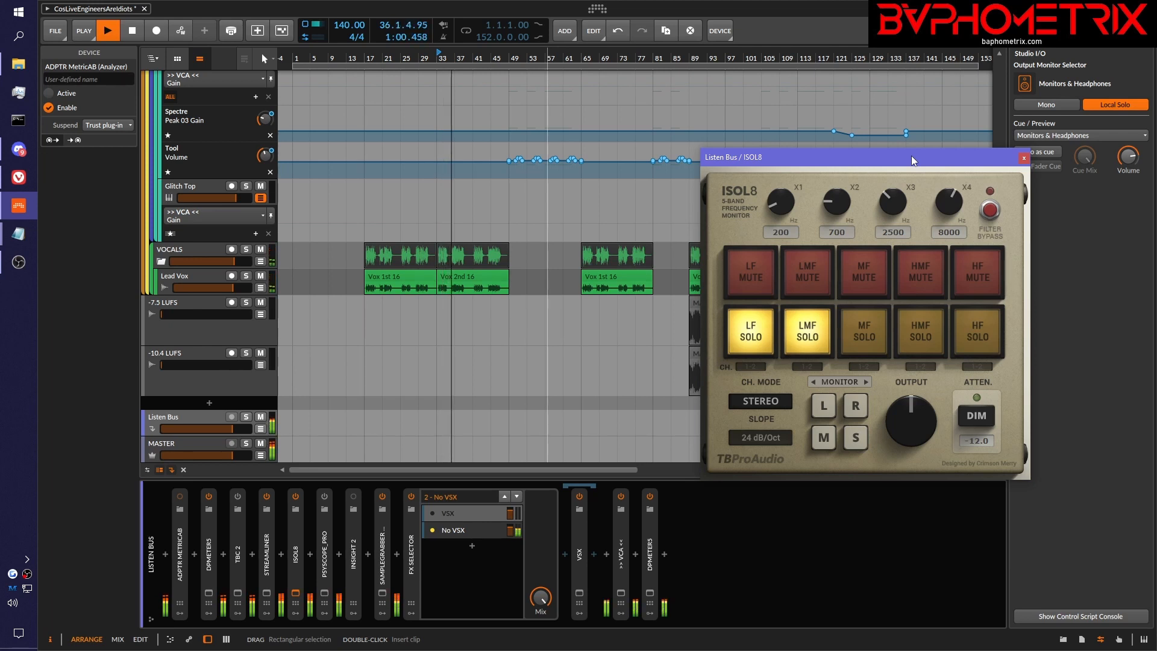
key(space)
Play the SOLO CRES FULL section from bar 121 twice with only the LF and LMF bands soloed.
scroll(652, 147, up, 5)
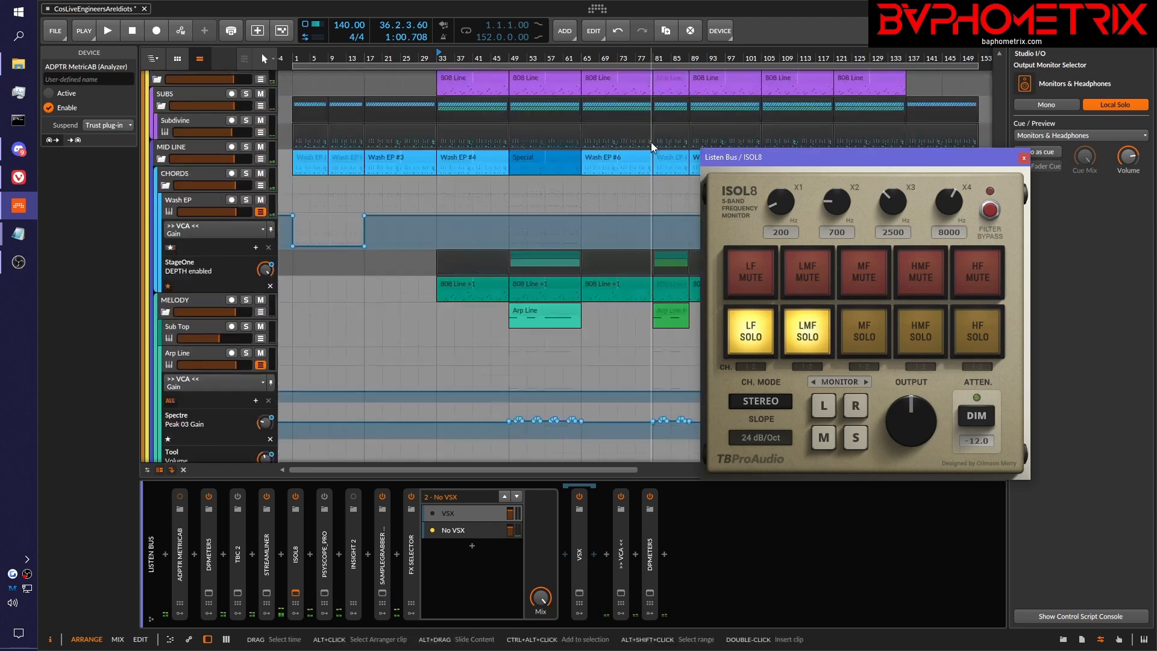
scroll(653, 146, up, 8)
click(867, 75)
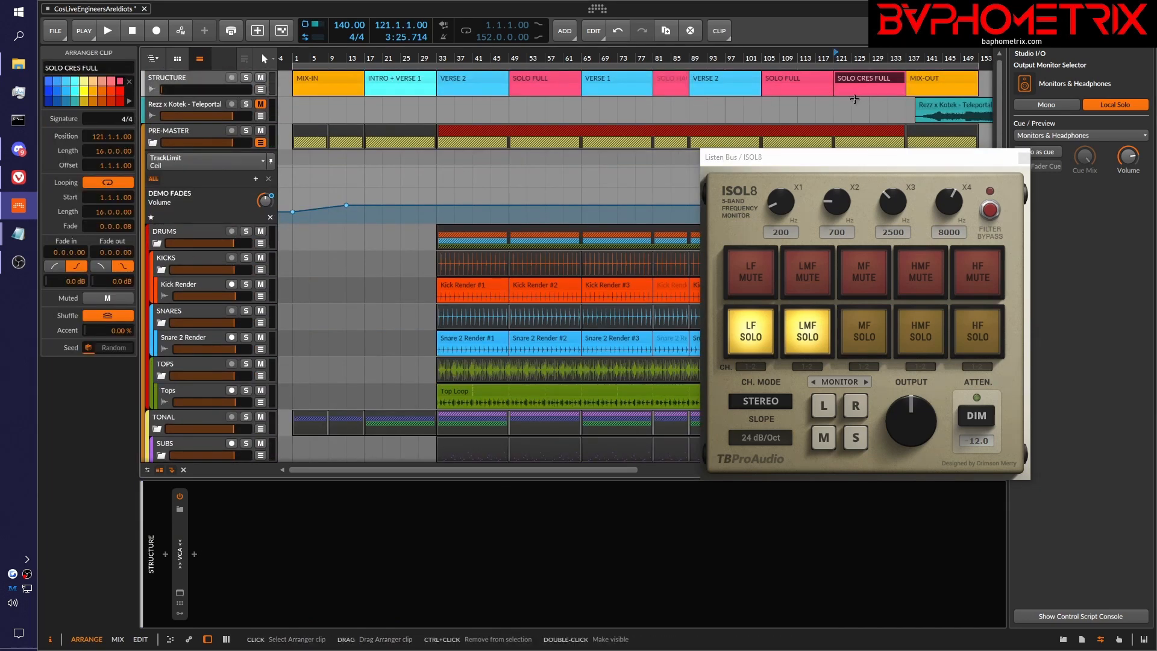
key(space)
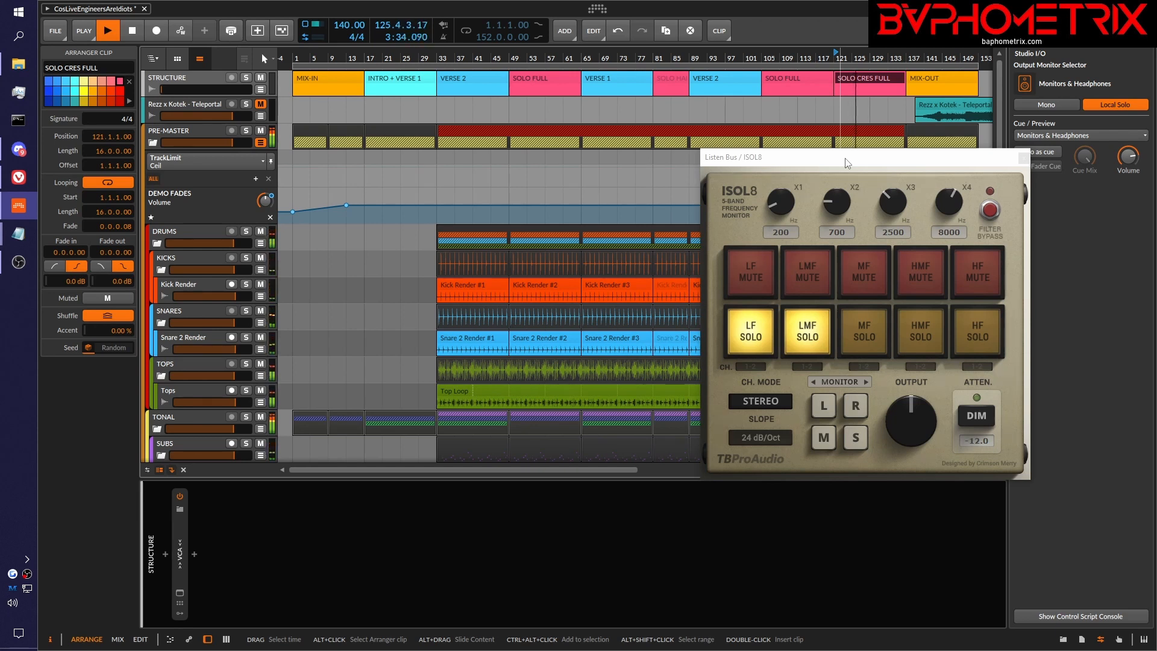
key(space)
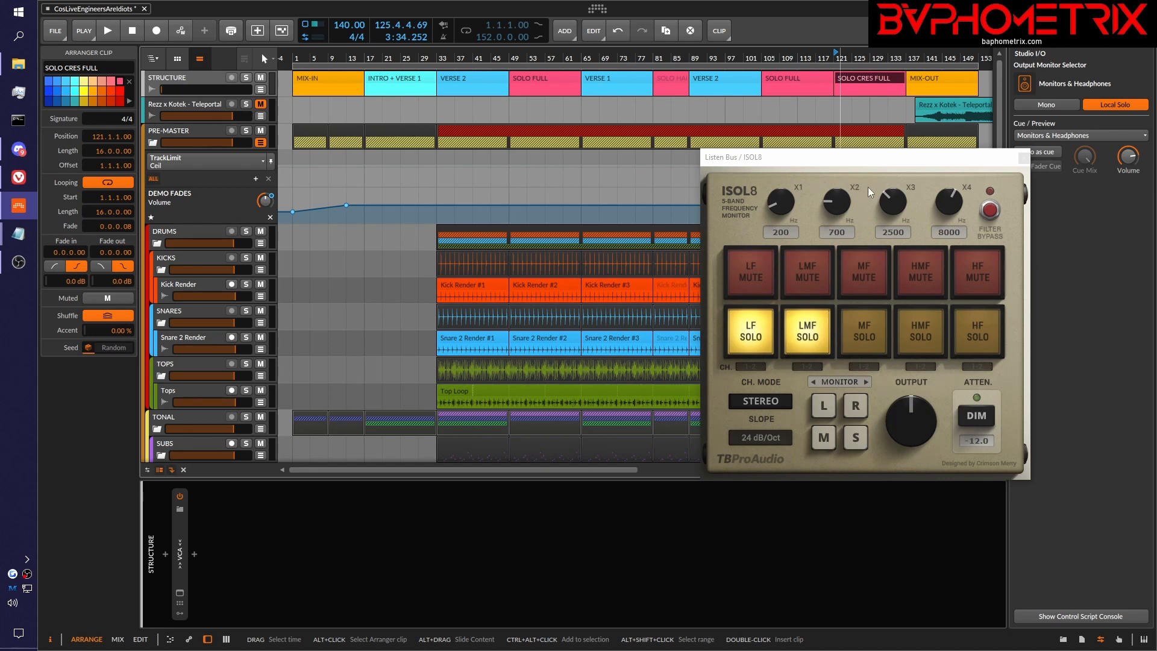
key(space)
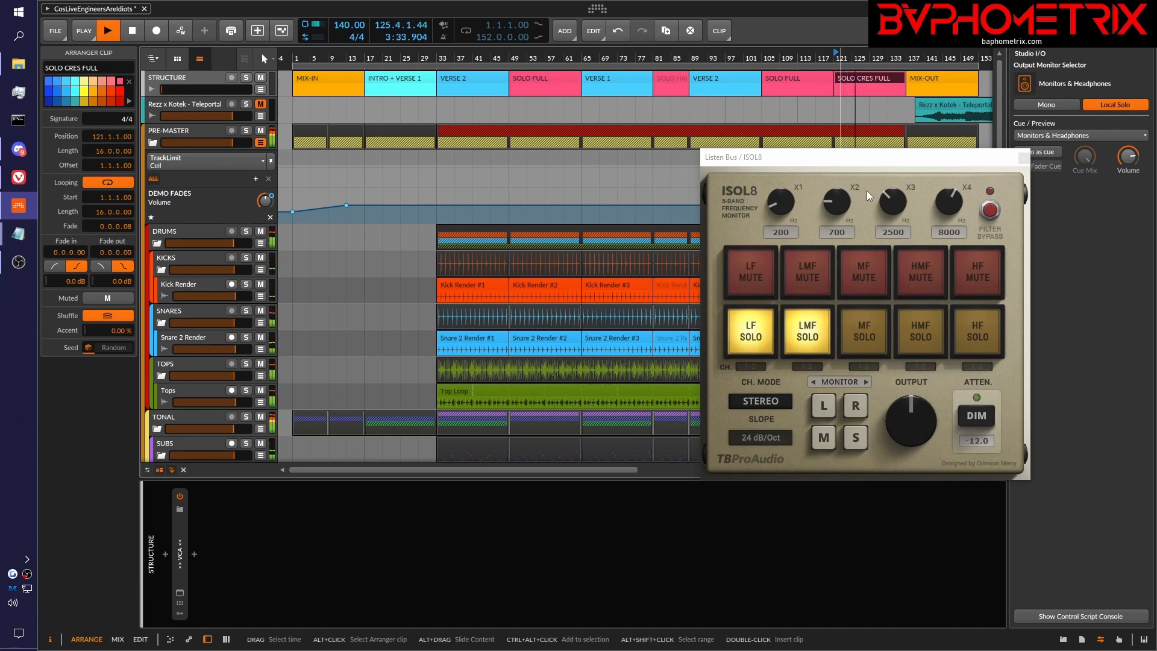
key(space)
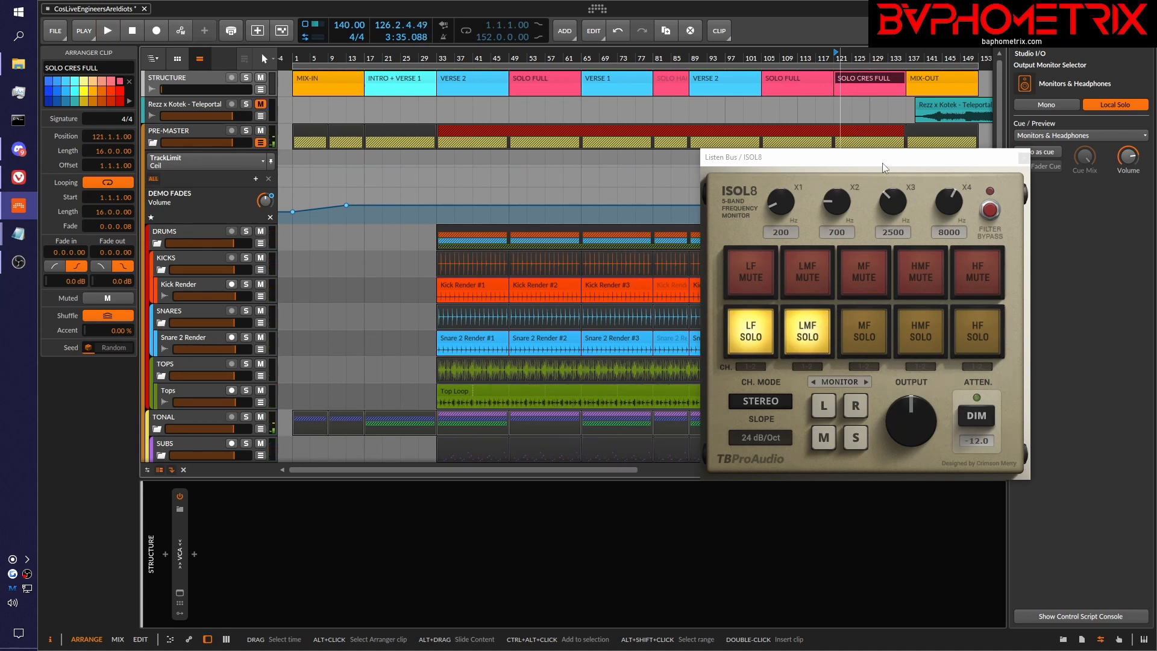
Replace the LF and LMF solos in ISOL8 with an HF solo and play the SOLO CRES FULL section.
drag(882, 163, 826, 151)
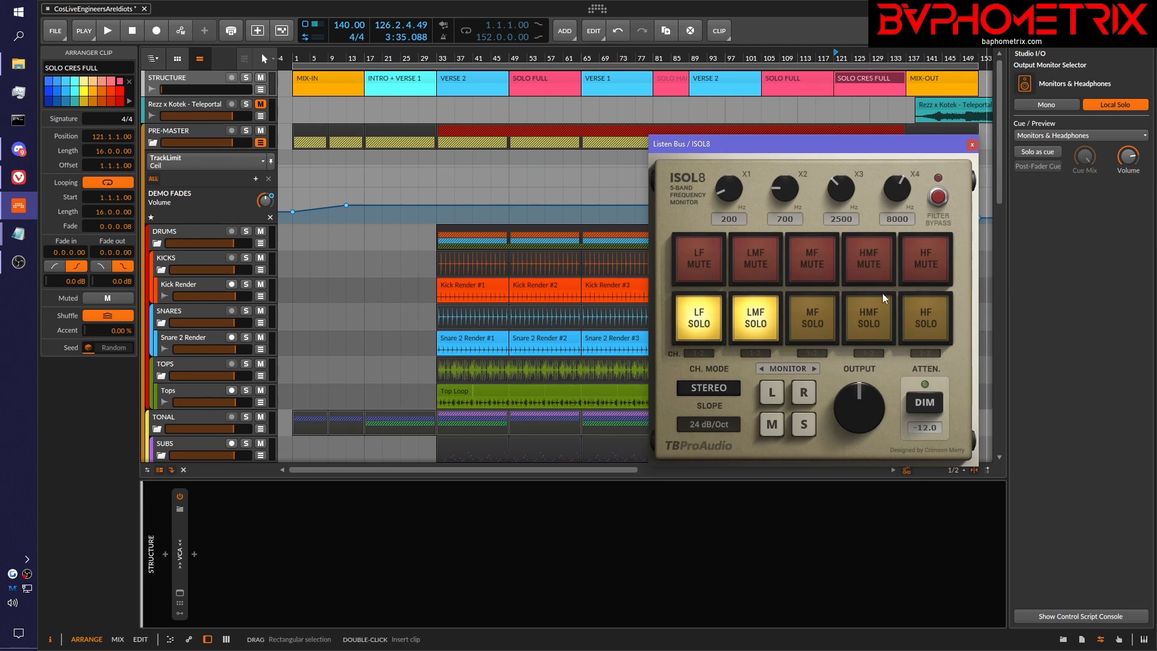
click(706, 317)
click(764, 320)
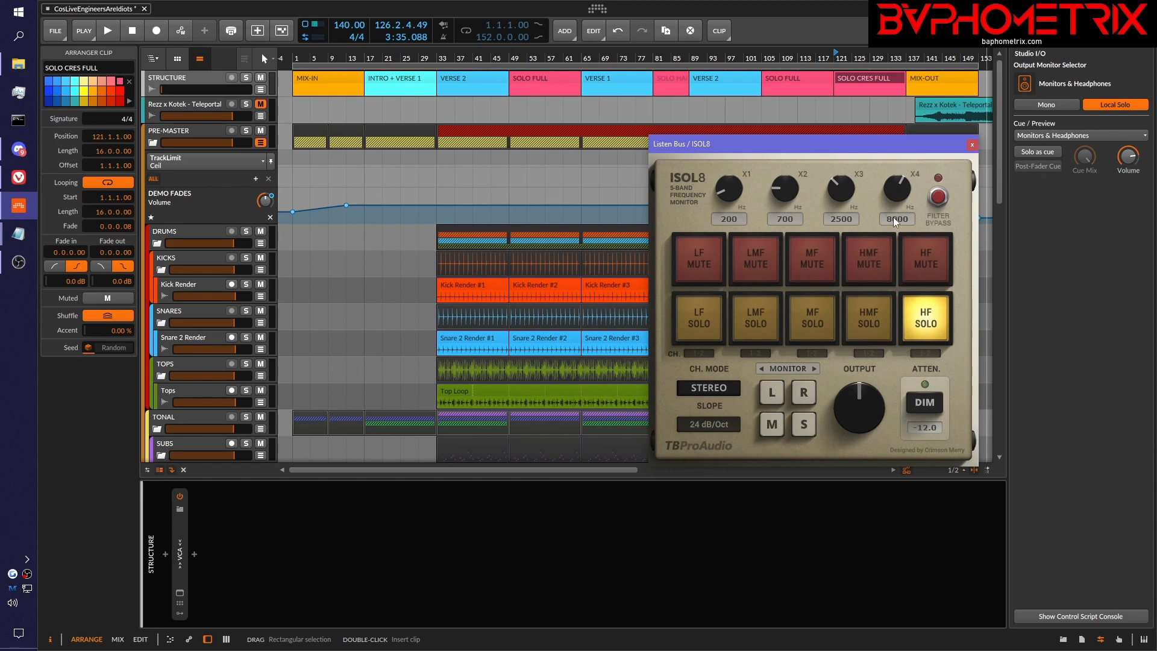
click(869, 314)
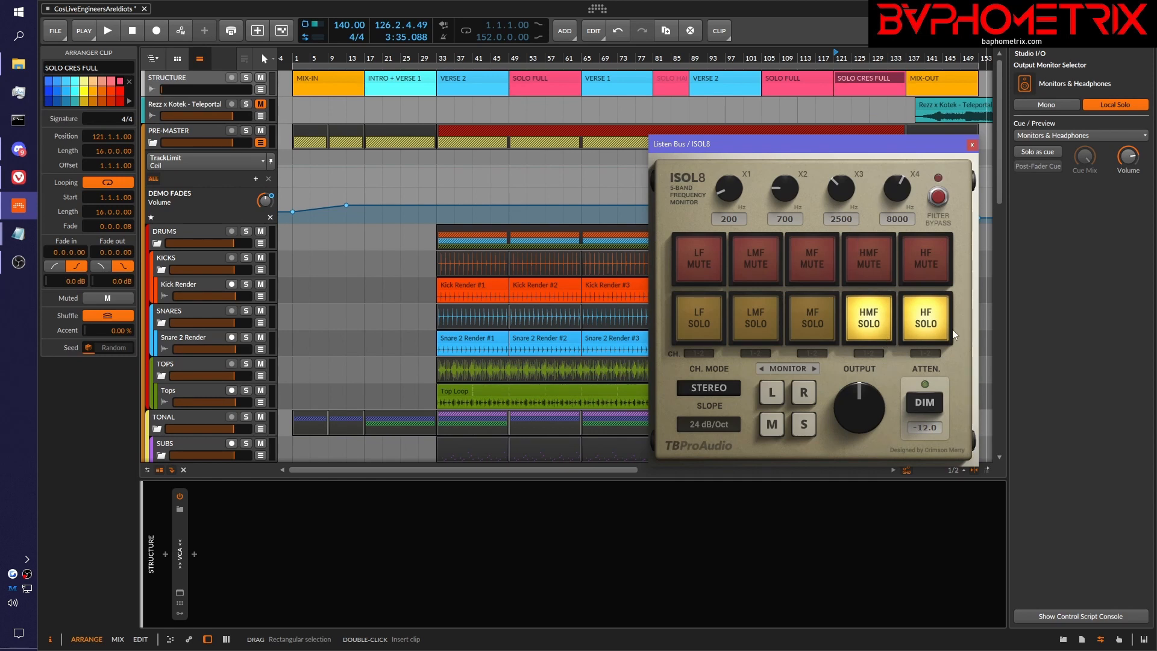
click(869, 323)
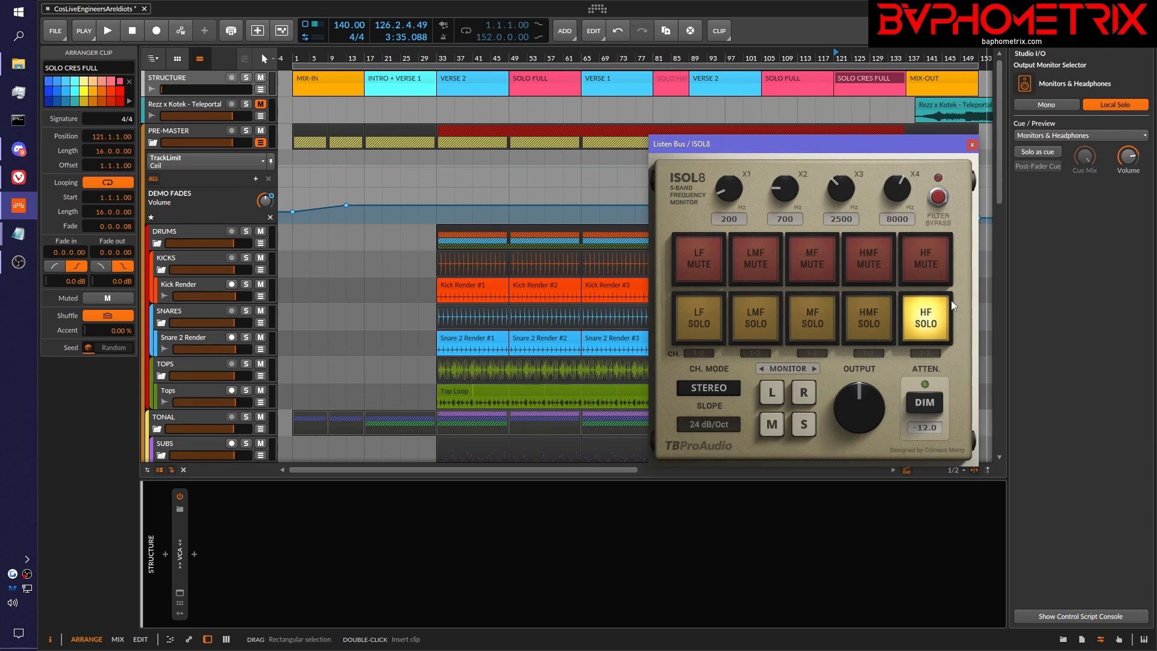
key(space)
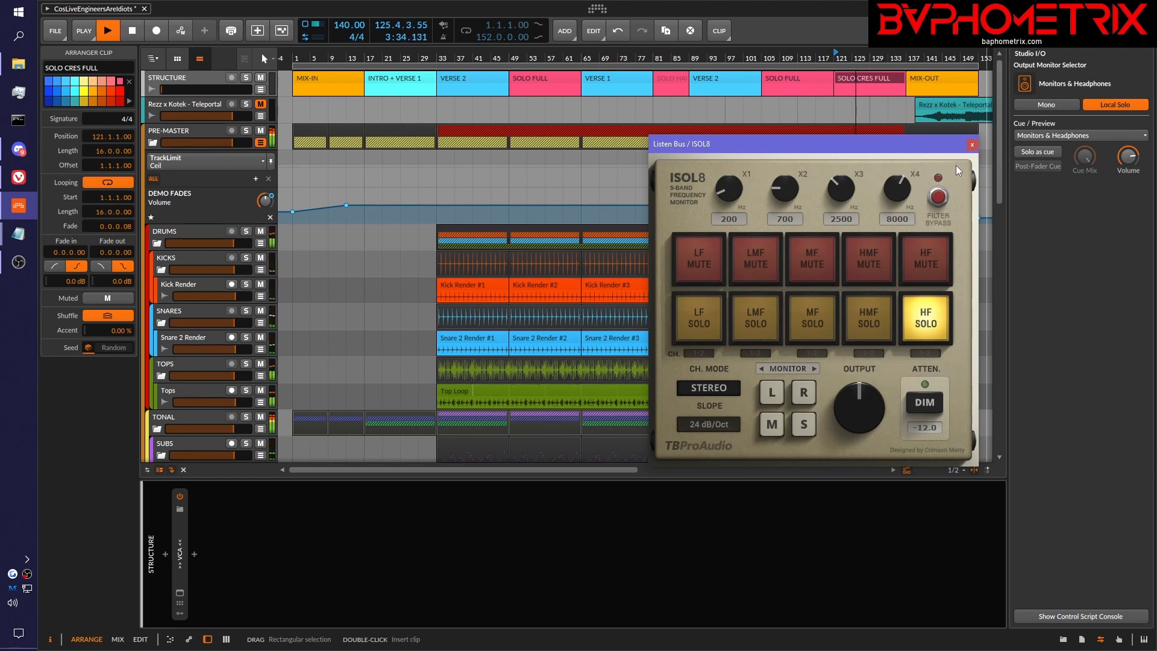
key(space)
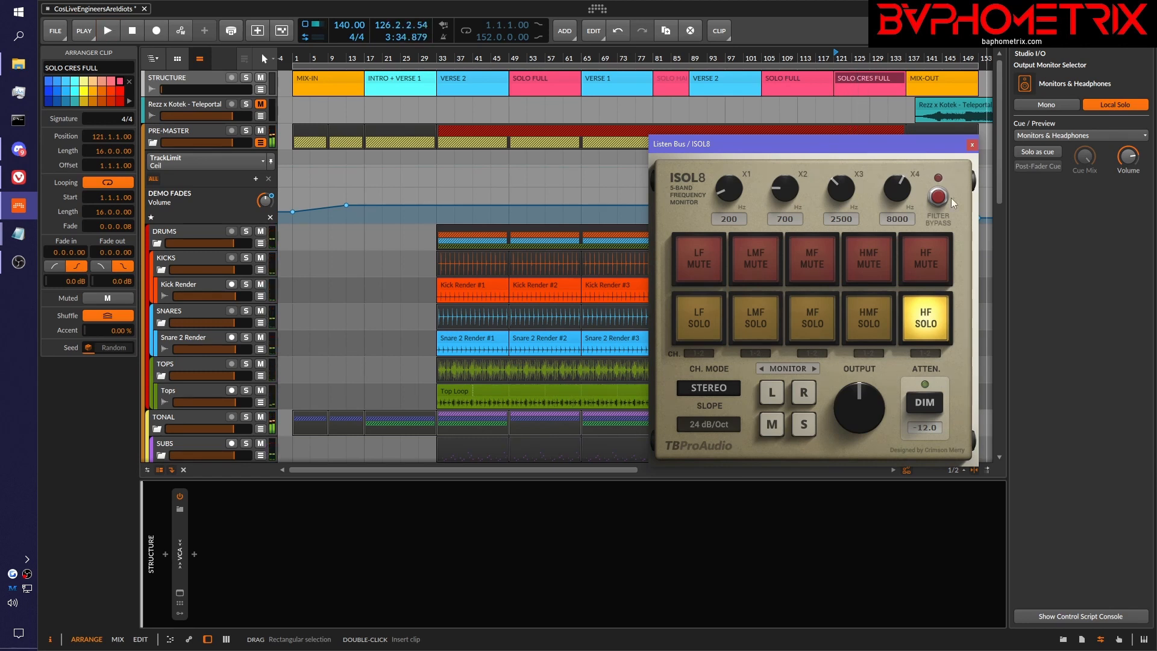
Add the HMF band to the HF solo in ISOL8 and replay the SOLO CRES FULL section.
click(866, 313)
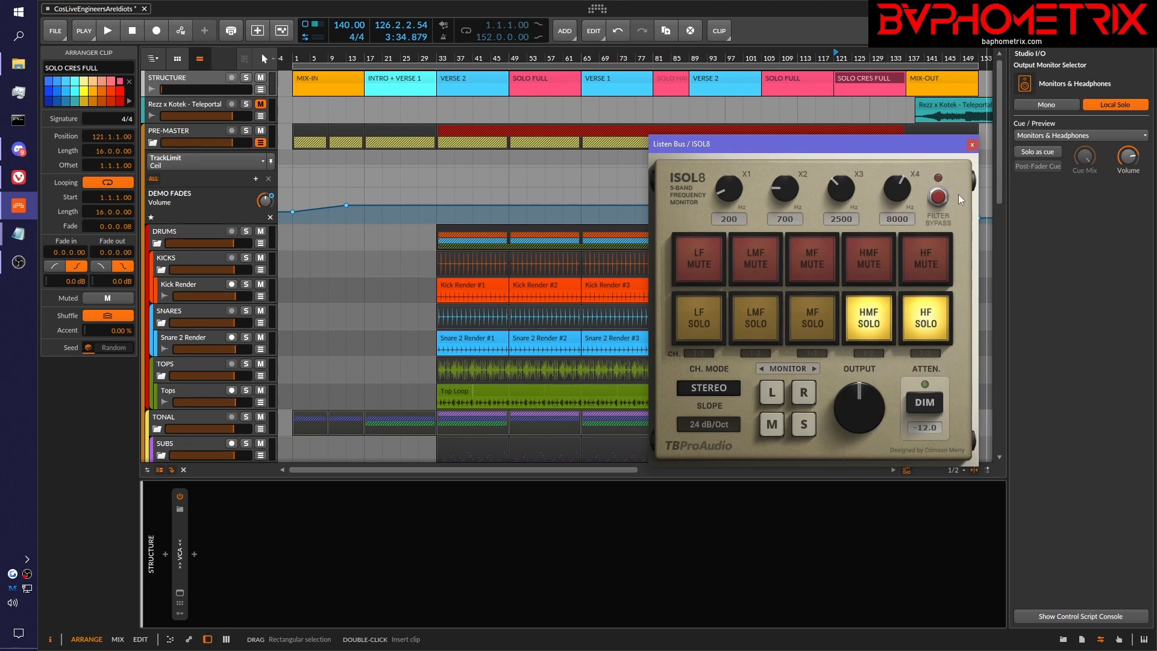
key(space)
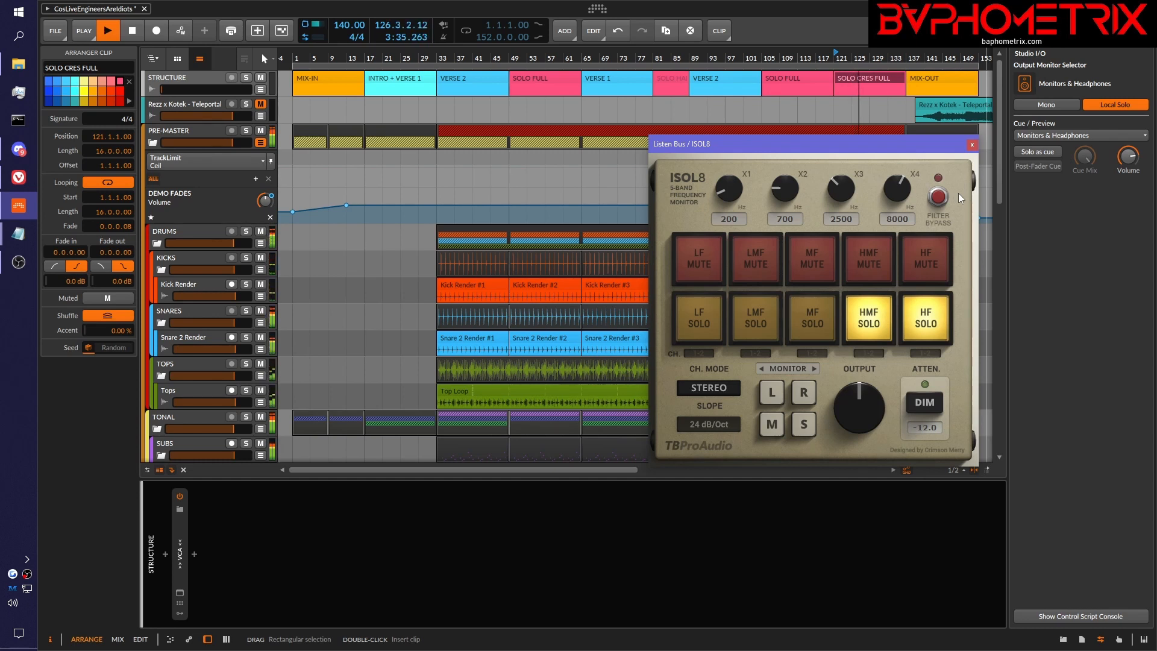
key(space)
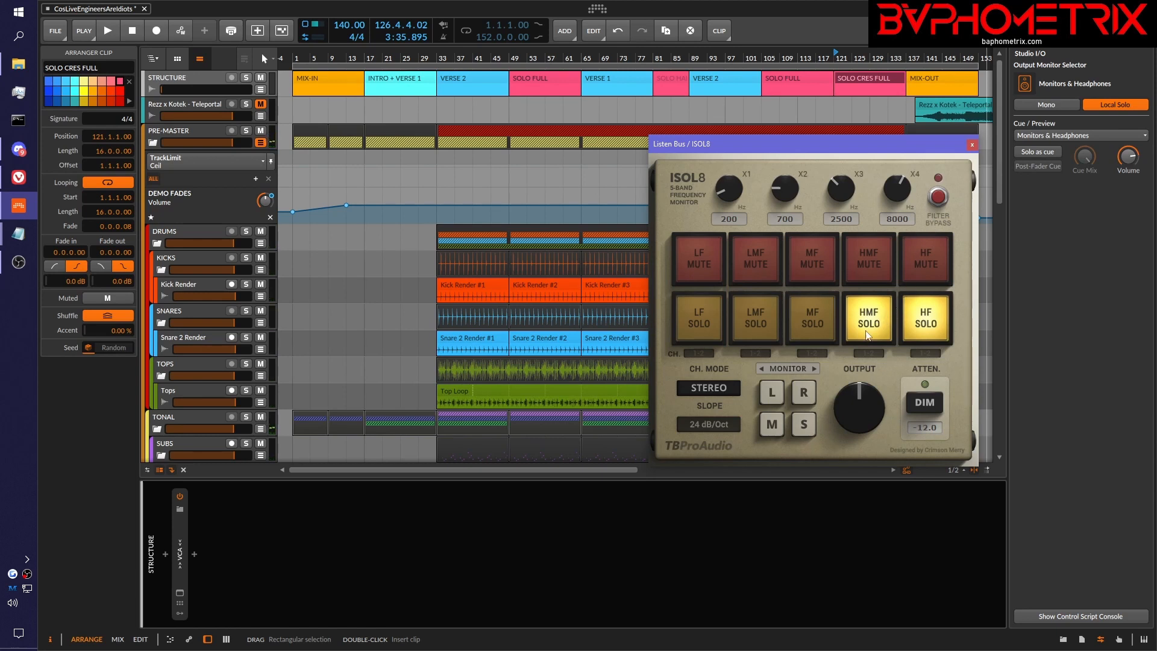
Turn off the HMF and HF solos, monitor only the side signal in ISOL8, and play the SOLO CRES FULL section.
click(866, 314)
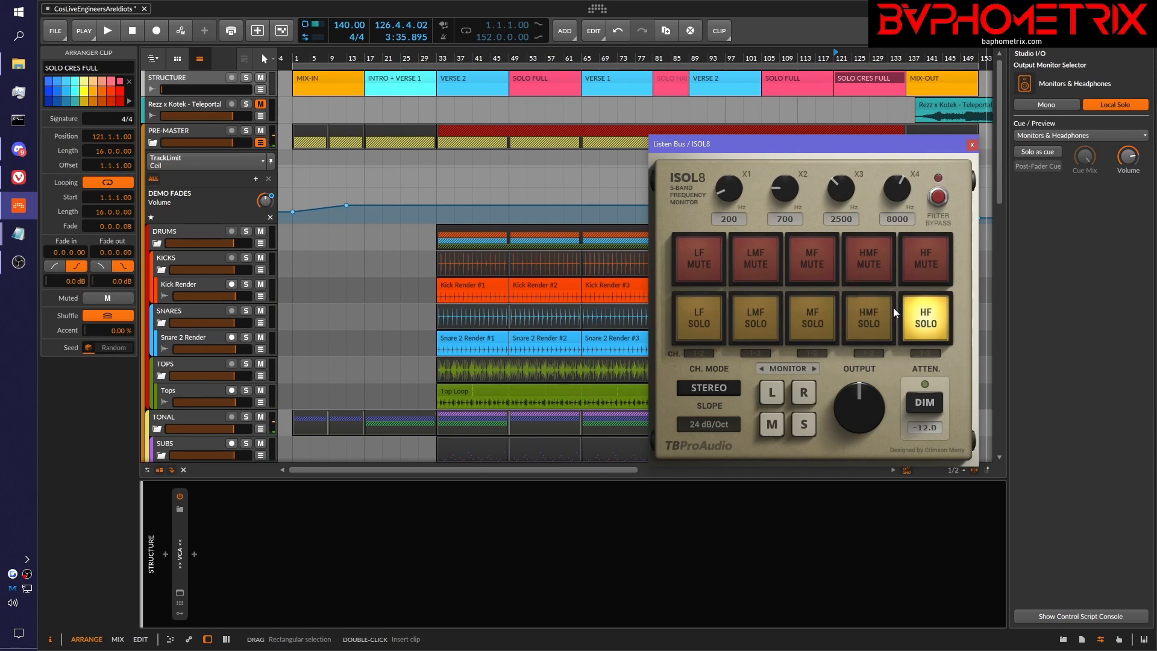
click(921, 314)
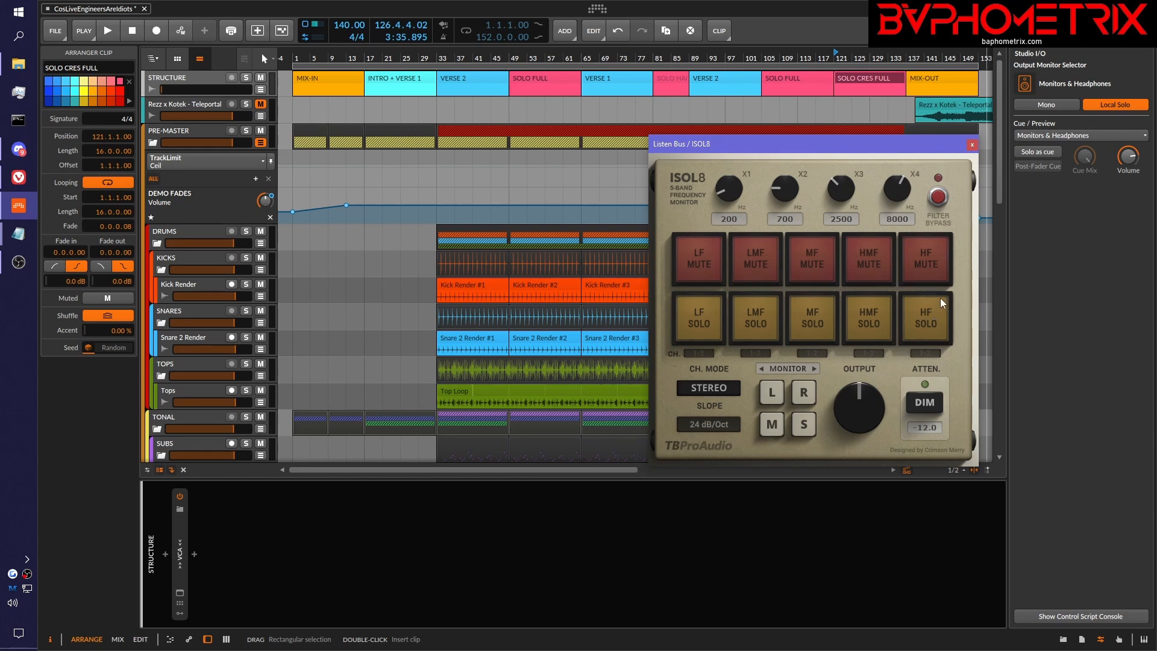
click(799, 426)
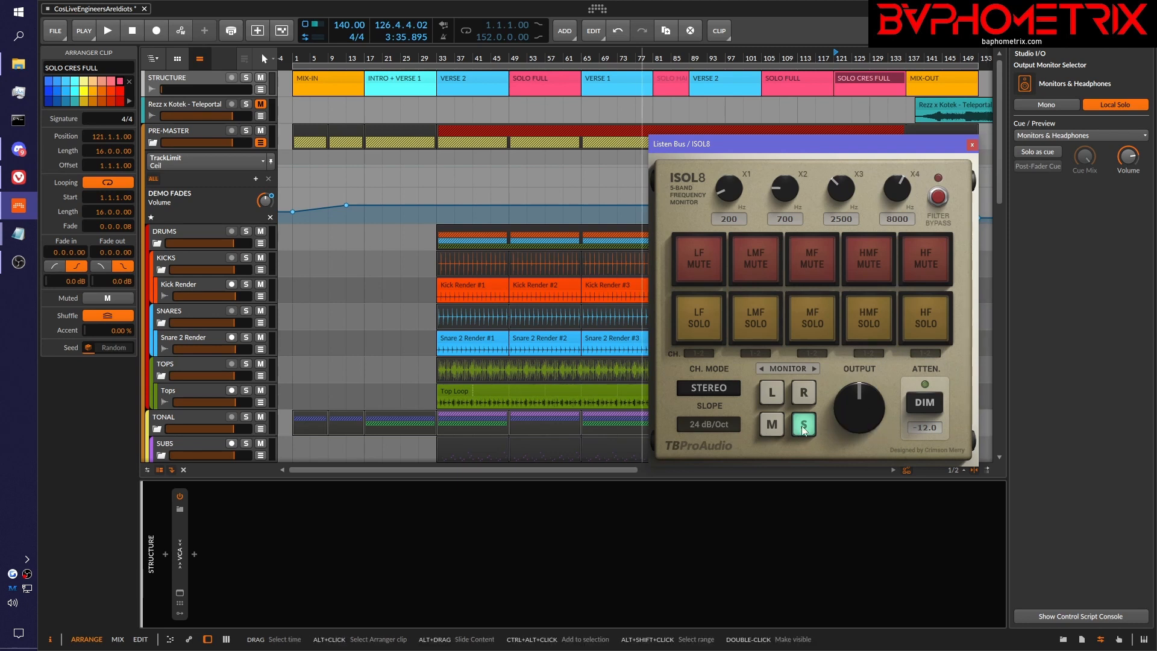
key(space)
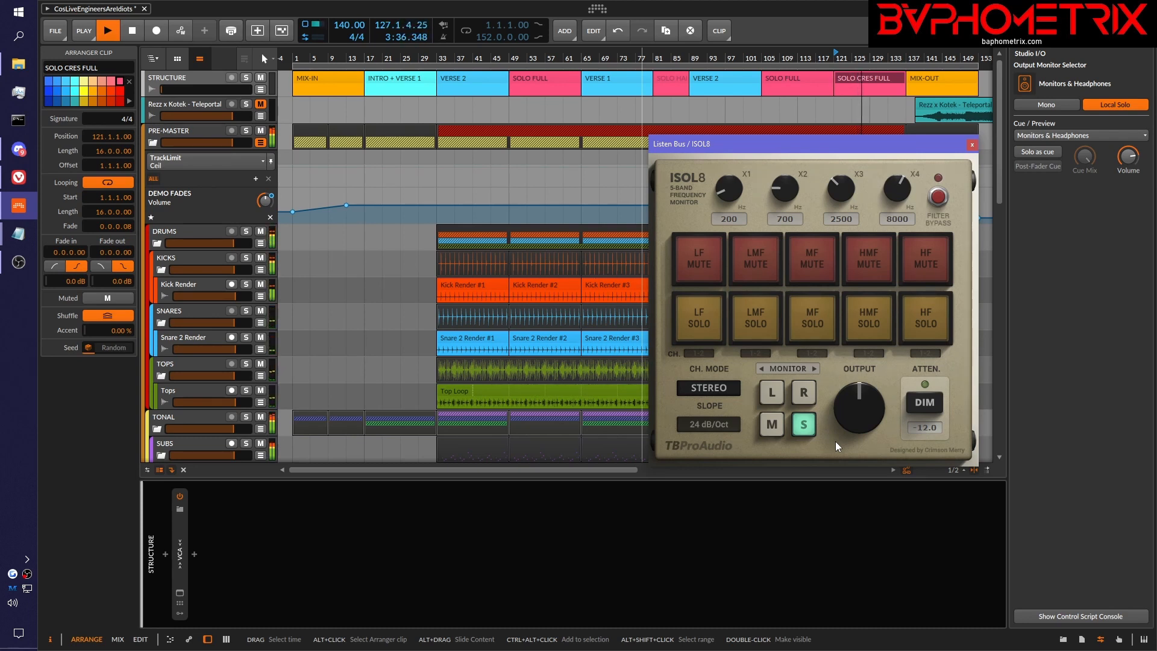
Play VERSE 2 from bar 33 with only the side signal monitored in ISOL8, turn side monitoring off and close the plug-in.
key(space)
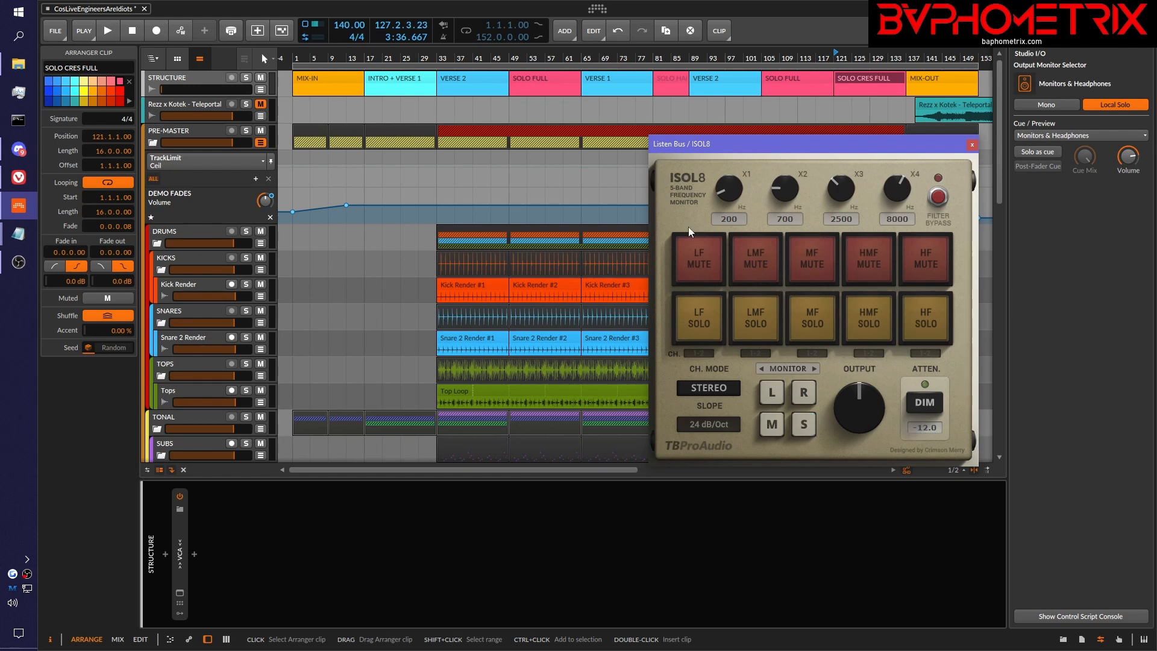
click(477, 78)
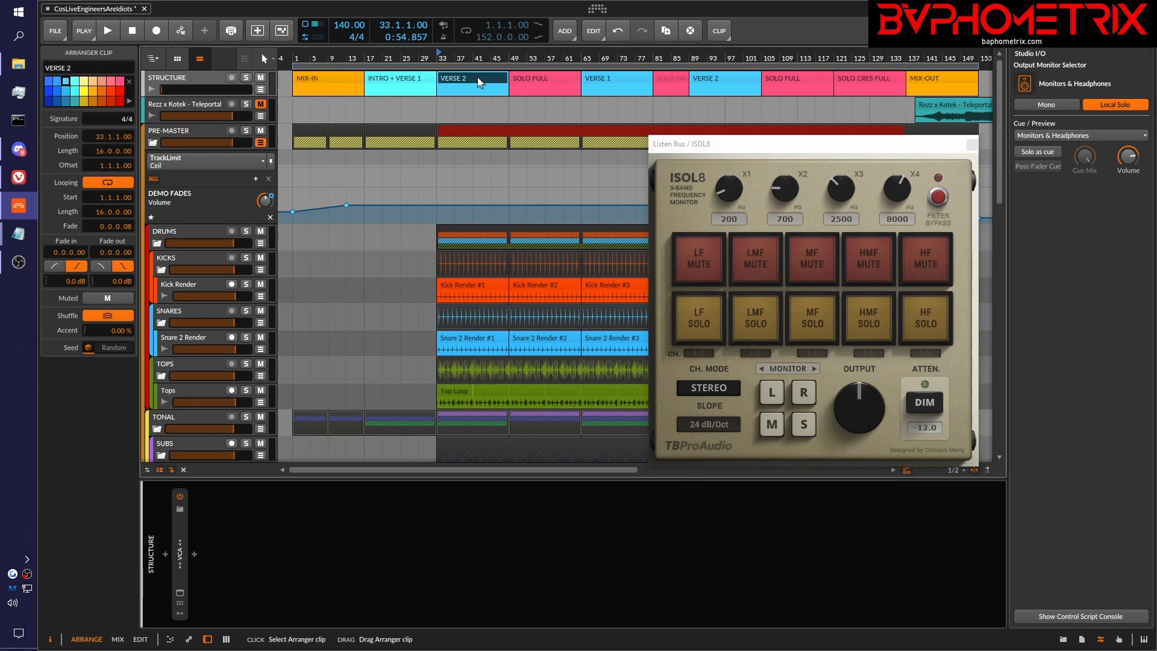
click(804, 425)
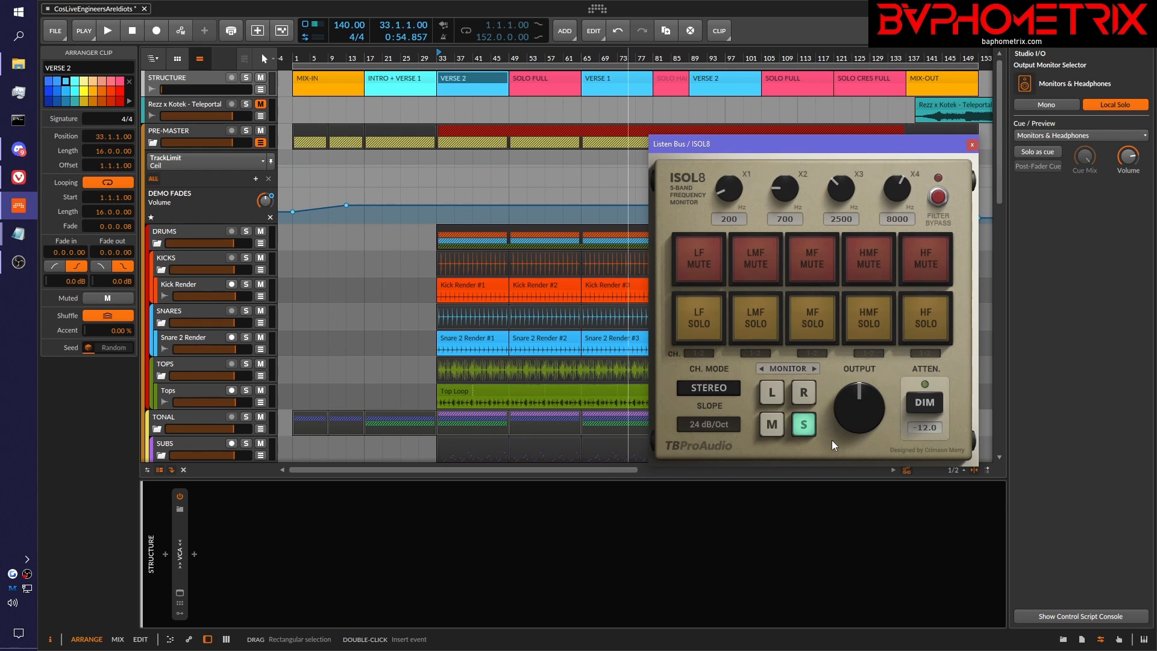
mouse_move(842, 430)
key(space)
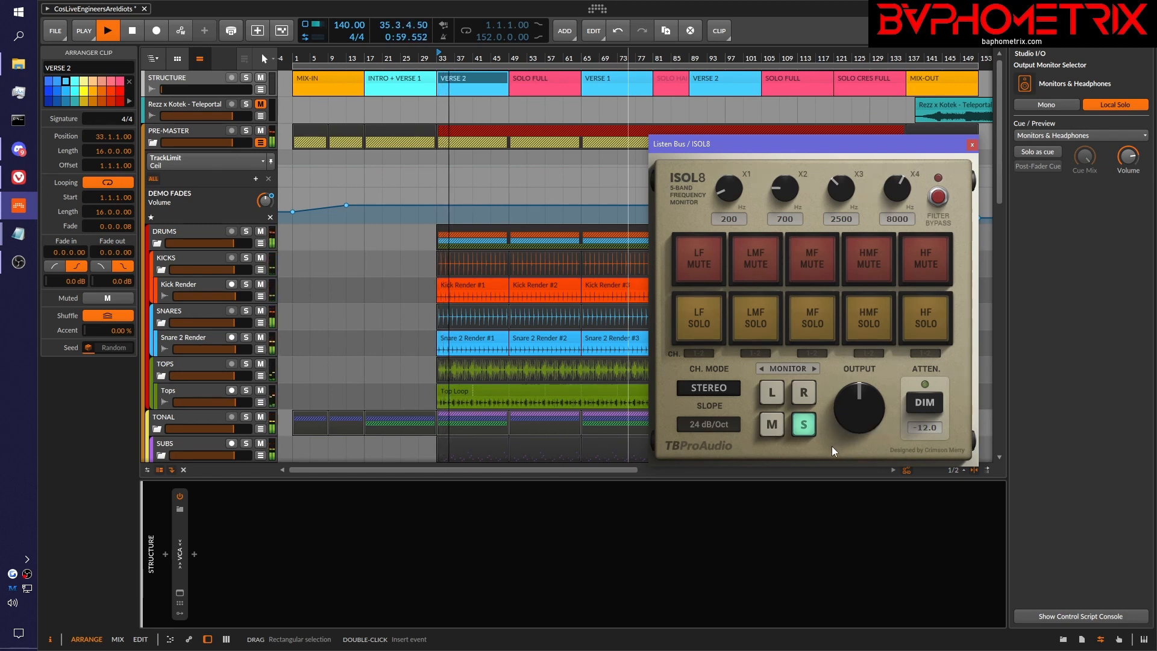
key(space)
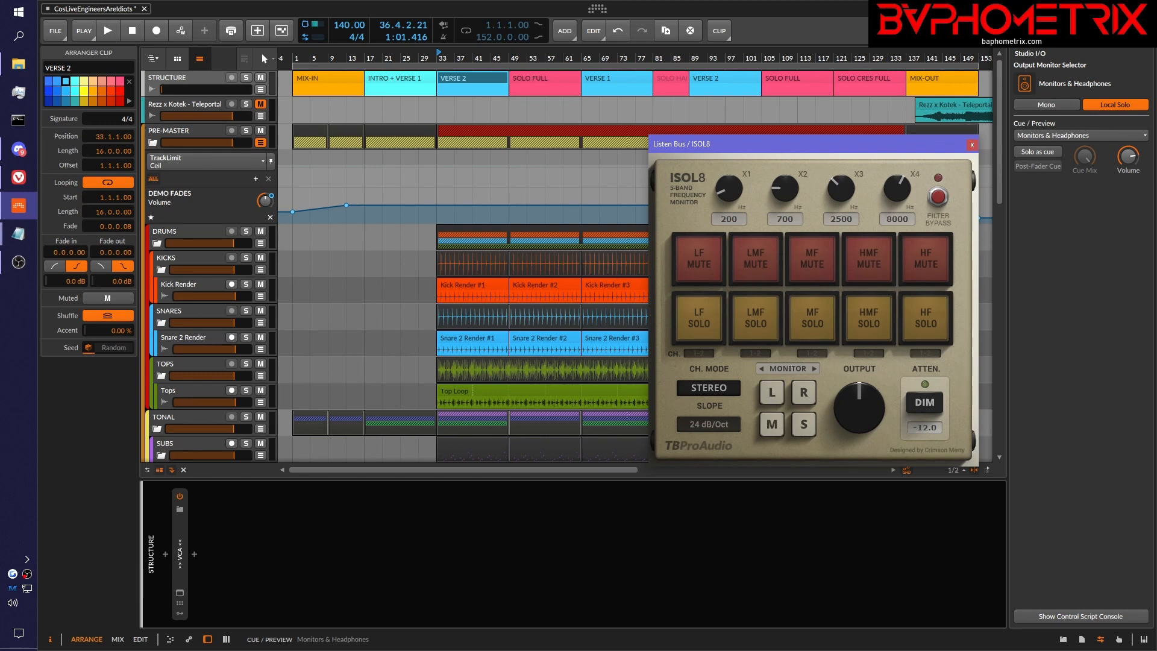
click(972, 145)
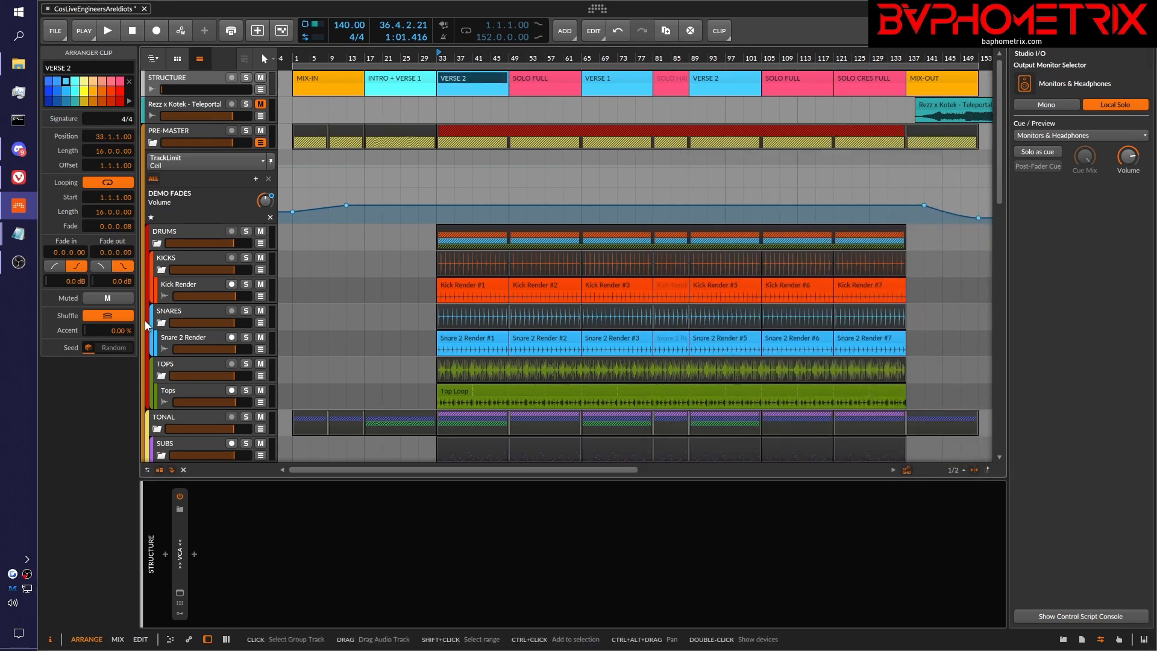
Switch the Listen Bus FX Selector to the VSX layer and bring up the VSX plug-in window.
scroll(231, 389, down, 8)
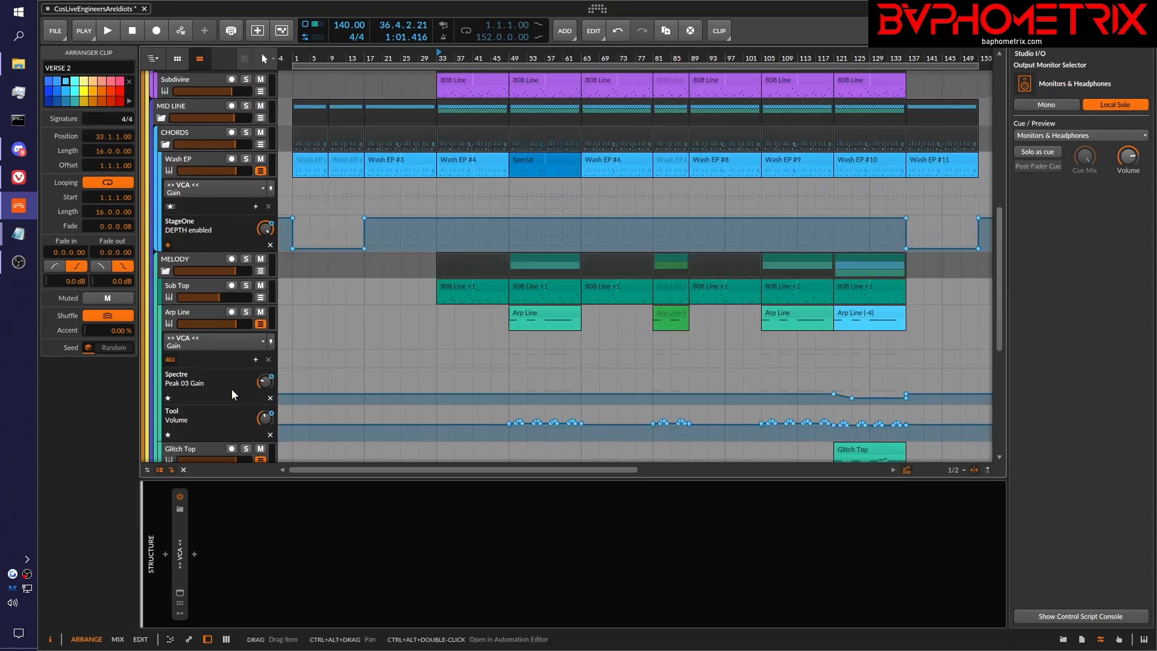
scroll(231, 389, down, 5)
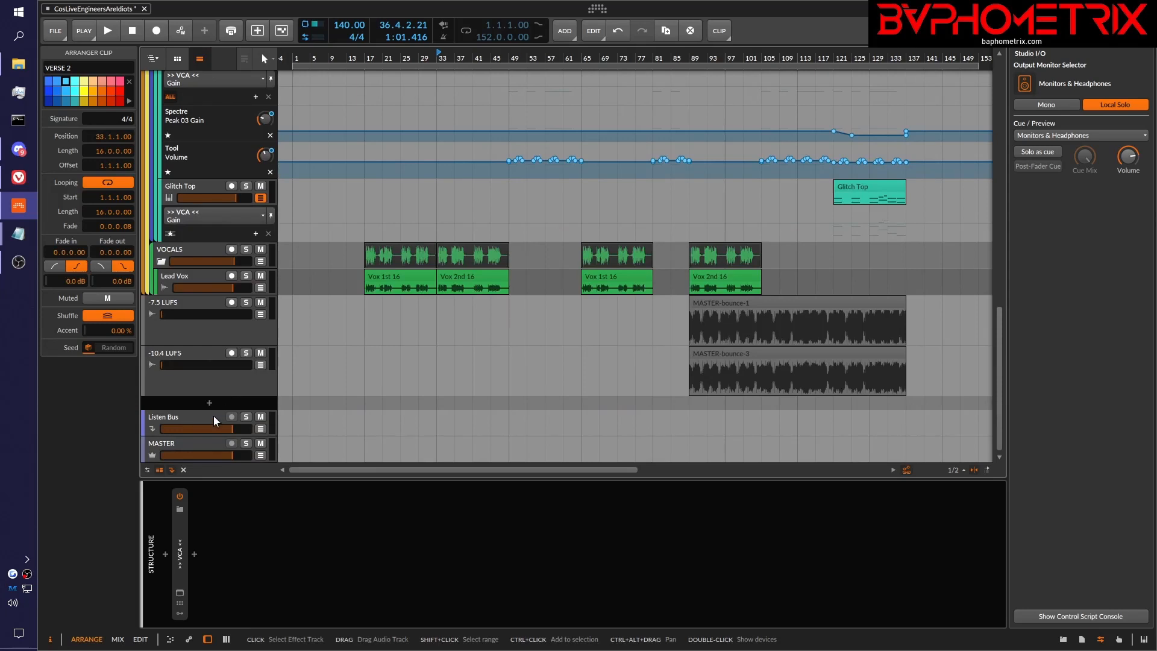
click(234, 425)
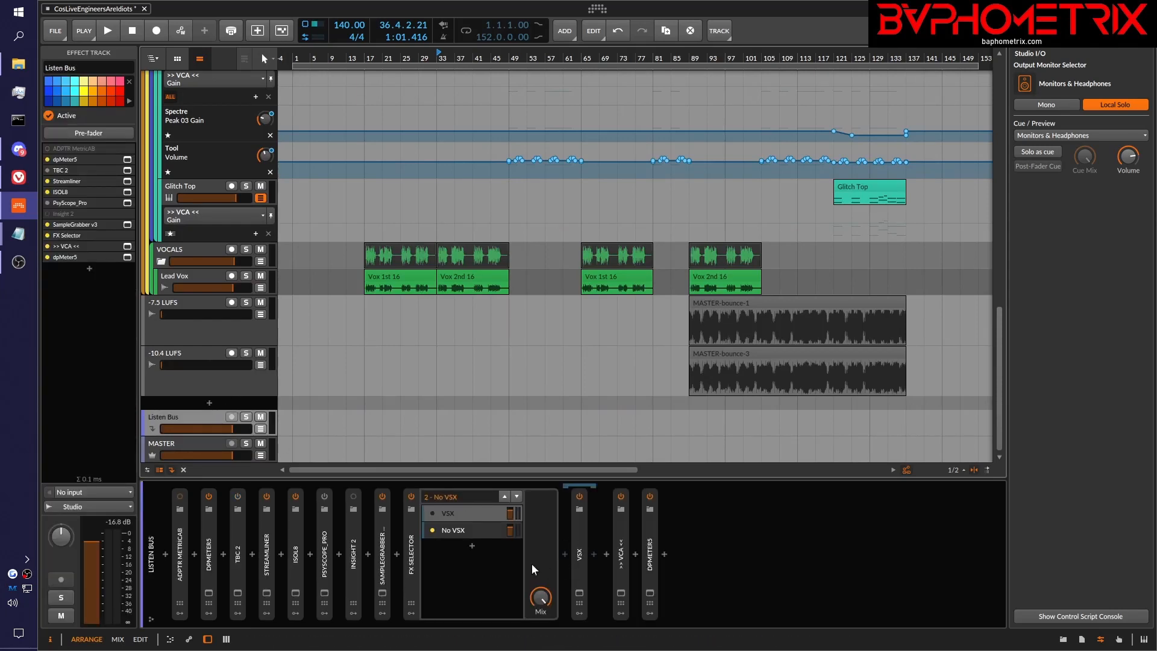
click(433, 513)
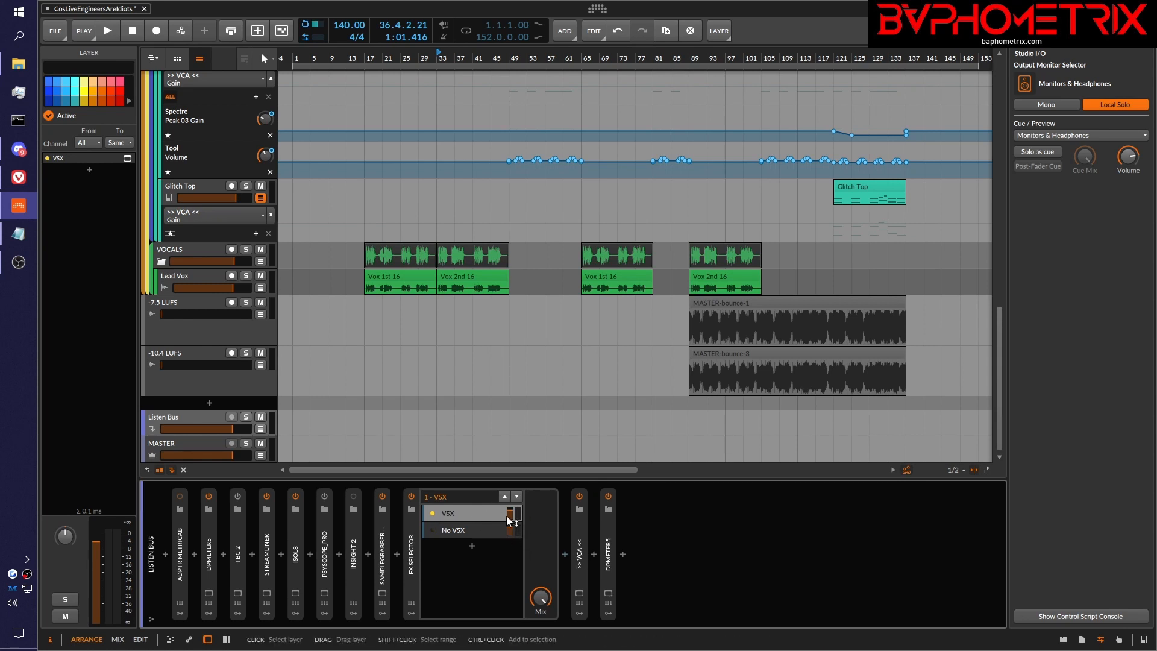
click(578, 594)
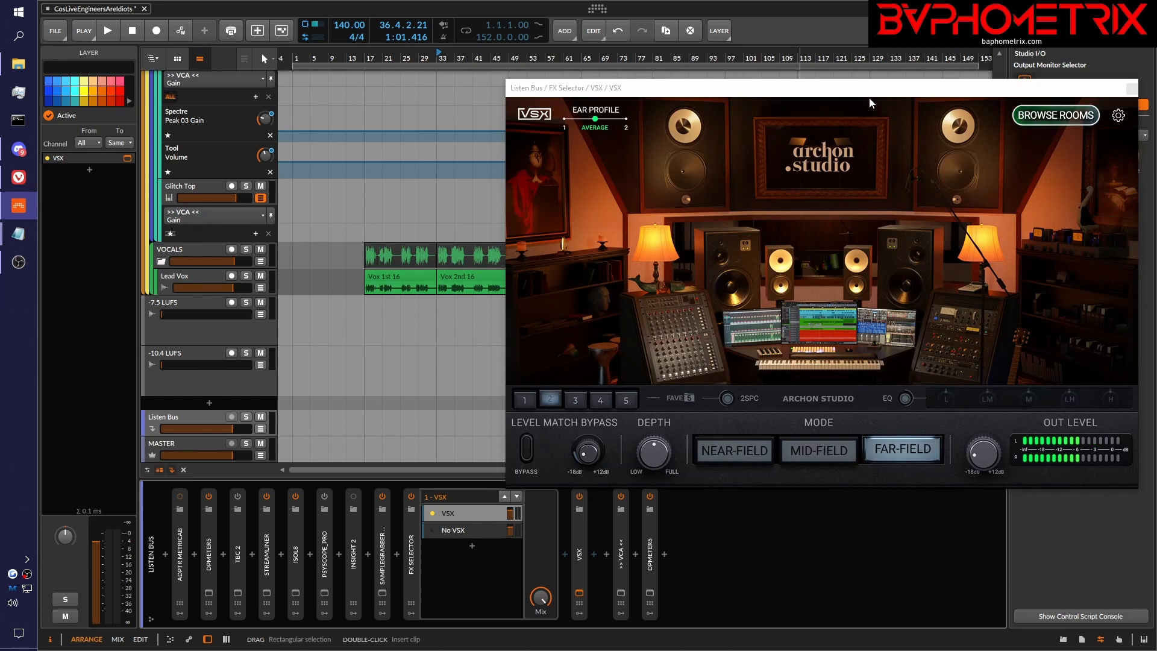
drag(869, 92, 792, 84)
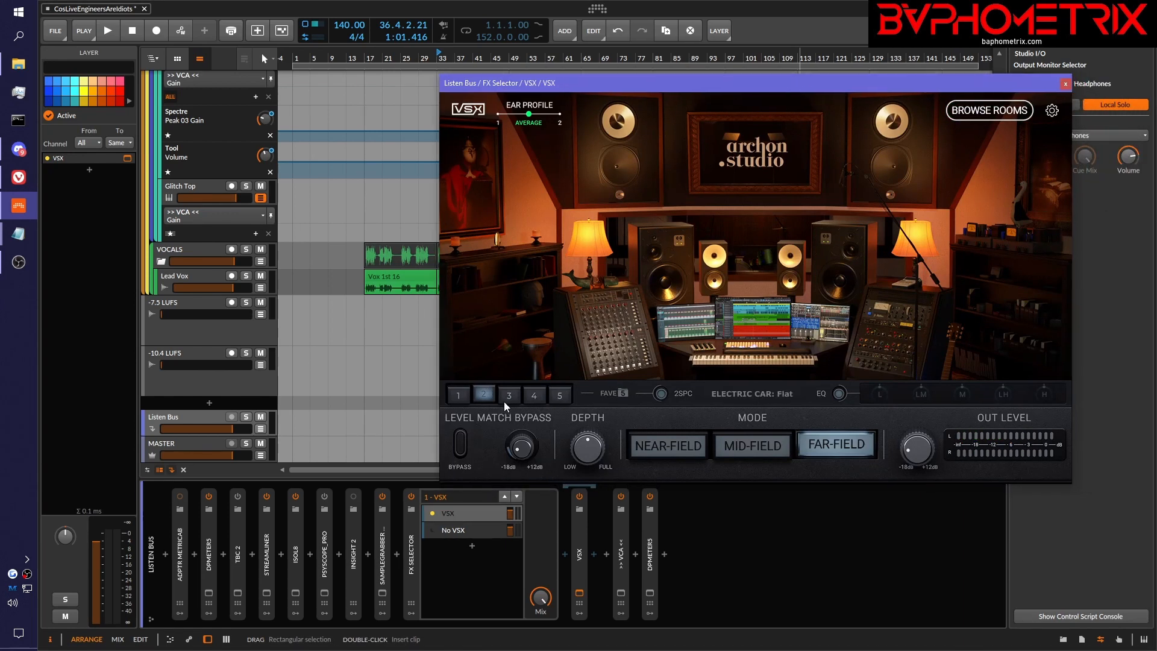
Look through the five favourite VSX rooms: Steven's Mix Room, Archon Studio, Electric Car, SUV and Club.
click(459, 395)
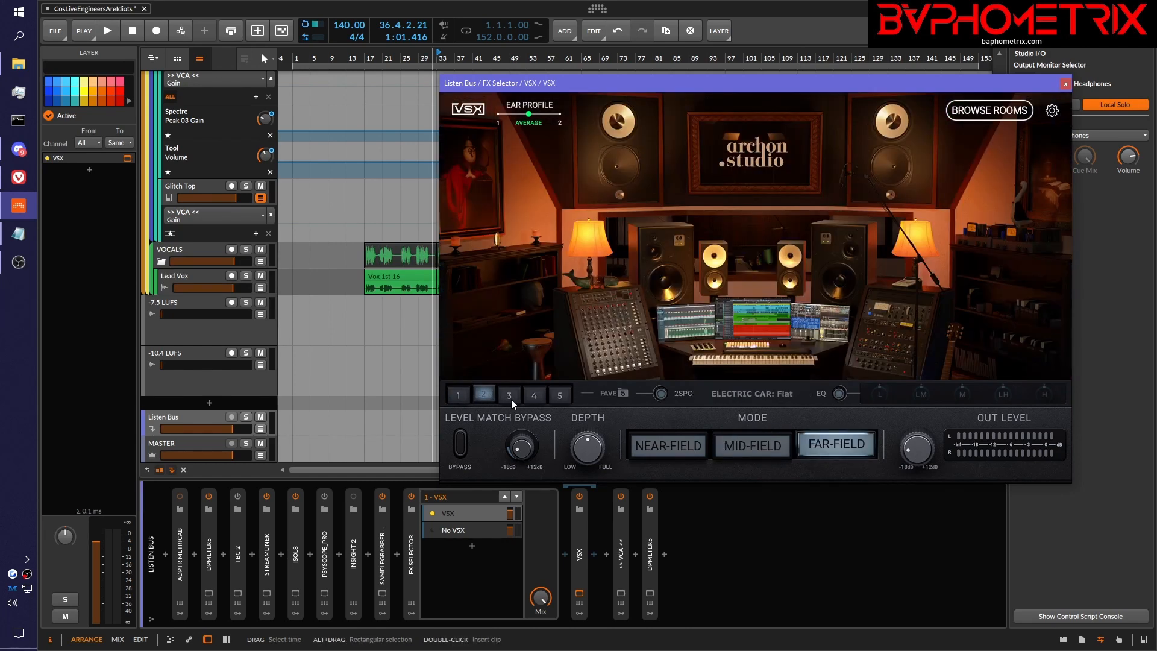
click(510, 398)
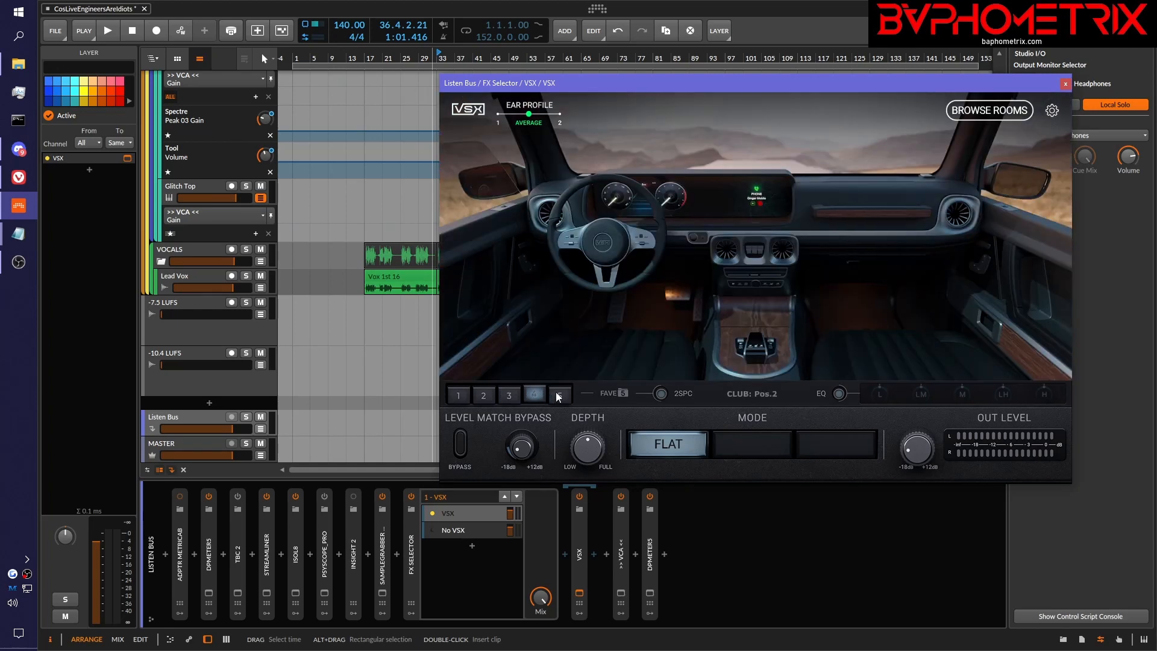
click(562, 394)
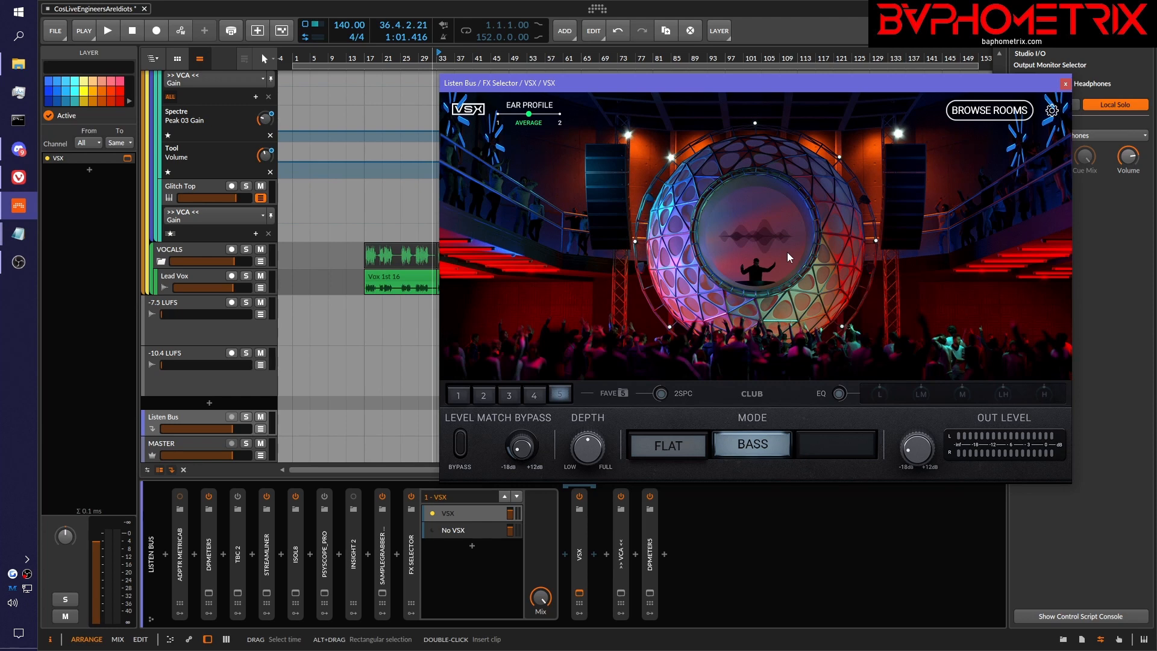
click(463, 394)
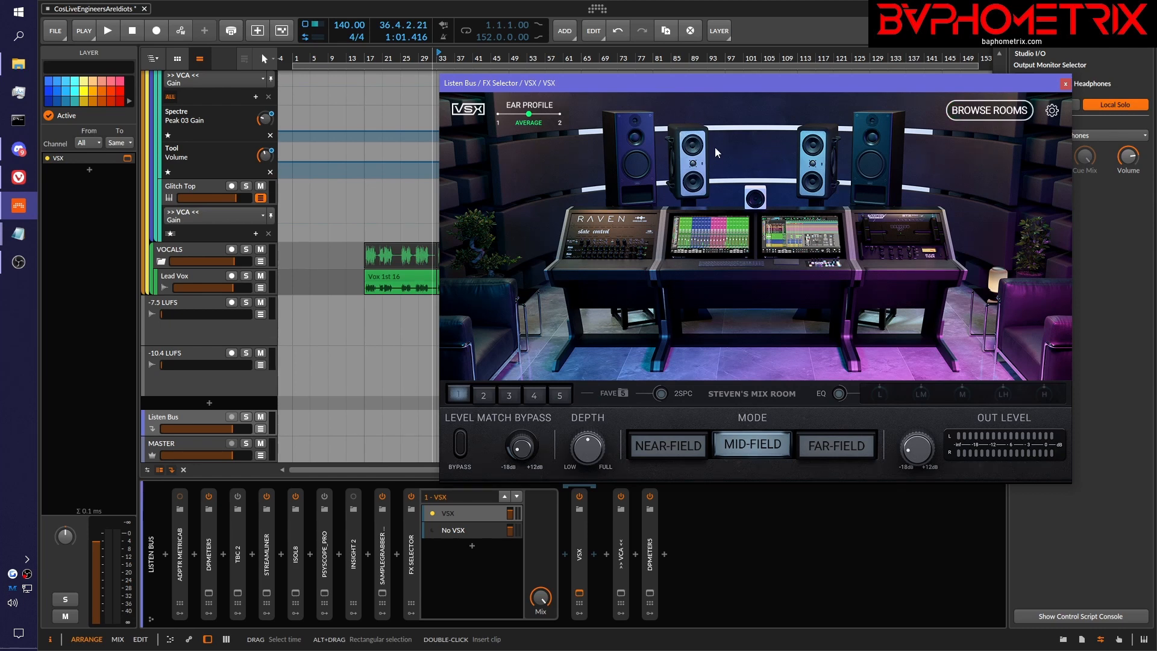
click(483, 395)
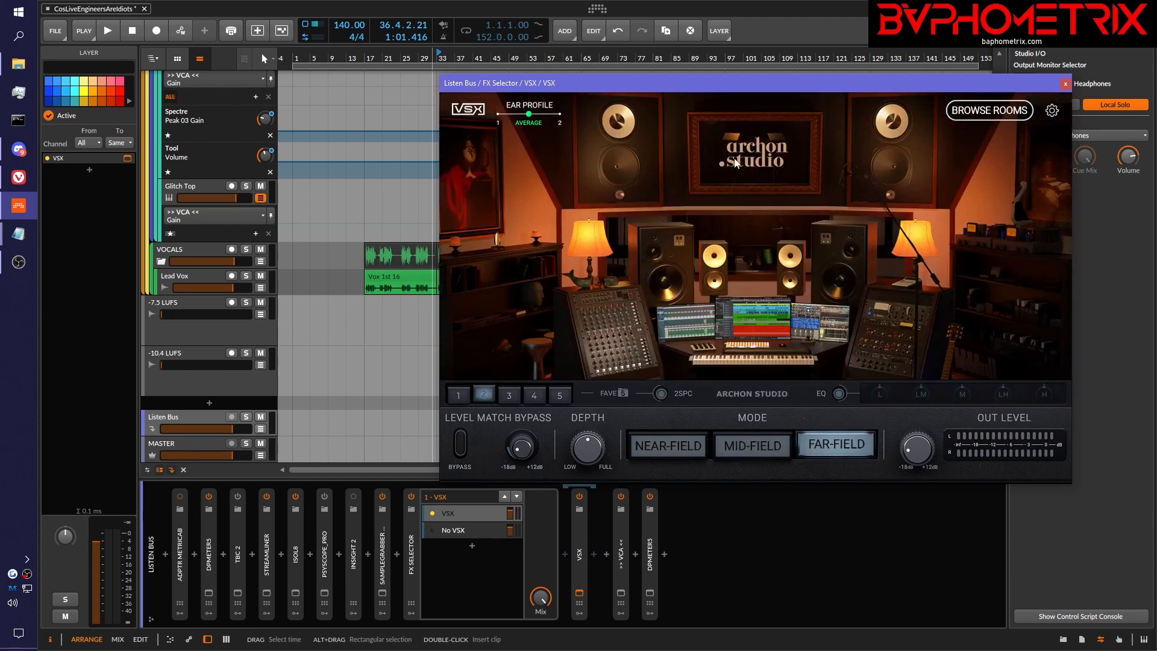
click(508, 397)
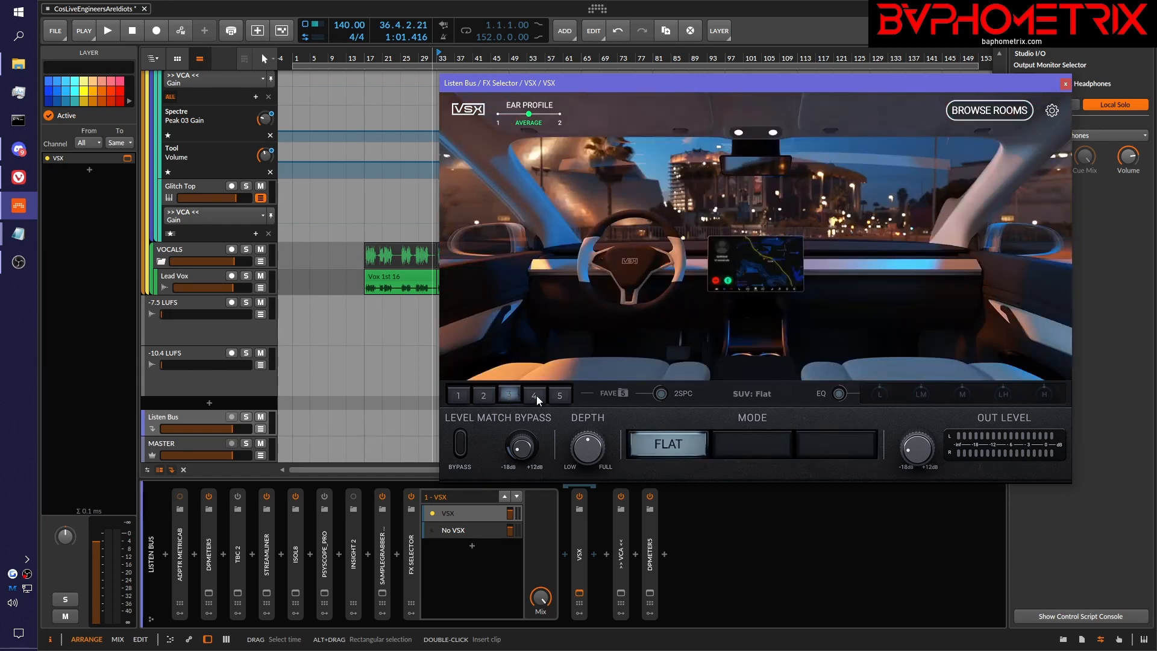
click(536, 396)
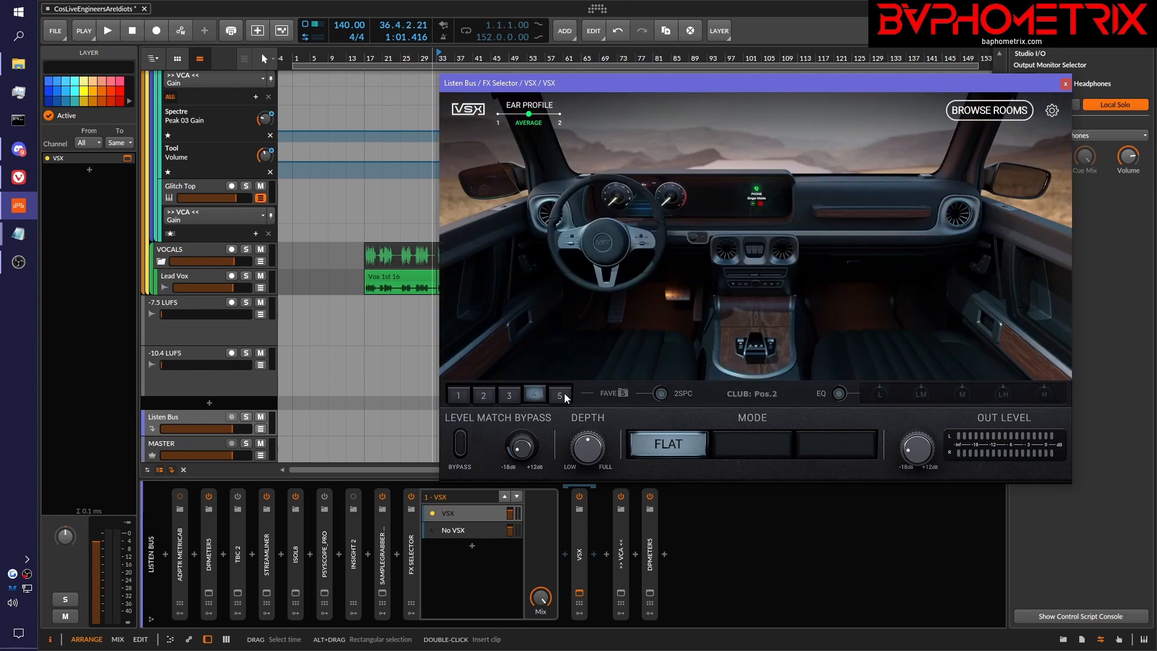
click(564, 393)
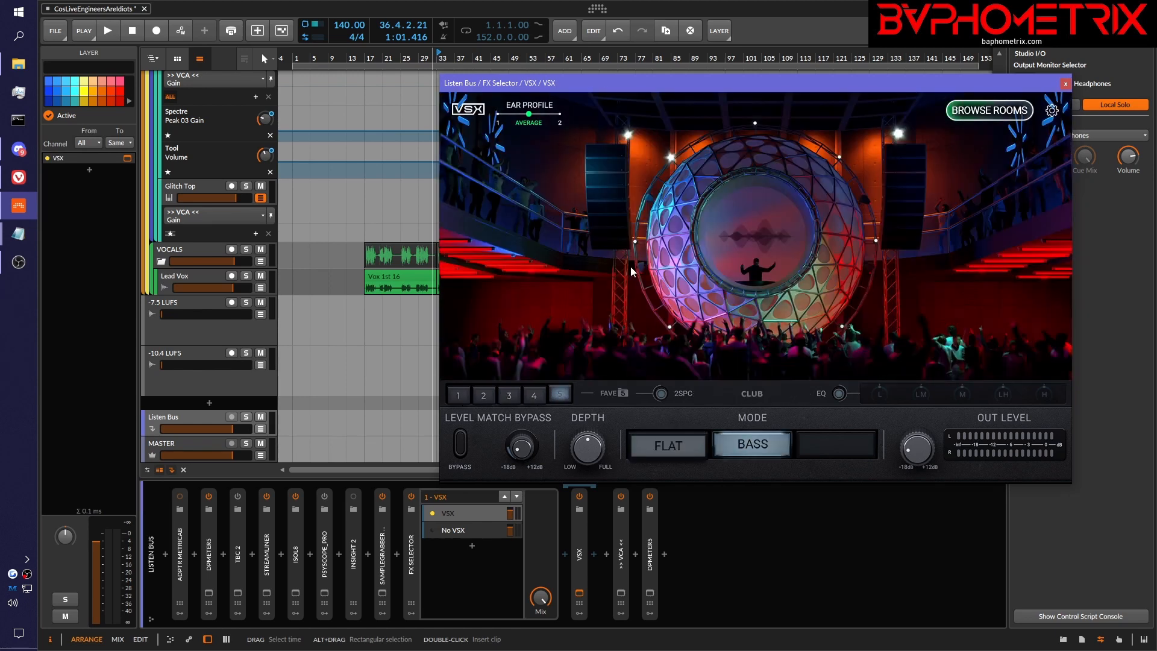
Play from bar 33 in Steven's Mix Room and audition Archon Studio, Electric Car, SUV and Club in VSX.
click(460, 396)
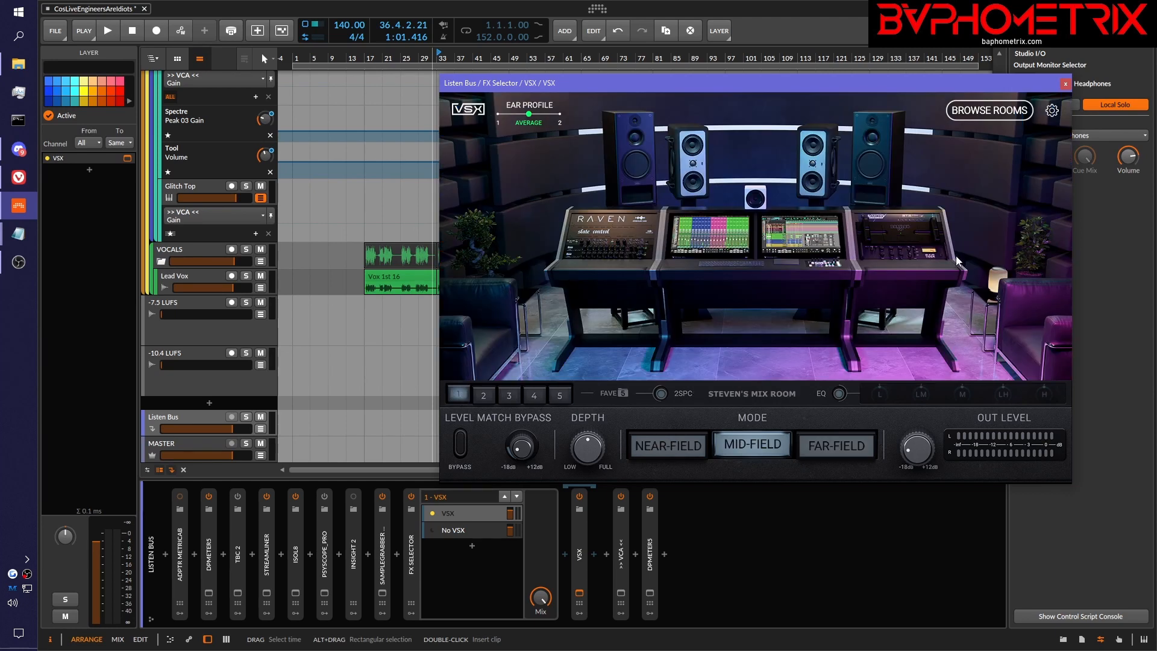
key(space)
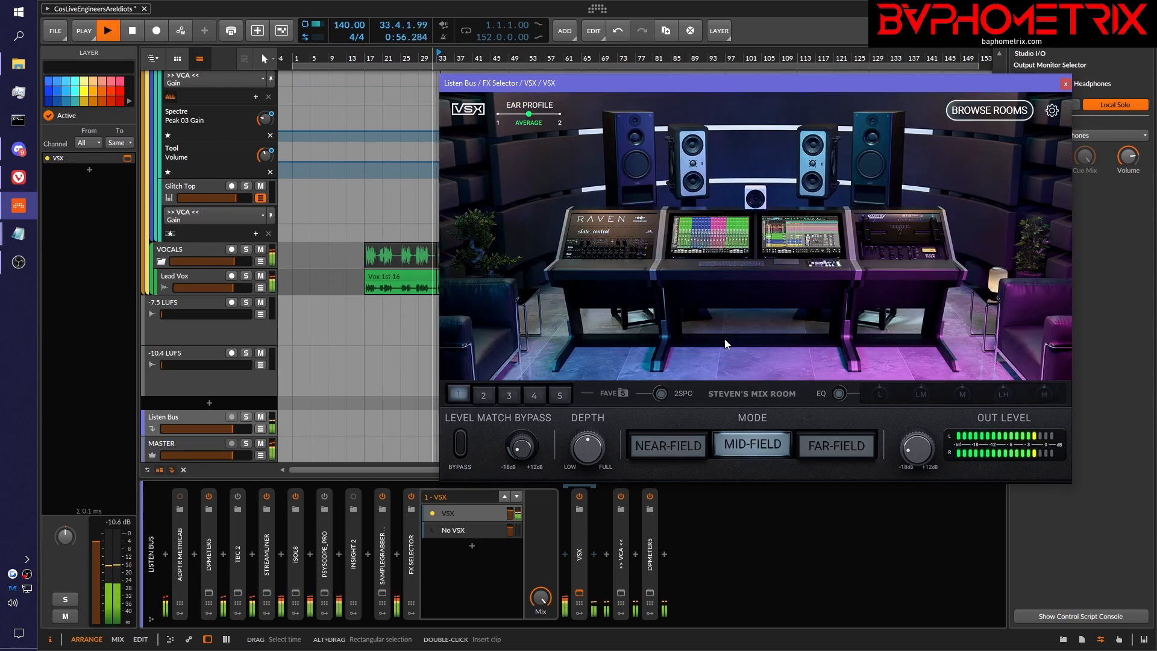
click(486, 397)
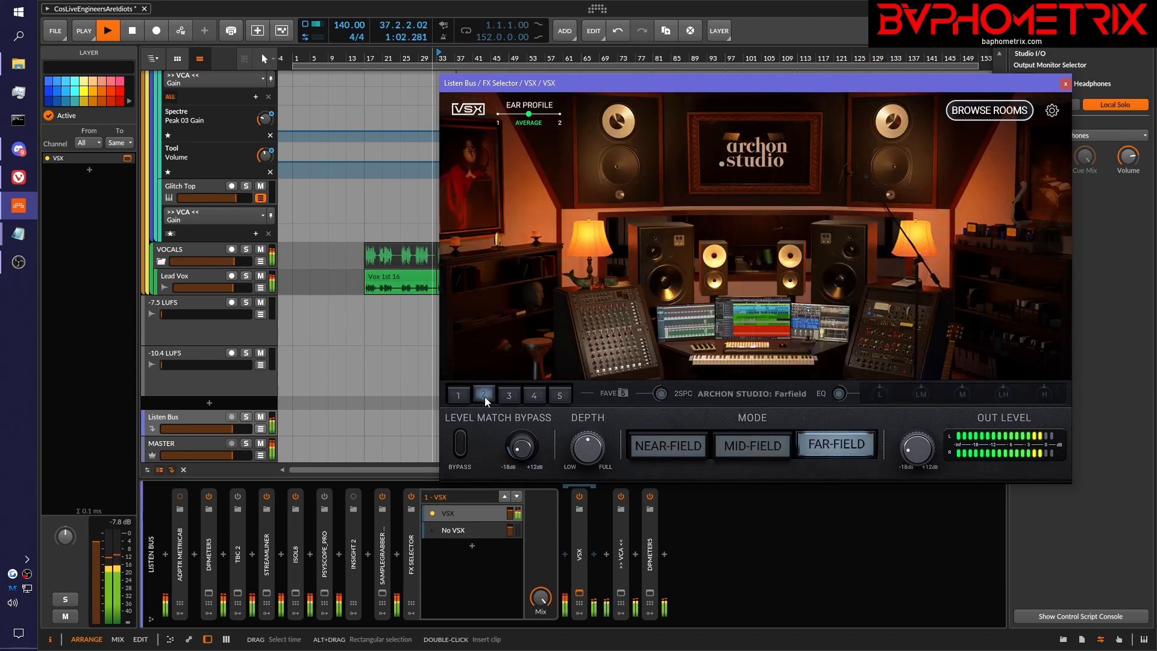
click(509, 396)
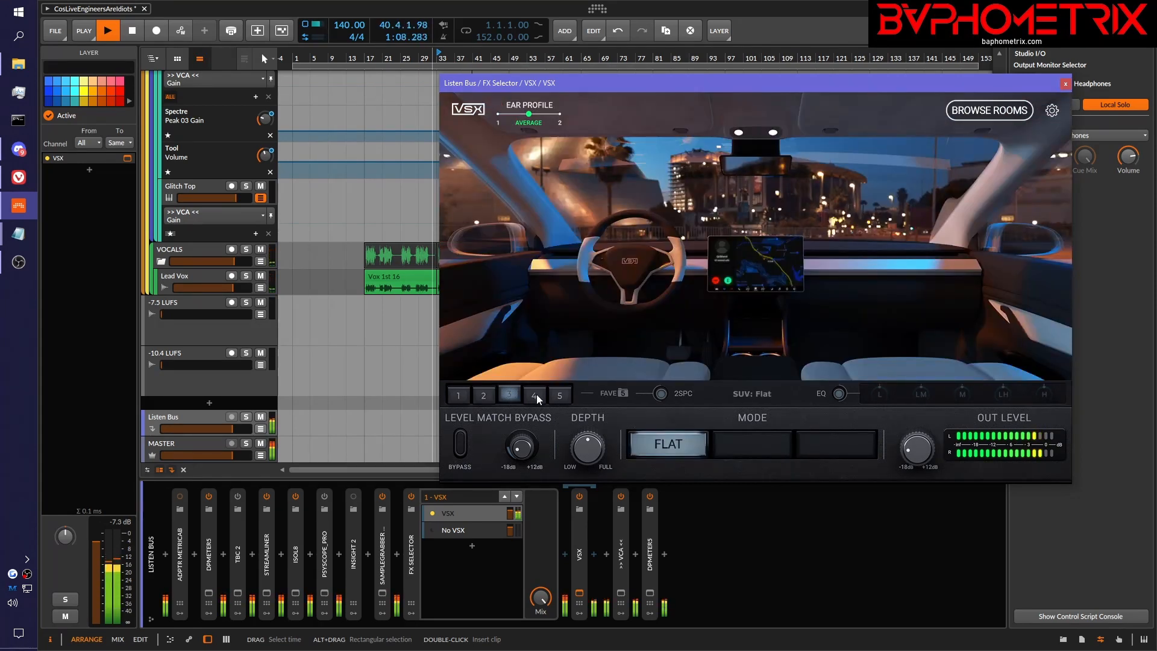
click(536, 394)
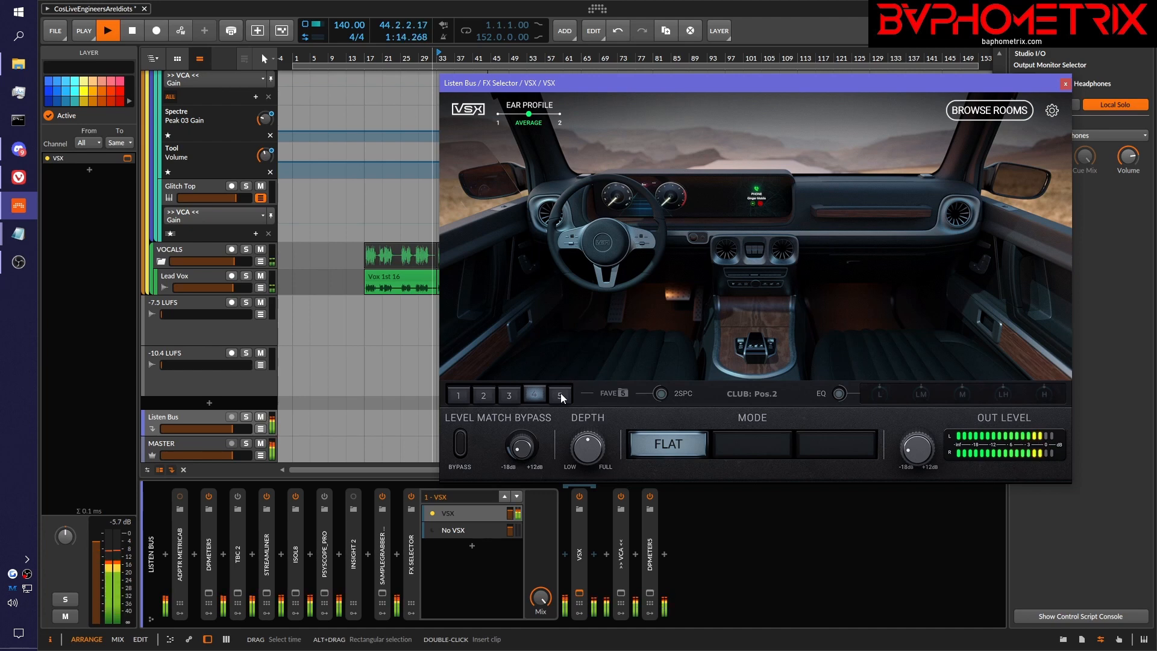
click(561, 396)
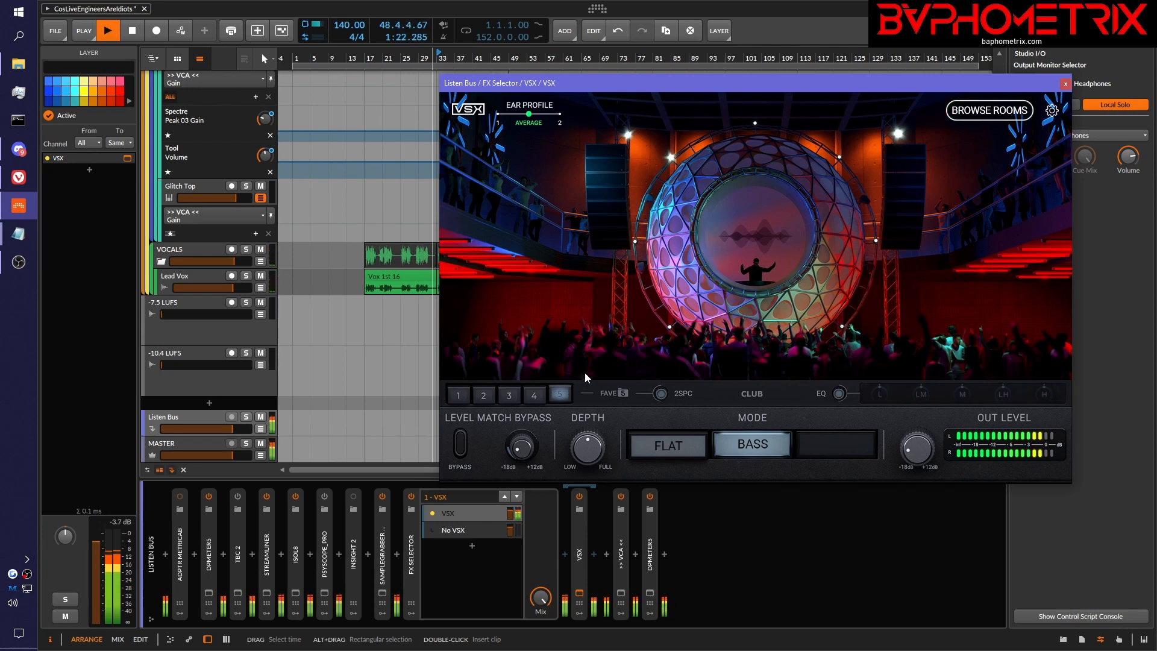
Audition the VSX rooms in reverse from SUV back to Steven's Mix Room, stop playback and close VSX.
click(540, 398)
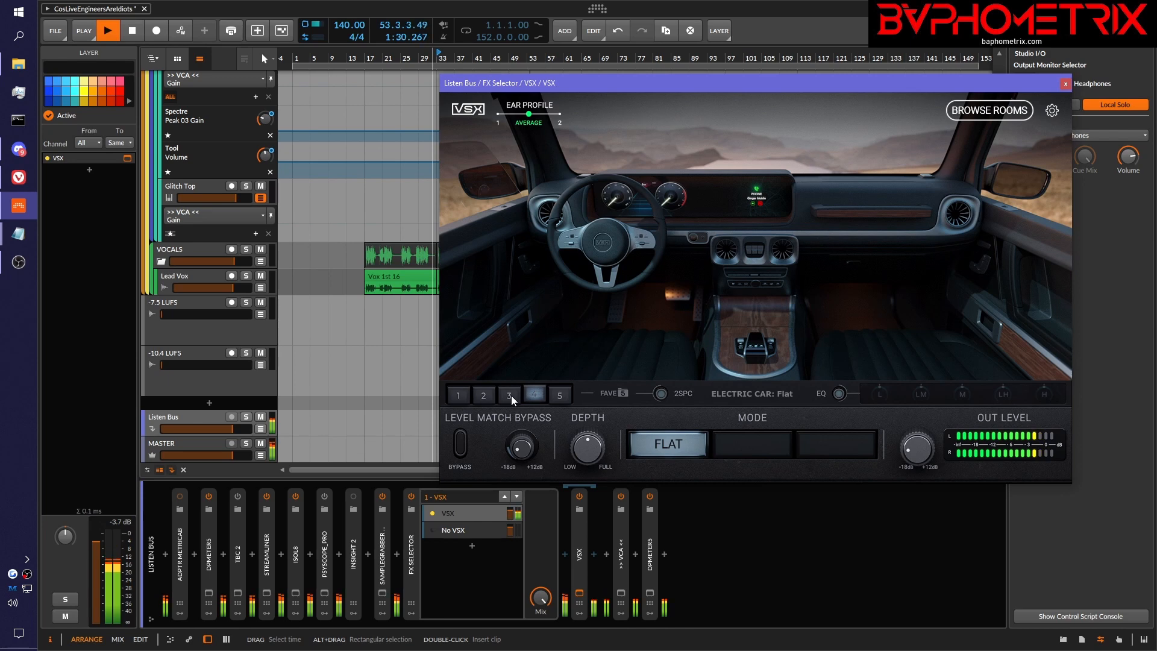
click(511, 395)
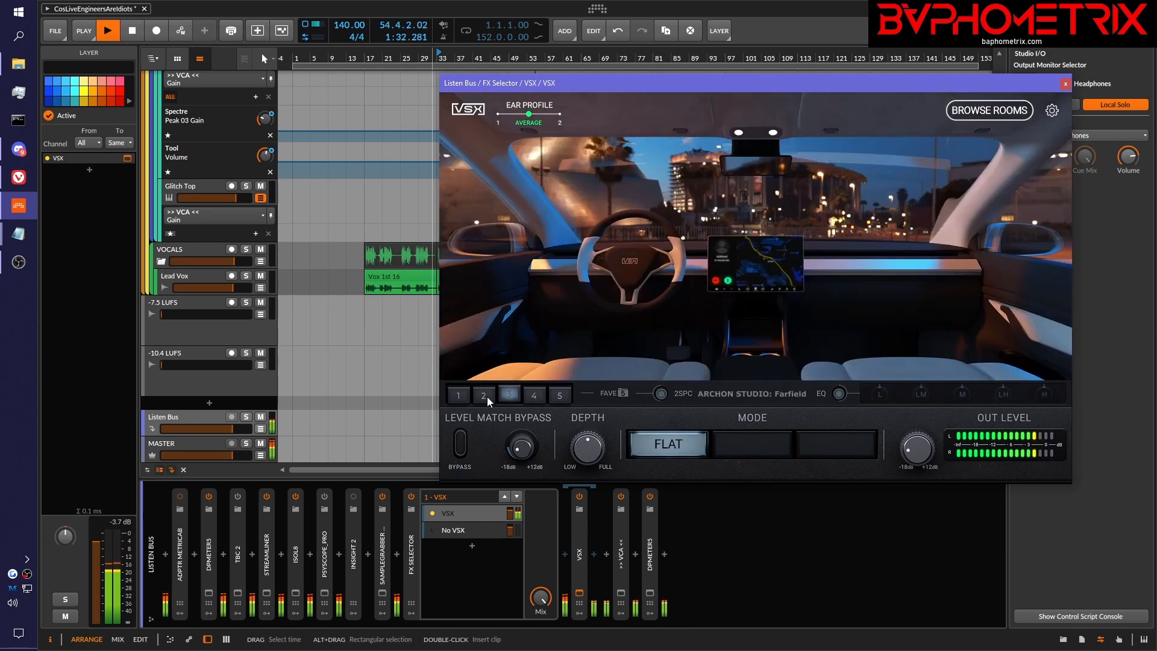
click(485, 396)
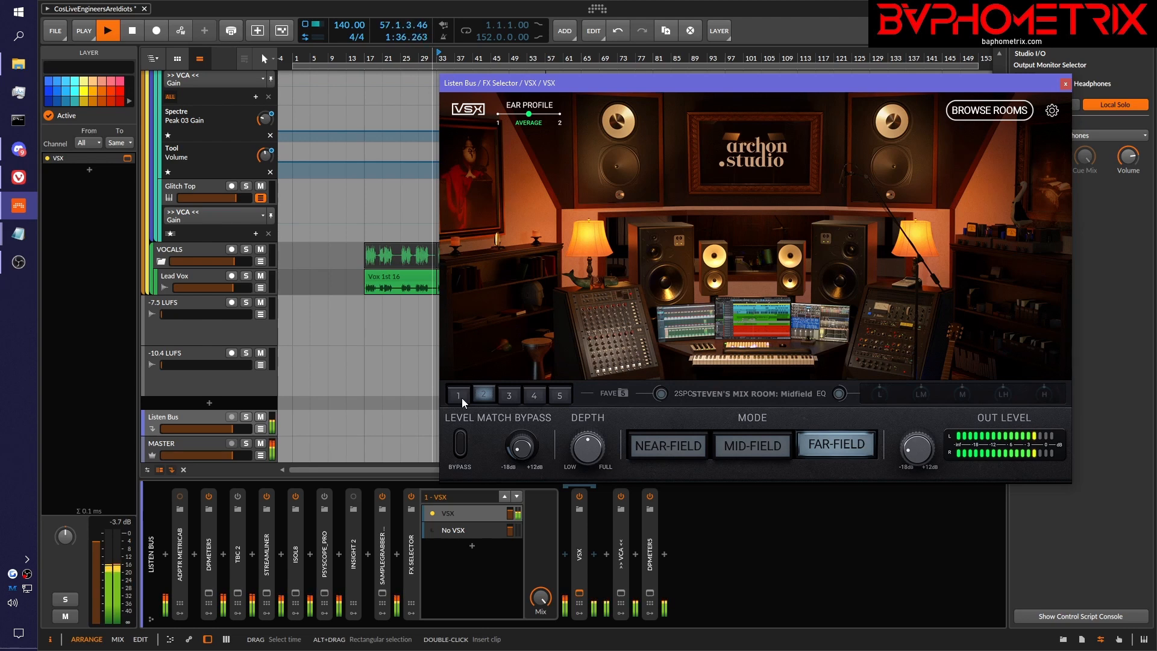
click(462, 398)
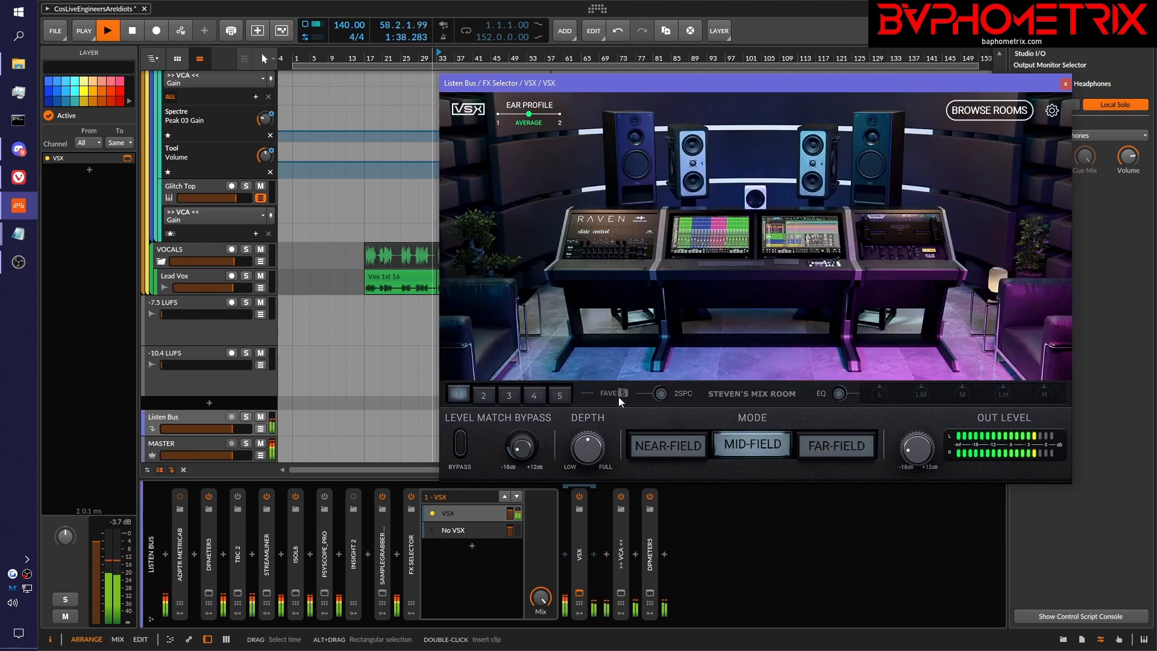
key(space)
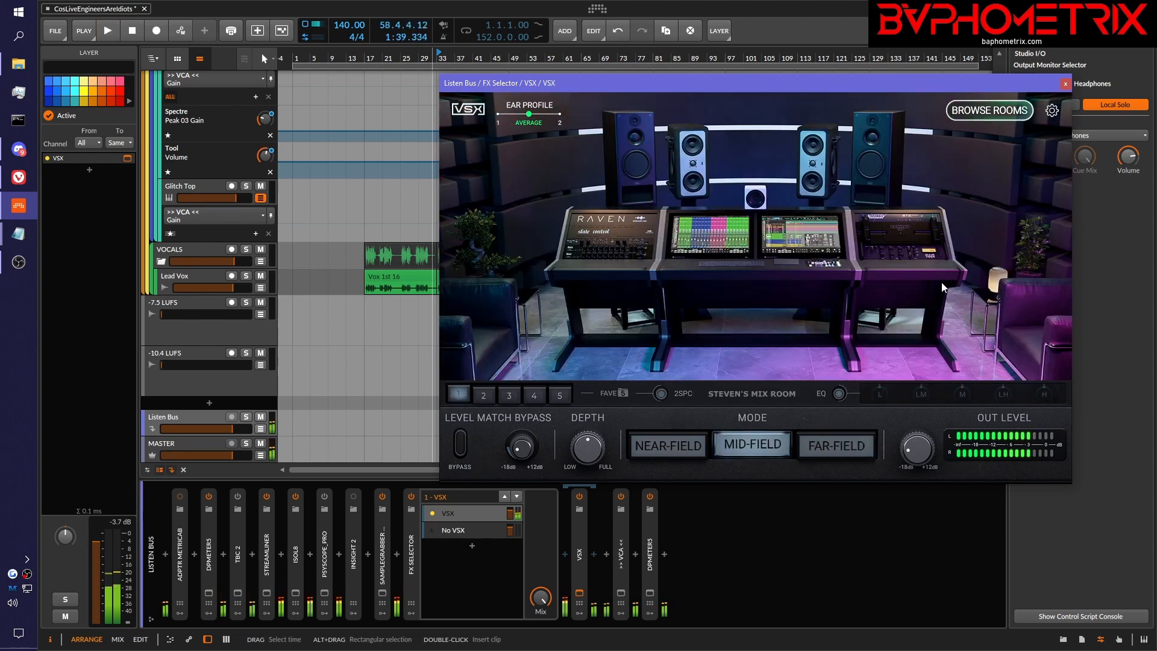
click(1066, 84)
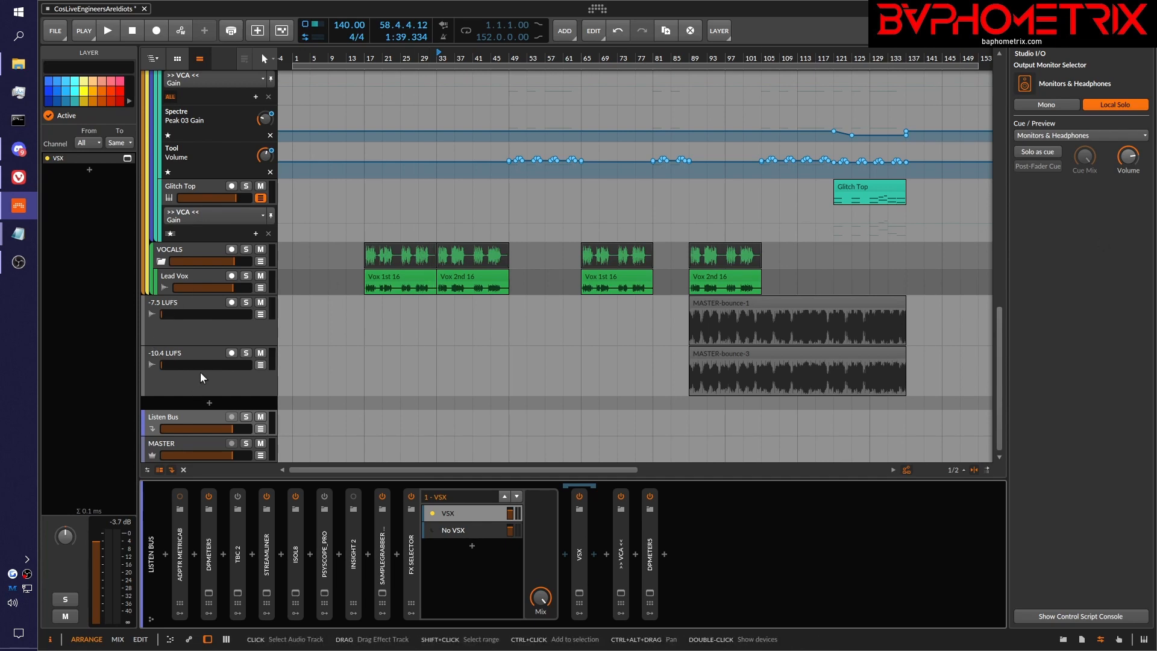
Activate the Gullfoss device on the PRE-MASTER group track.
scroll(200, 371, up, 15)
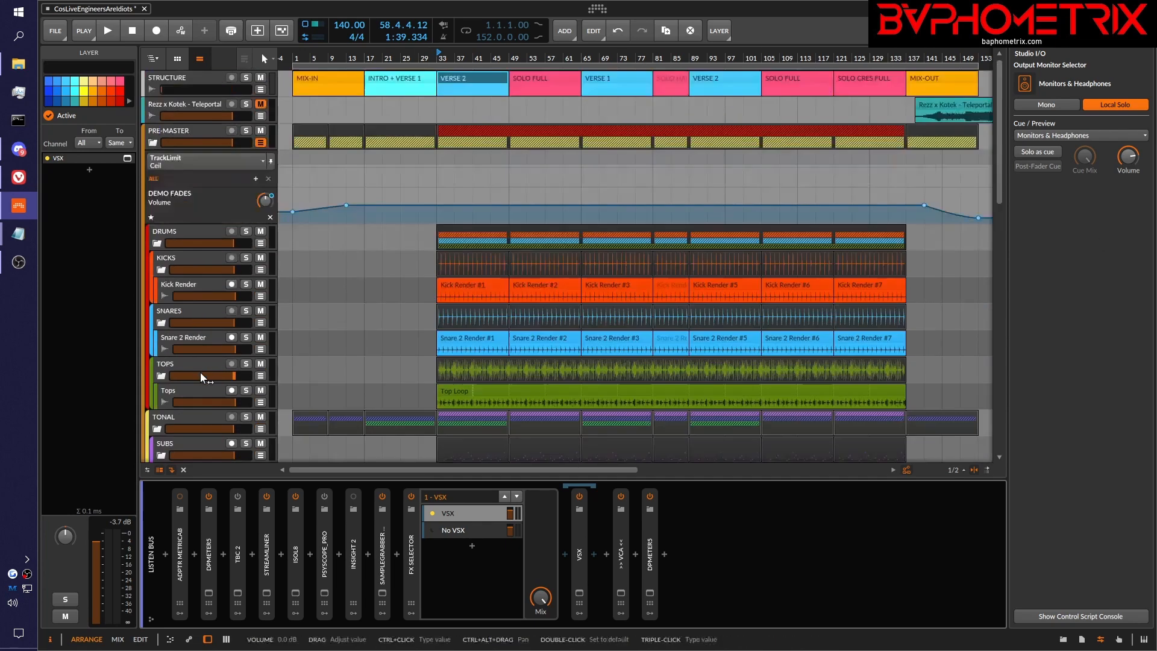
click(204, 129)
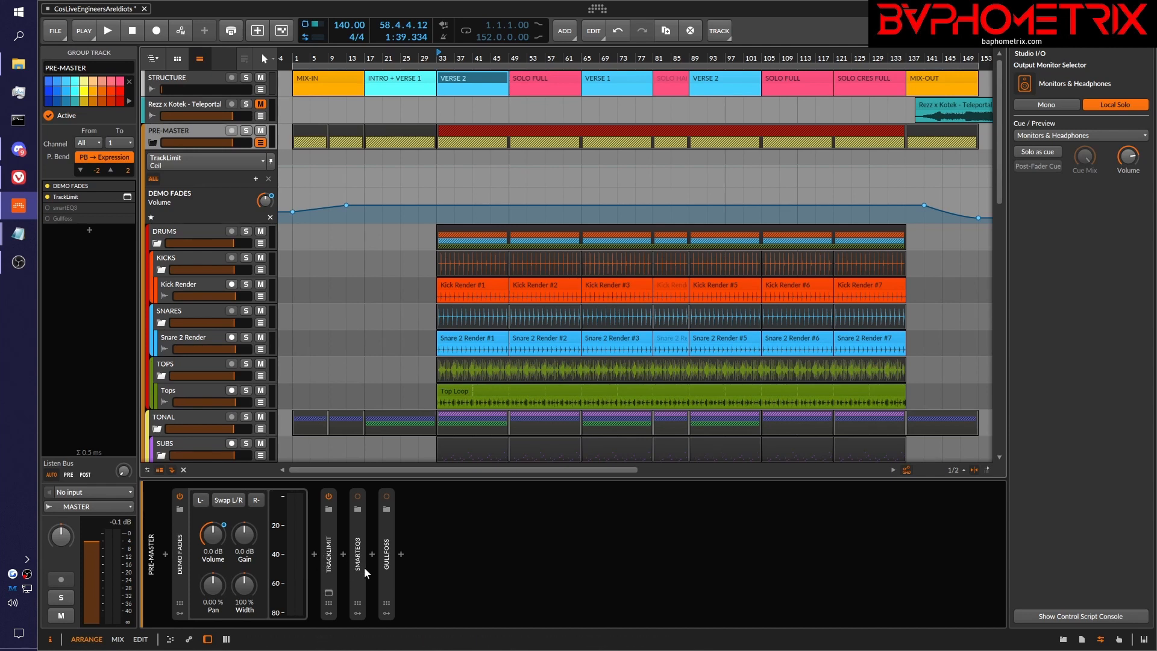
click(389, 560)
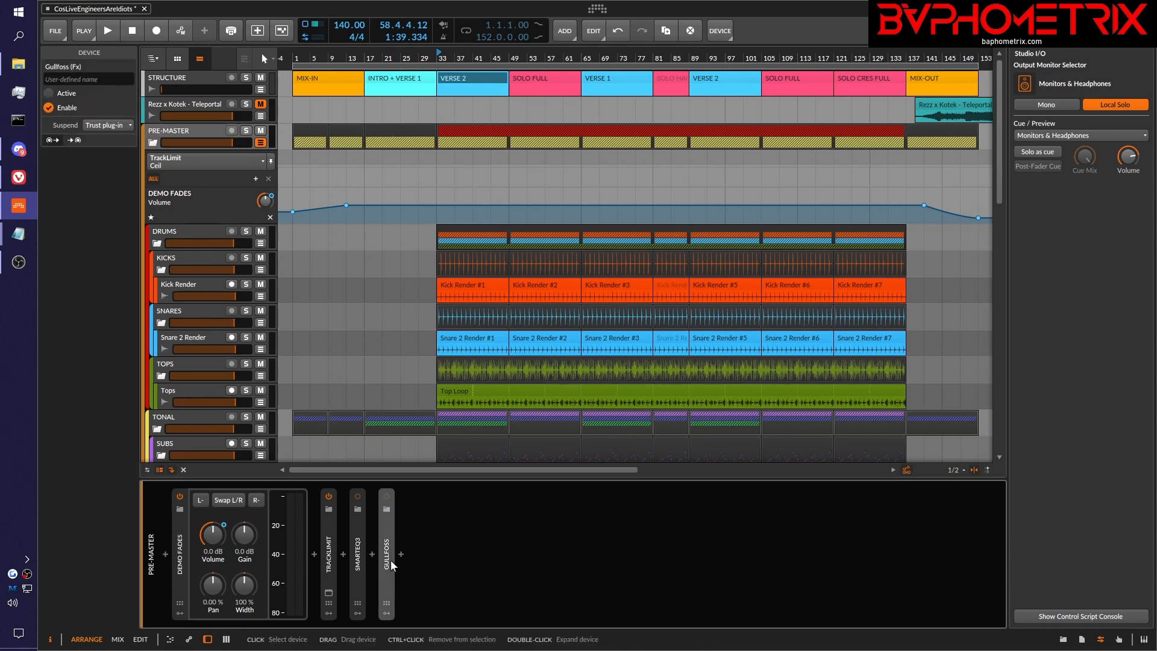
Open the Gullfoss plug-in window from the PRE-MASTER device chain and take Gullfoss out of bypass.
click(387, 592)
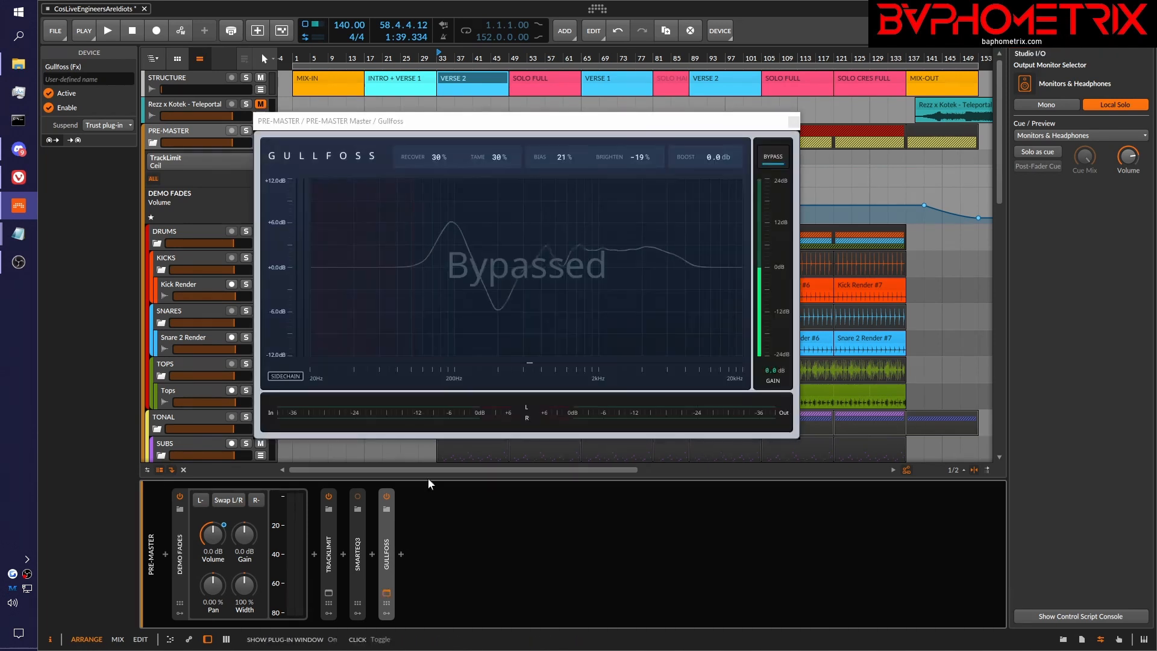
drag(483, 122, 435, 106)
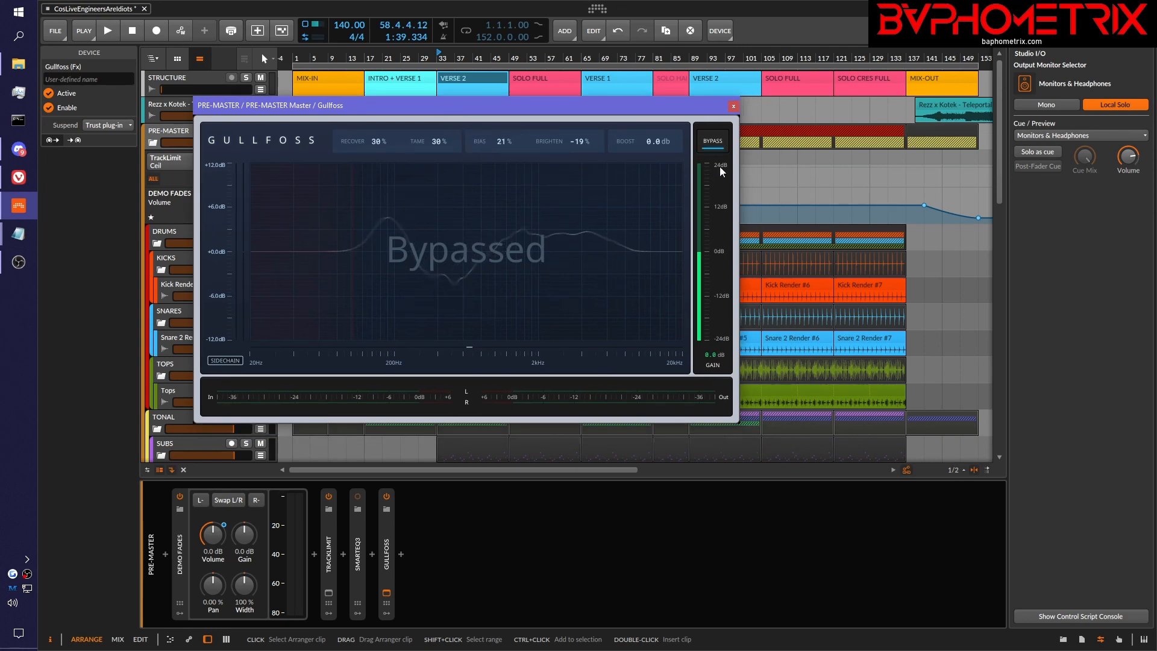
click(719, 141)
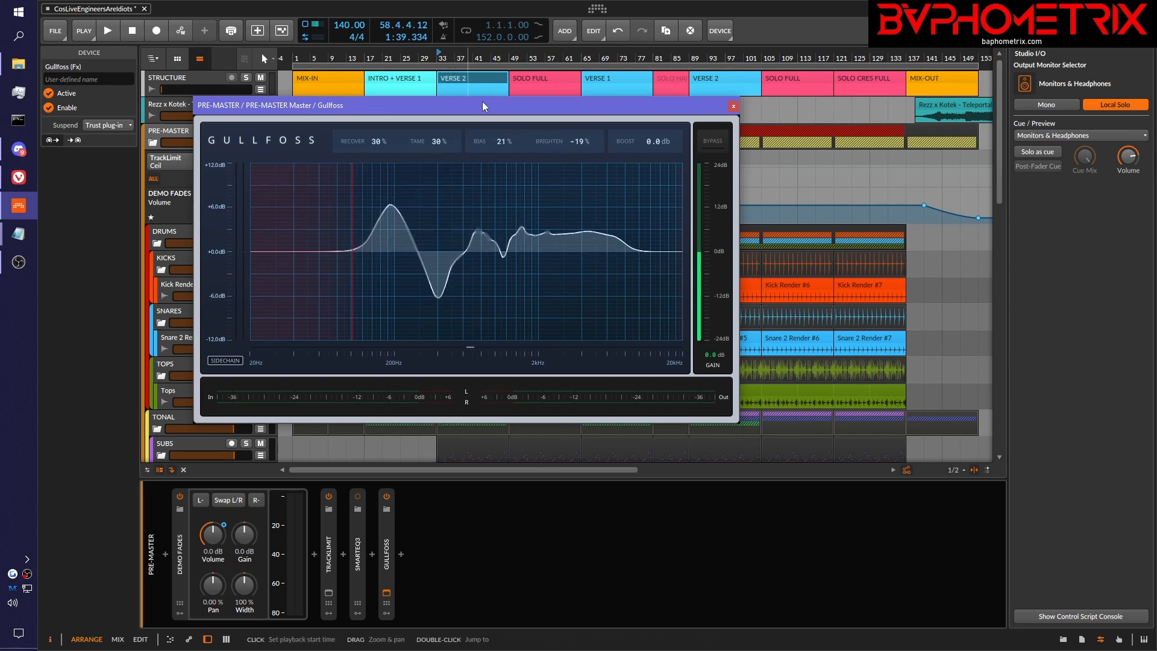
Play from bar 33 and compare the mix with Gullfoss bypassed and engaged, leaving it engaged and playback stopped.
click(714, 142)
click(714, 142)
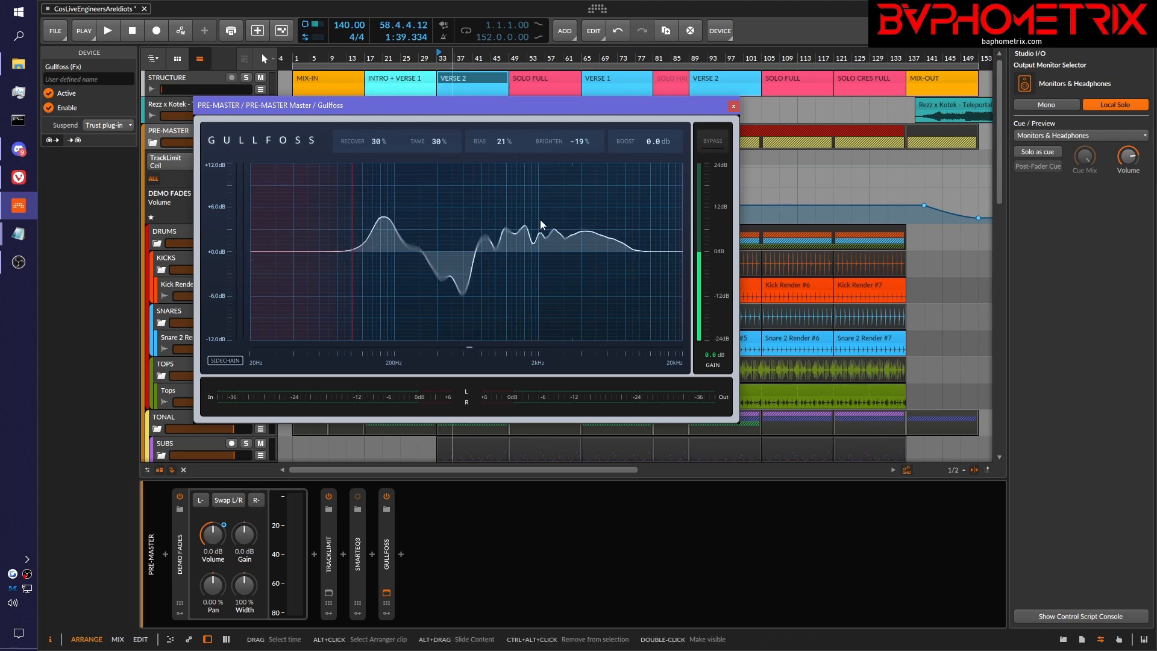
click(718, 141)
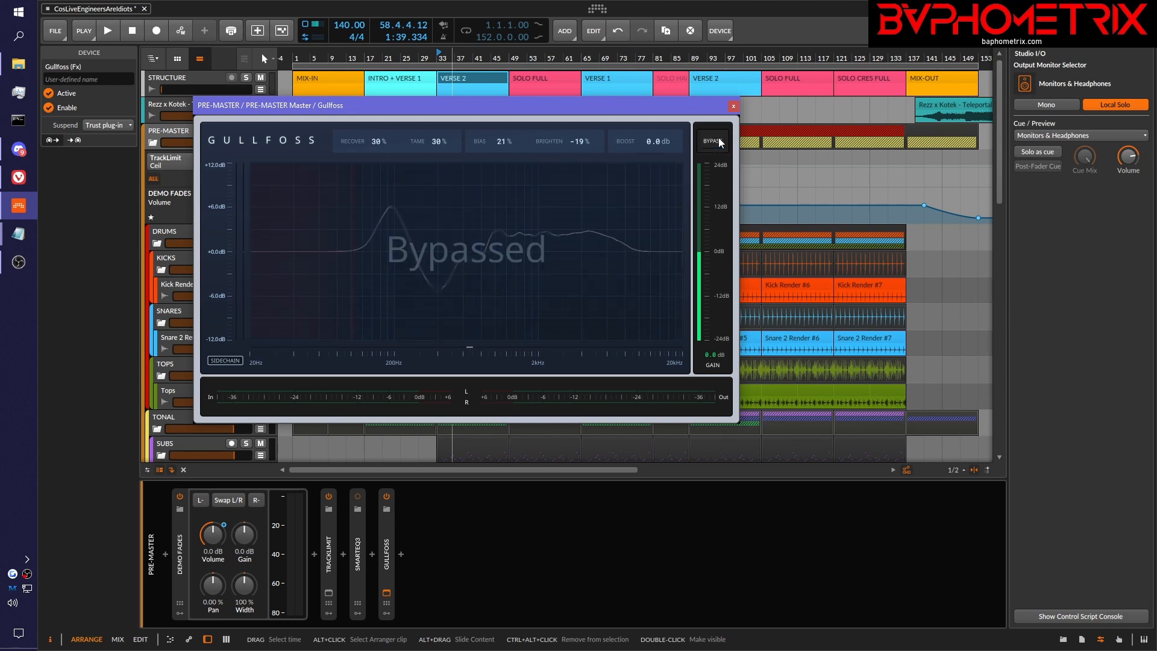
click(718, 141)
click(719, 141)
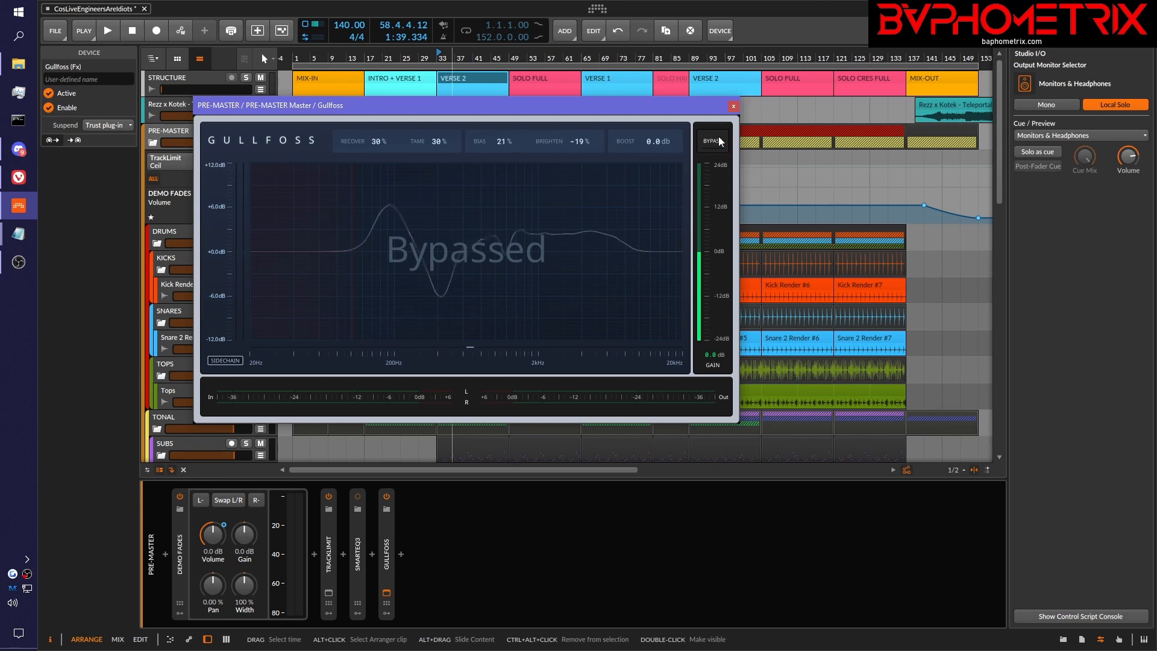
key(space)
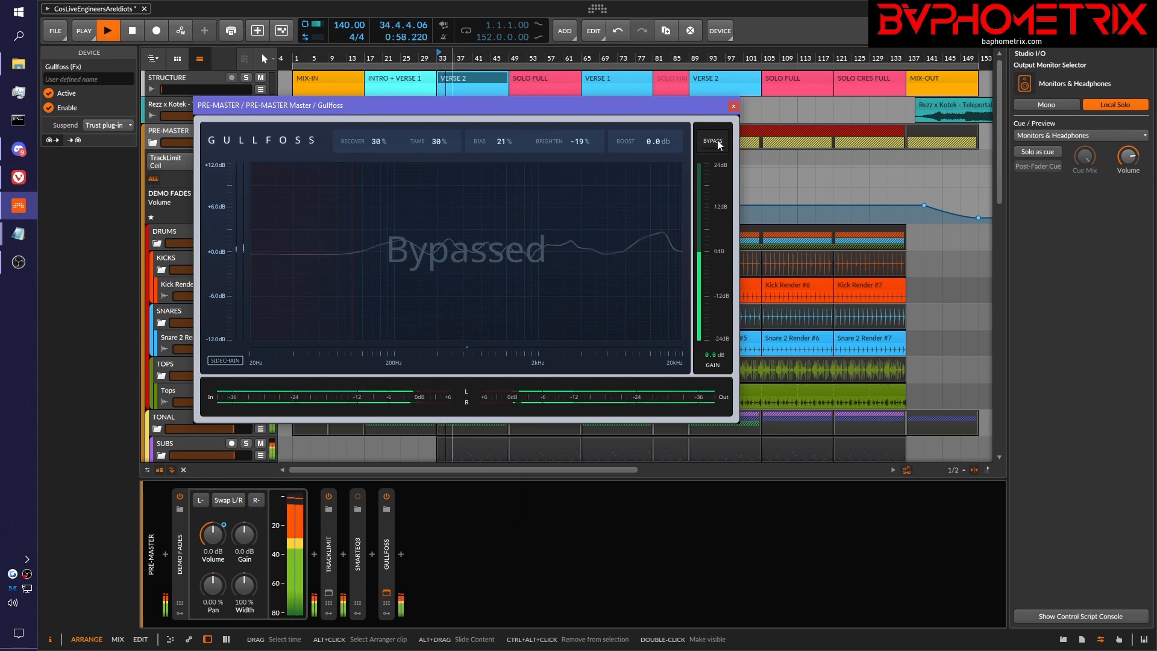
click(718, 141)
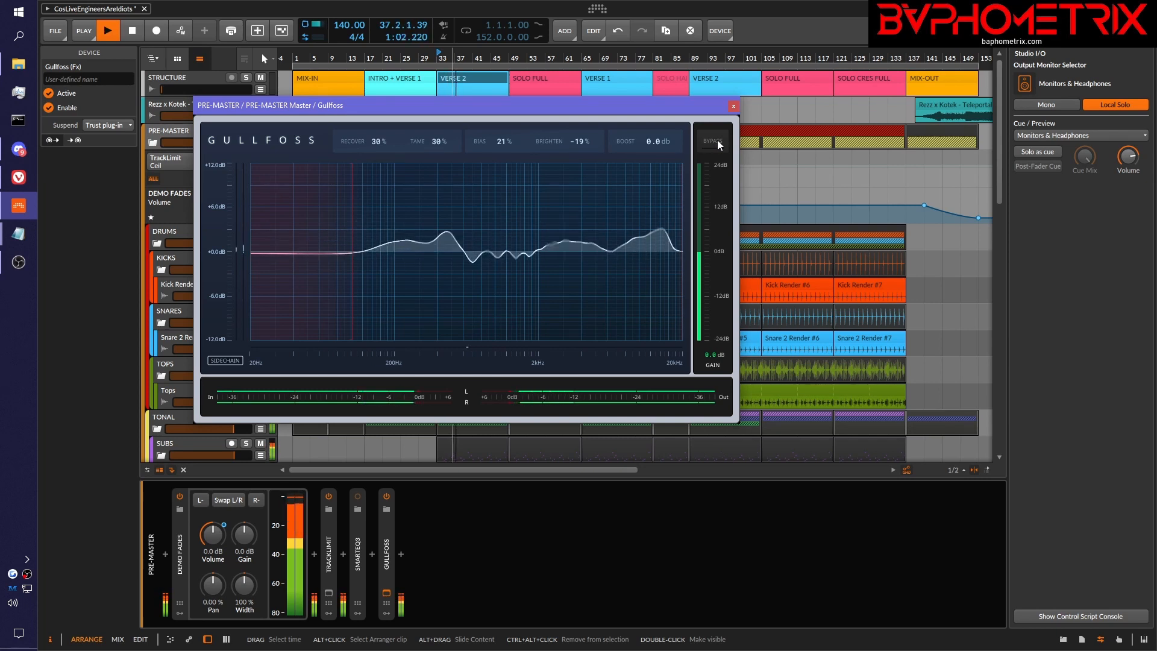
click(718, 143)
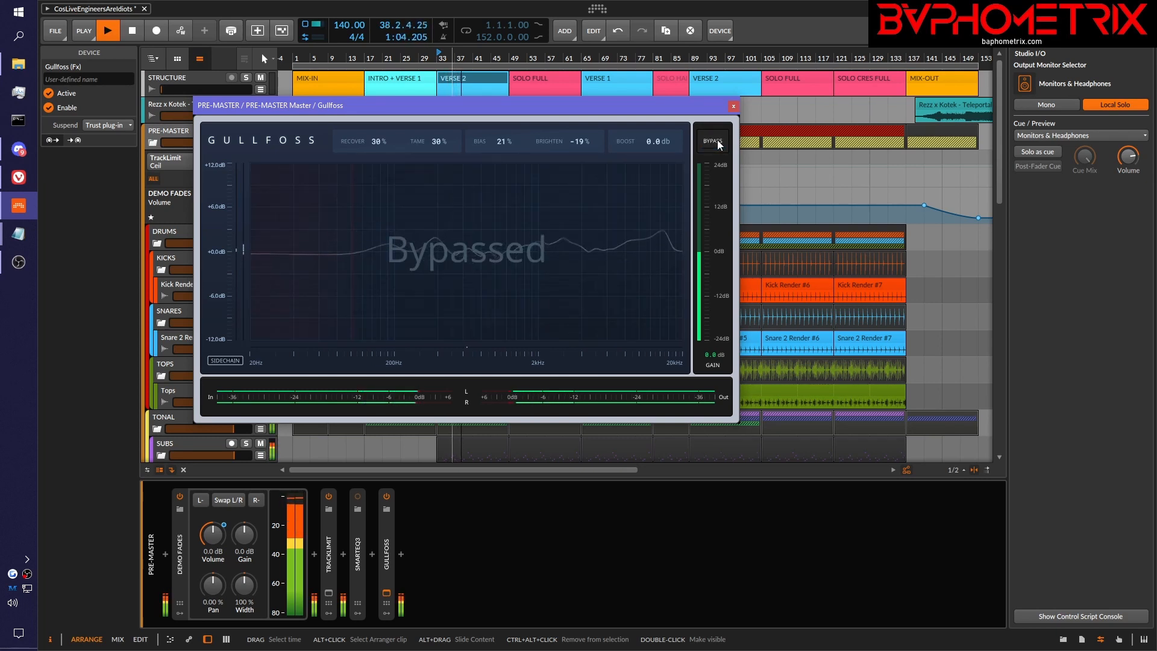
click(718, 143)
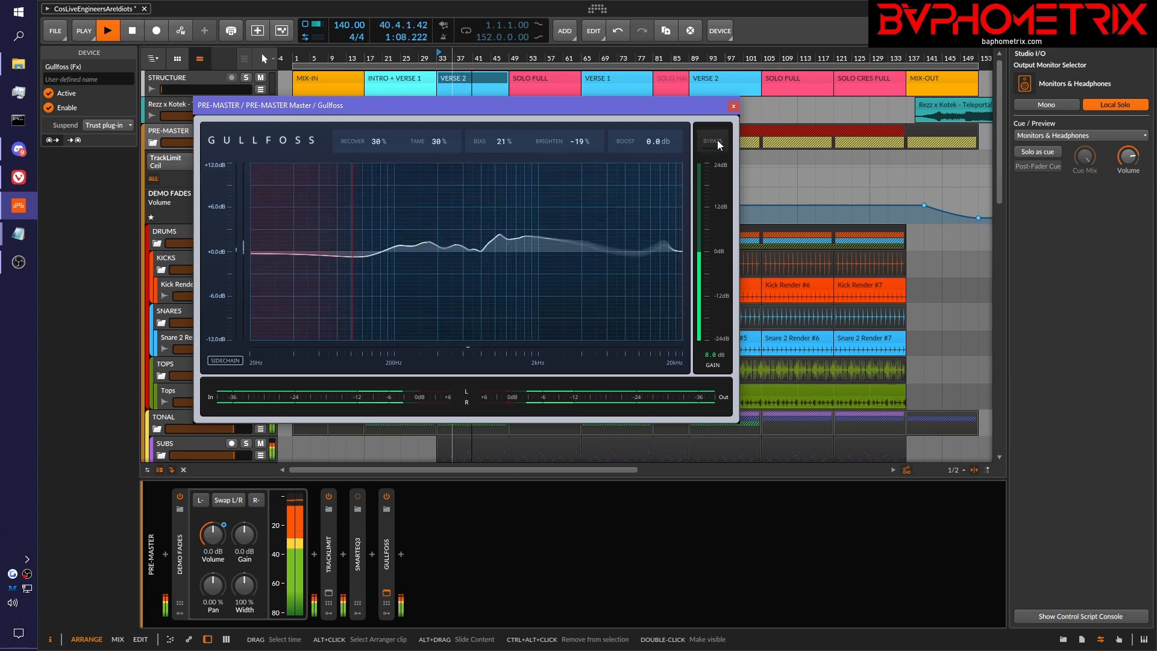
click(718, 143)
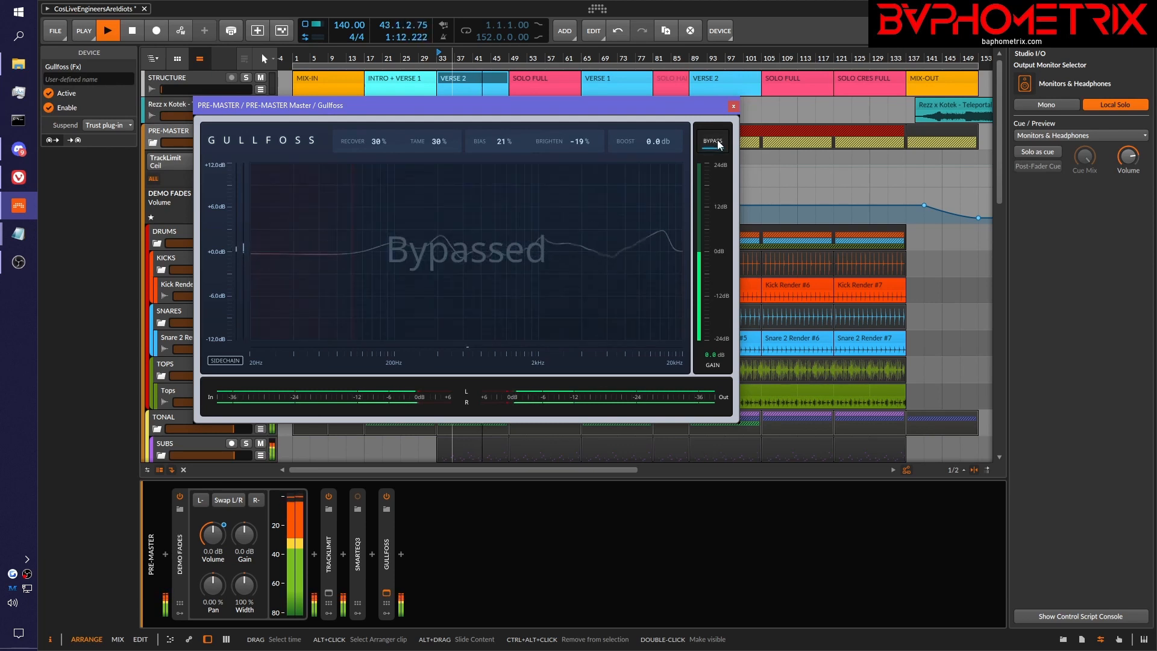
click(718, 142)
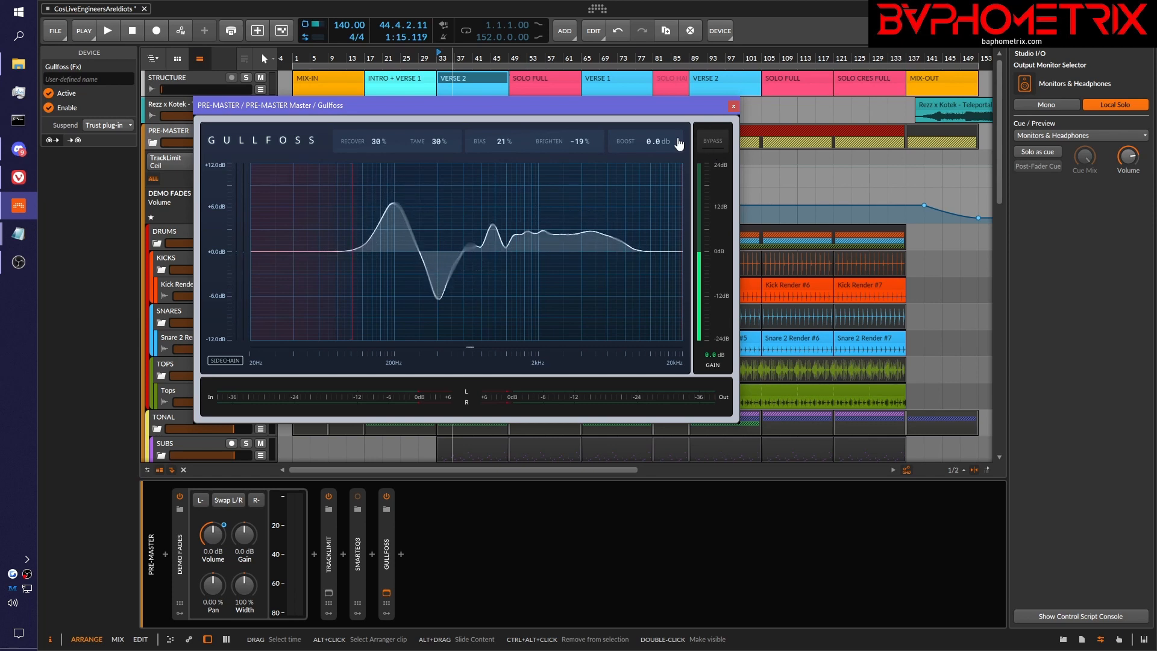
Move the Gullfoss window aside over the arrangement and close it.
drag(649, 105, 852, 127)
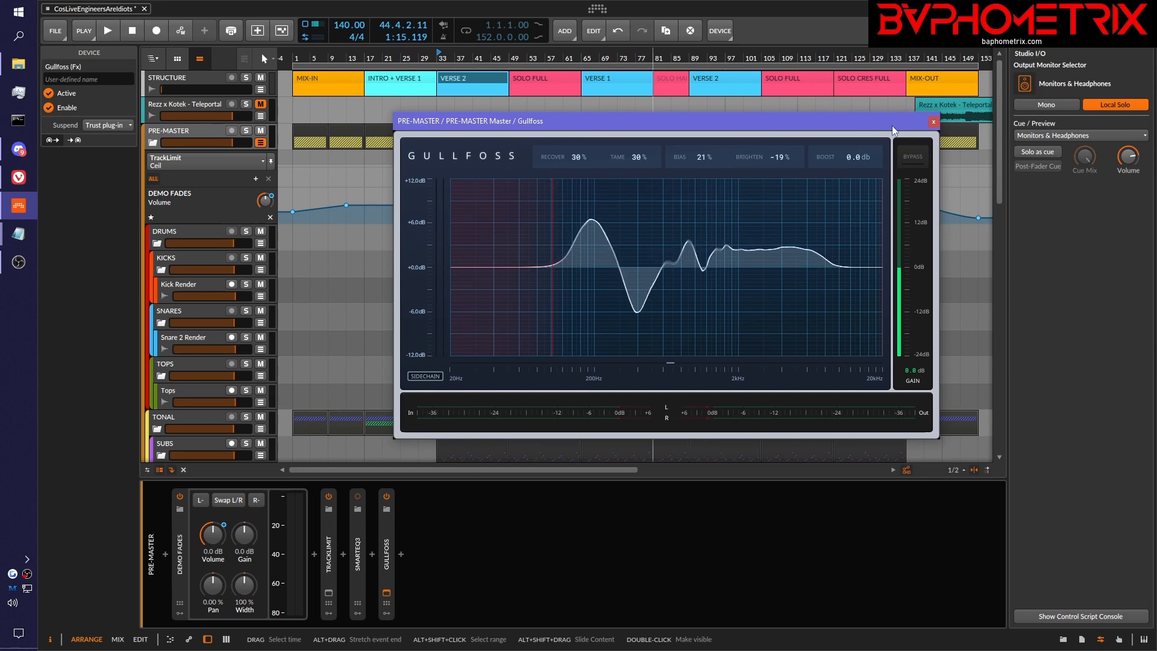
drag(892, 125, 768, 128)
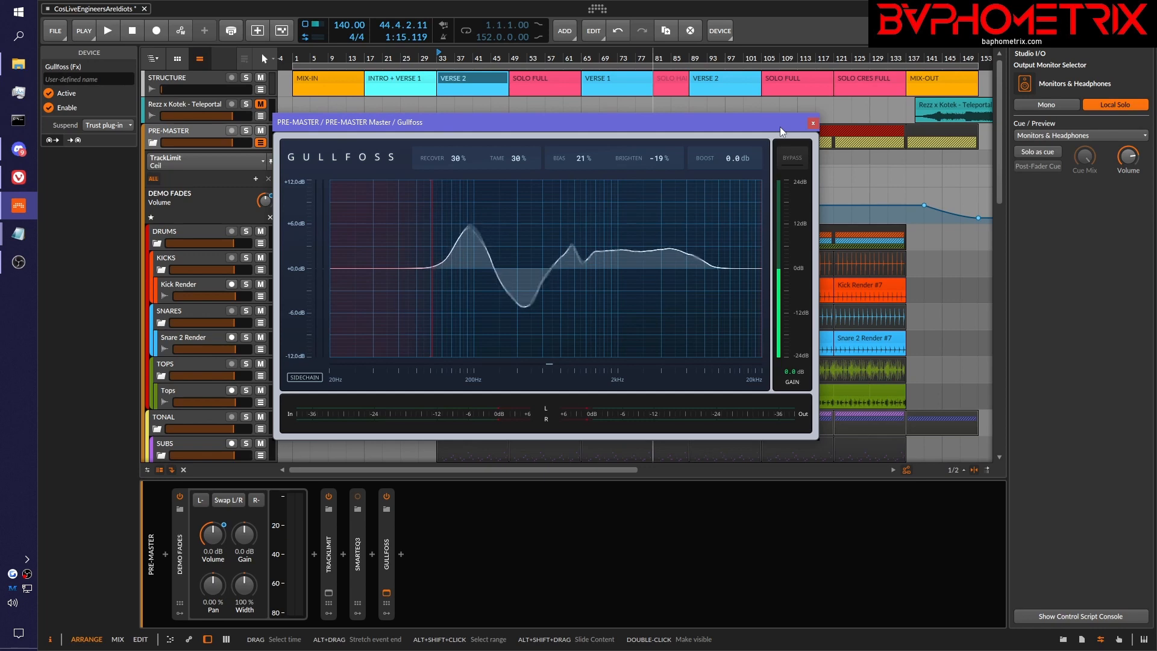
click(814, 124)
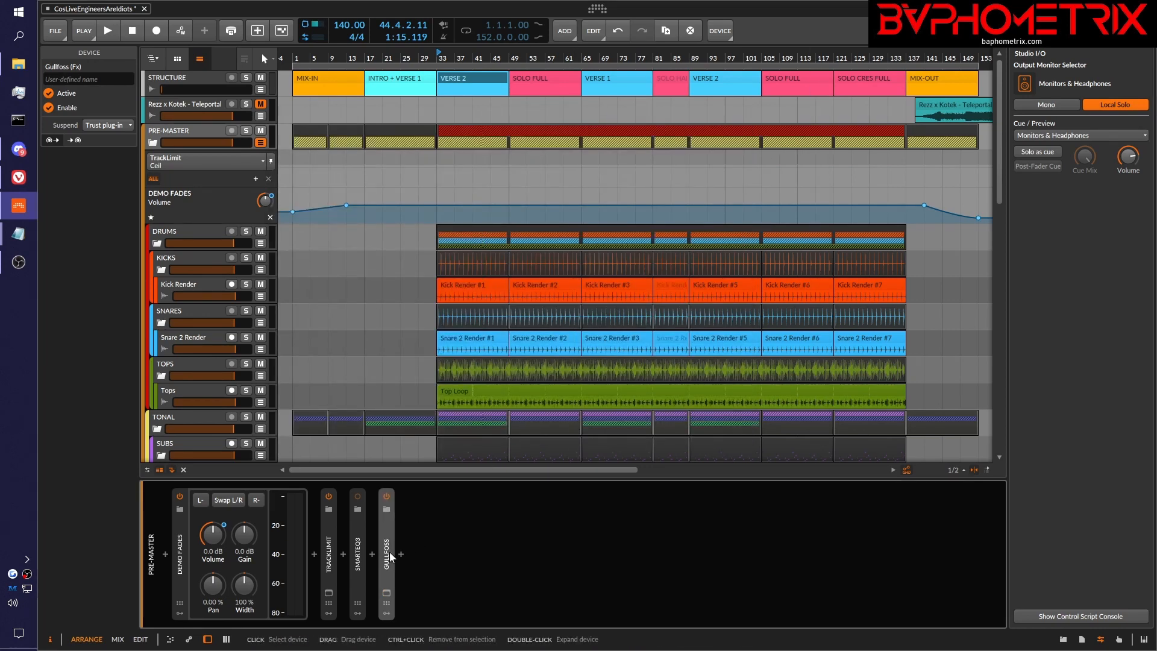
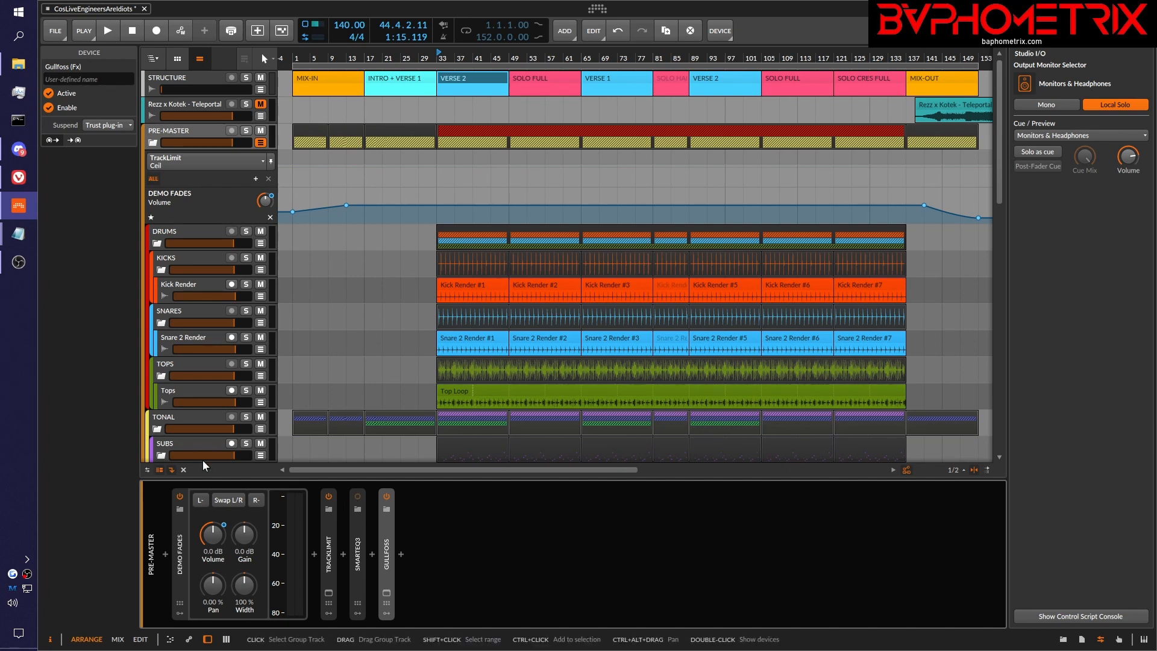
Open the Pro-L 2 limiter window from the MASTER track and move it clear of the track list to inspect its gain control.
scroll(200, 414, down, 10)
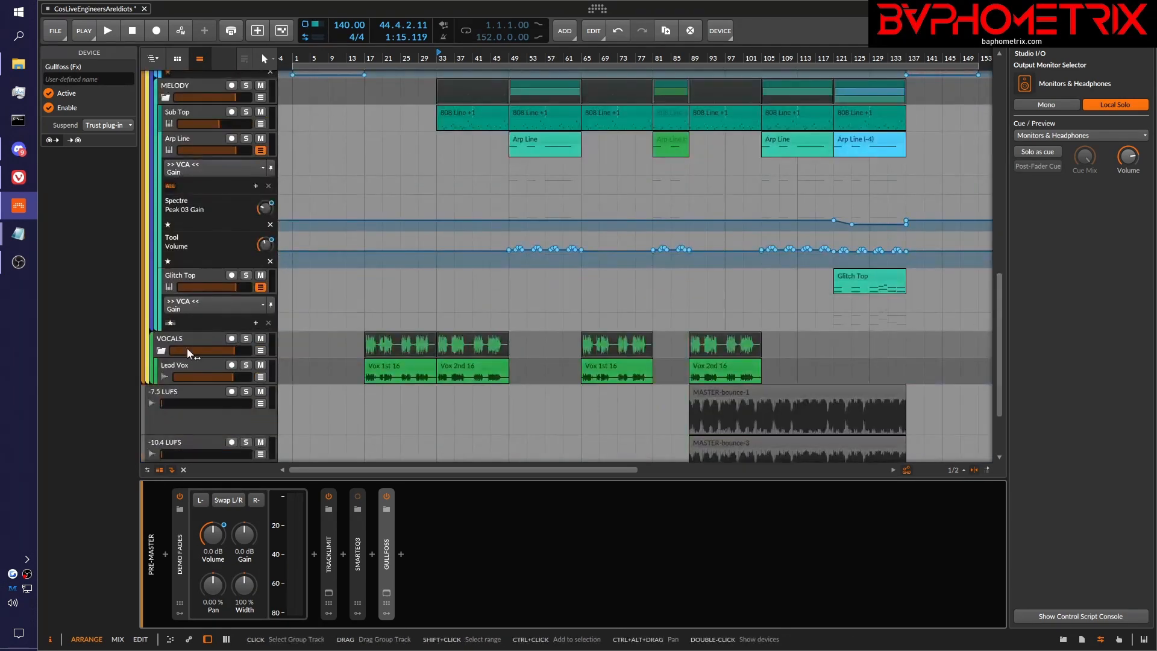
scroll(204, 338, down, 3)
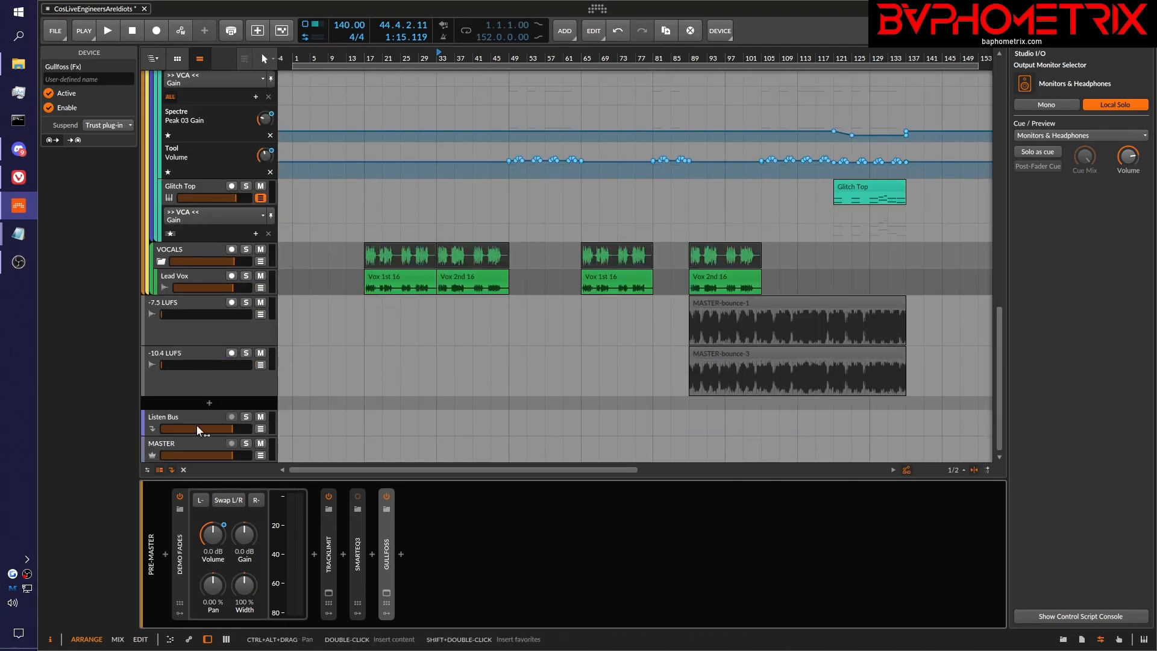
click(195, 447)
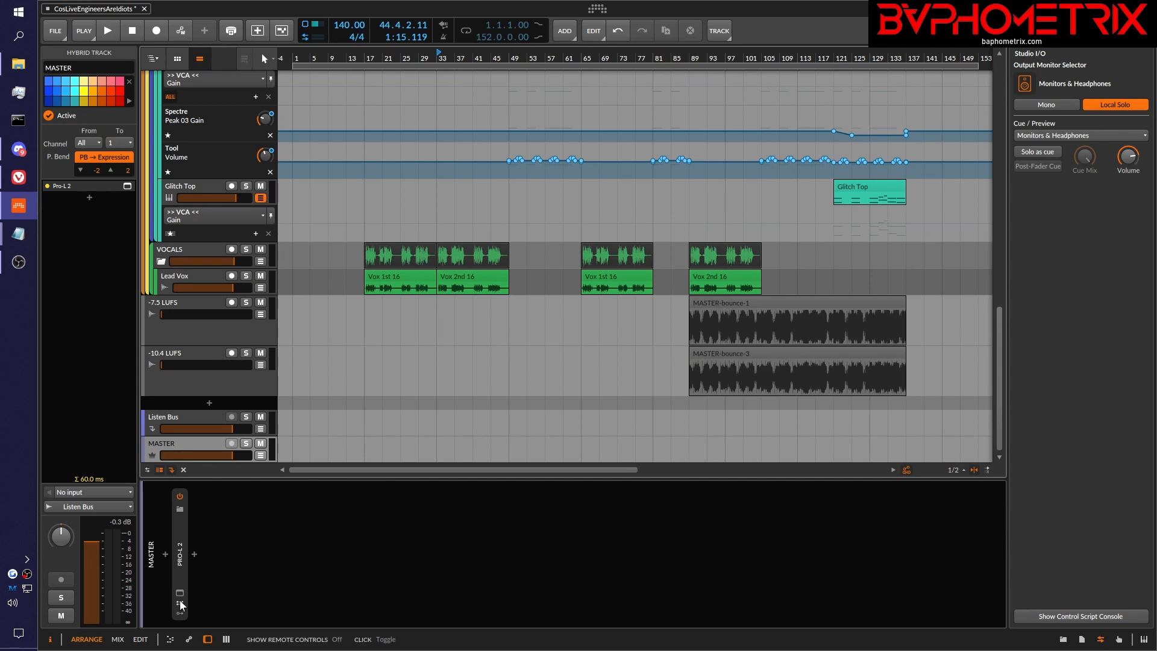
click(181, 594)
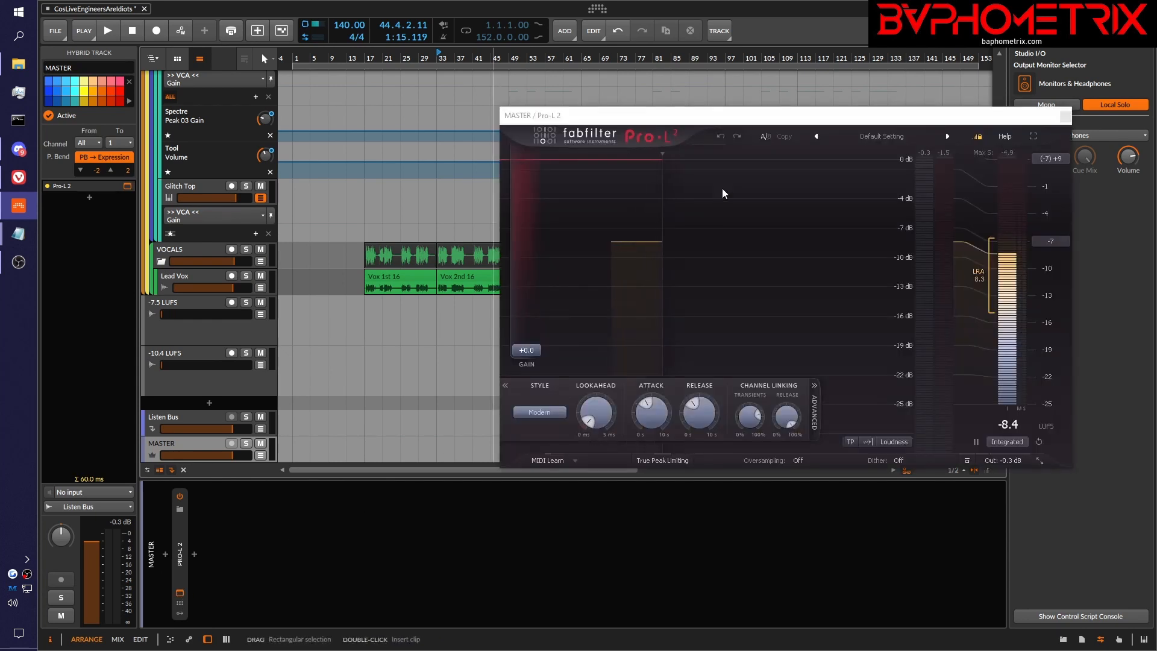
drag(743, 123, 801, 173)
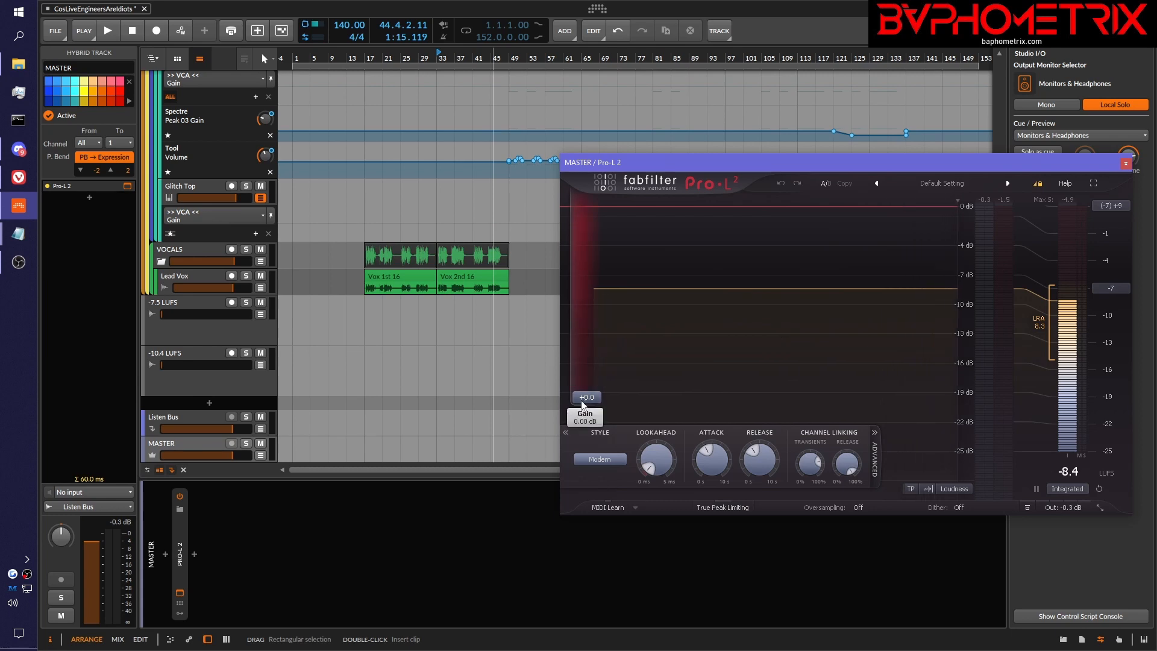
drag(583, 402, 578, 481)
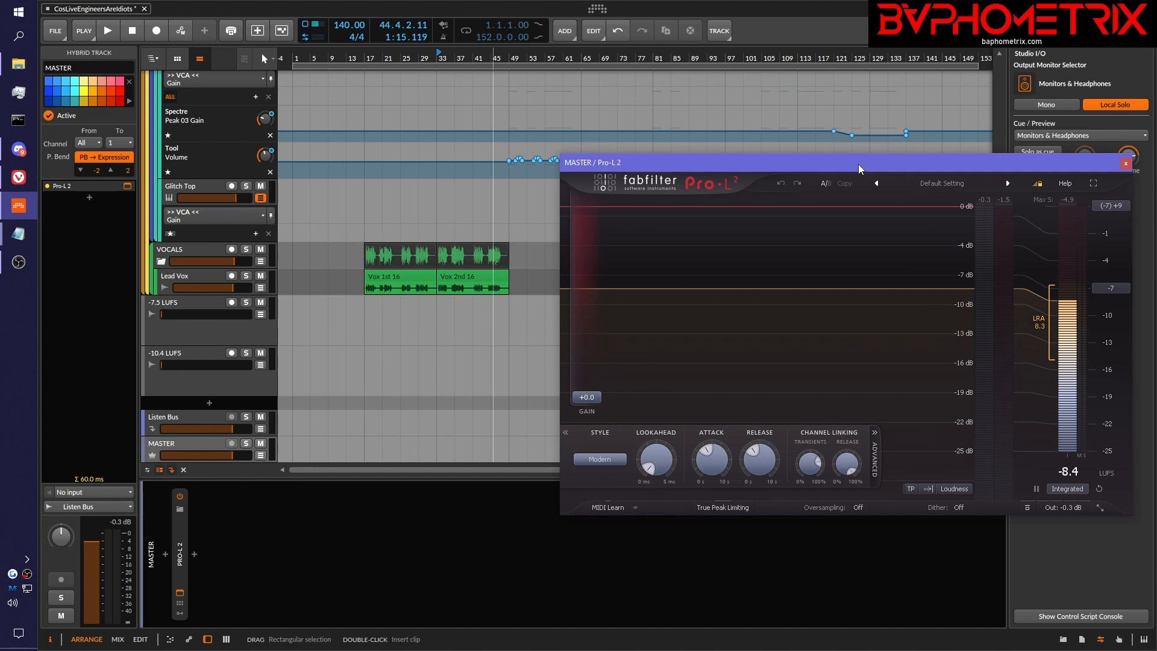
Play the mix from bar 33 with Gullfoss bypassed, stop playback, and take Gullfoss out of bypass.
key(space)
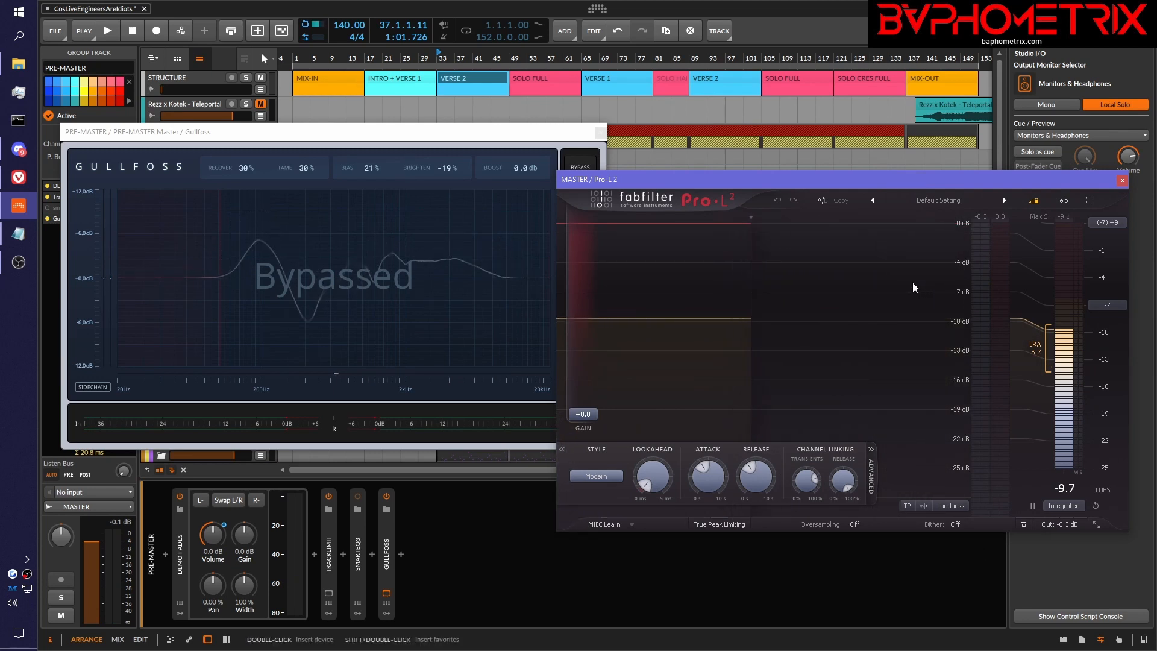
click(565, 159)
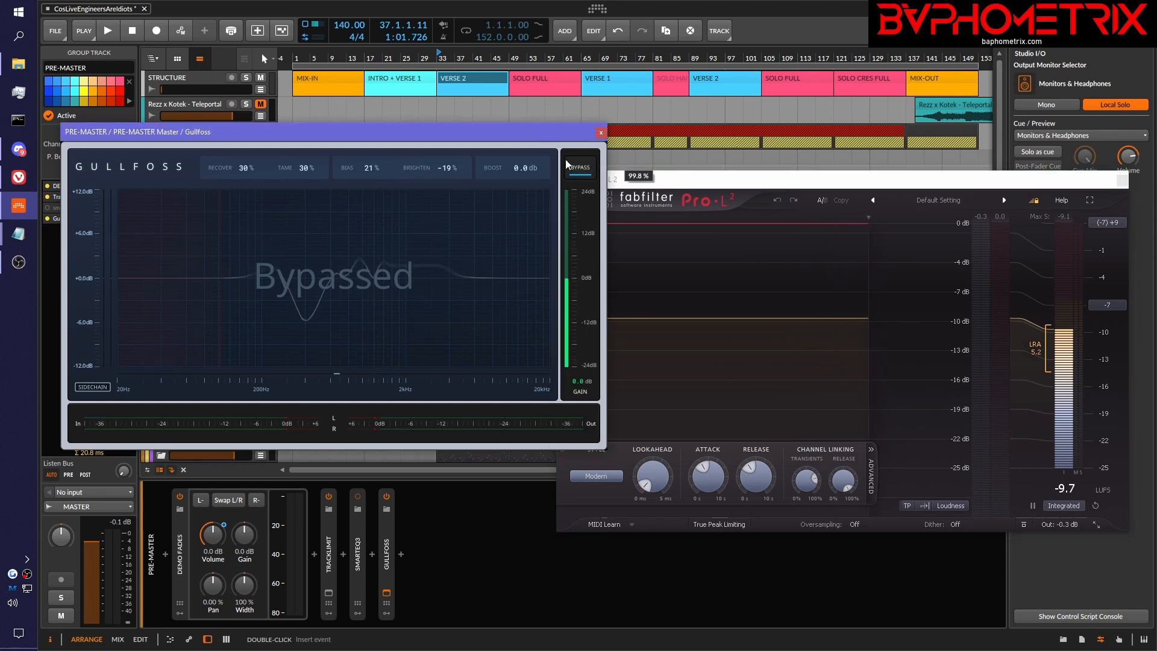
click(577, 169)
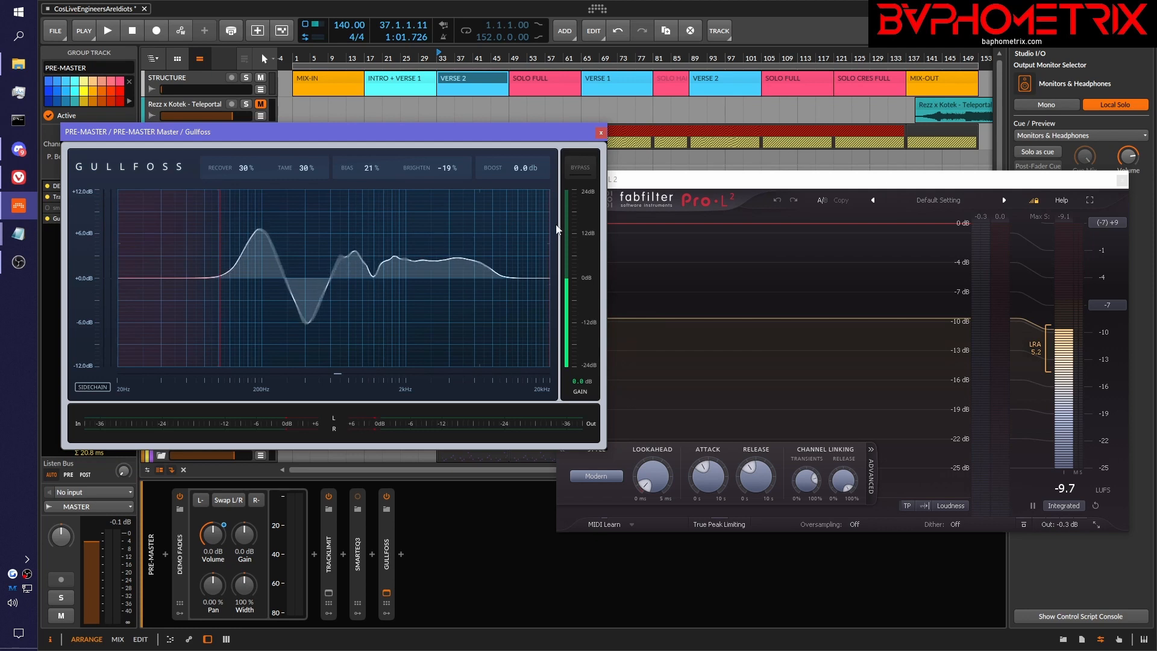
Play from bar 33 with Gullfoss engaged and watch the Pro-L 2 loudness and gain-reduction meters, moving its window lower before stopping.
click(843, 187)
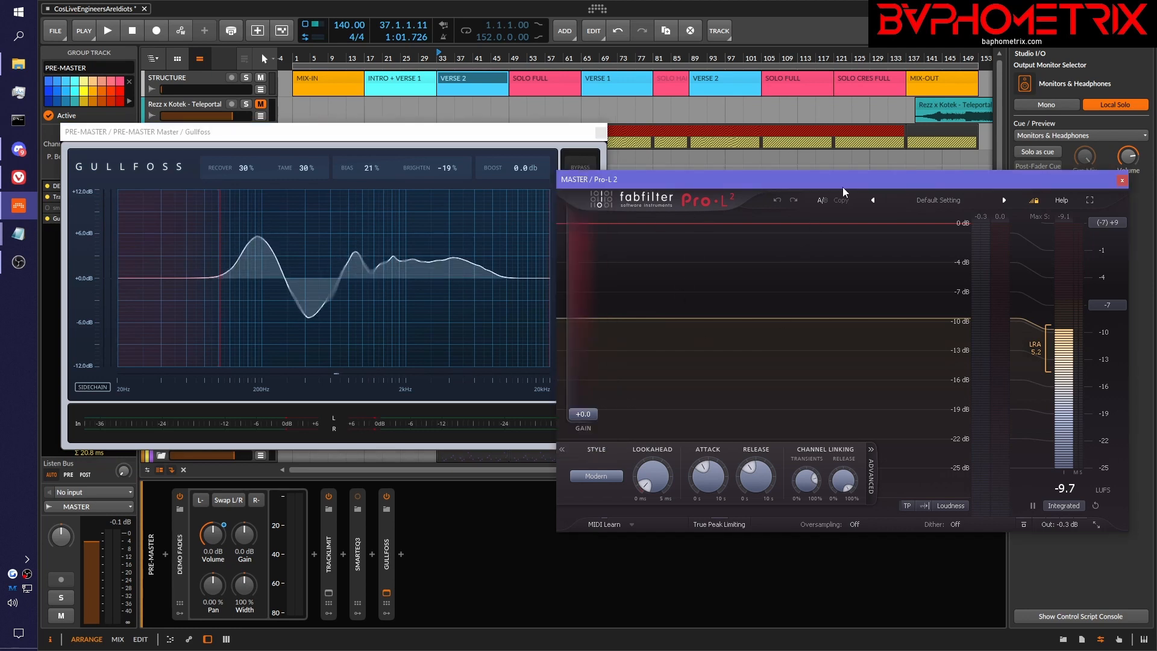
key(space)
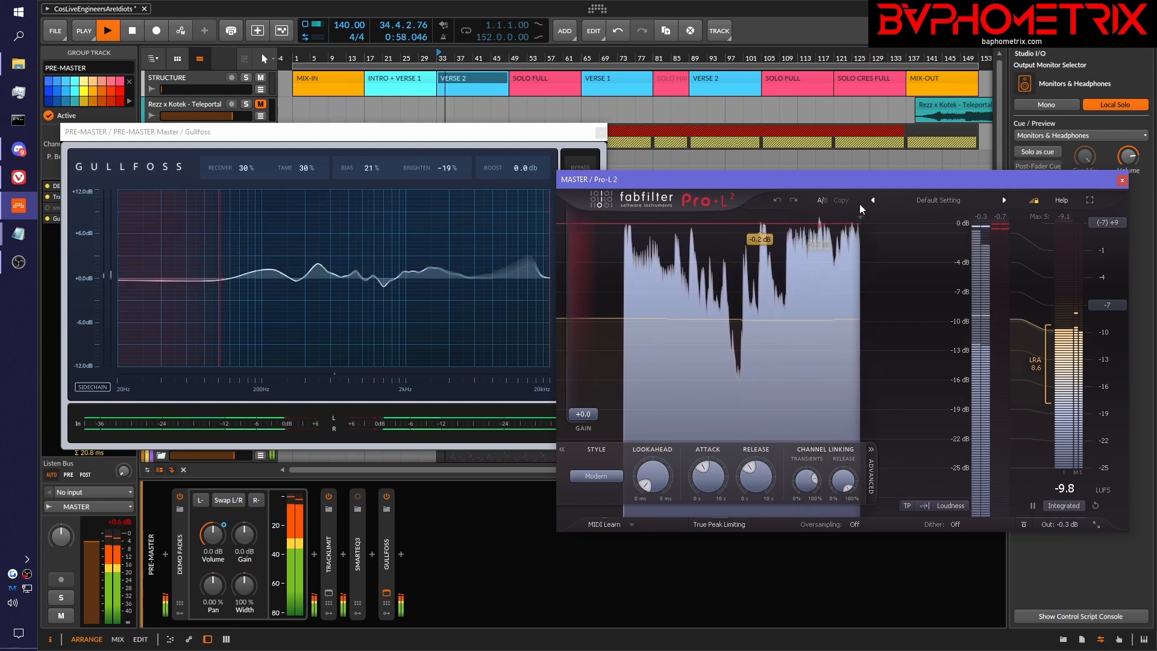
drag(835, 219, 834, 221)
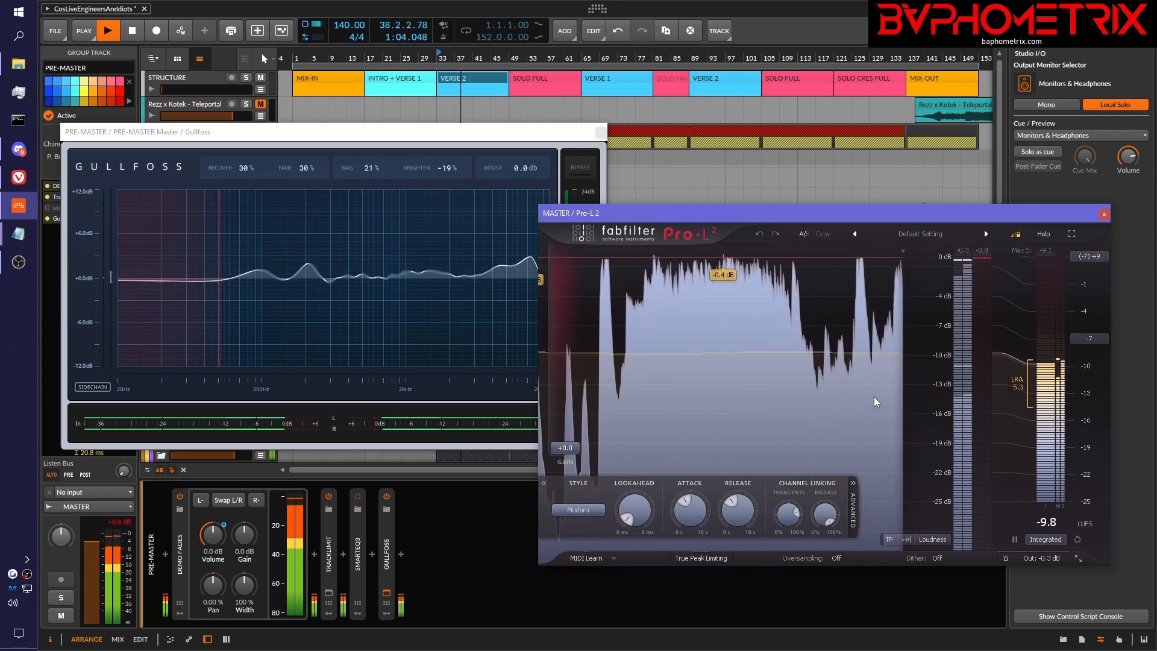
key(space)
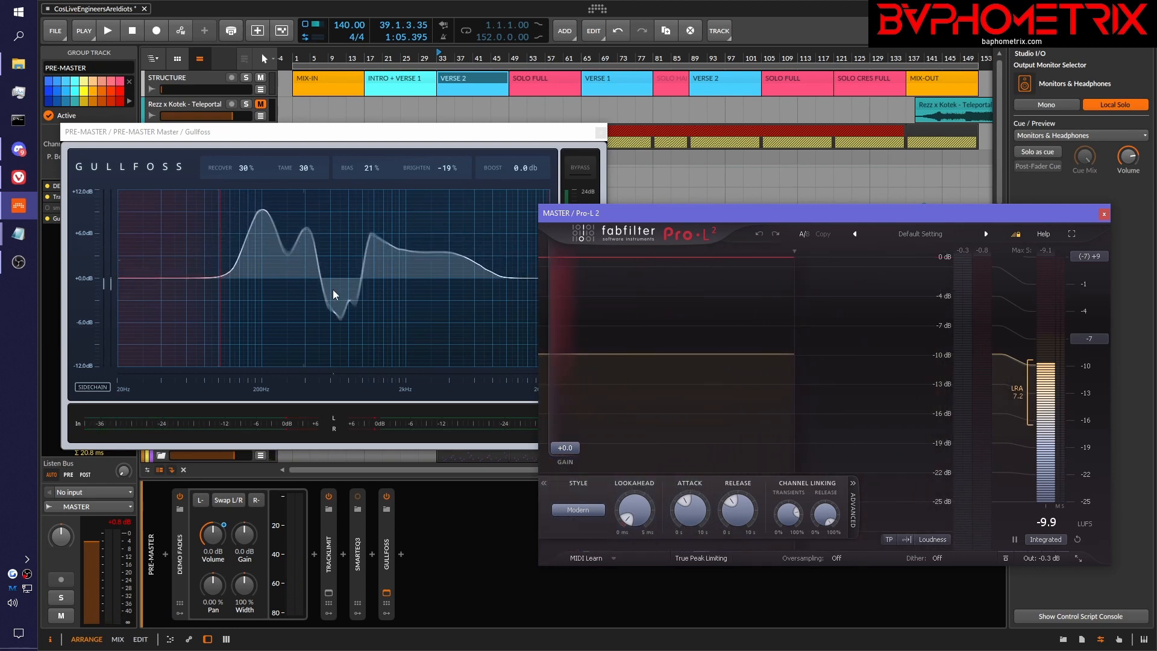
Play the SOLO CRES FULL section from bar 121, check the limiting and loudness in Pro-L 2, and stop playback.
click(870, 76)
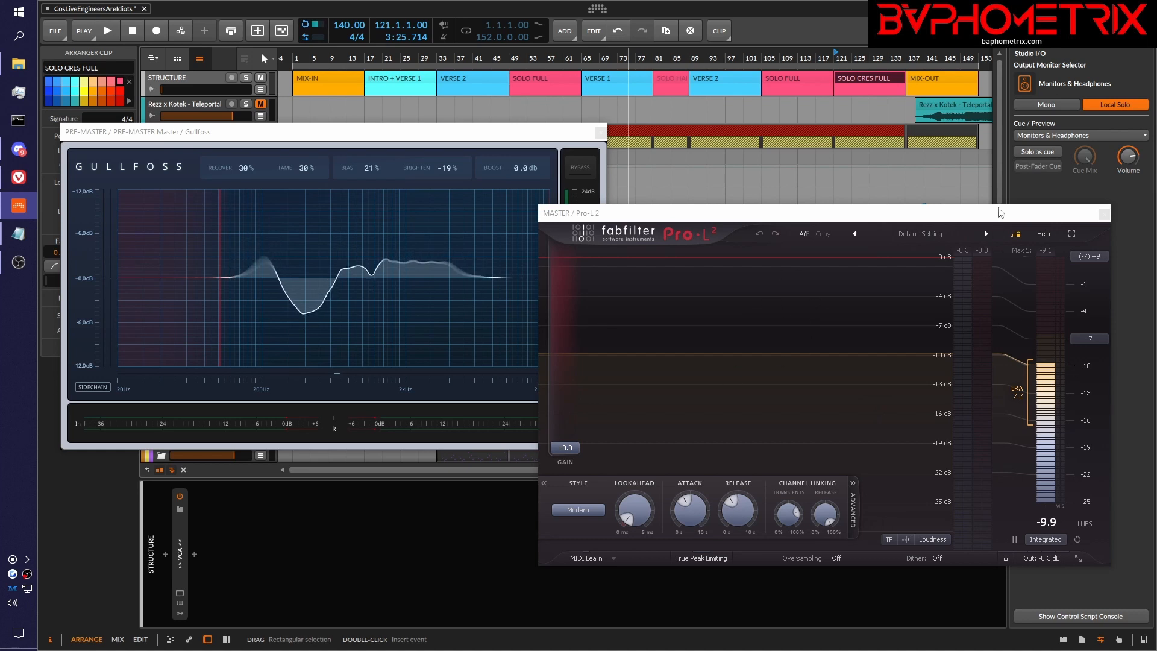
key(space)
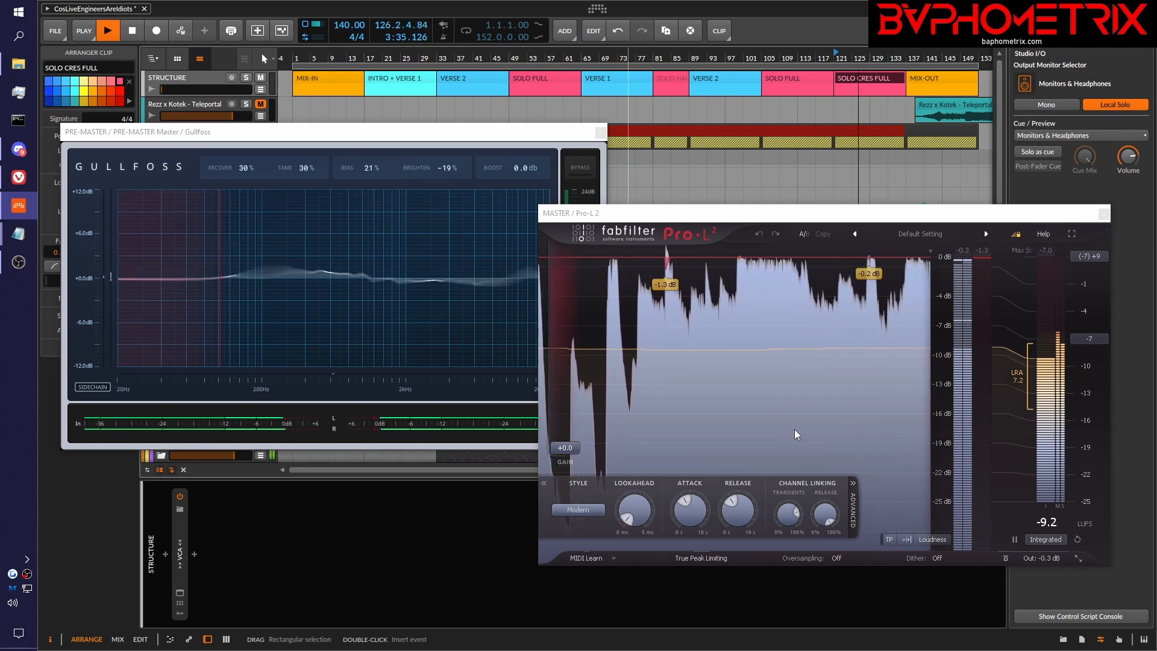
key(space)
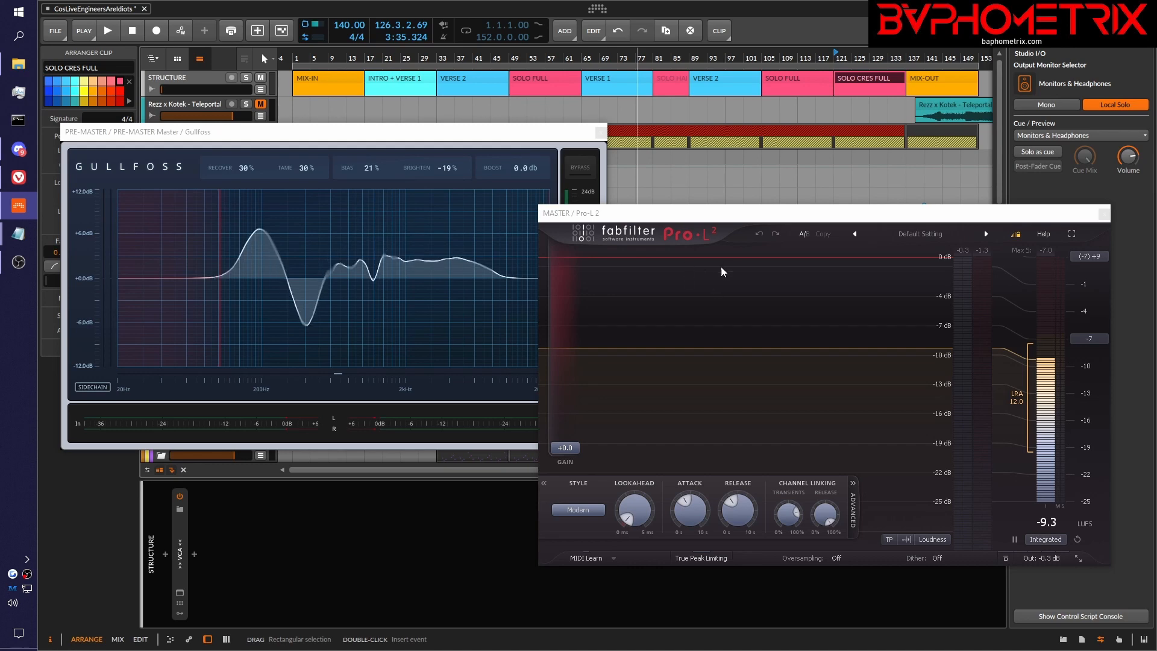
Close the Gullfoss window and deactivate the Gullfoss device on PRE-MASTER, keeping the Pro-L 2 gain at 0.0 dB.
click(601, 133)
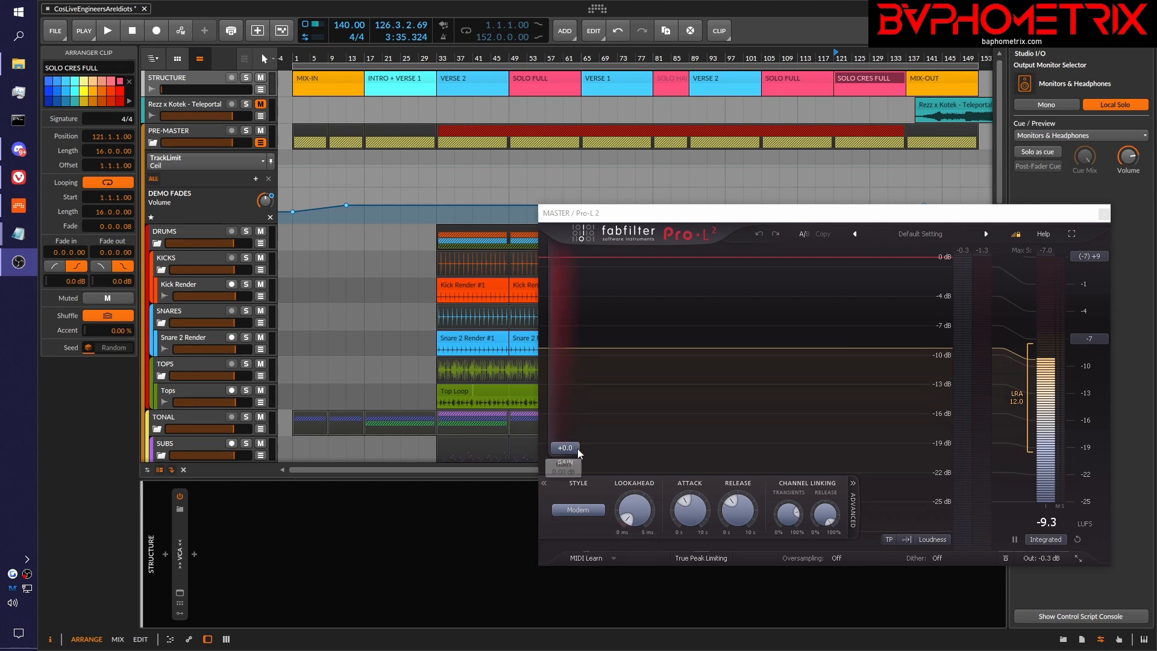
drag(578, 449, 580, 410)
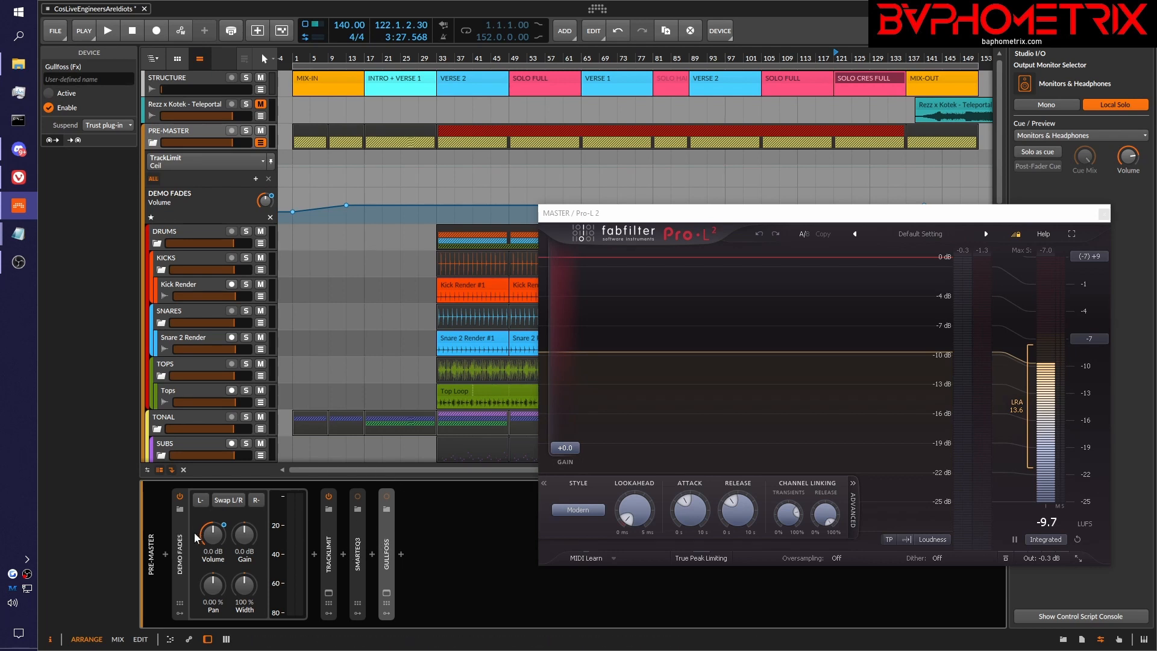
Play the SOLO CRES FULL section with Gullfoss deactivated, check the integrated loudness in Pro-L 2, and stop playback.
click(764, 214)
key(space)
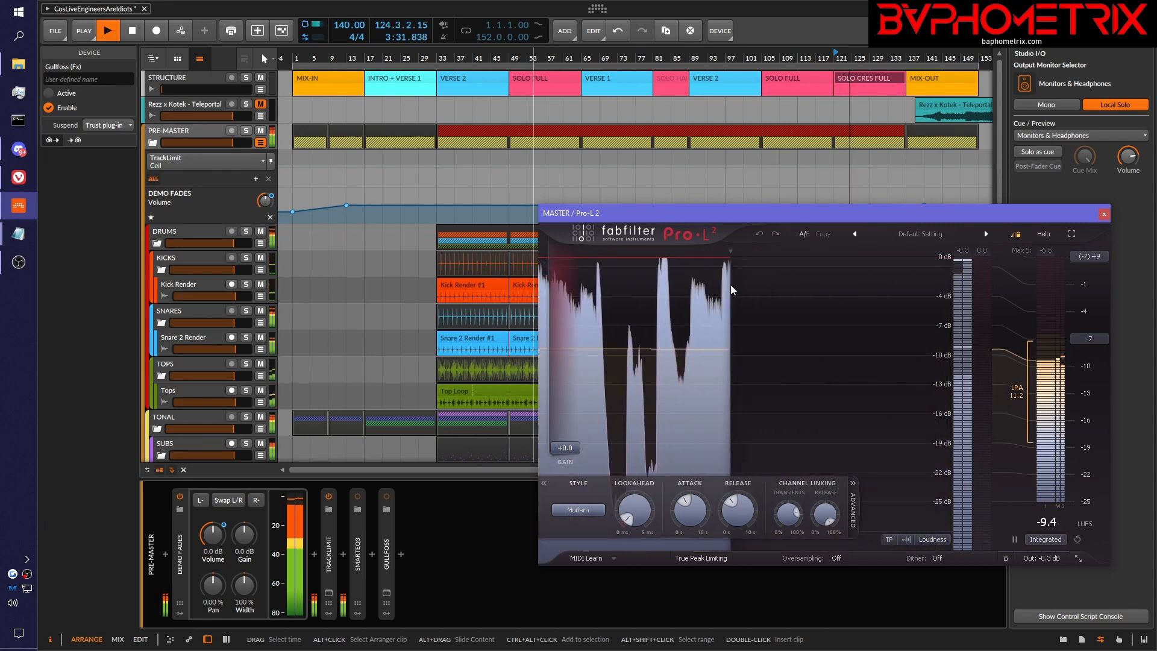
key(space)
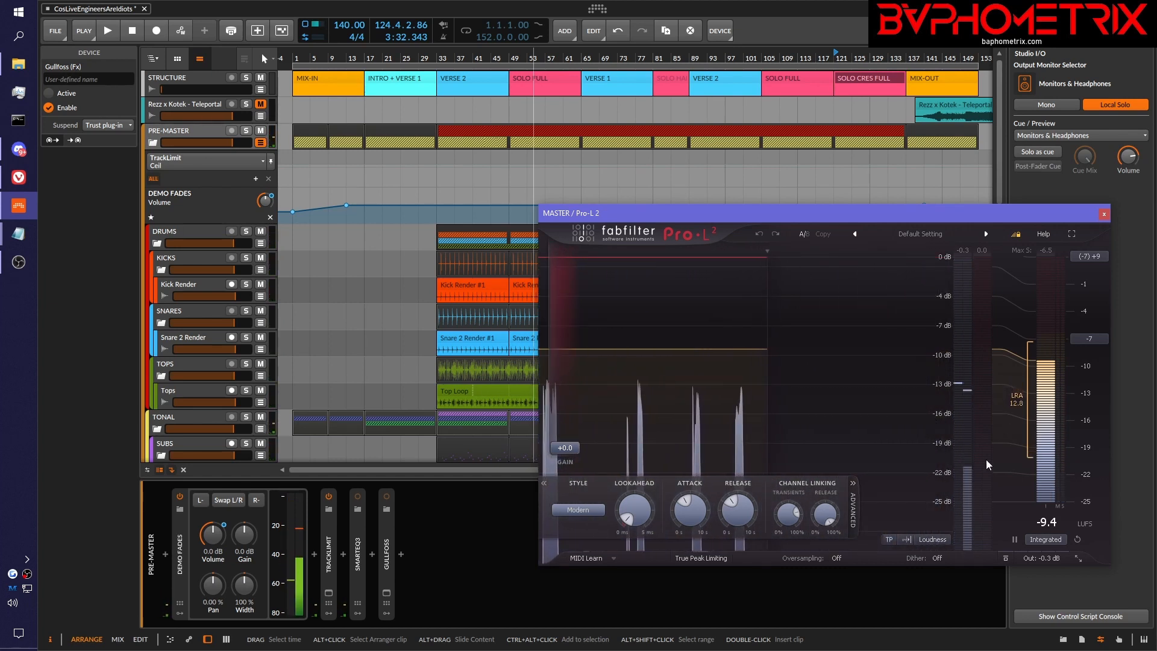
mouse_move(1046, 557)
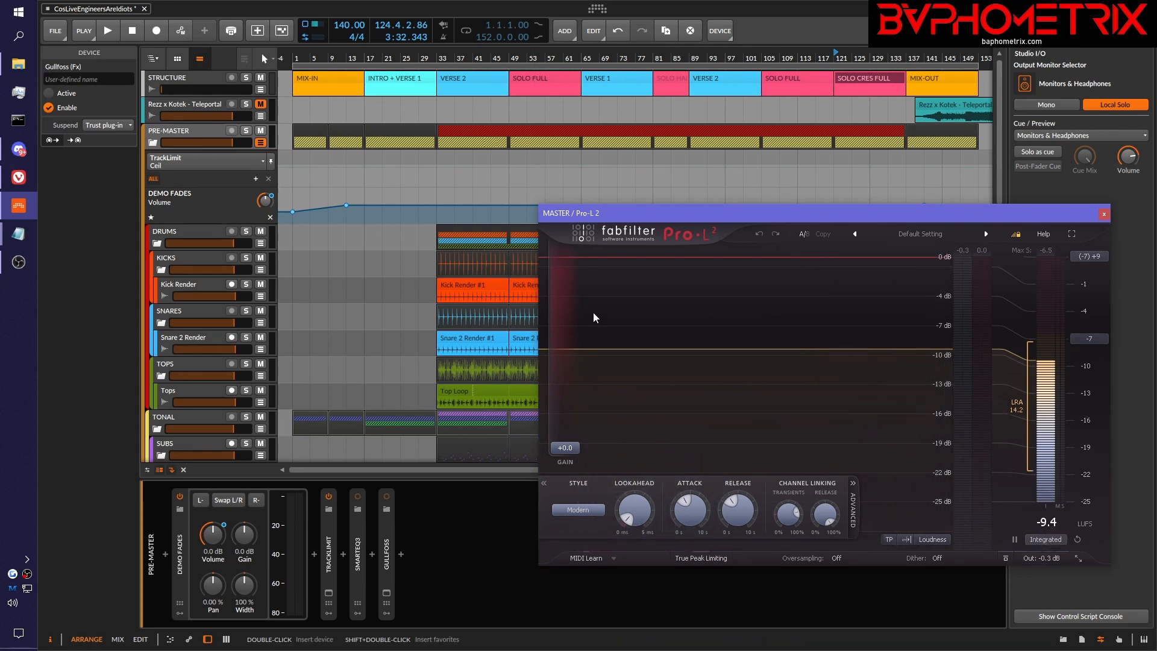
Open the VCA plug-in on the STRUCTURE track and lower its Group A gain to -7.00 dB.
click(201, 81)
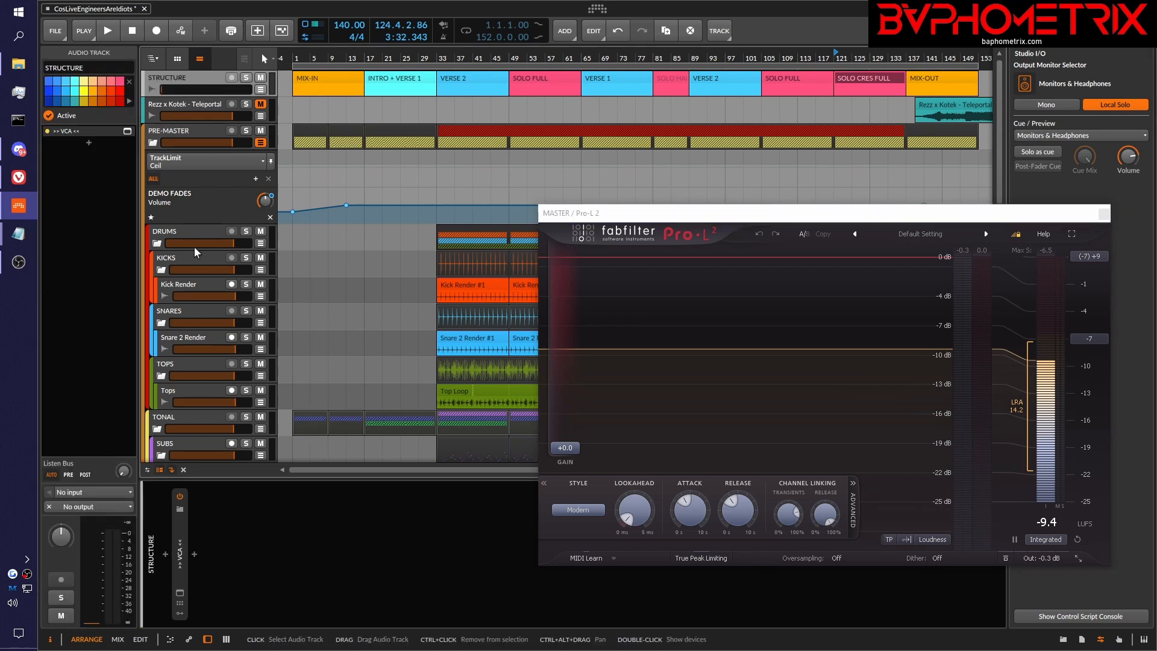
click(181, 593)
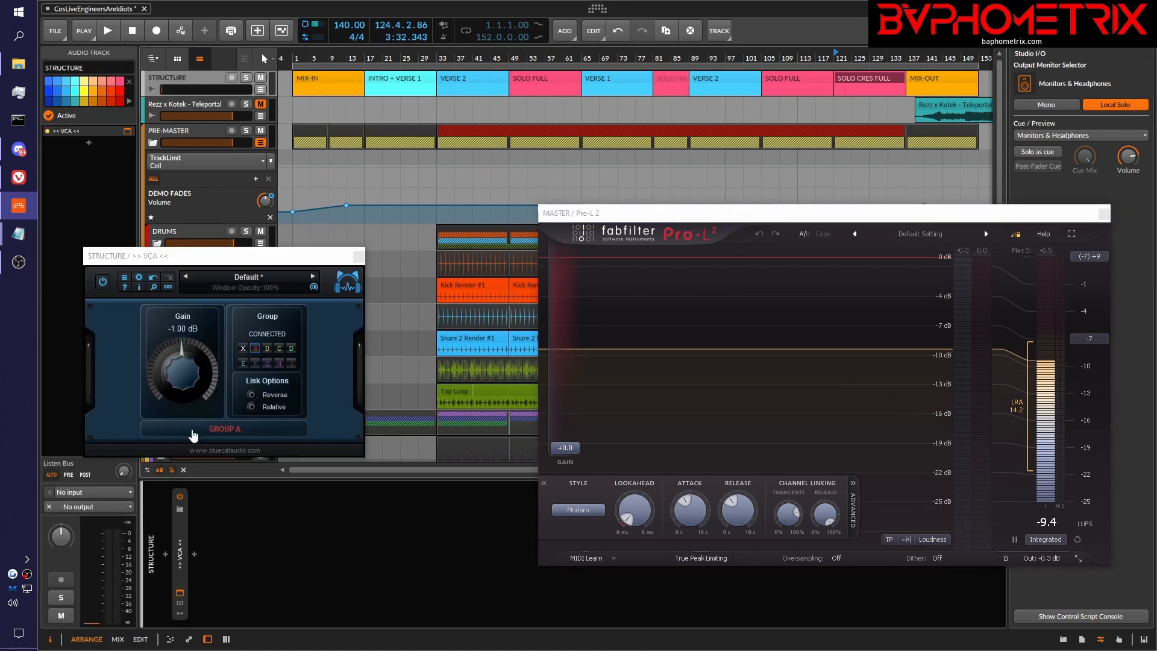
drag(187, 370, 182, 381)
drag(173, 425, 161, 390)
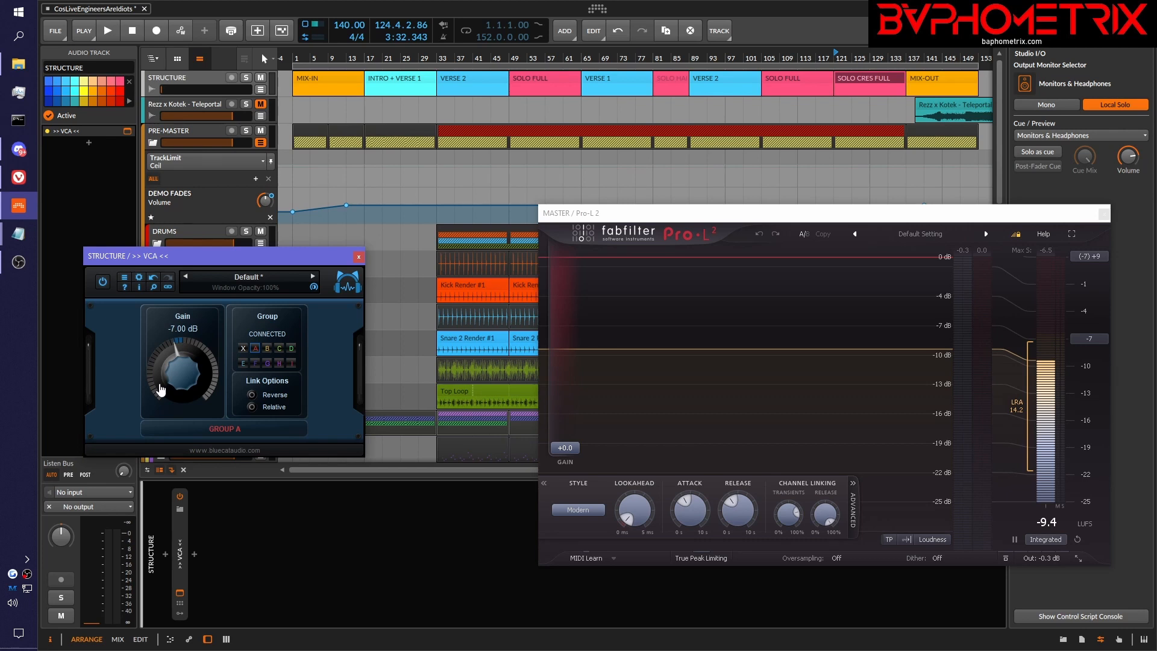
Raise the STRUCTURE track's VCA gain to 0.00 dB, settle it at -1.00 dB, and close the VCA window.
click(563, 448)
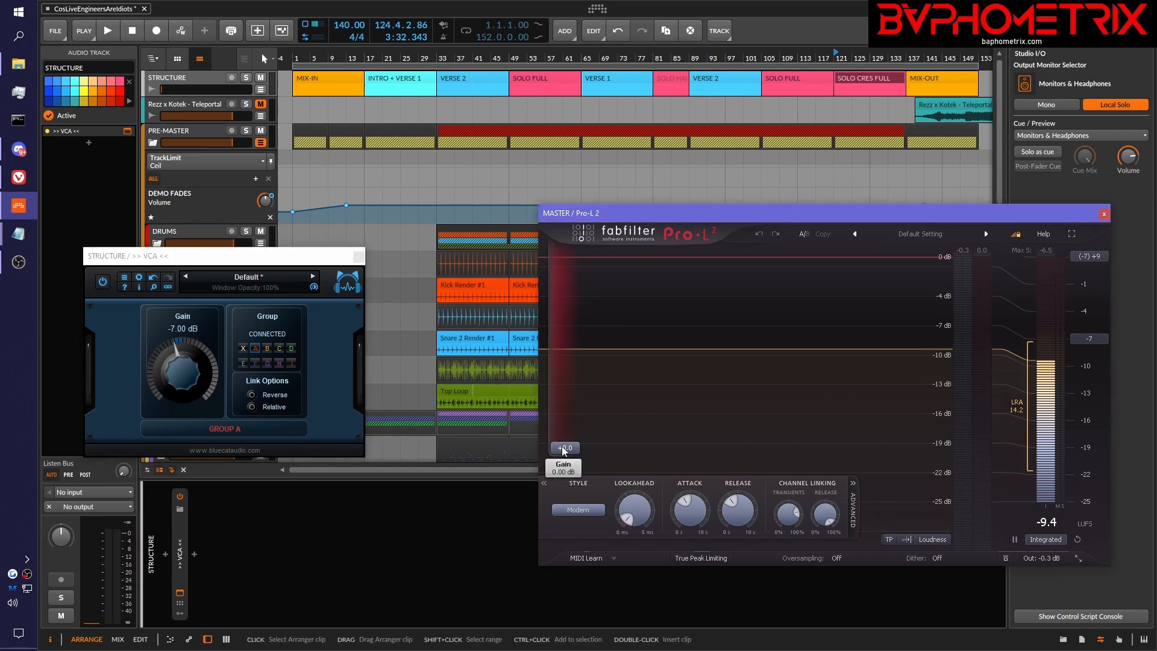
click(193, 380)
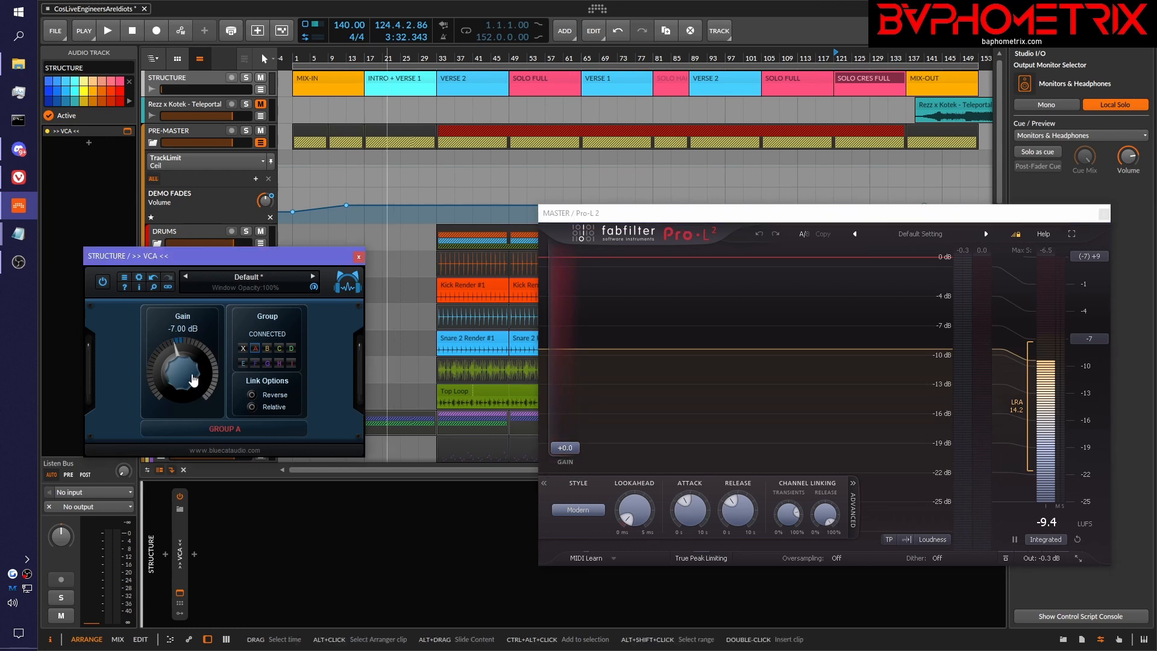
mouse_move(193, 379)
mouse_down()
mouse_move(193, 366)
mouse_move(178, 387)
mouse_up()
drag(179, 386, 192, 368)
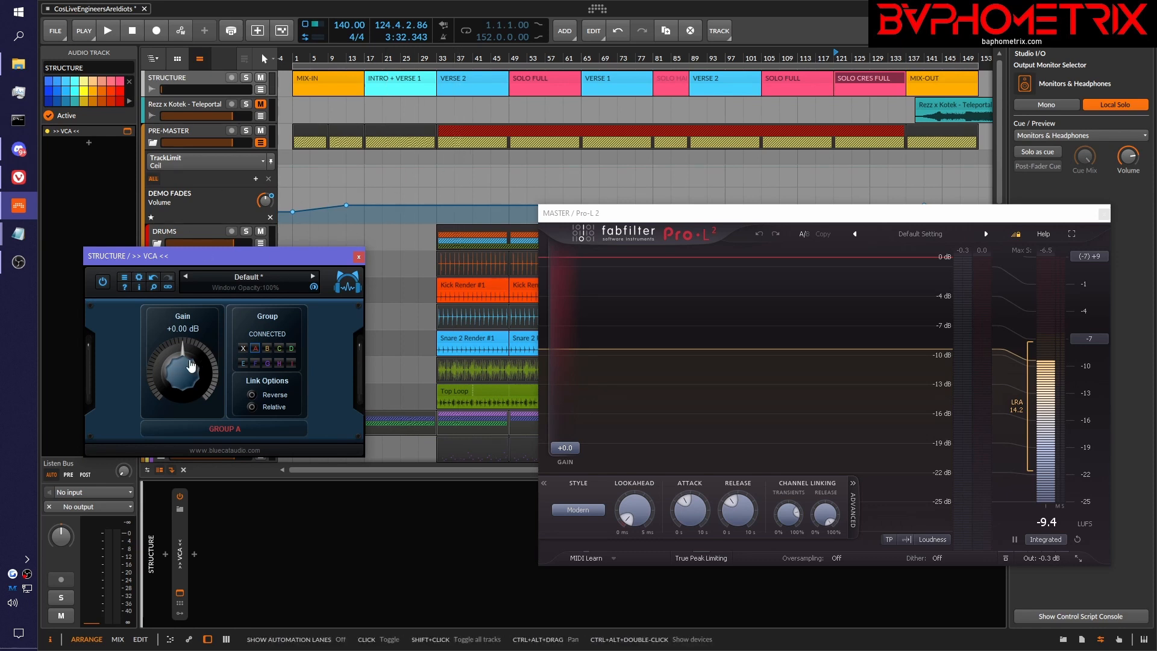
scroll(186, 371, down, 4)
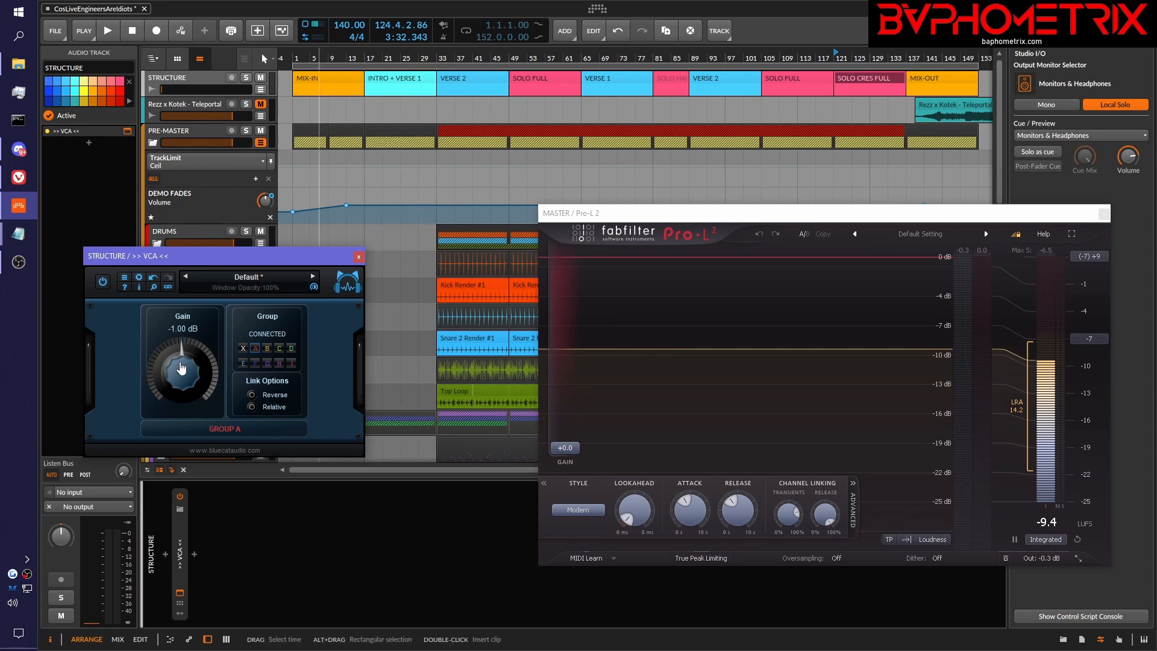
click(359, 255)
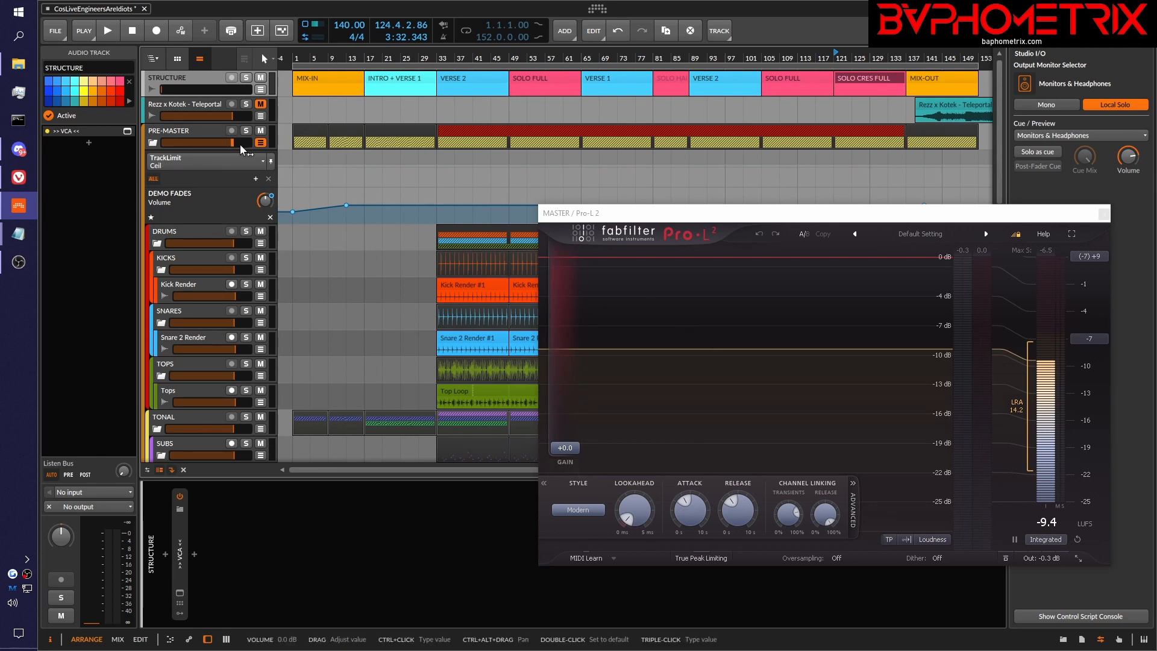
Select the PRE-MASTER track, shift the Pro-L 2 window up, and review the limiter's style options while keeping Modern.
click(193, 126)
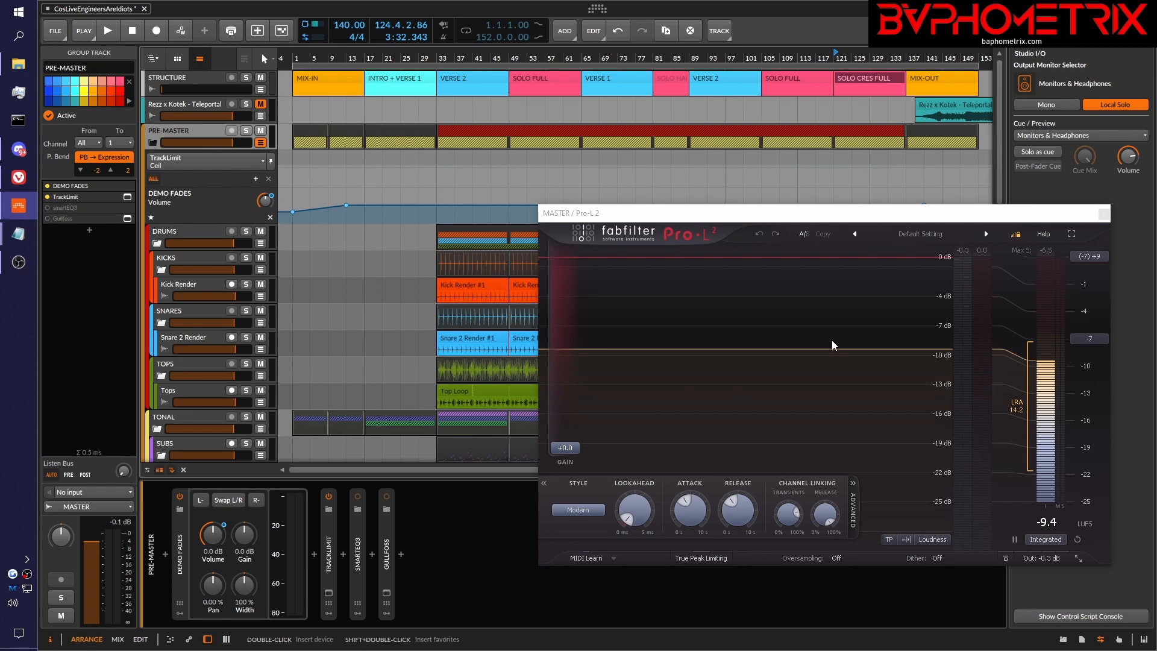
drag(860, 217, 844, 182)
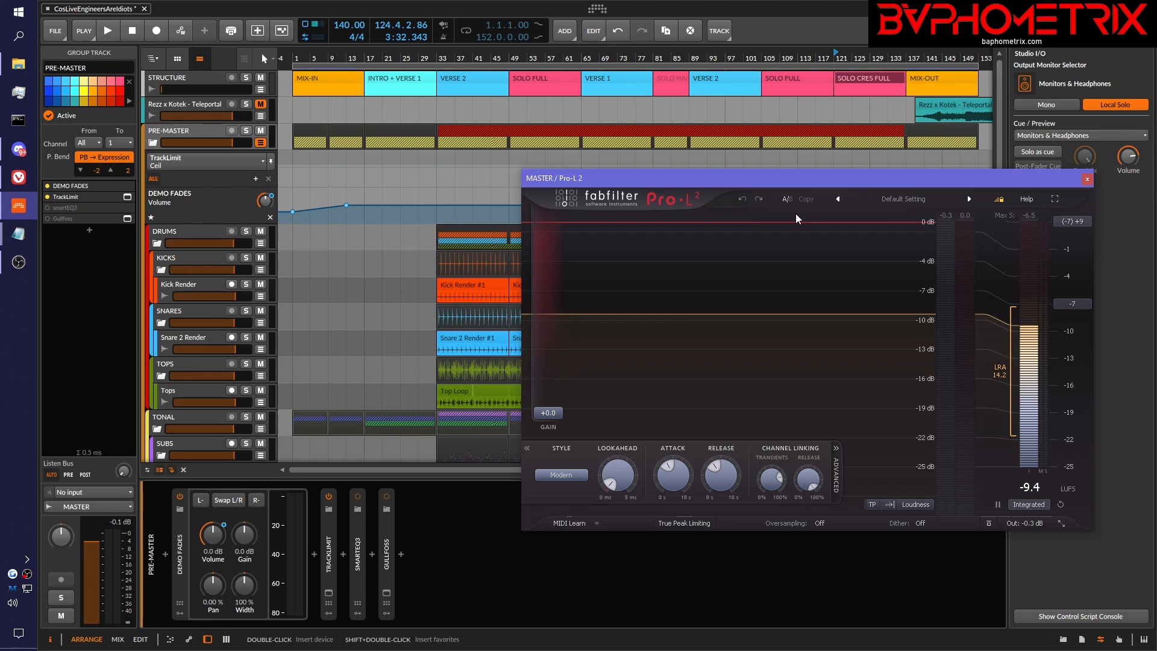
click(563, 476)
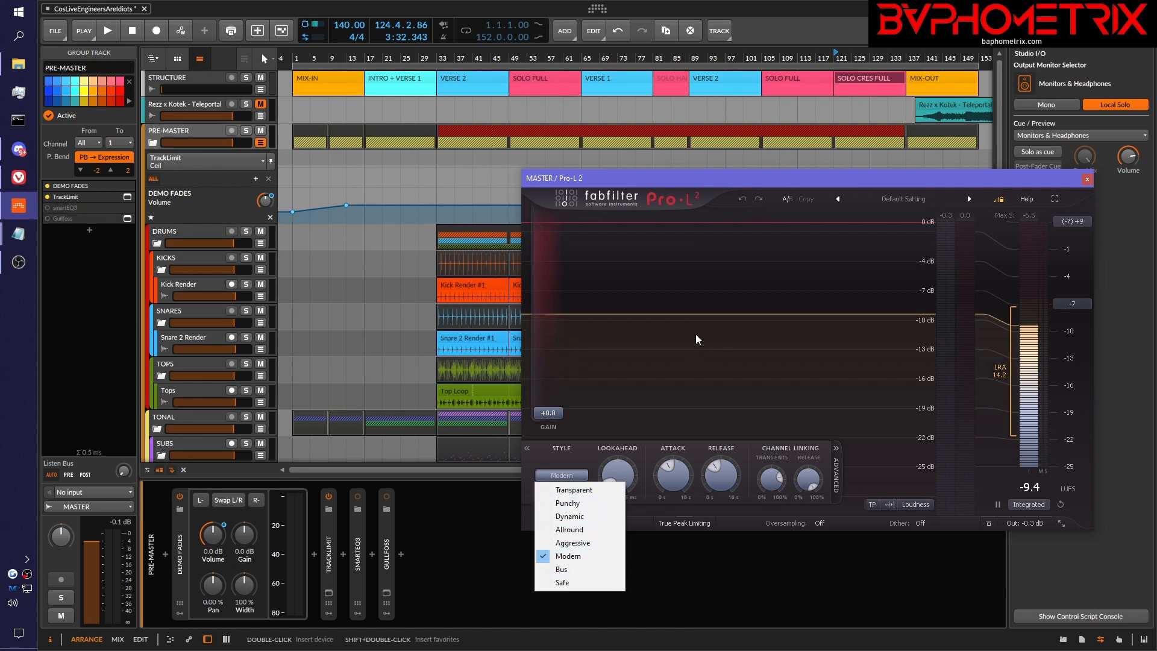
click(747, 182)
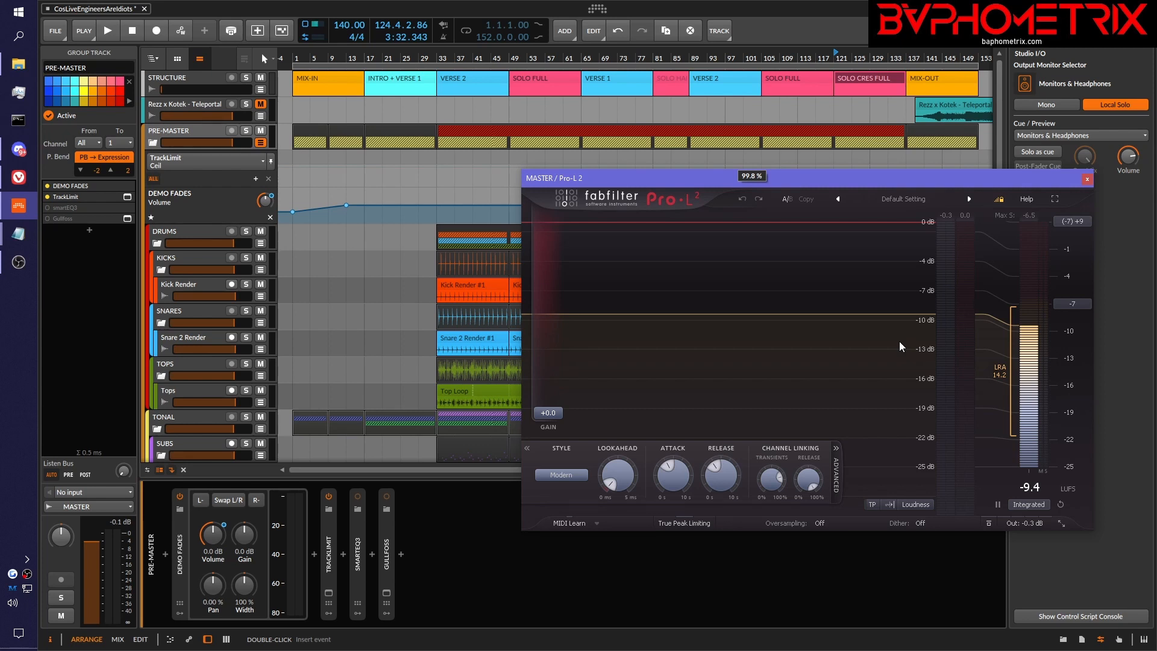
Insert the smartLimit plug-in after Gullfoss on the PRE-MASTER track and move its window clear of Pro-L 2.
click(401, 553)
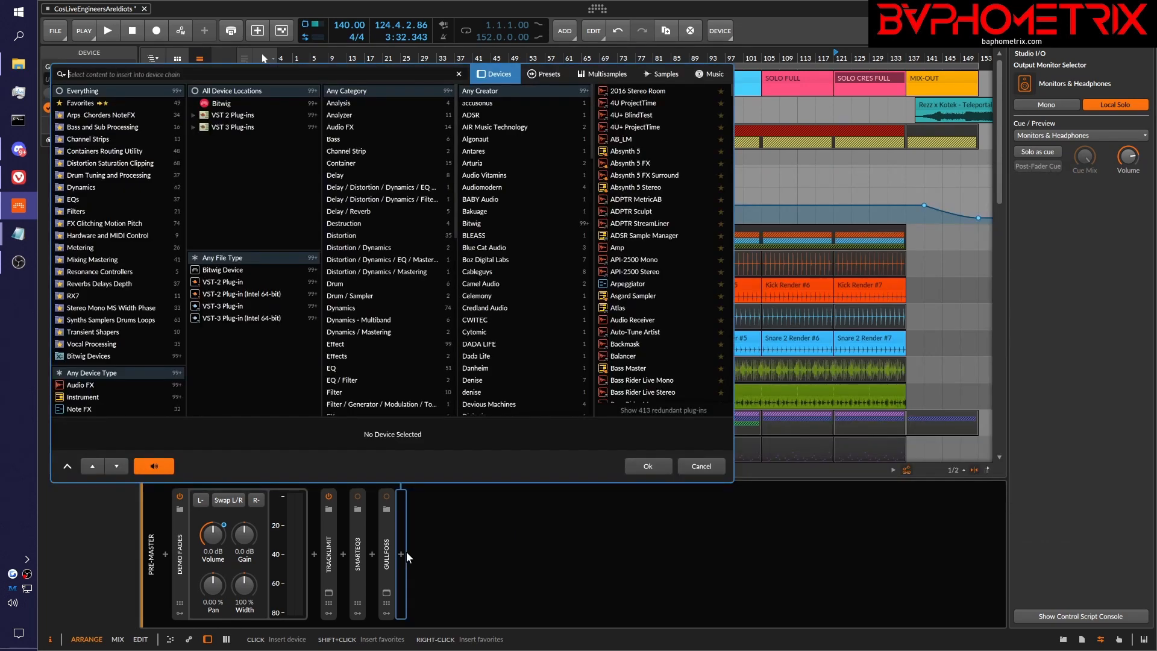
text(smar)
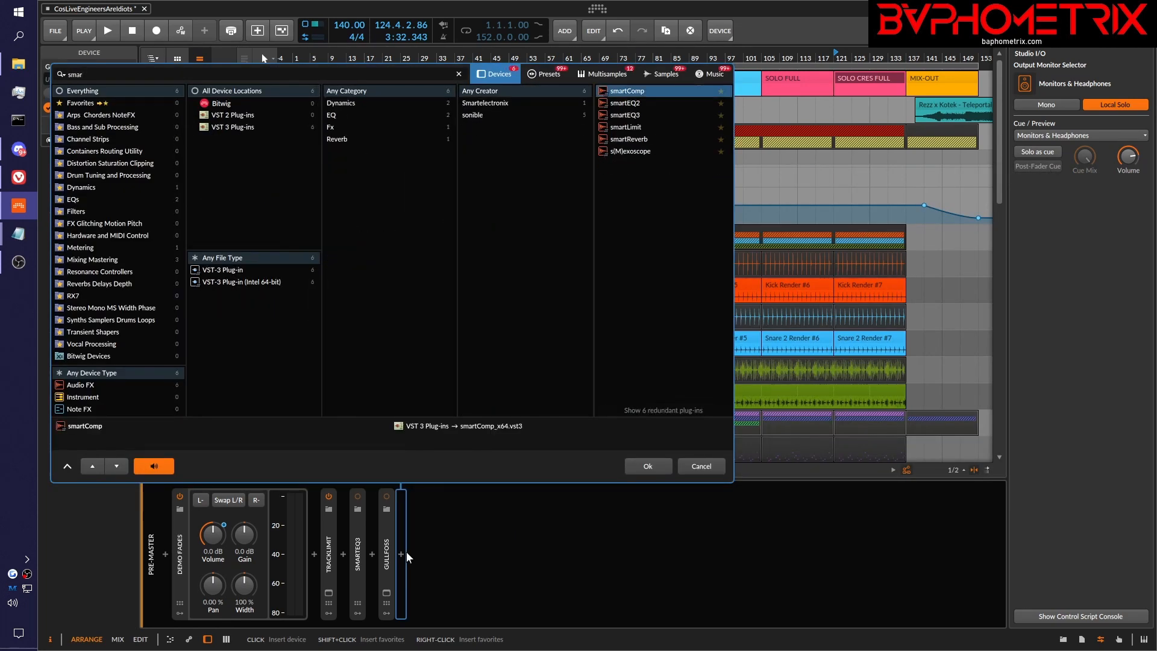
key(Down)
key(Down)
key(Down)
key(Return)
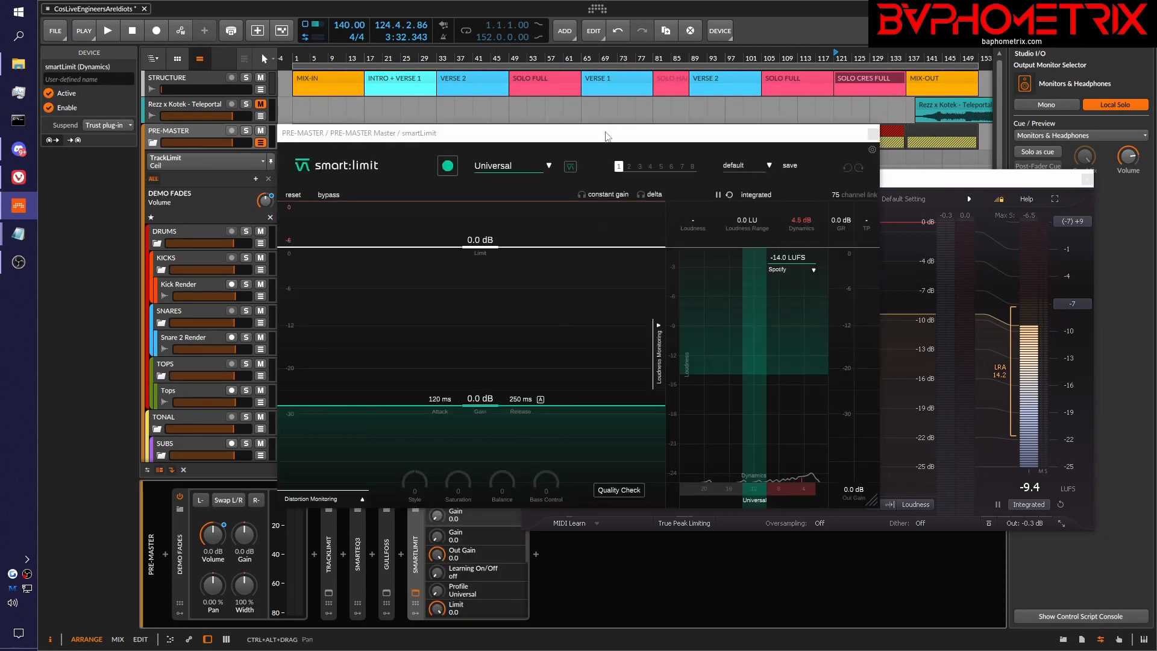
drag(606, 133, 464, 86)
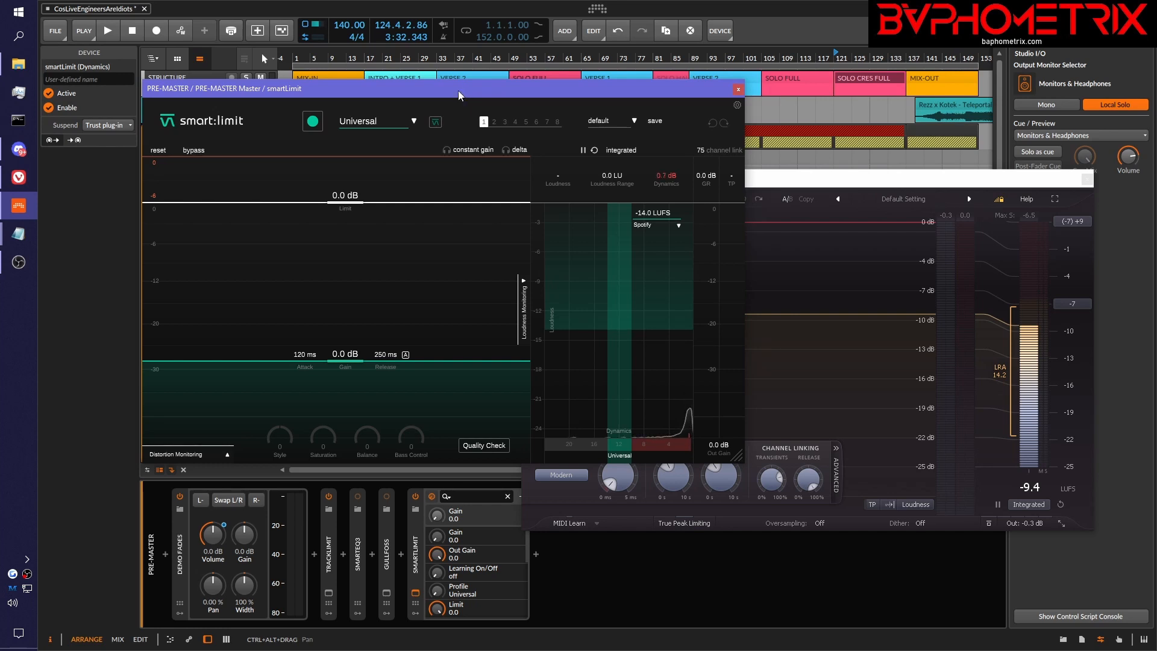
mouse_move(458, 91)
mouse_down()
mouse_move(427, 89)
mouse_move(447, 73)
mouse_up()
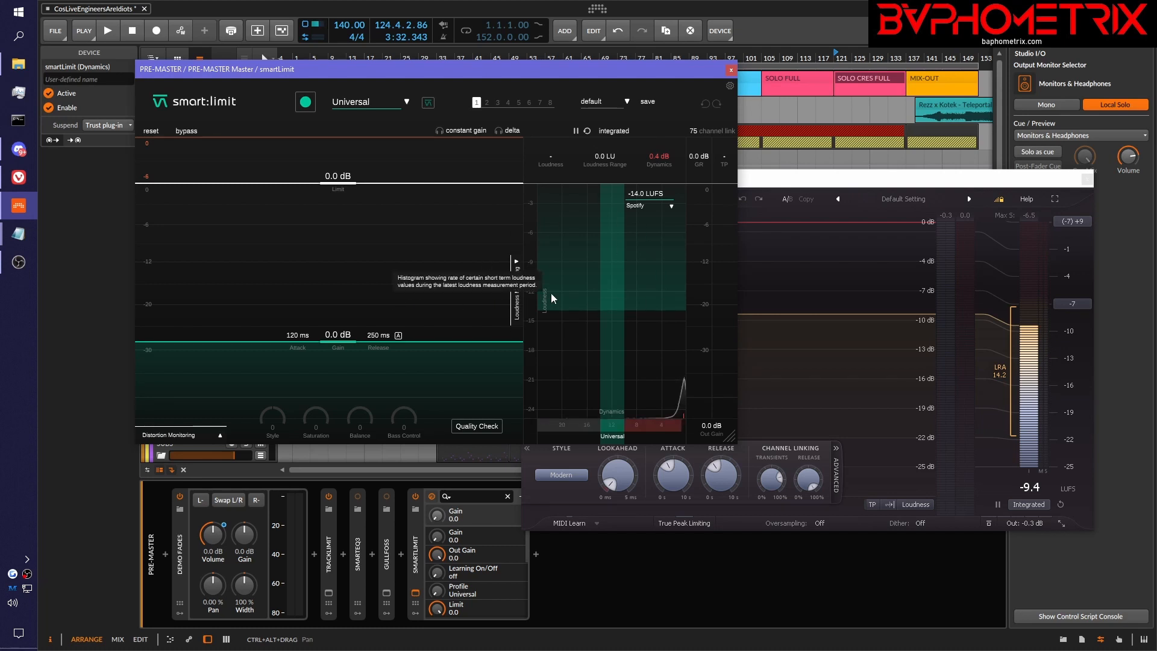
Try to raise smartLimit's output limit above 0.0 dB.
click(349, 189)
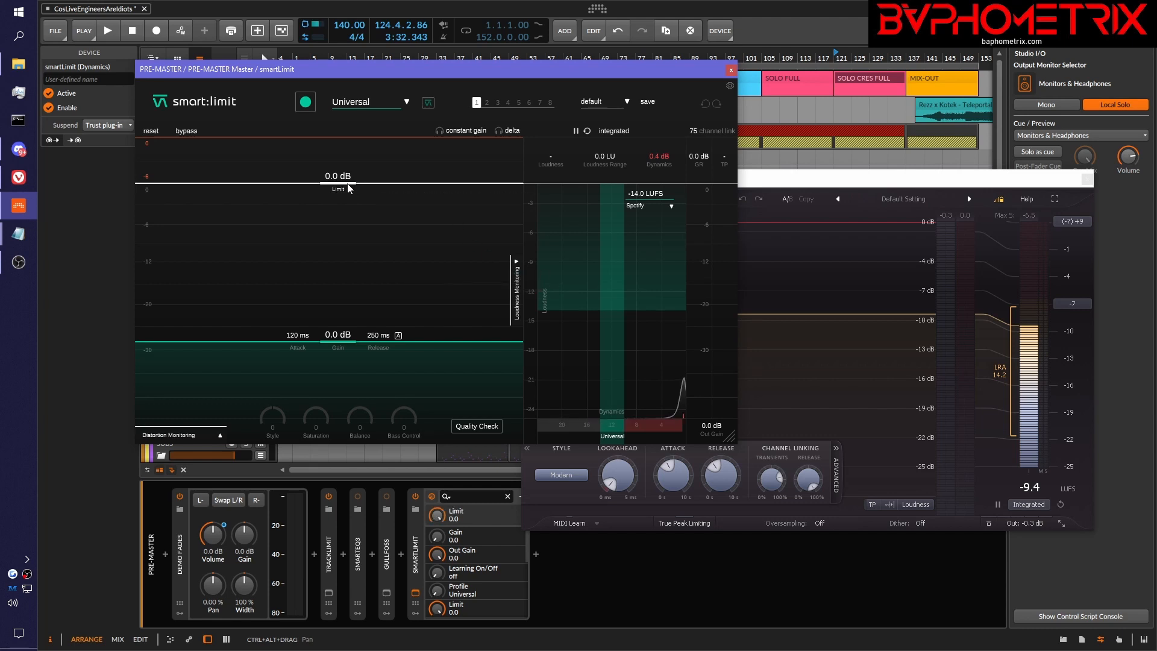
drag(349, 188, 351, 180)
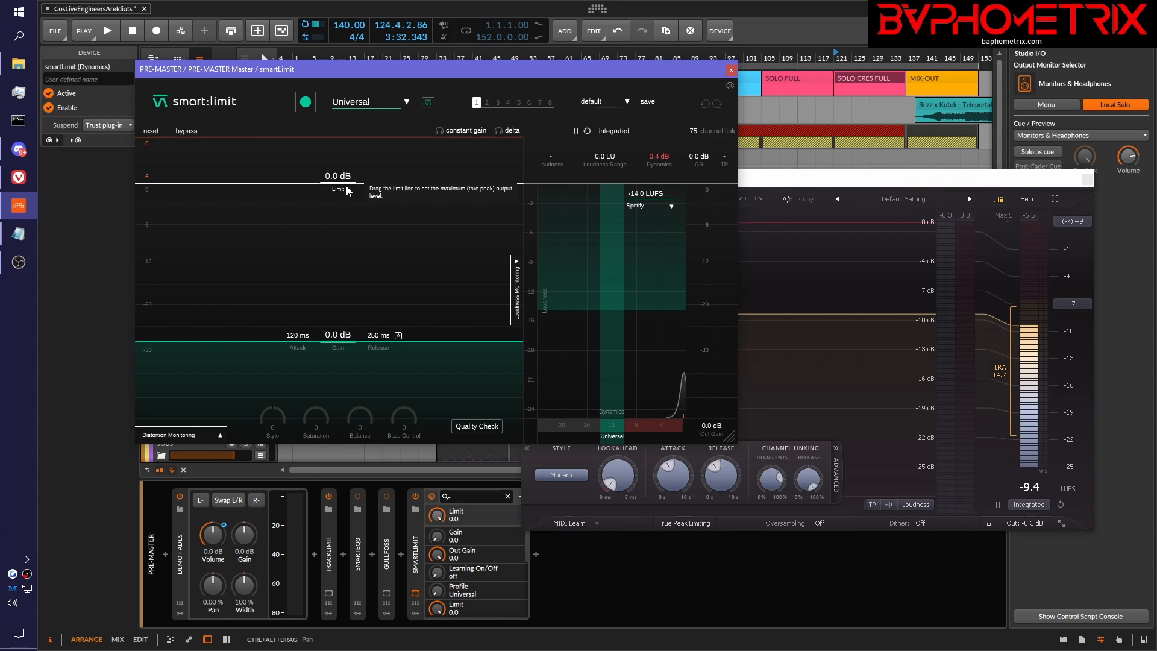
drag(348, 185, 354, 159)
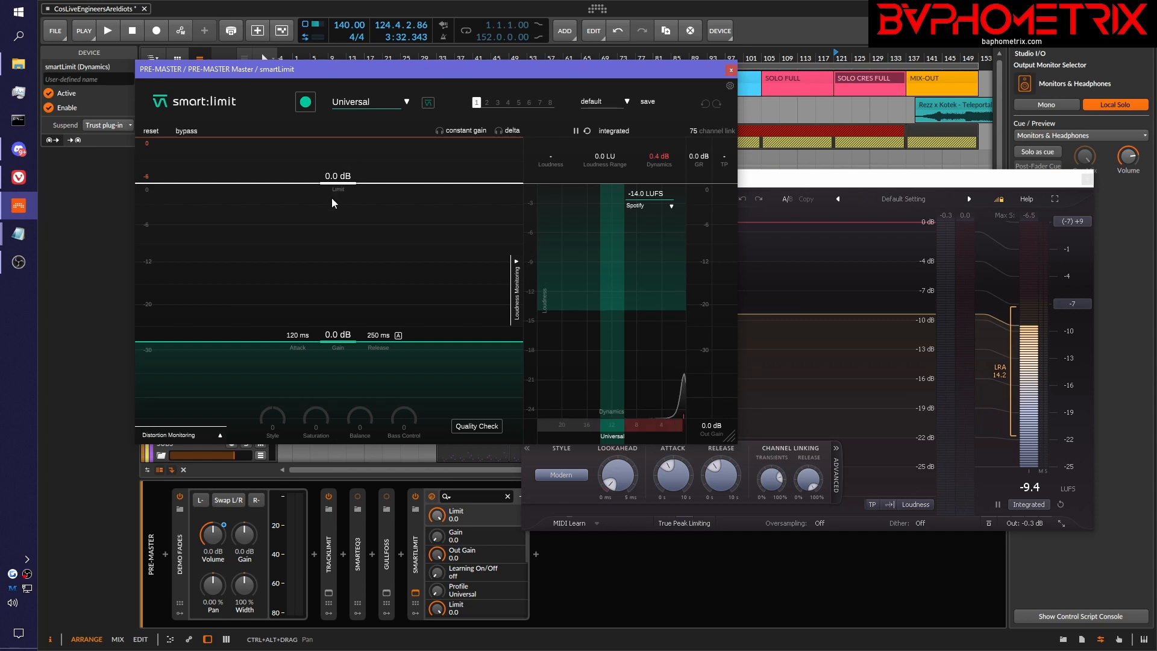
mouse_move(347, 185)
mouse_down()
mouse_move(349, 196)
mouse_move(353, 184)
mouse_up()
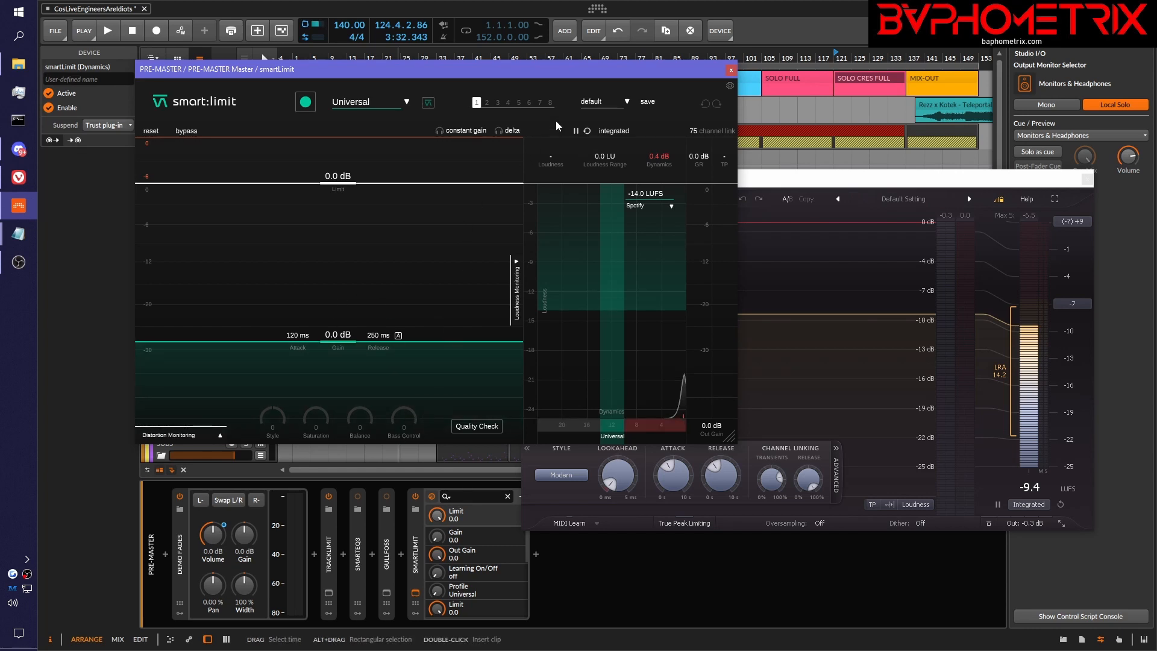
Close the smartLimit window and delete the plug-in from the PRE-MASTER chain.
mouse_move(589, 72)
mouse_down()
mouse_move(570, 56)
mouse_move(574, 79)
mouse_up()
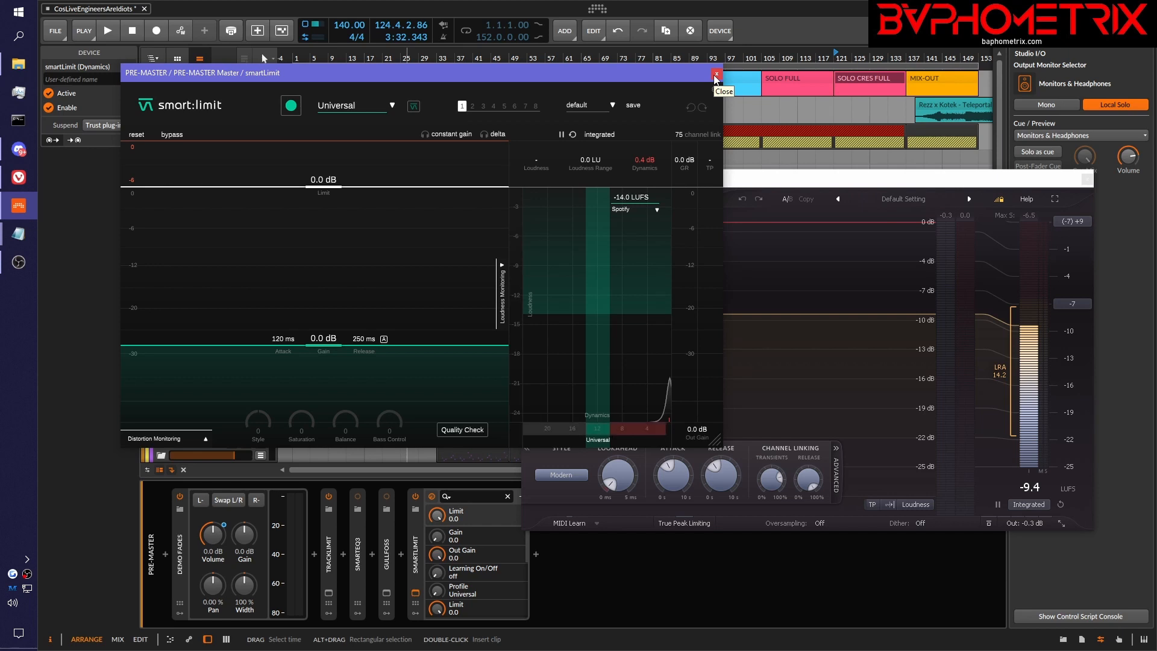
click(716, 75)
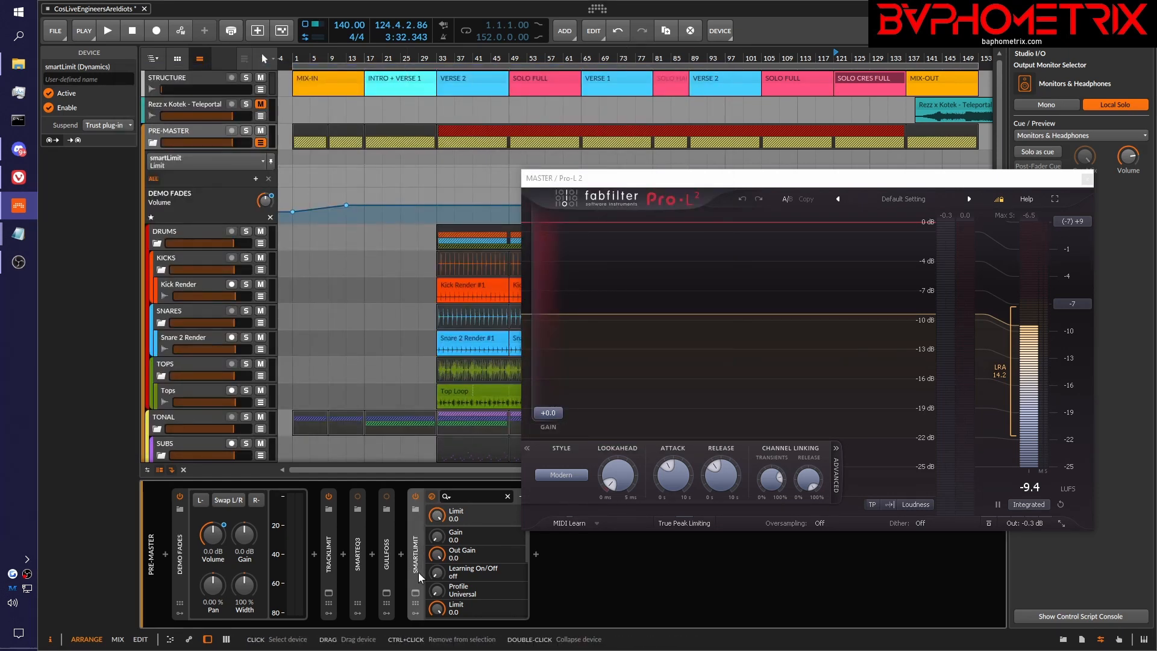
key(Delete)
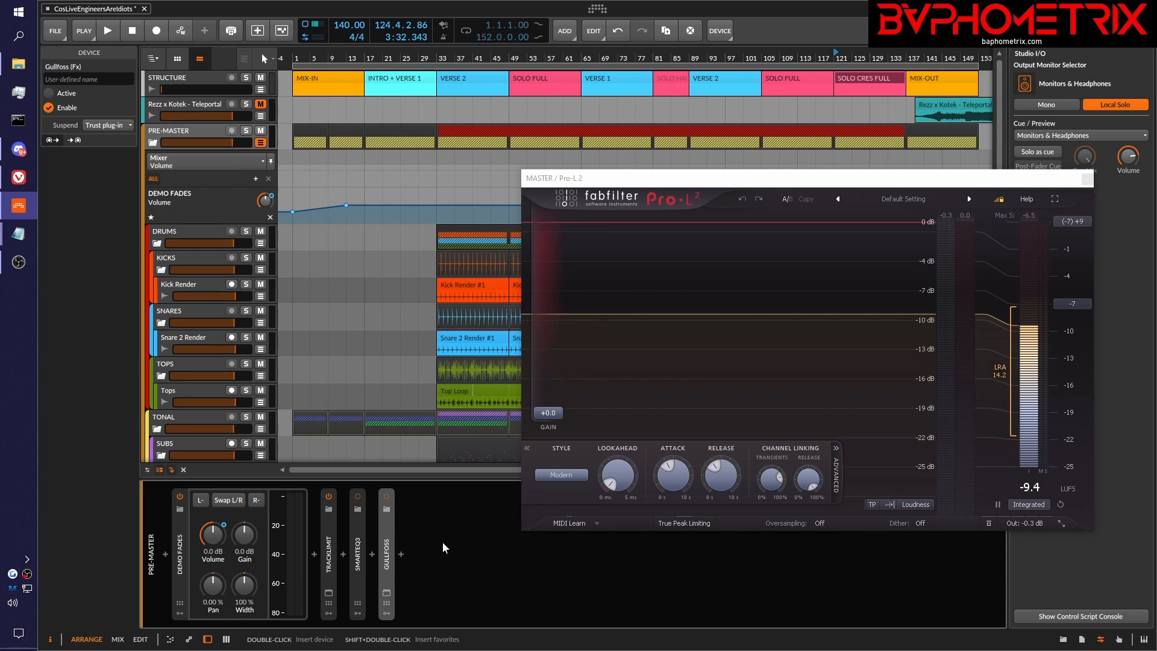
Toggle True Peak Limiting on and back off in Pro-L 2, and highlight "The True Peak MYTH" in the Next Video.txt notes in Notepad.
click(696, 524)
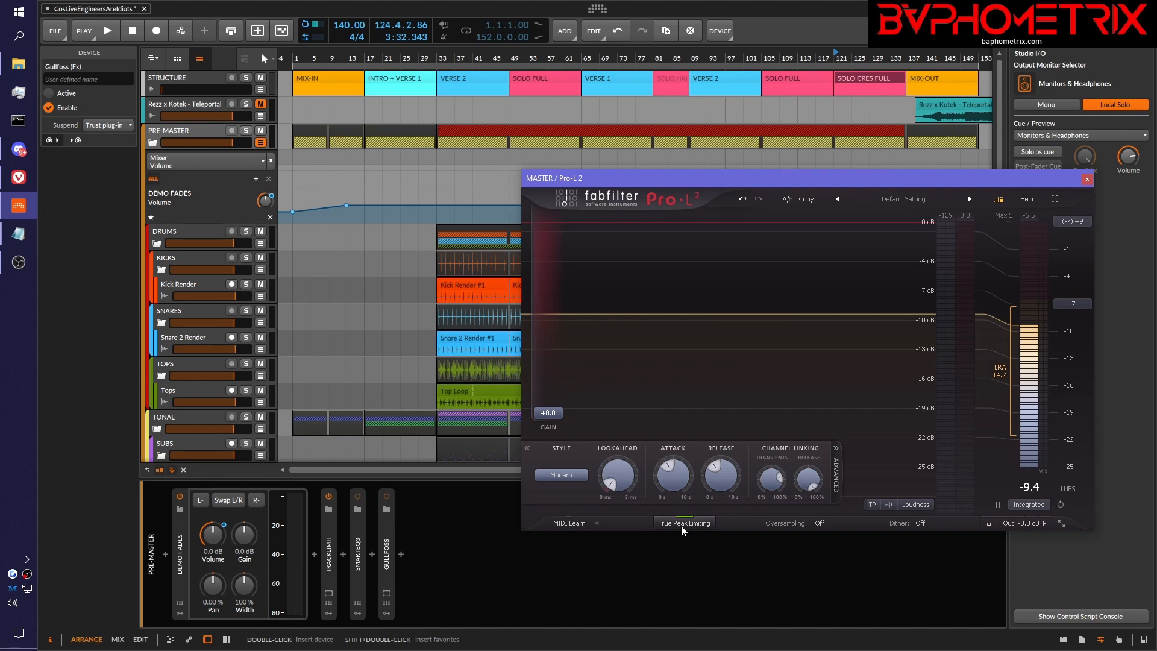
click(681, 525)
click(18, 234)
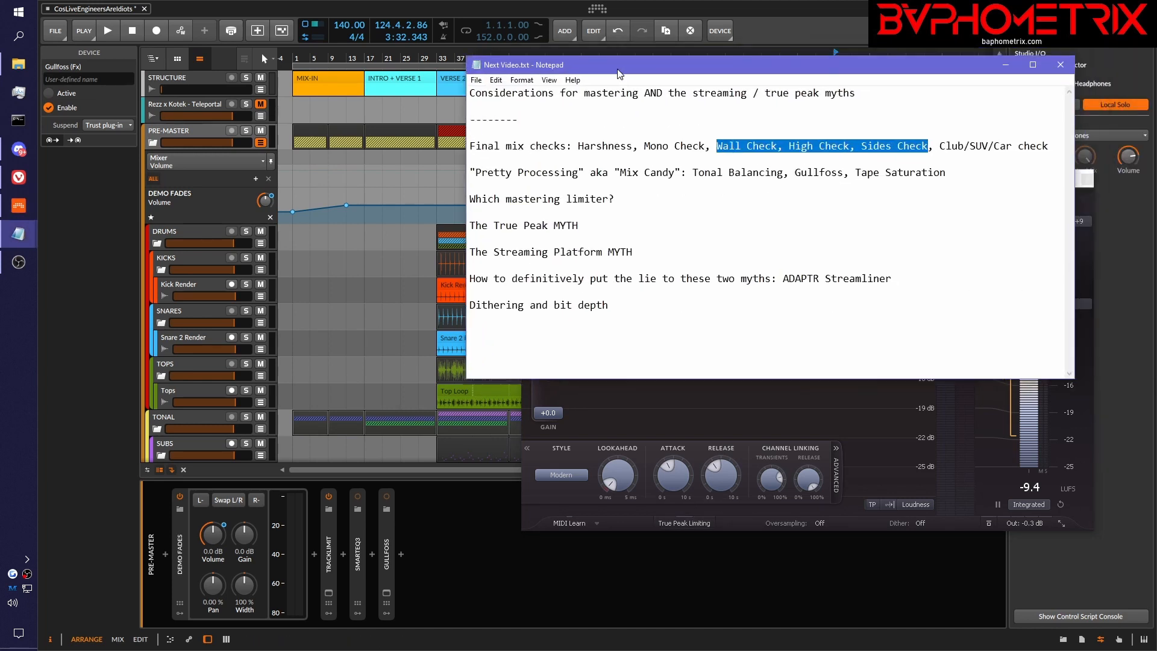
drag(436, 236, 557, 234)
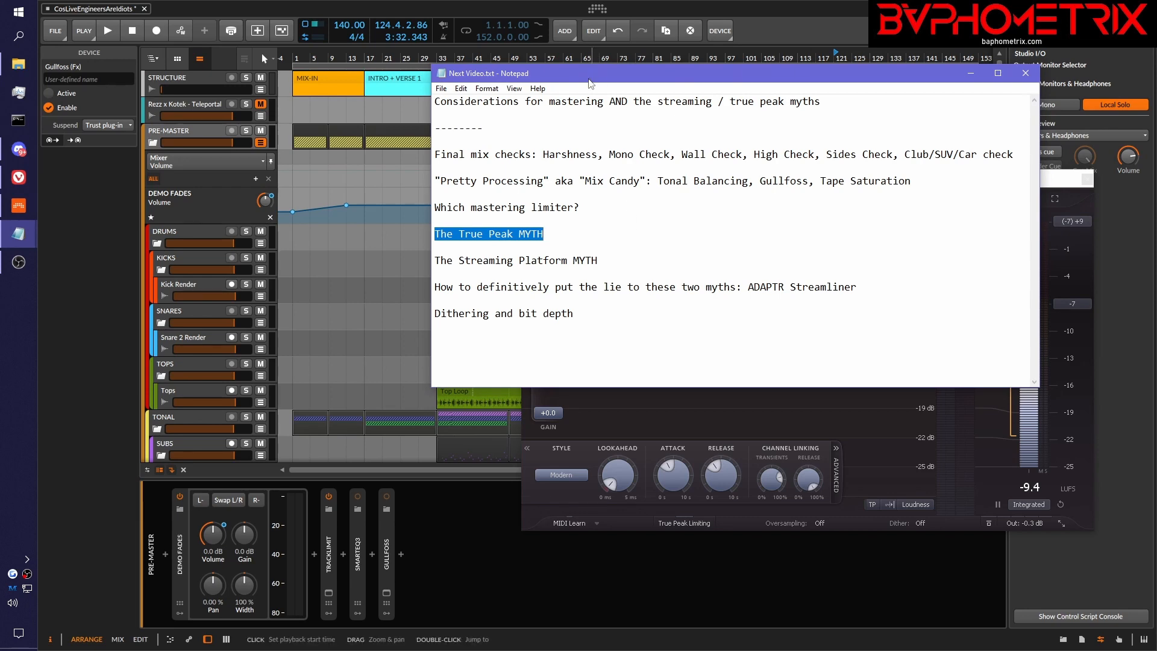
drag(589, 76, 1156, 259)
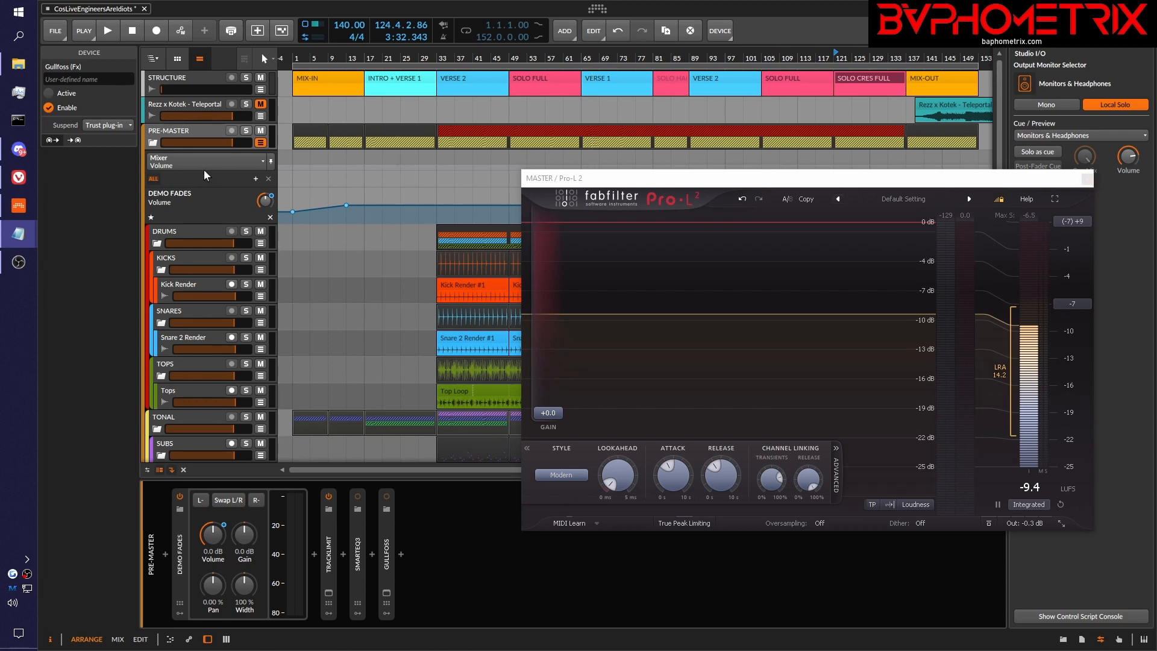
Switch to the browser, review the True Peak (ISP) Hoax and Don't master for streaming sections of the Clip-To-Zero document, and return to Bitwig.
click(89, 215)
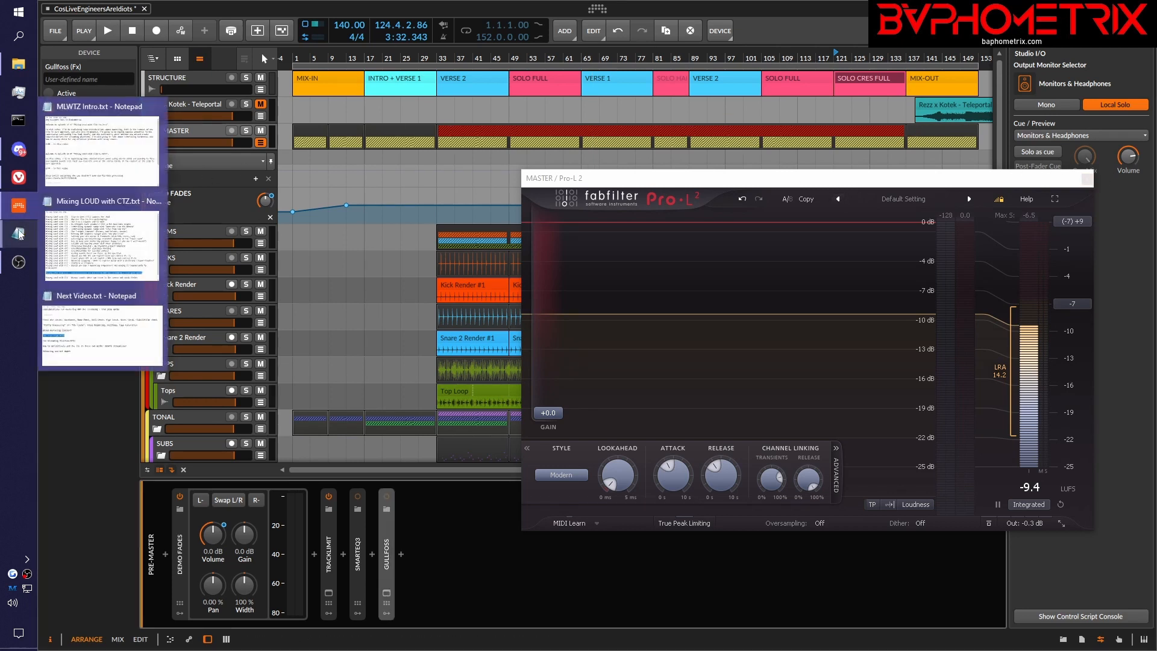
click(26, 173)
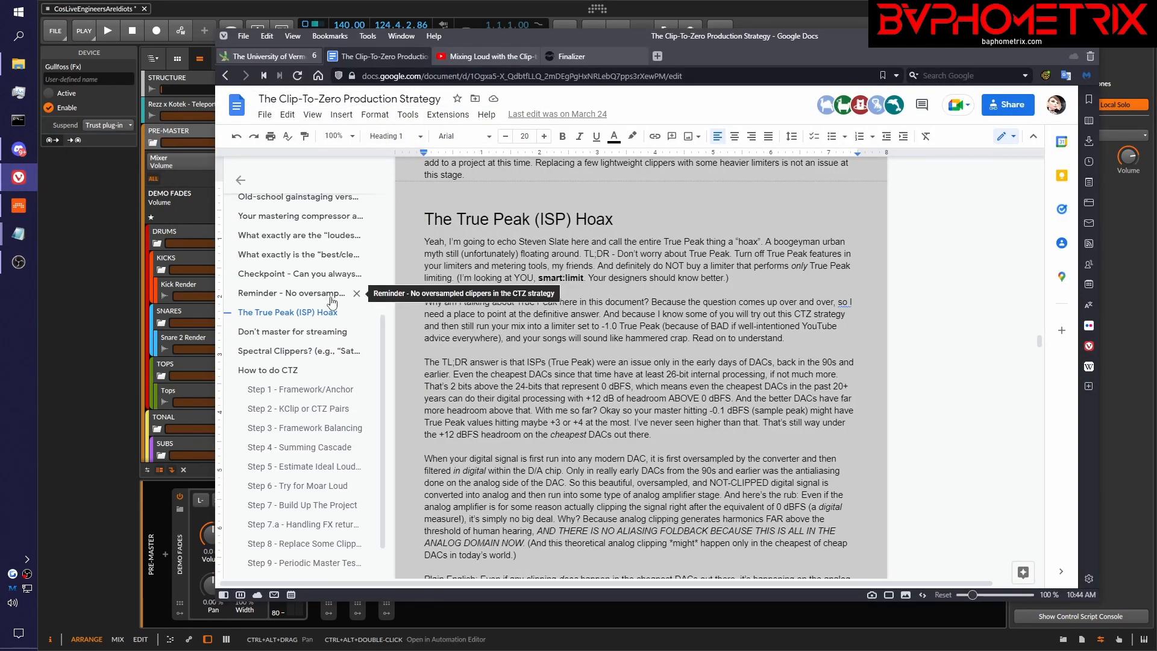
click(285, 315)
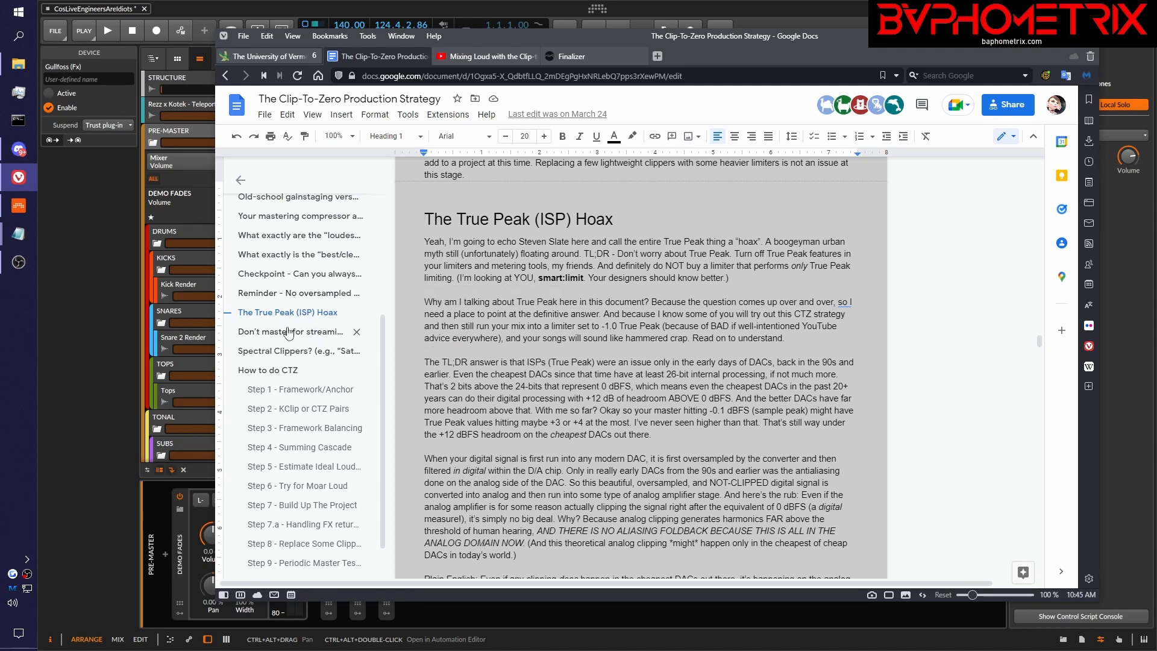
click(289, 332)
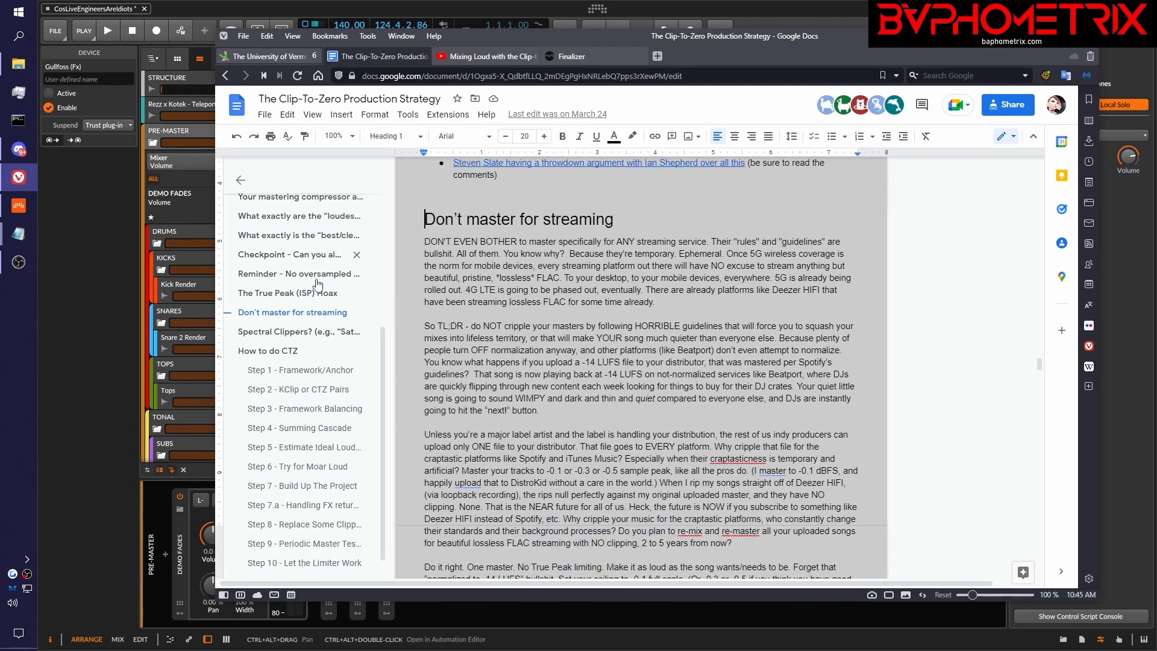
click(299, 293)
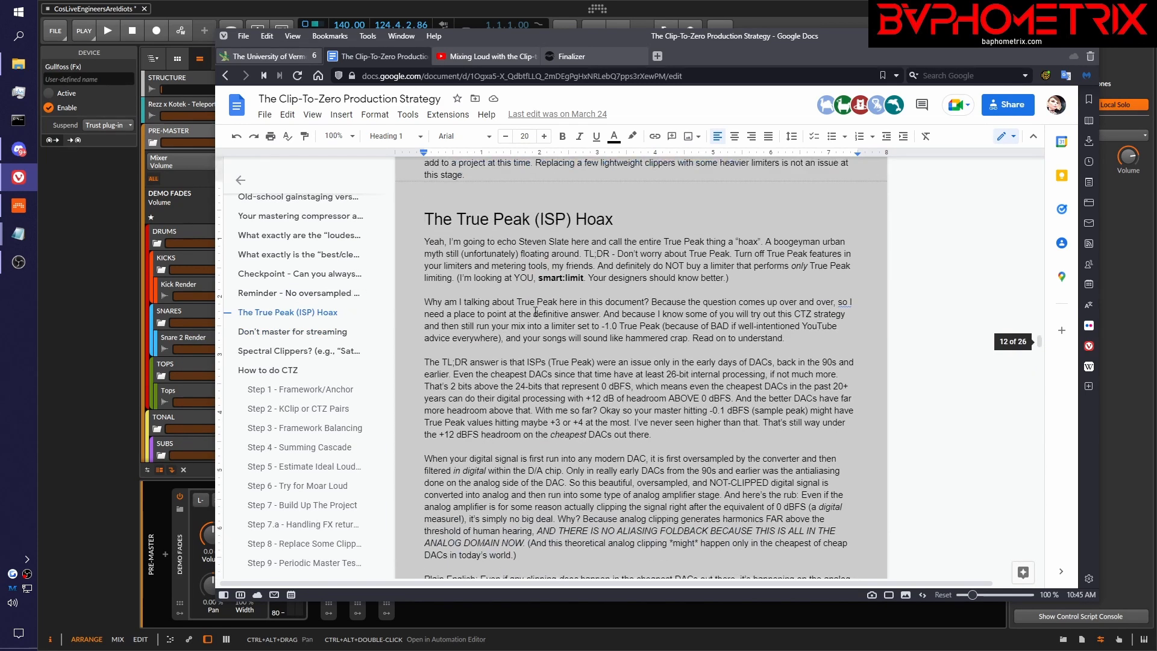
scroll(564, 329, down, 6)
scroll(563, 329, down, 8)
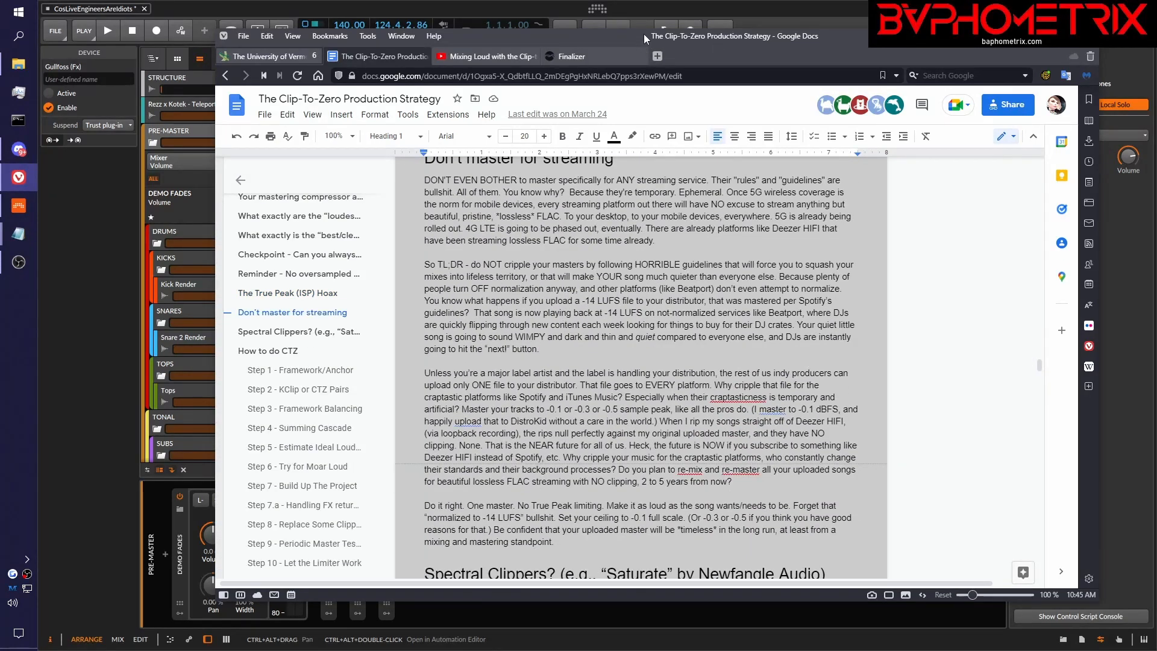
click(695, 9)
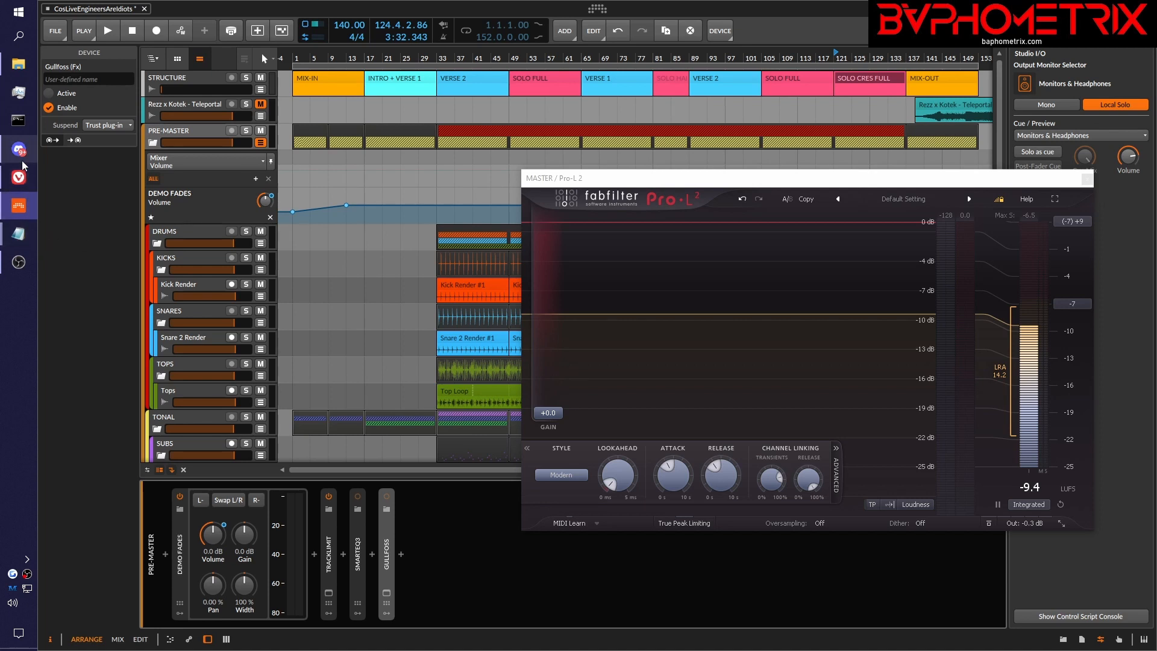
Switch to the browser's Finalizer analyzer page and examine the loudness charts and the reference figures for One and Only.
mouse_move(23, 164)
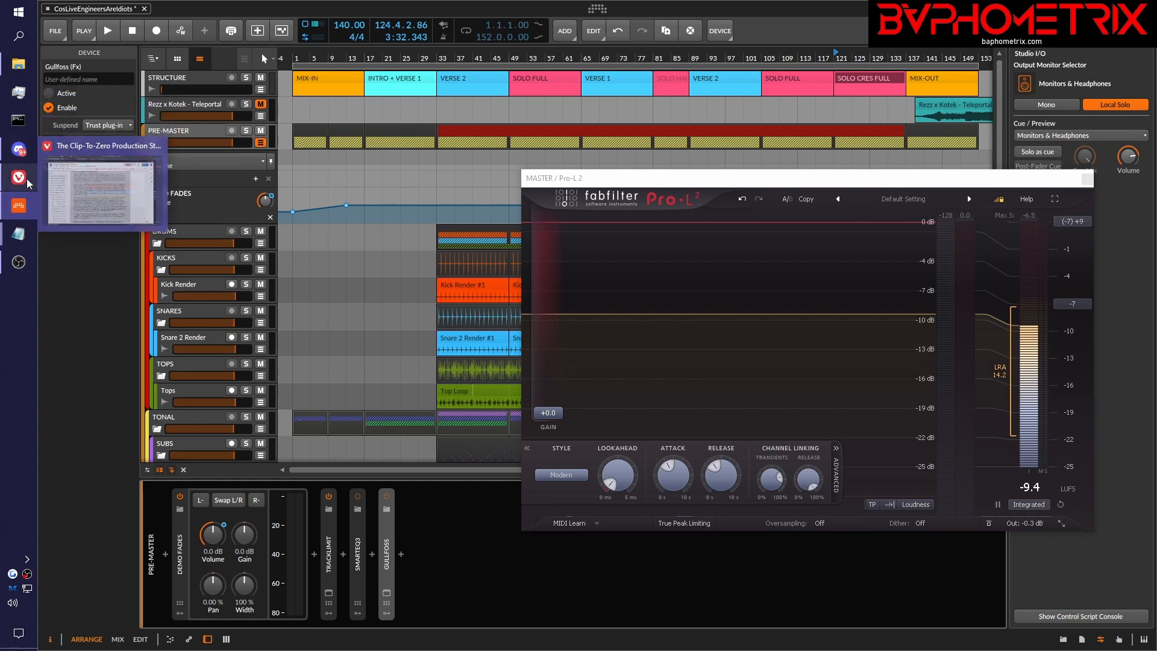
click(29, 183)
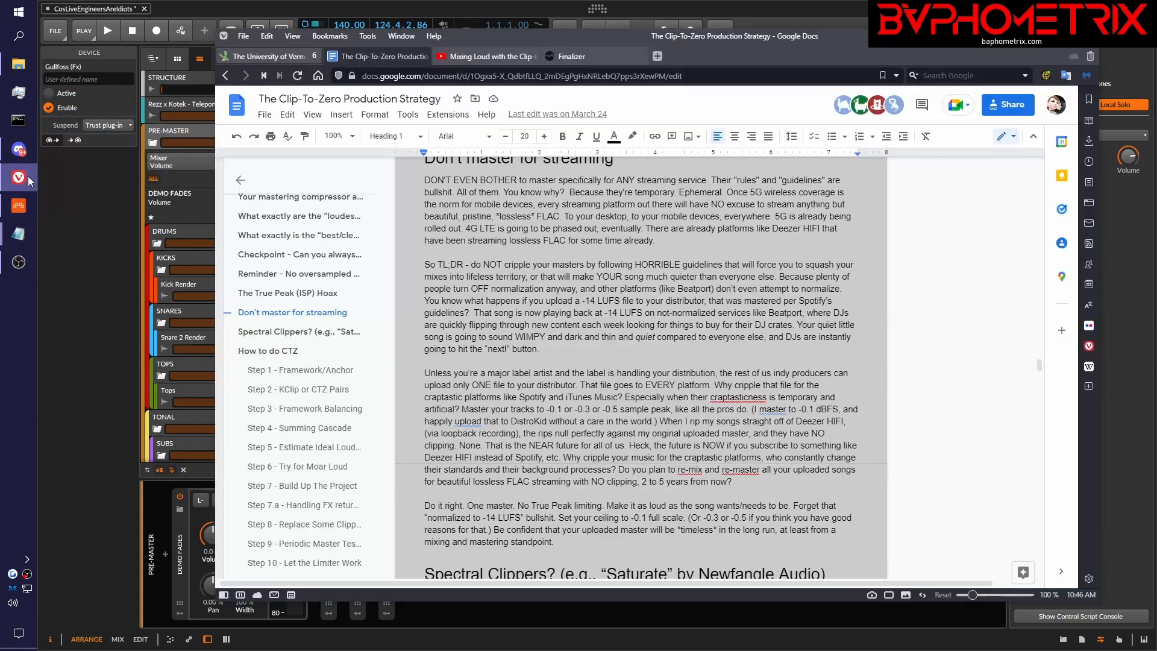
click(592, 55)
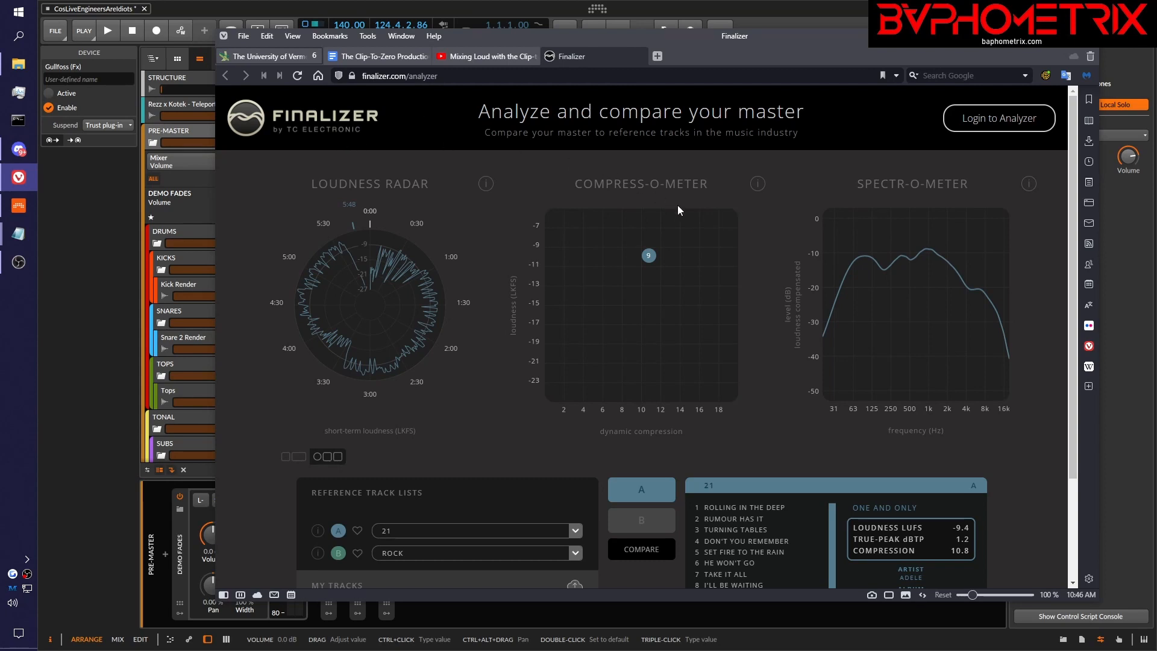
scroll(495, 295, down, 2)
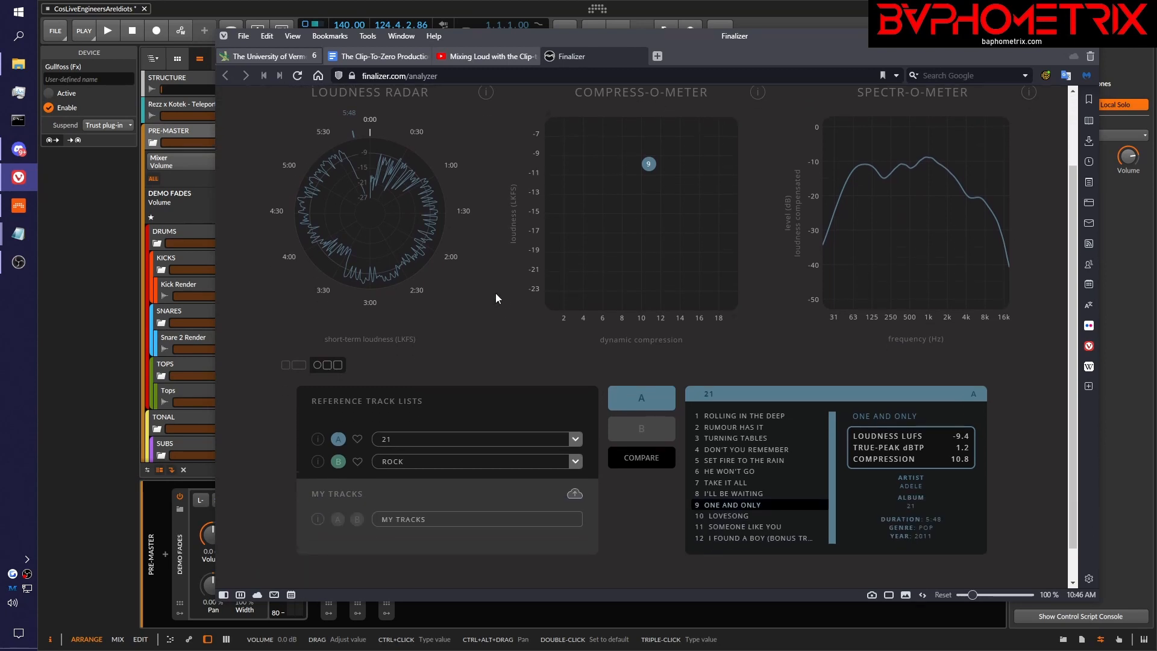
scroll(496, 293, up, 2)
scroll(496, 292, down, 2)
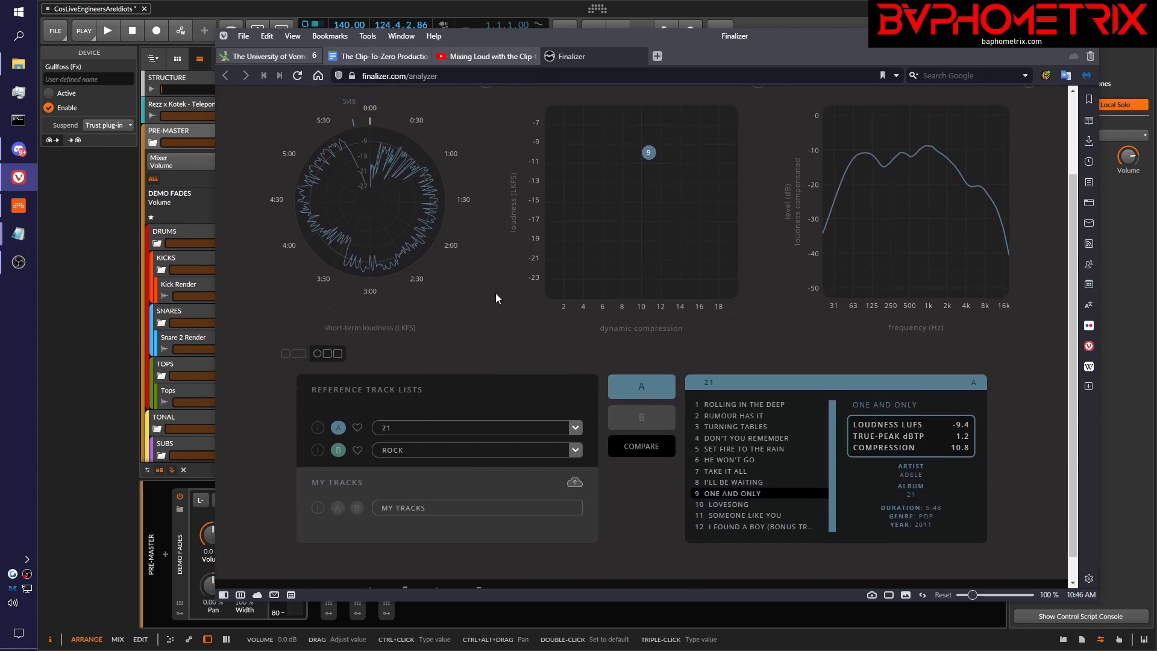
scroll(495, 293, up, 2)
scroll(501, 294, down, 2)
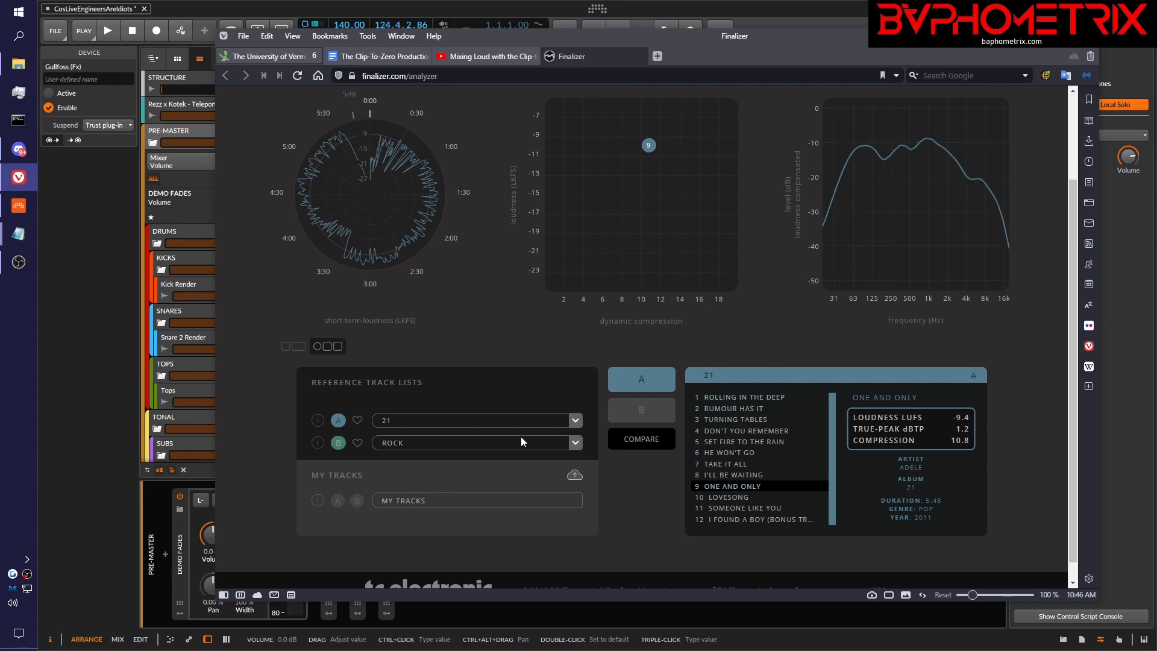
Browse the available choices for reference track list B and close the list, keeping ROCK.
click(509, 449)
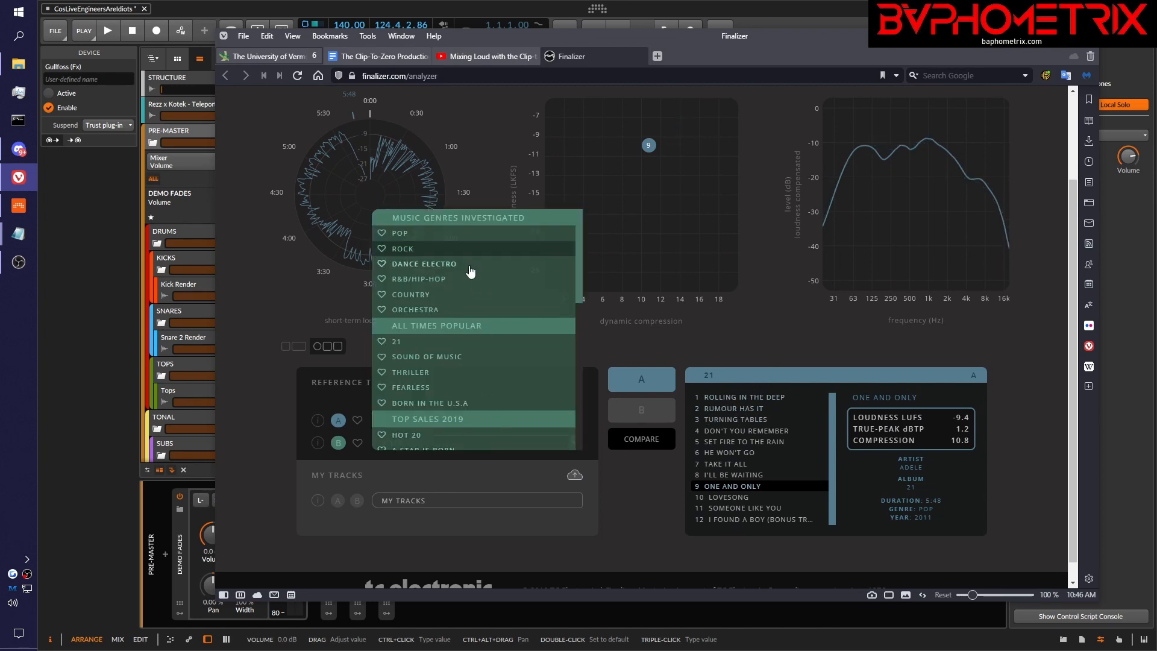
scroll(471, 268, up, 3)
scroll(470, 271, up, 2)
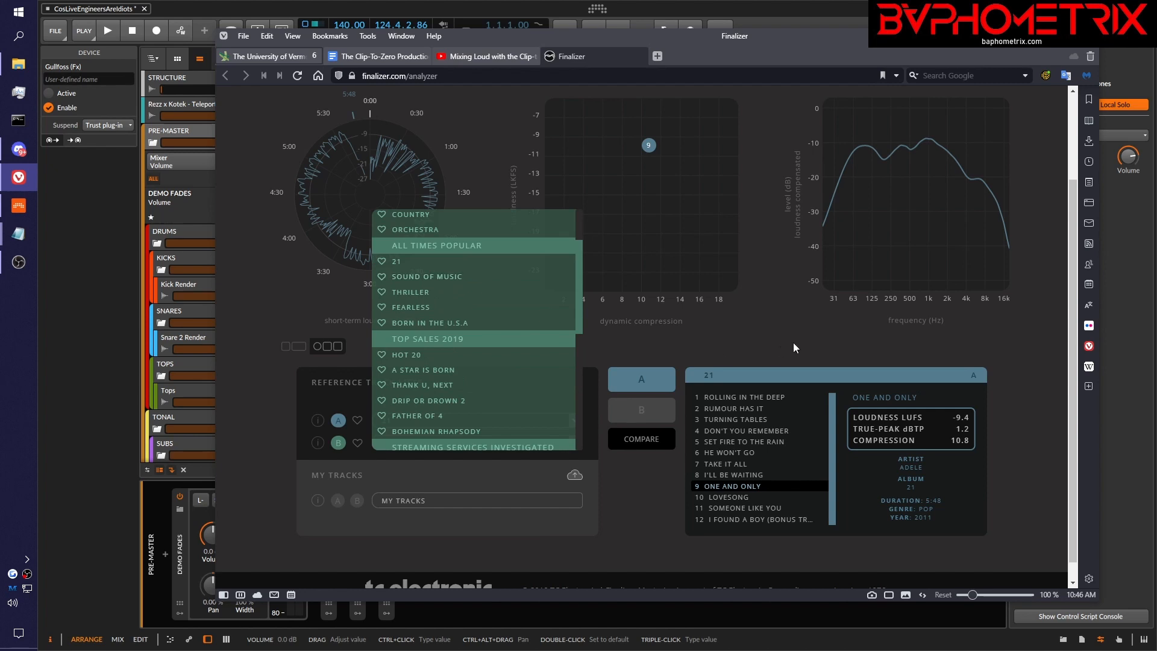
click(814, 355)
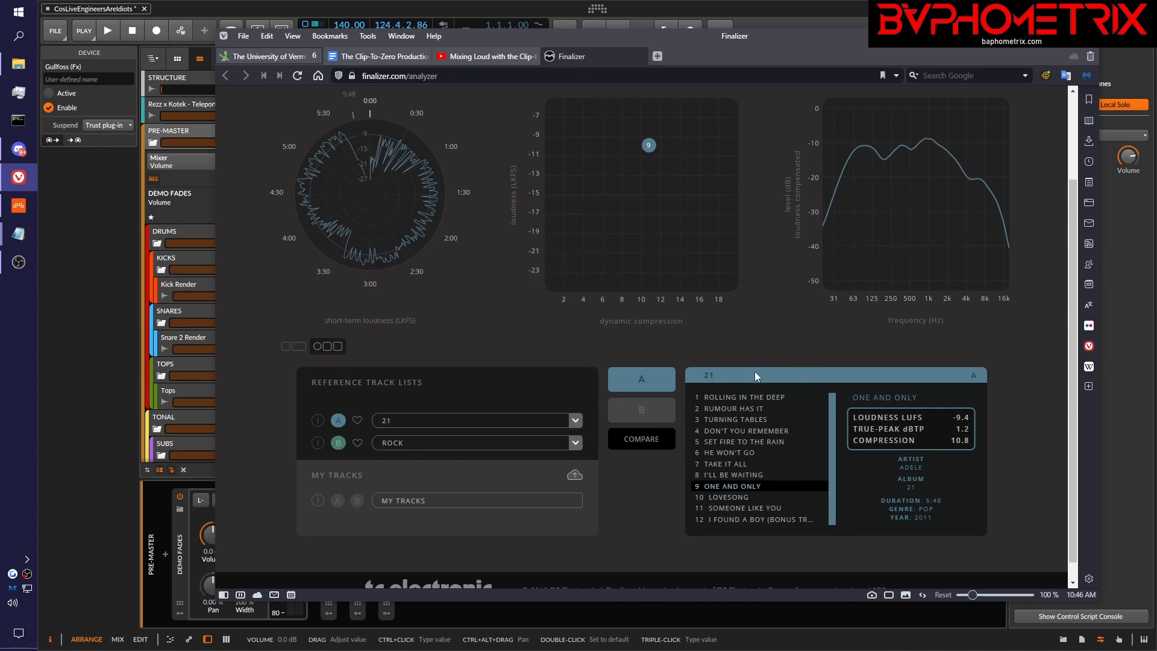
Select He Won't Go from the album 21 and examine its loudness, true-peak and compression figures.
scroll(621, 379, up, 1)
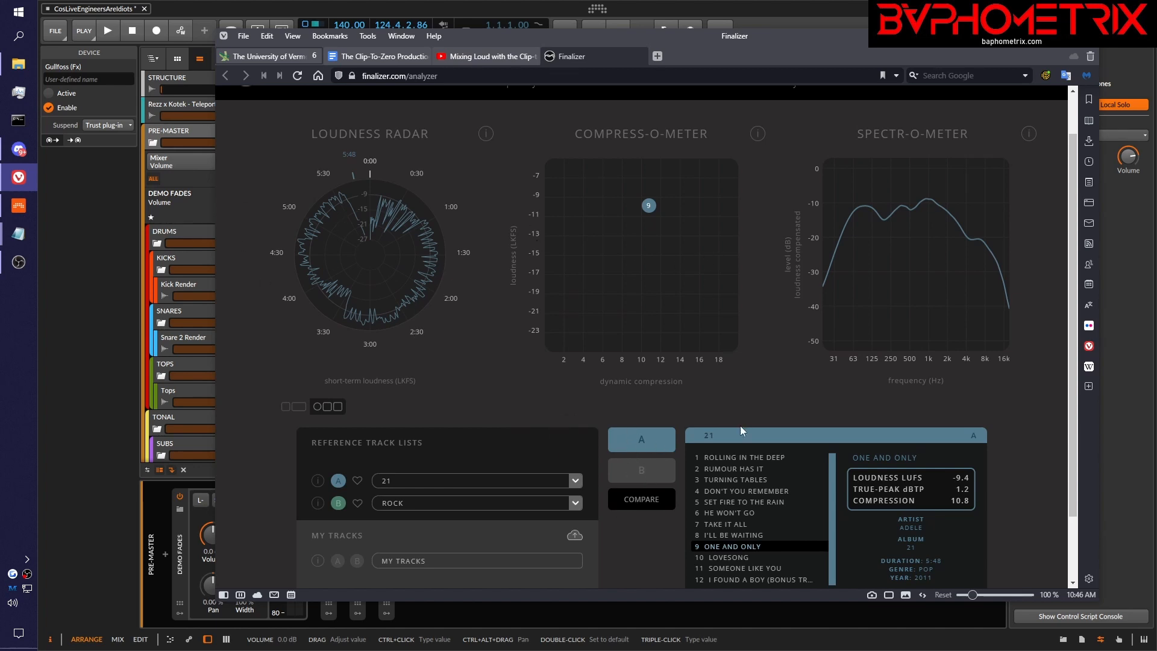
scroll(1030, 453, down, 2)
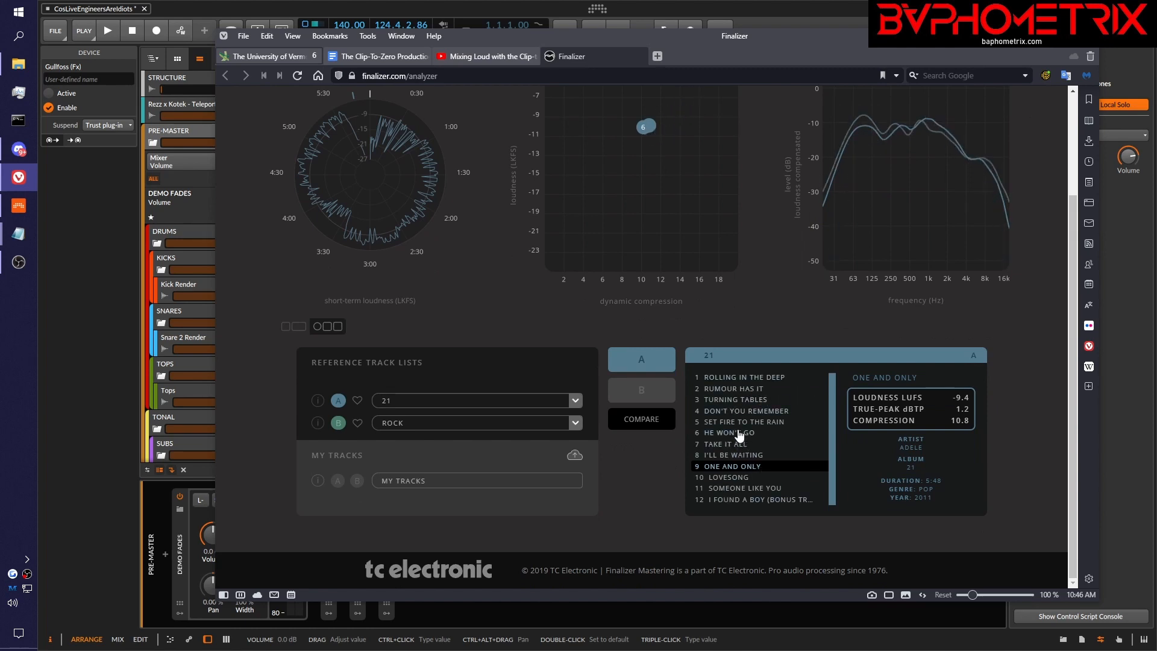
click(739, 433)
scroll(1025, 370, up, 1)
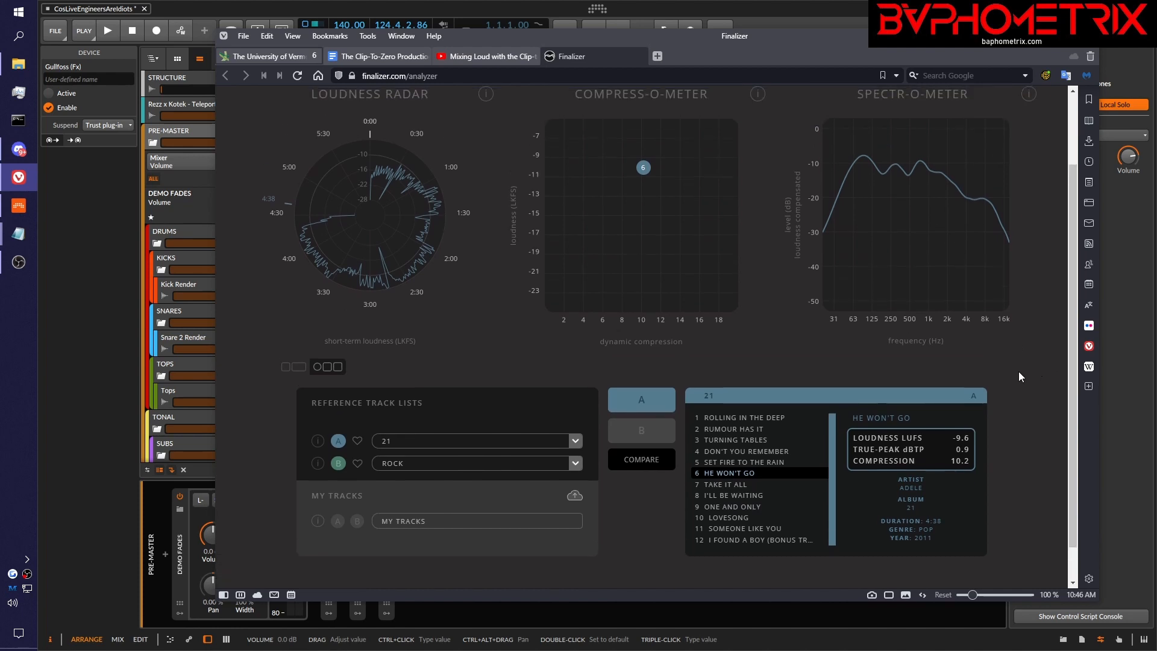
Examine the loudness, true-peak and compression figures of Don't You Remember, I'll Be Waiting, Lovesong, Someone Like You, Rumour Has It and Rolling in the Deep.
click(738, 451)
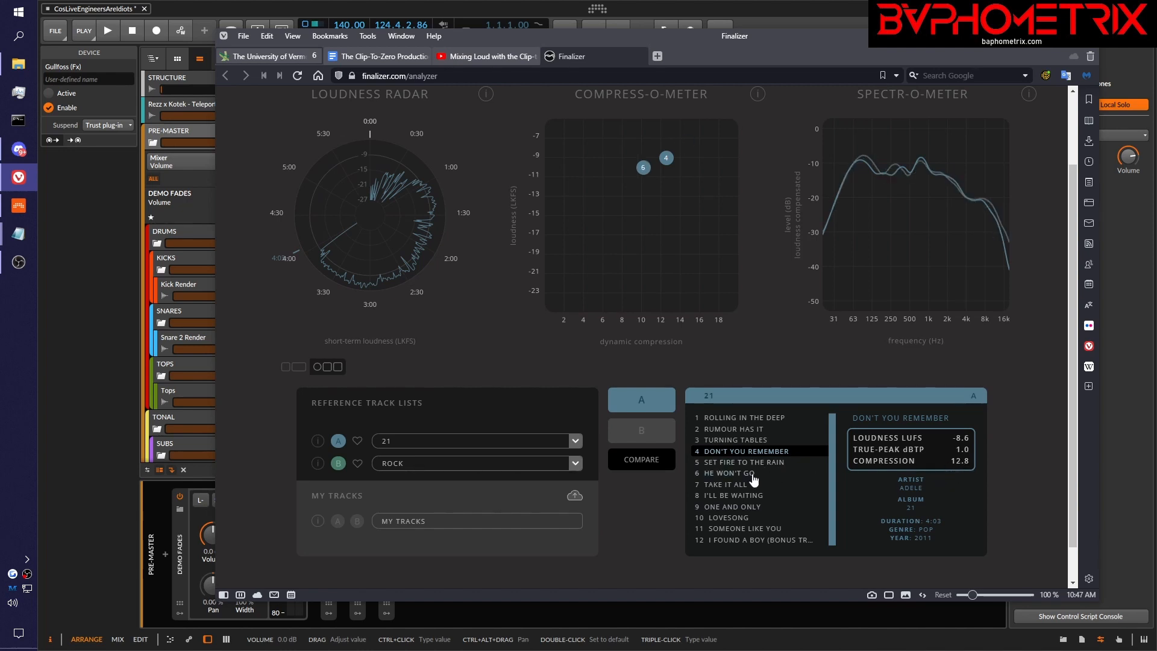
click(730, 495)
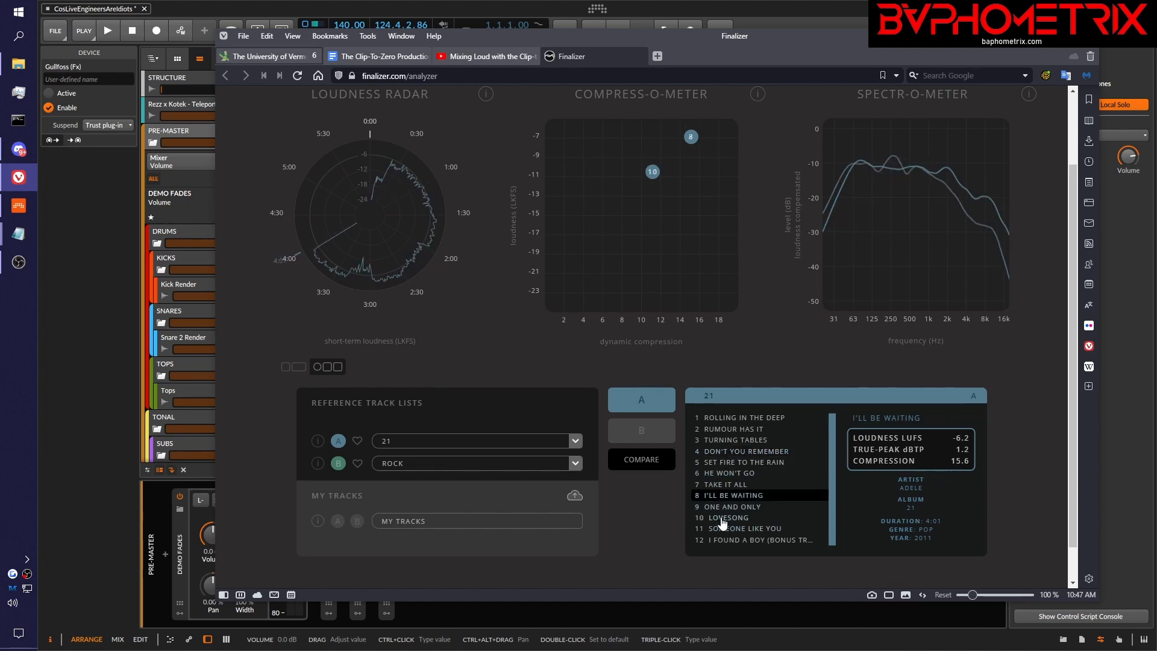
click(723, 518)
click(723, 528)
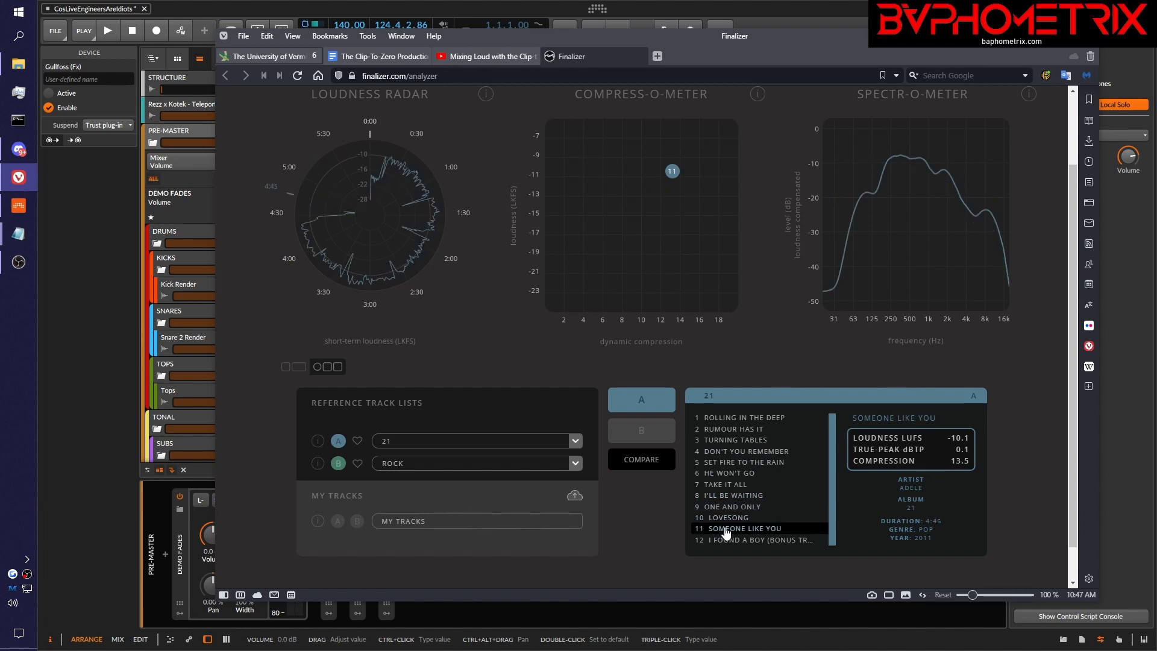
click(732, 428)
click(735, 418)
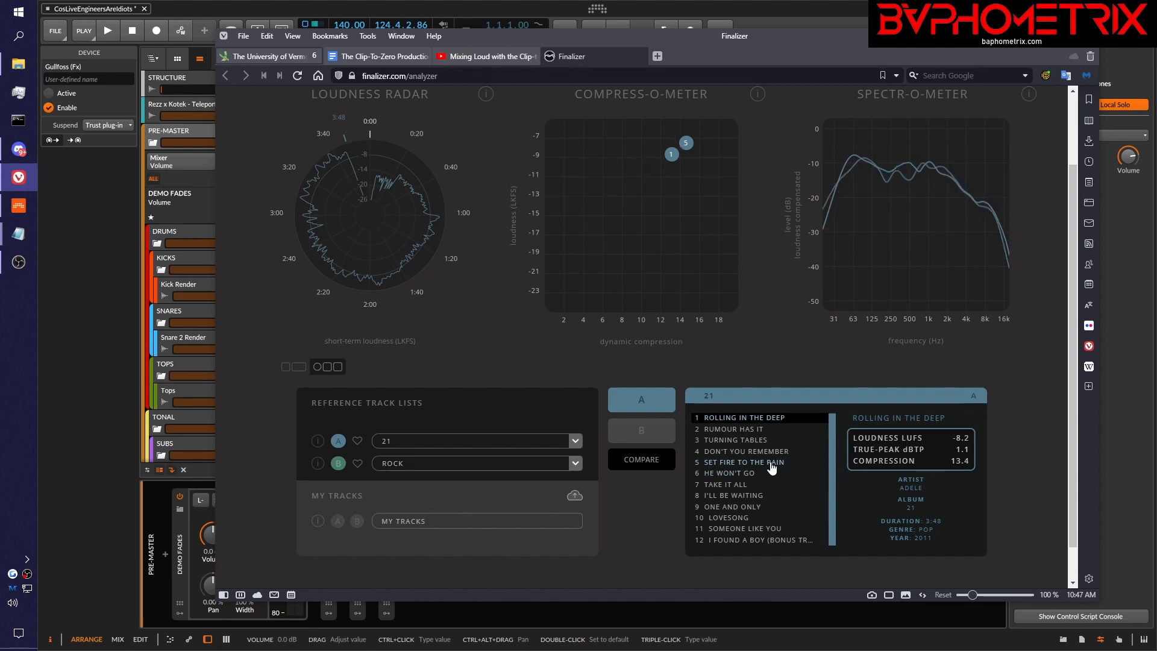
Set reference track list B to DANCE ELECTRO.
click(517, 464)
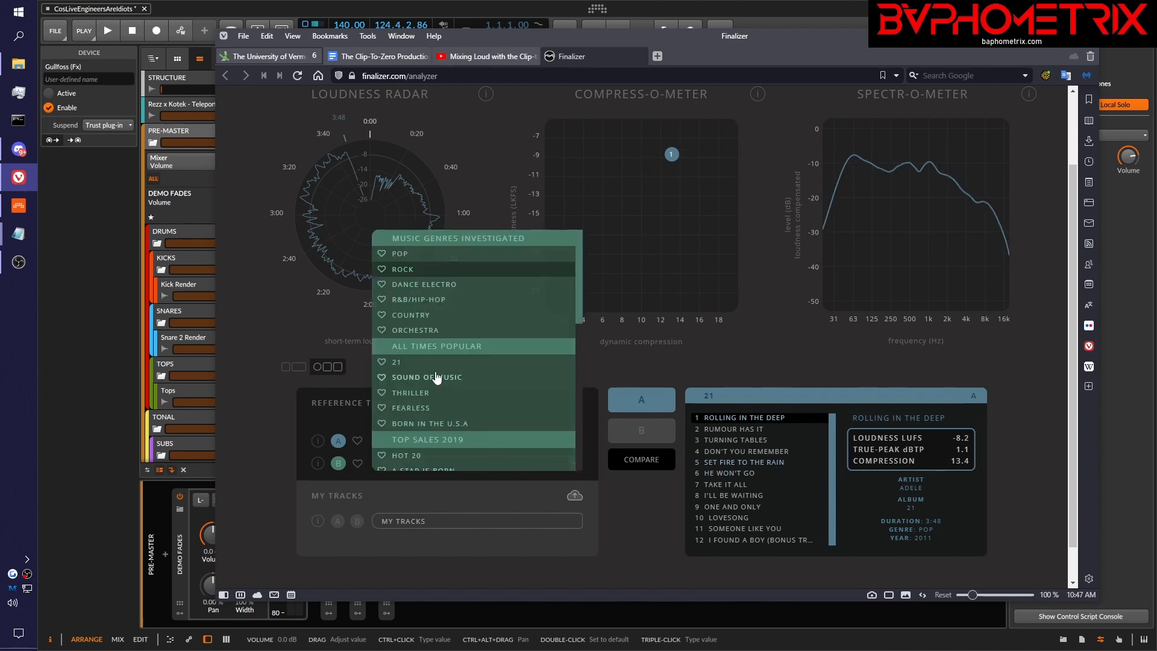
scroll(429, 389, up, 1)
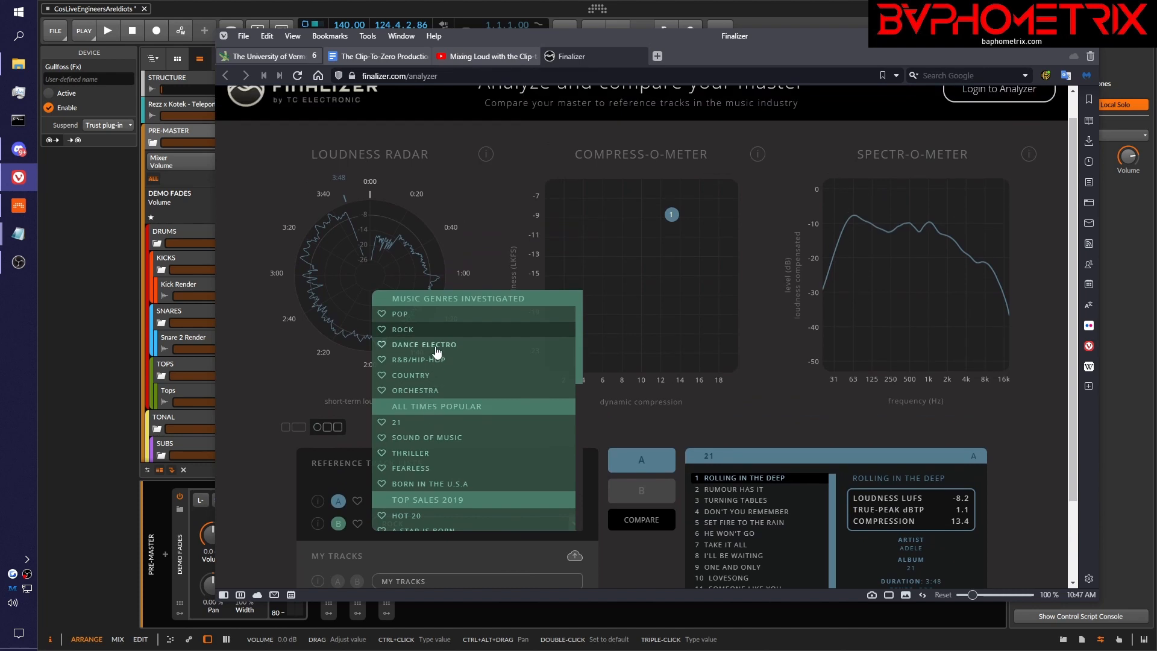
click(435, 347)
scroll(1038, 463, down, 2)
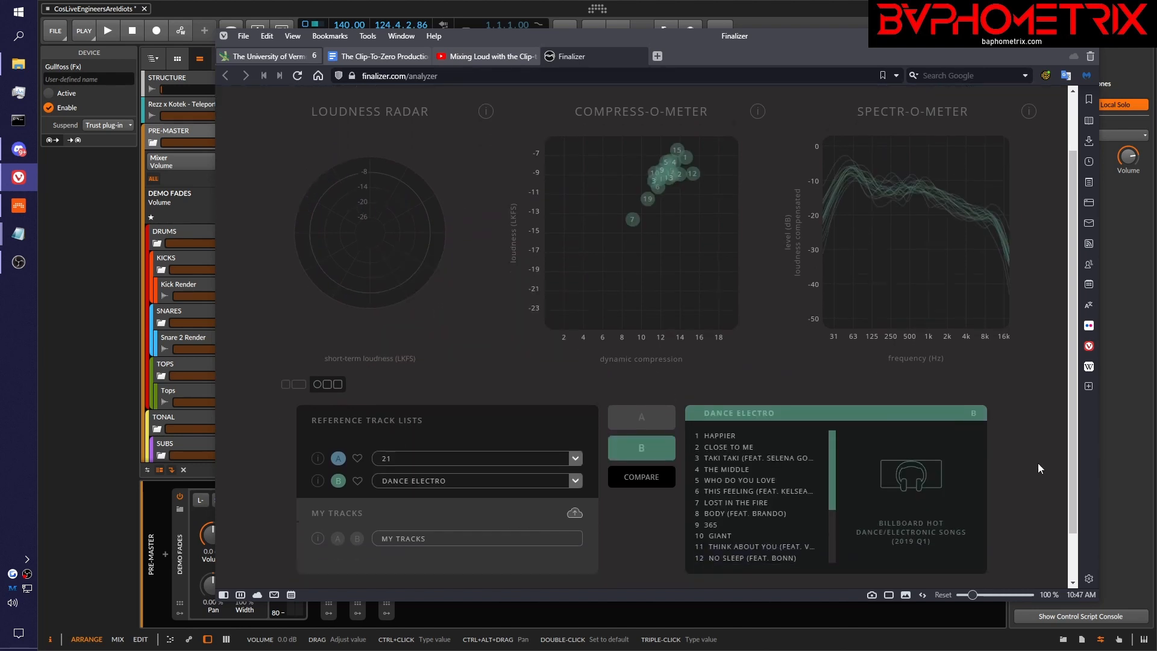
Examine the loudness, true-peak and compression figures of the Dance Electro tracks Close to Me, Who Do You Love, Giant and So Close.
mouse_move(740, 395)
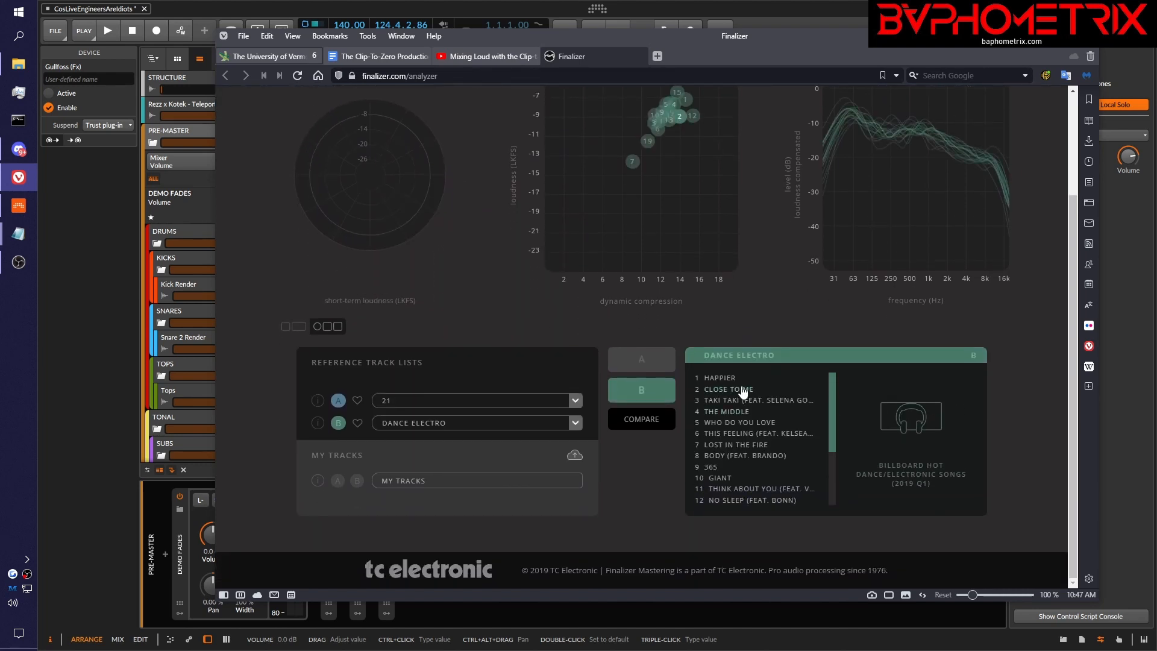
click(745, 423)
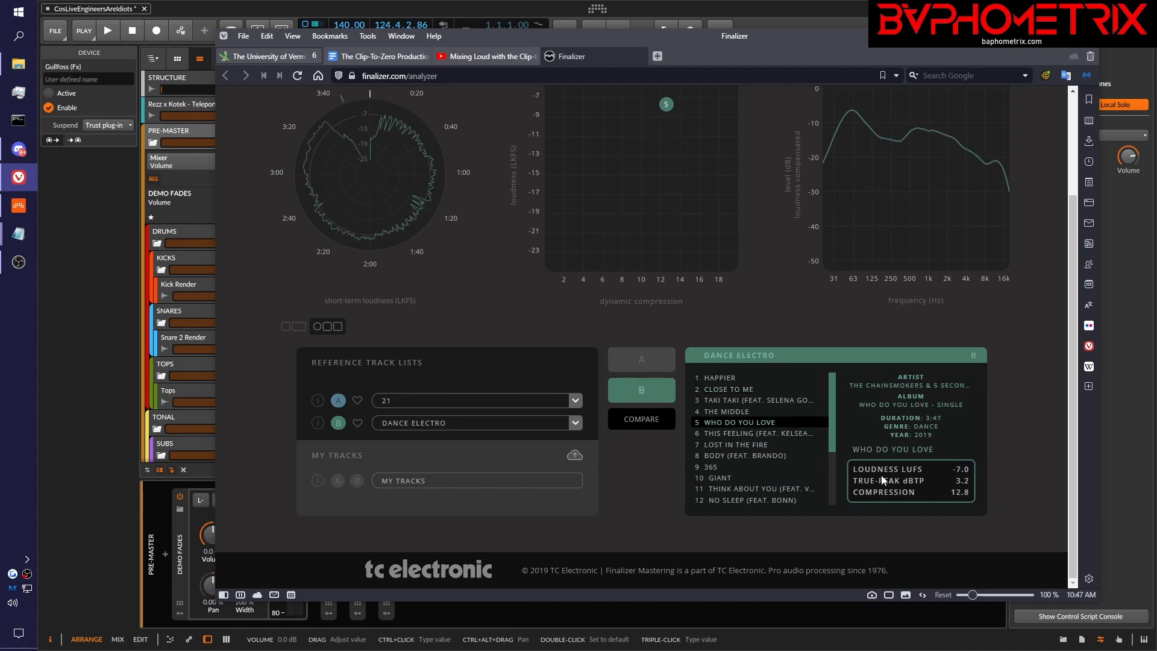
click(749, 478)
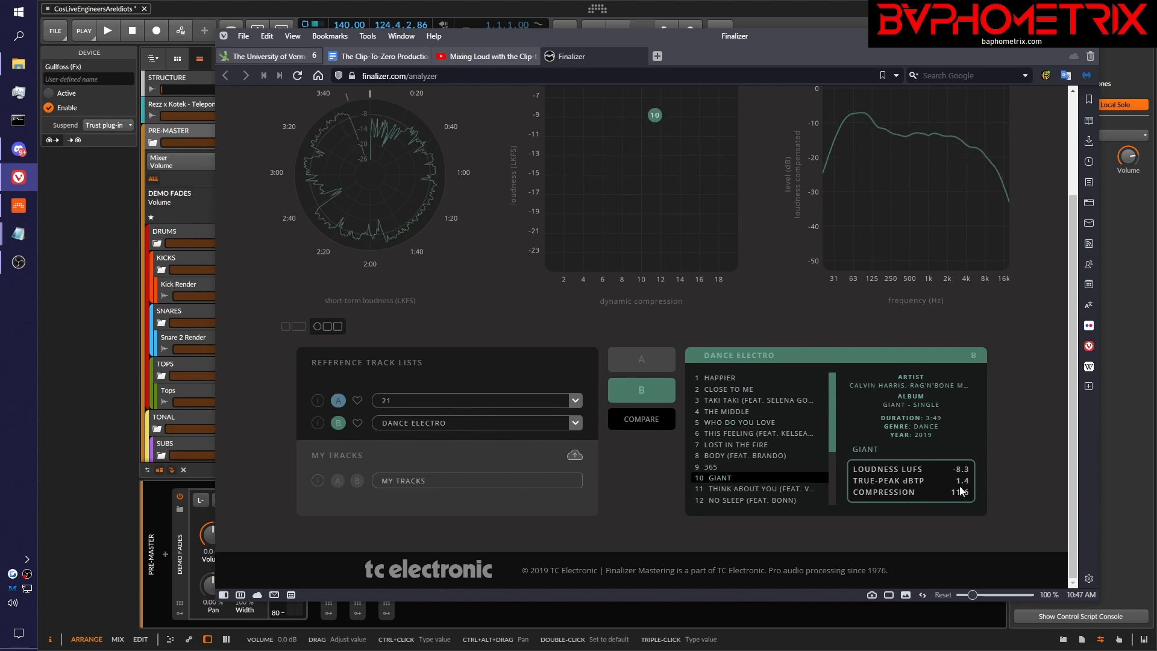
scroll(758, 453, down, 2)
scroll(758, 453, down, 1)
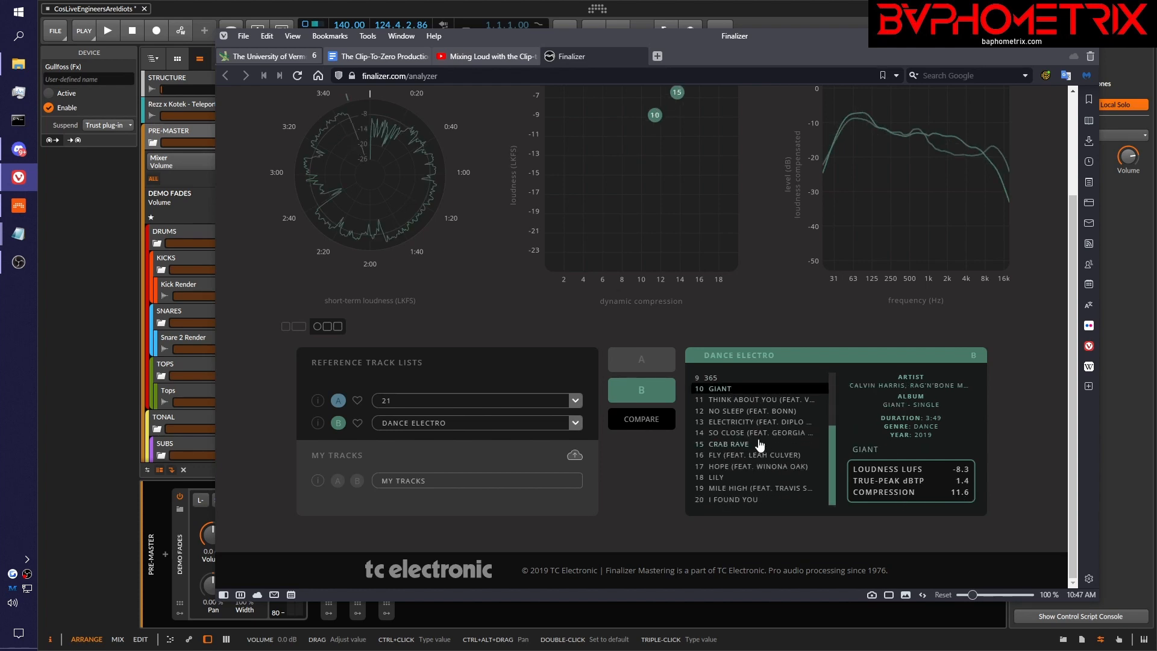
click(745, 434)
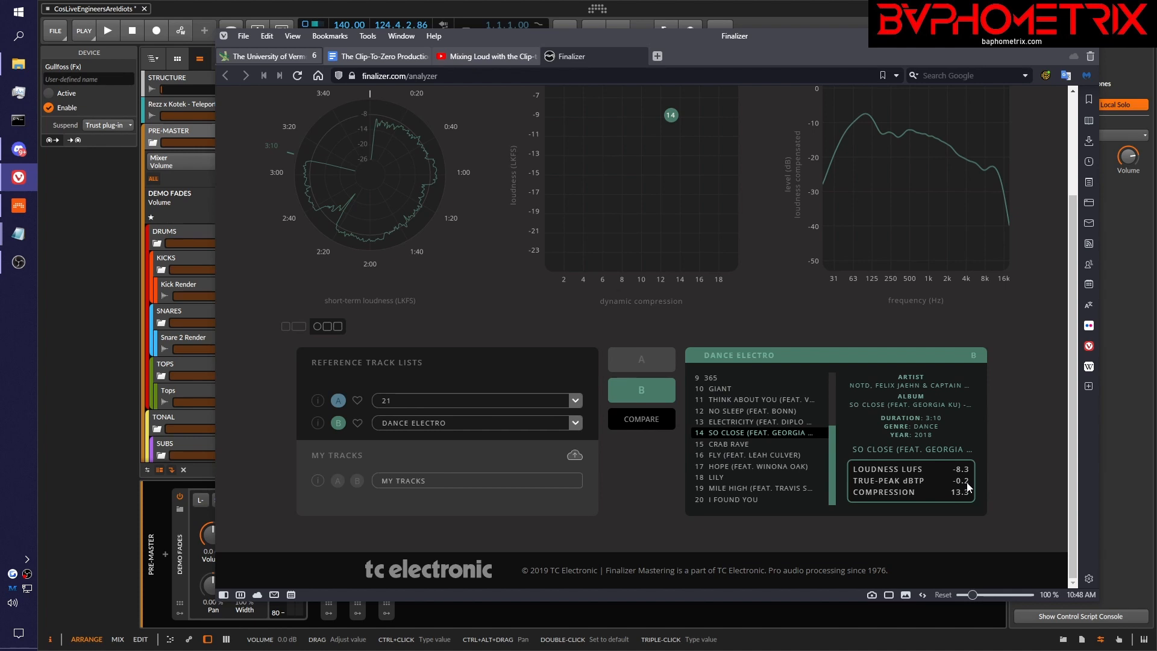
scroll(783, 449, up, 2)
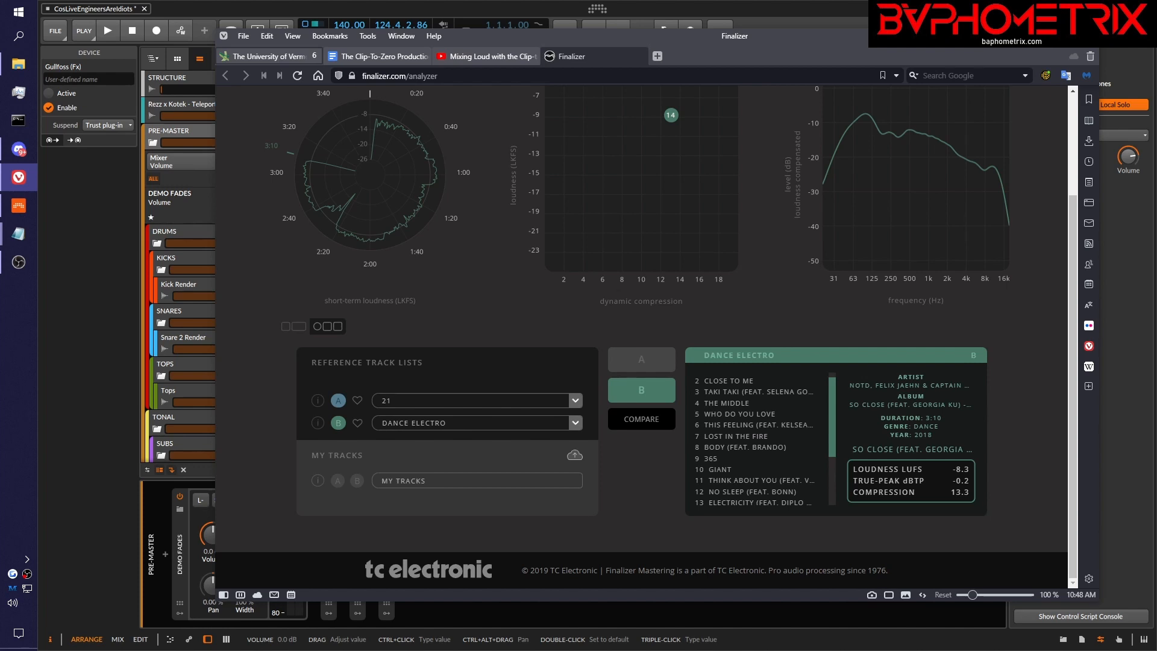
Return to Bitwig, show the Listen Bus's first dpMeter5, and place its window beside Pro-L 2.
click(1030, 36)
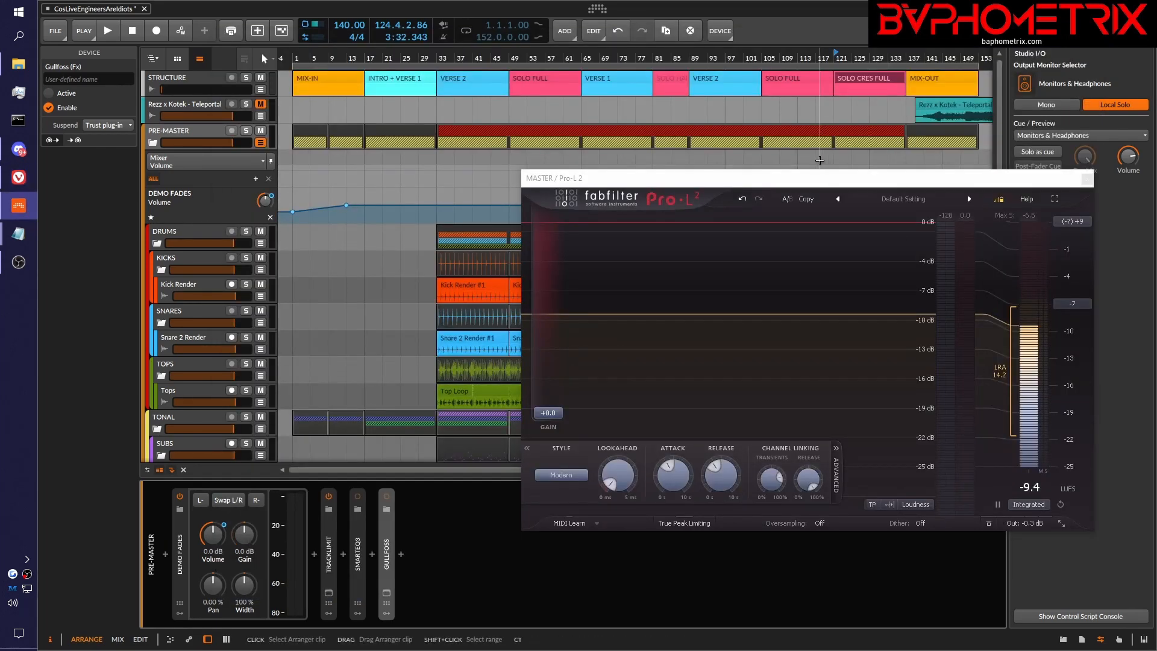
scroll(206, 360, down, 10)
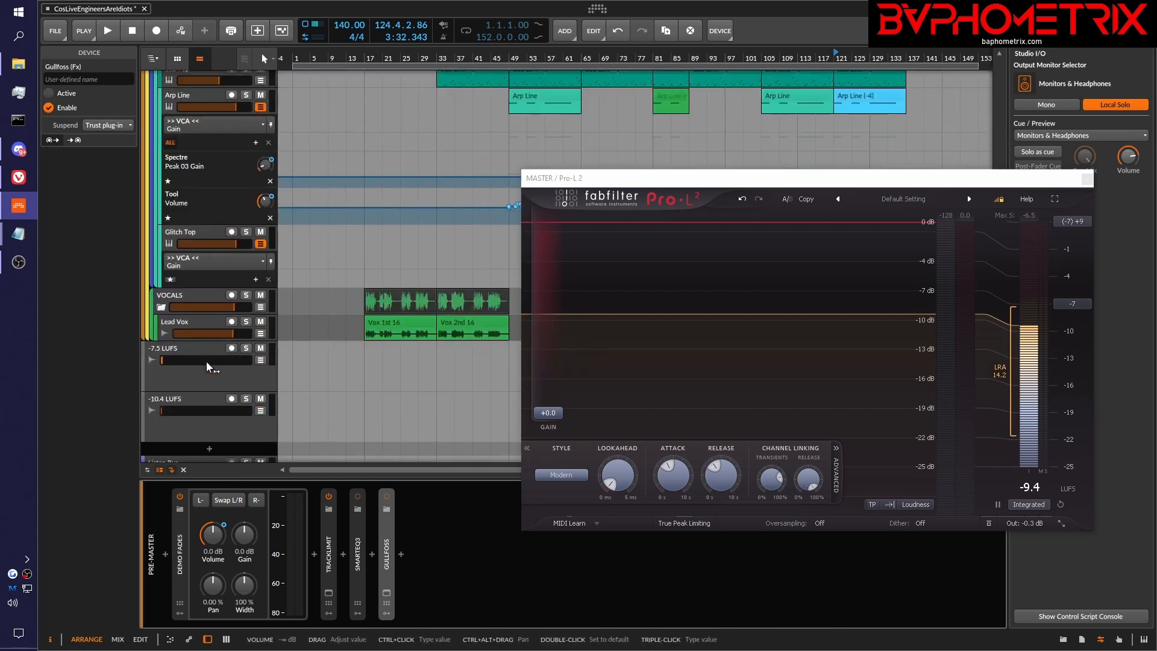
scroll(206, 361, down, 2)
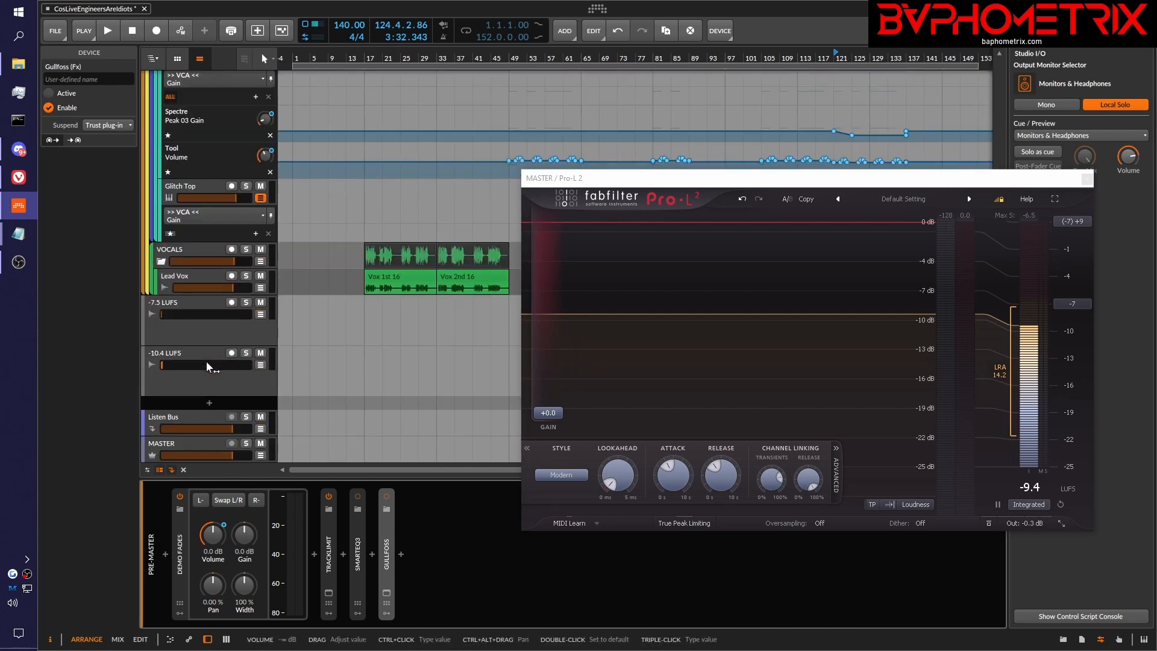
click(198, 418)
click(209, 593)
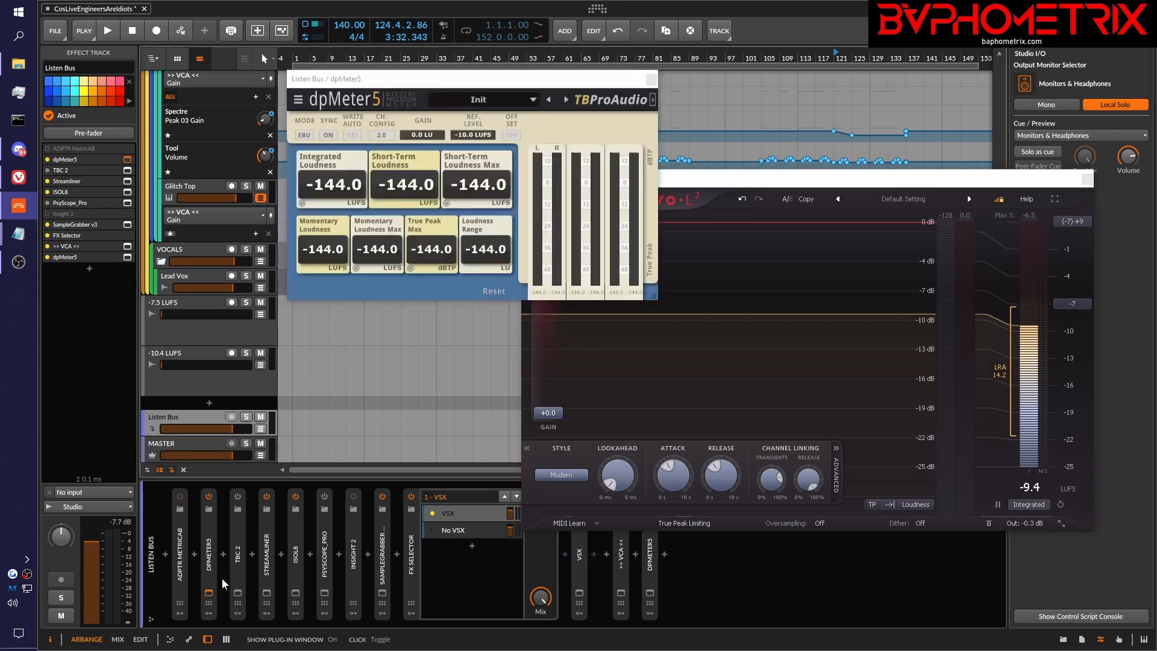
drag(471, 83, 440, 238)
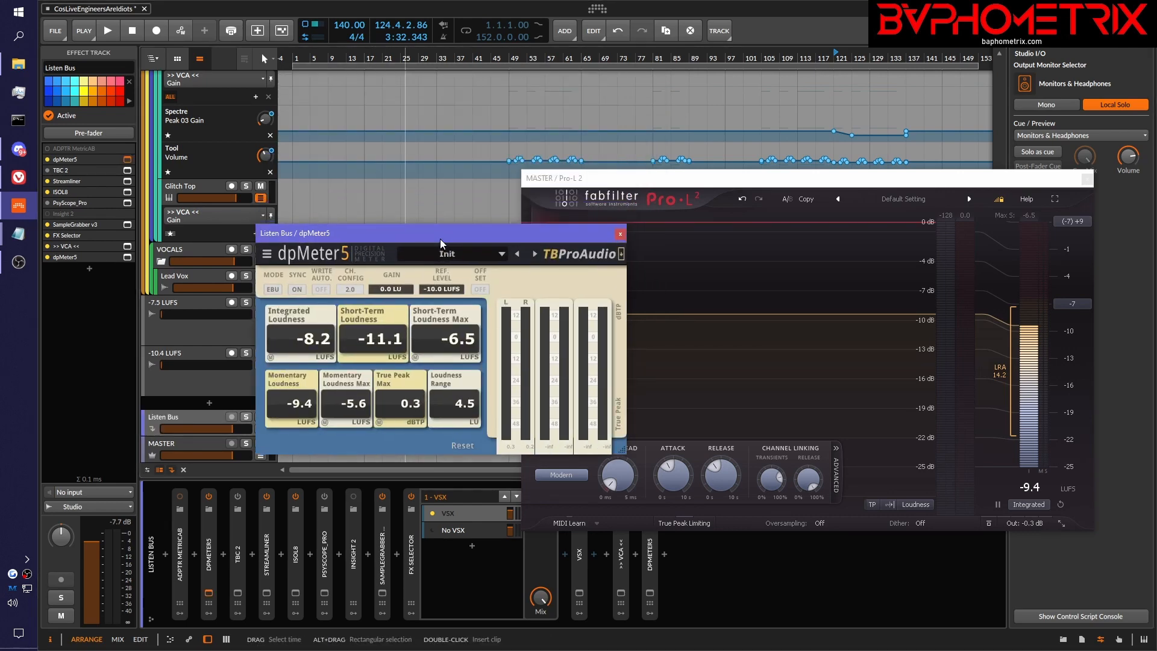
Play the SOLO CRES FULL section from bar 121 while checking loudness and true peak in dpMeter5, and close the meter after stopping.
scroll(664, 128, up, 5)
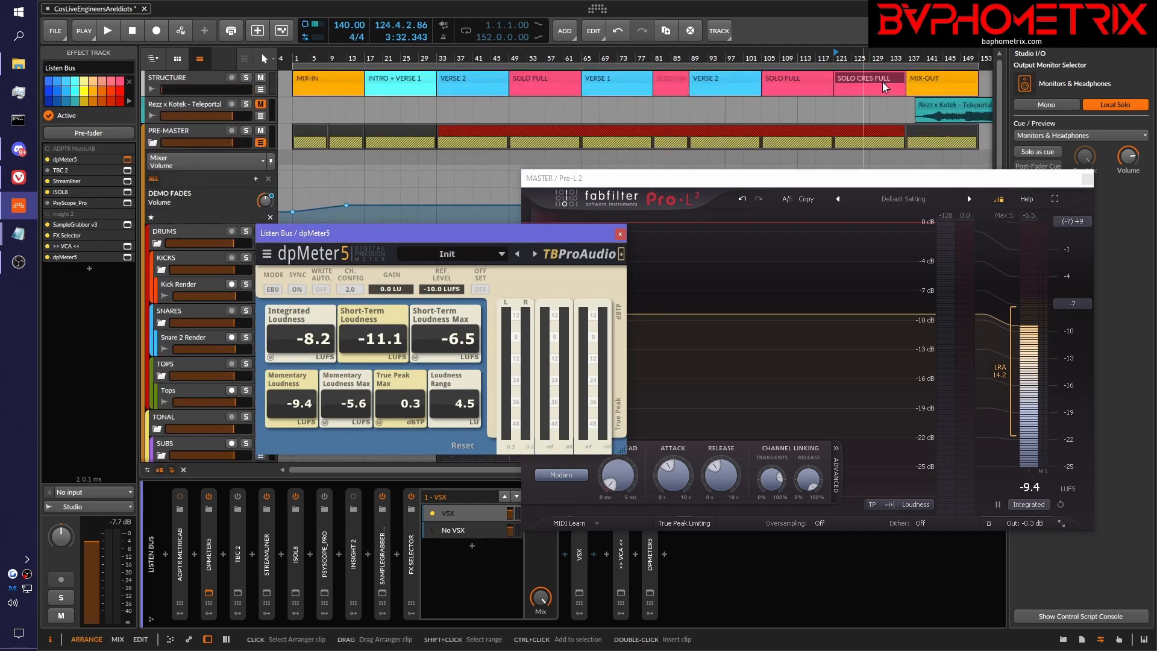
click(851, 76)
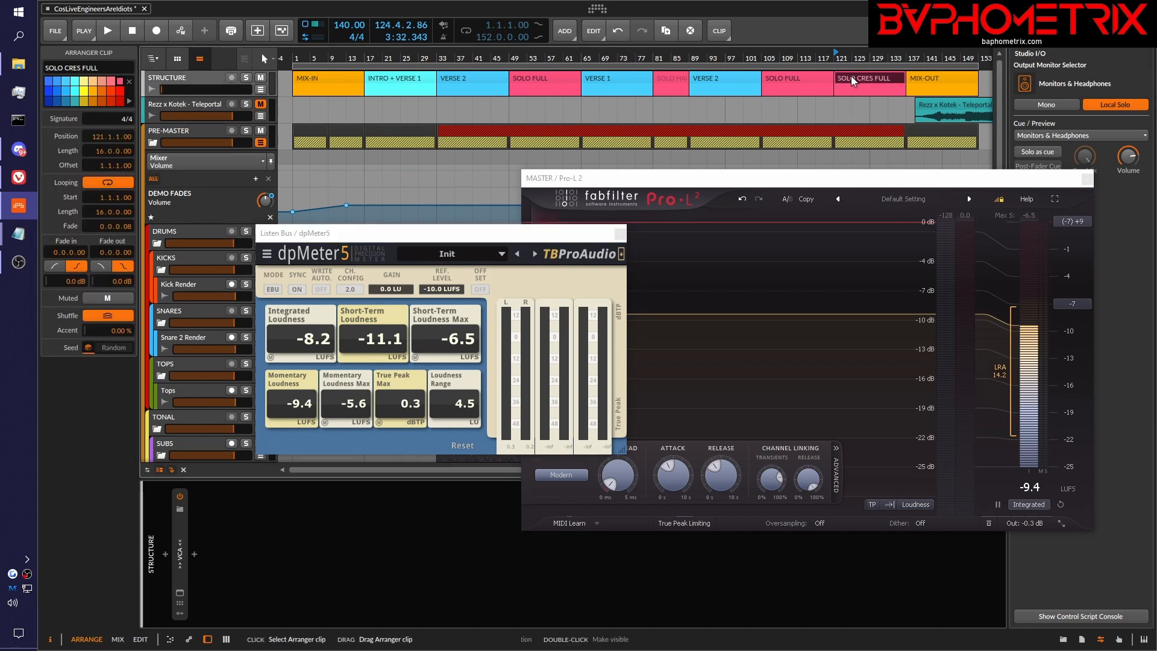
click(373, 233)
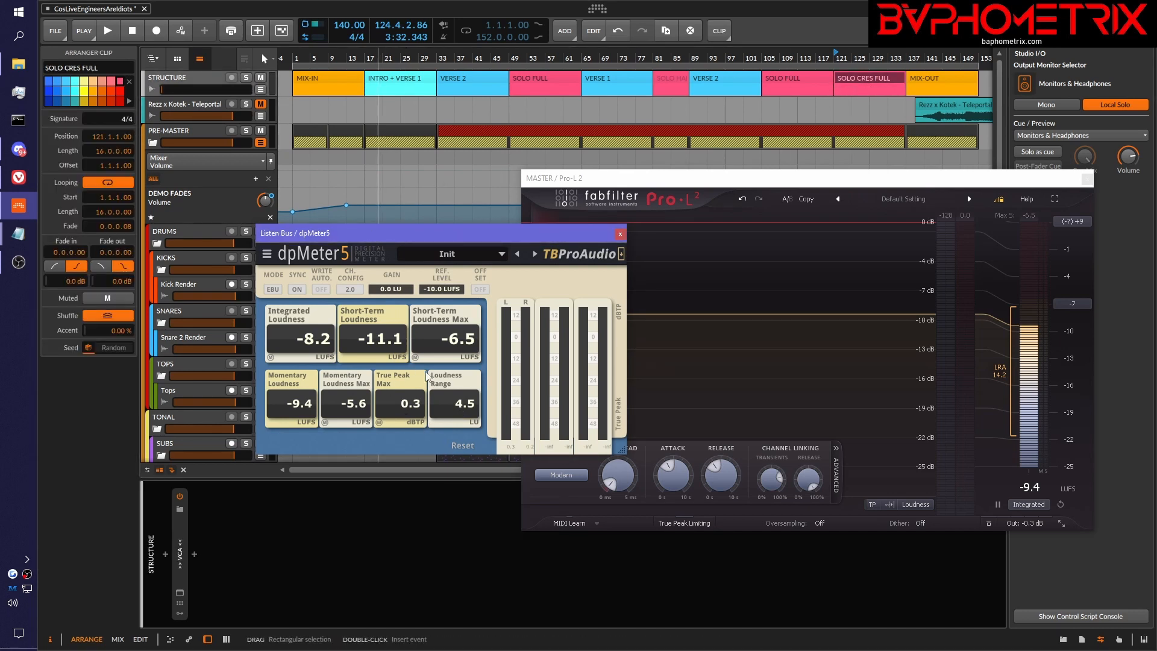
key(space)
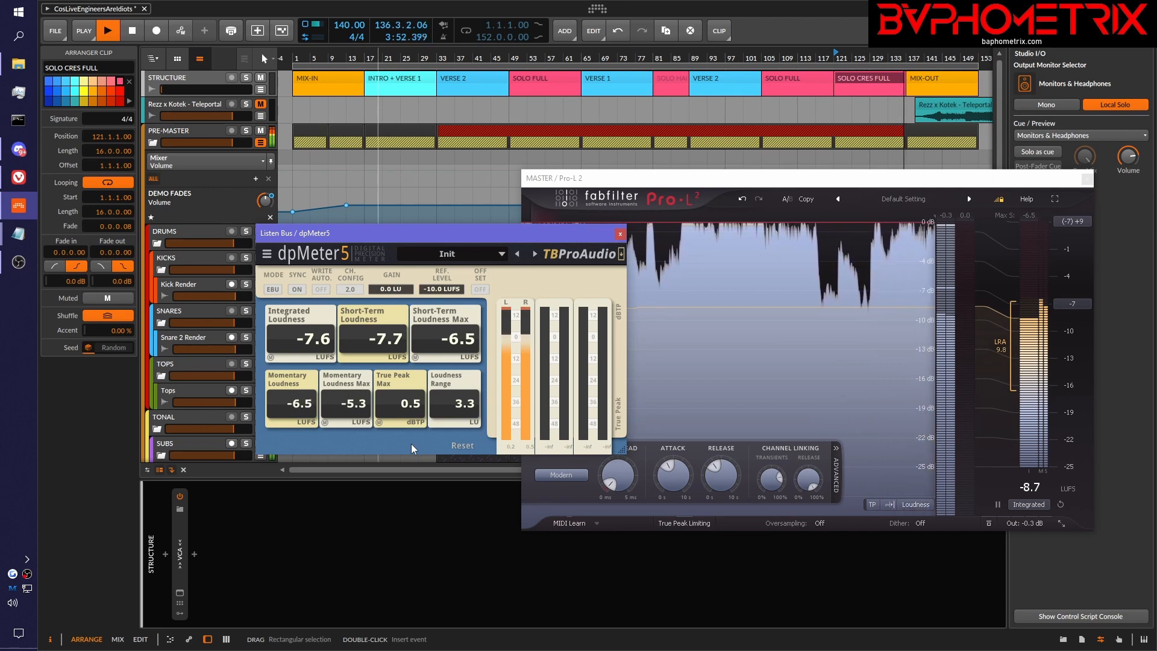
key(space)
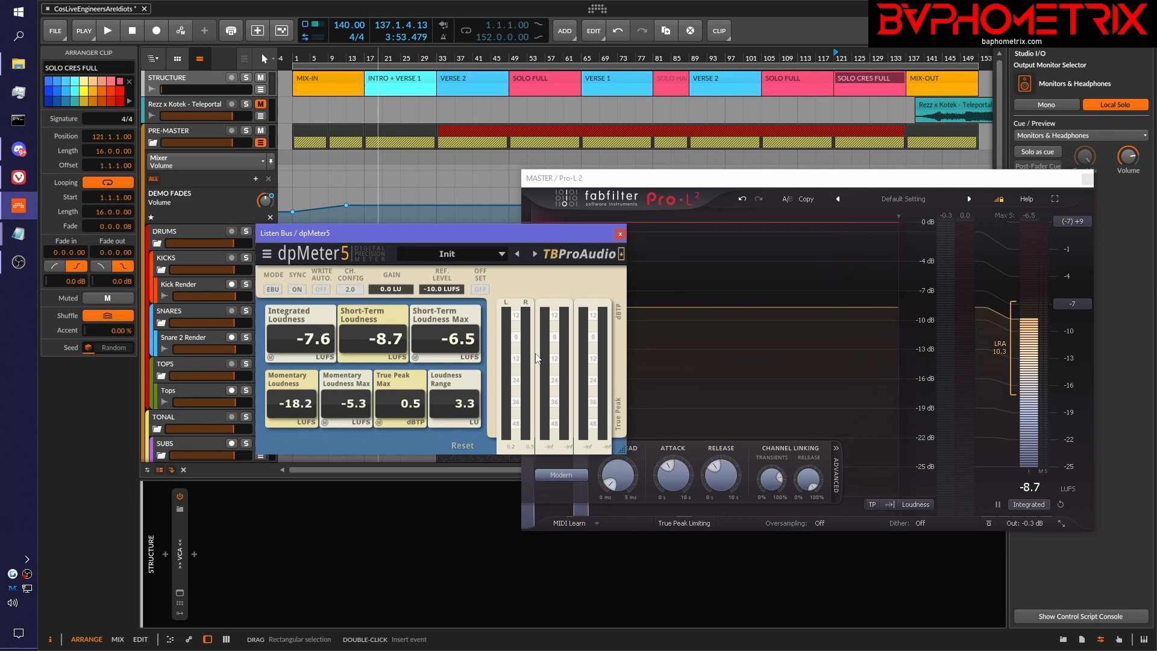
click(621, 235)
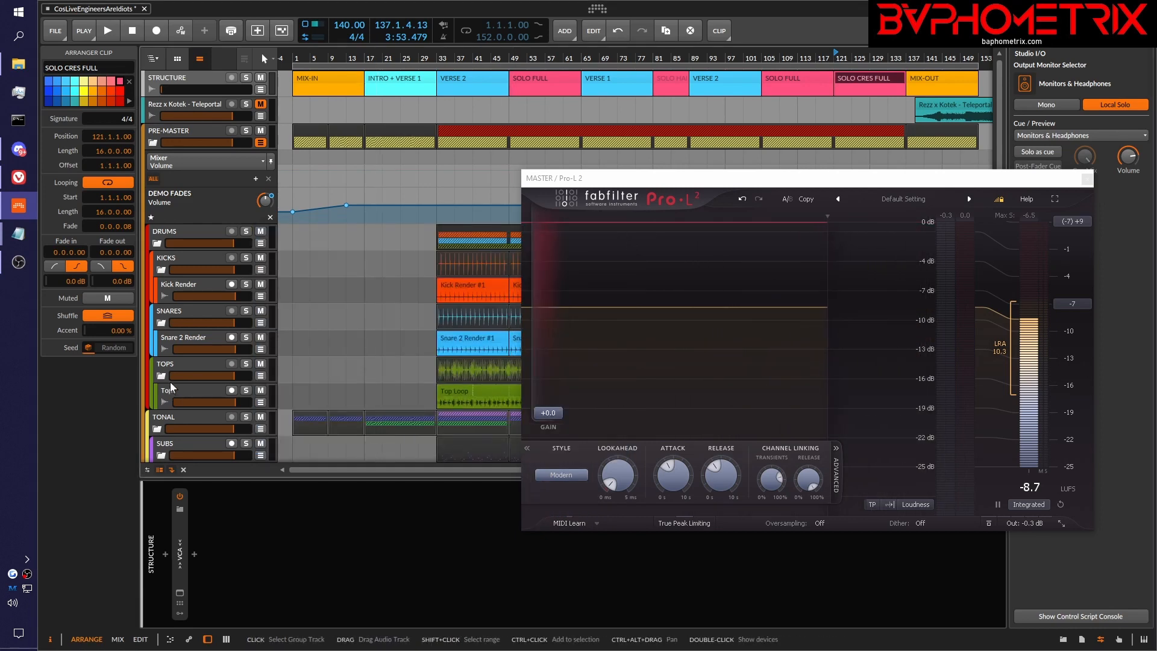
Open Streamliner on the Listen Bus, close the master's Pro-L 2 window, and position Streamliner over the arrangement.
scroll(170, 387, down, 8)
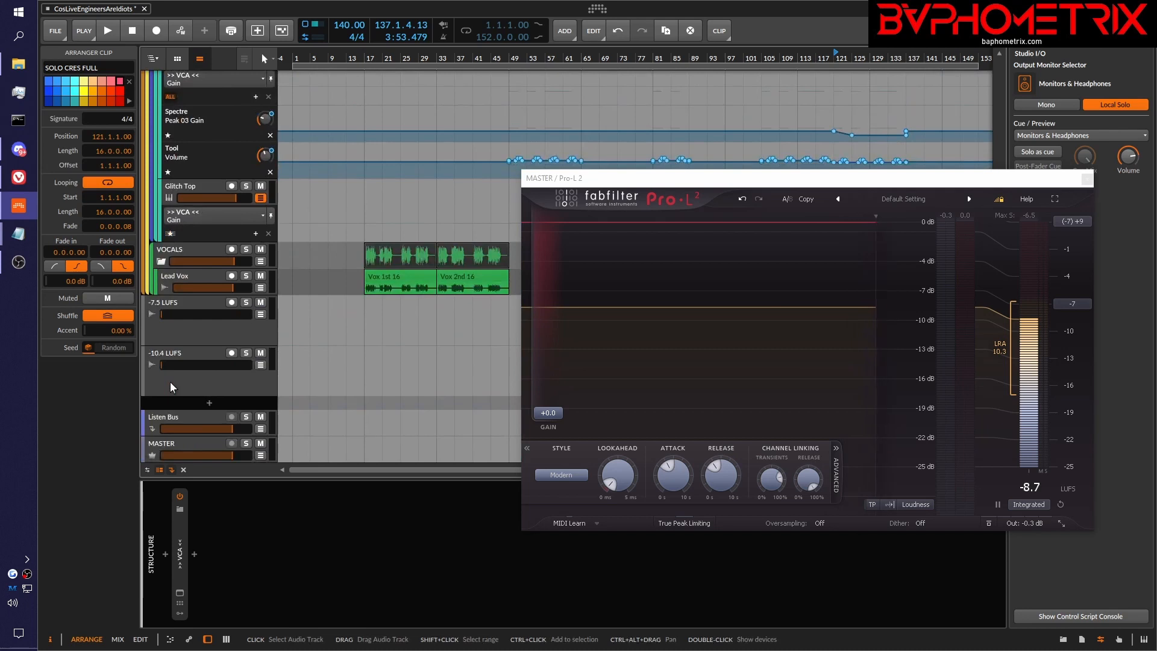
click(184, 422)
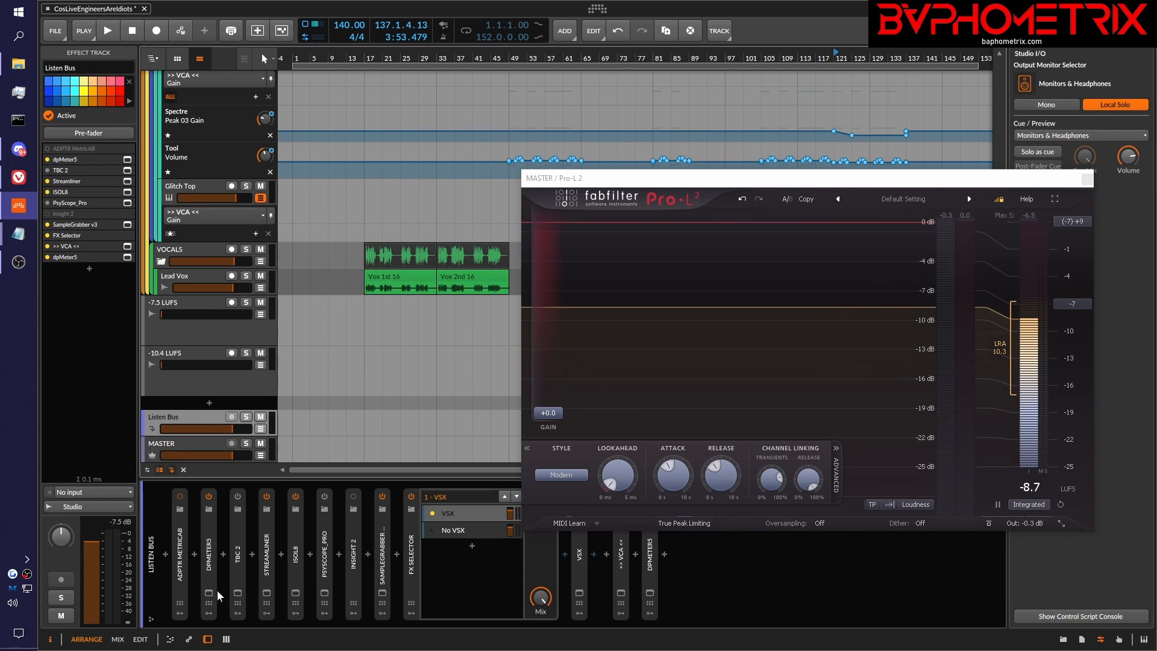
click(266, 596)
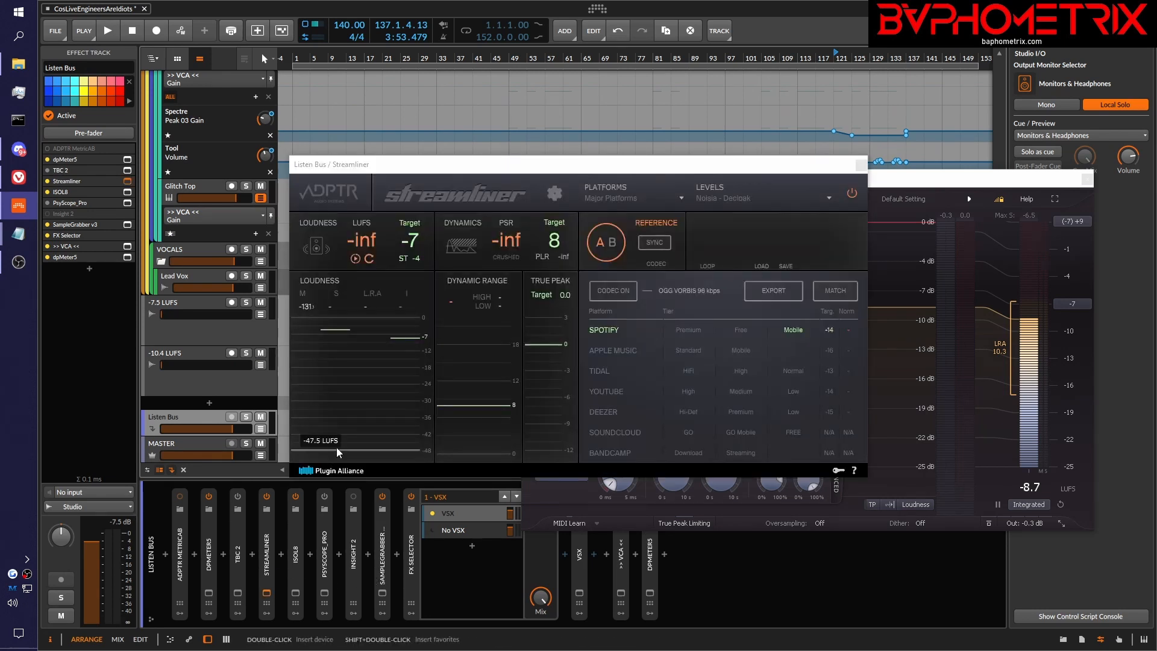
drag(575, 174, 348, 242)
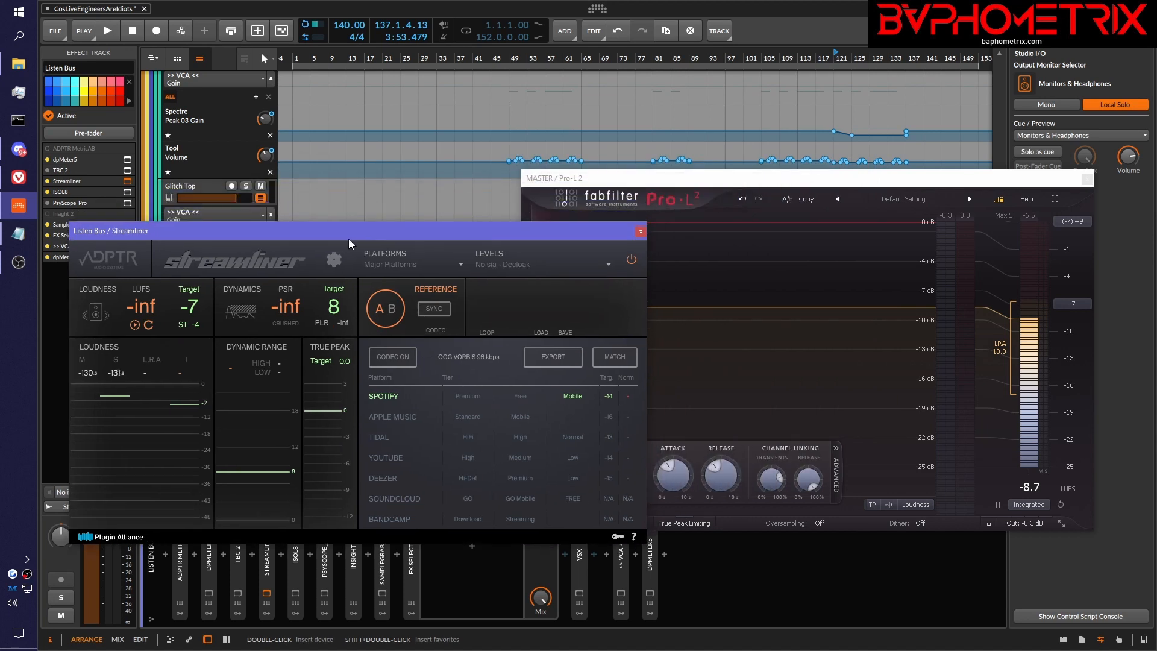
drag(611, 183, 670, 77)
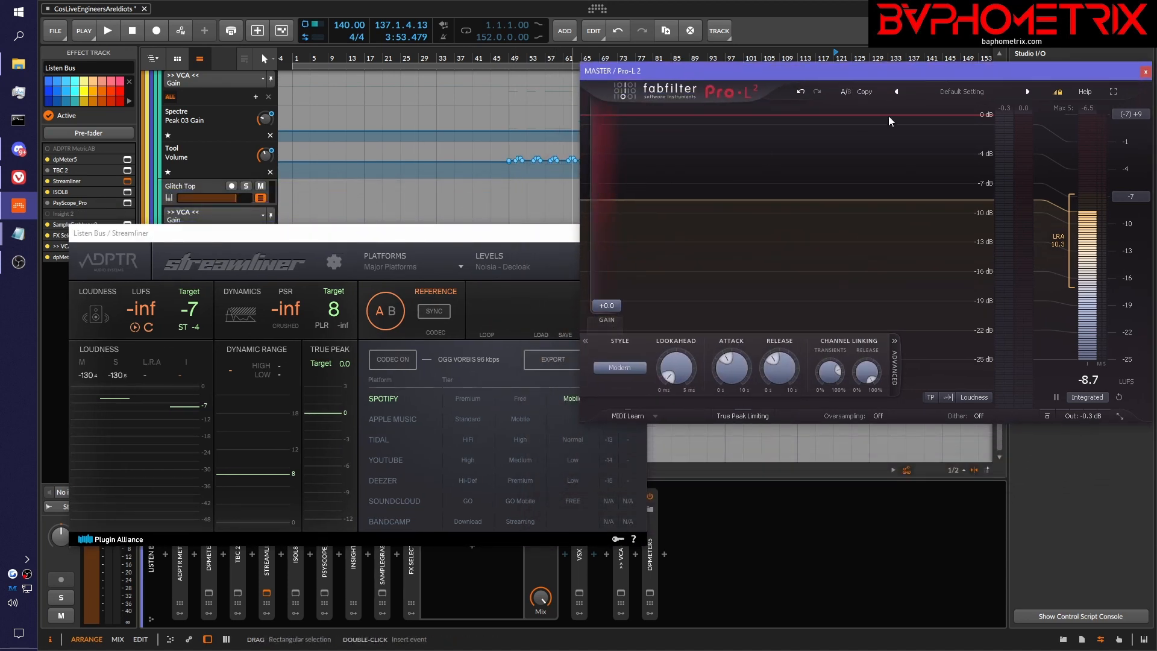
click(1146, 72)
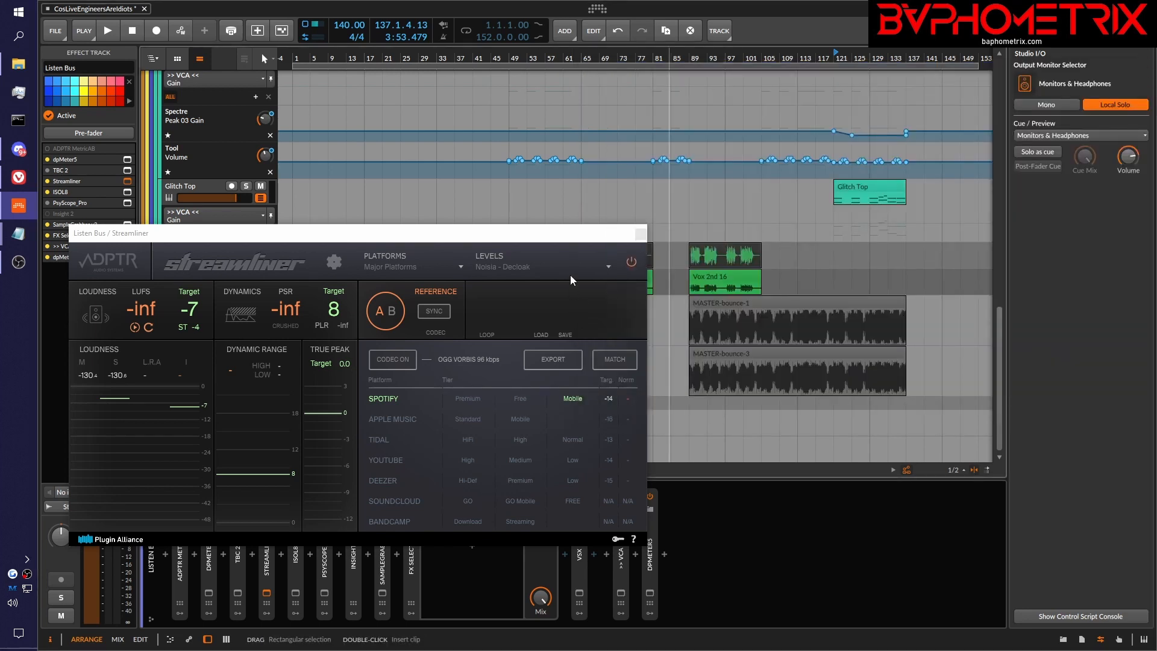
drag(560, 239, 746, 190)
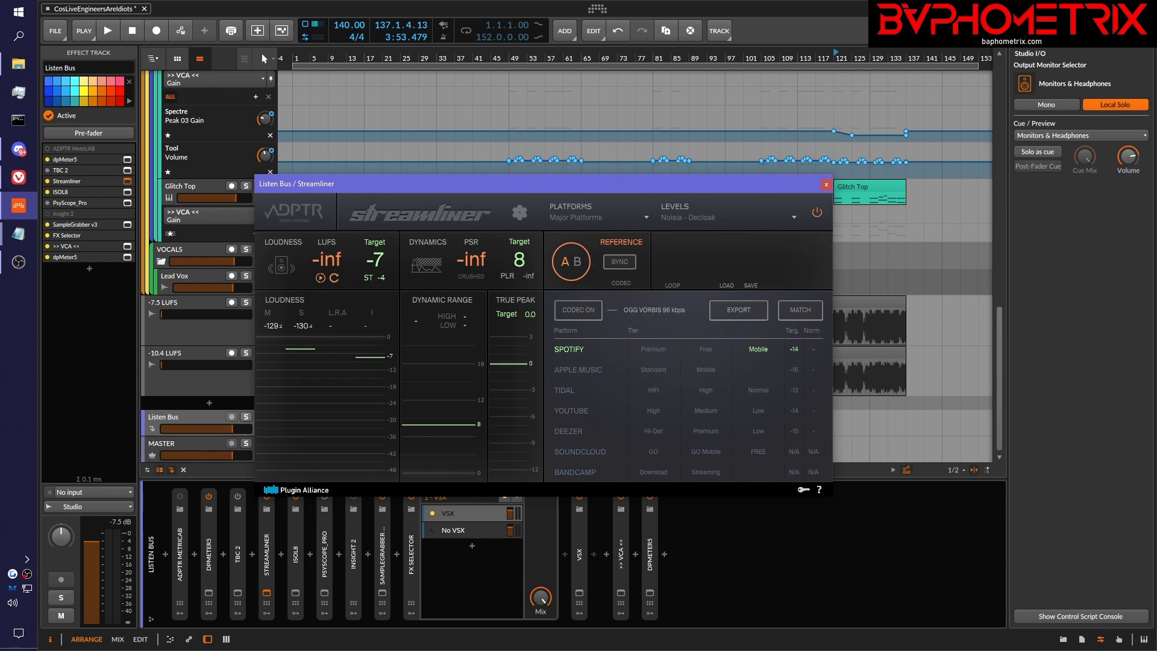
Bring the Notepad notes into view, highlight the ADAPTR Streamliner line, and put the notes away to bring Streamliner back into focus.
drag(1156, 166, 682, 112)
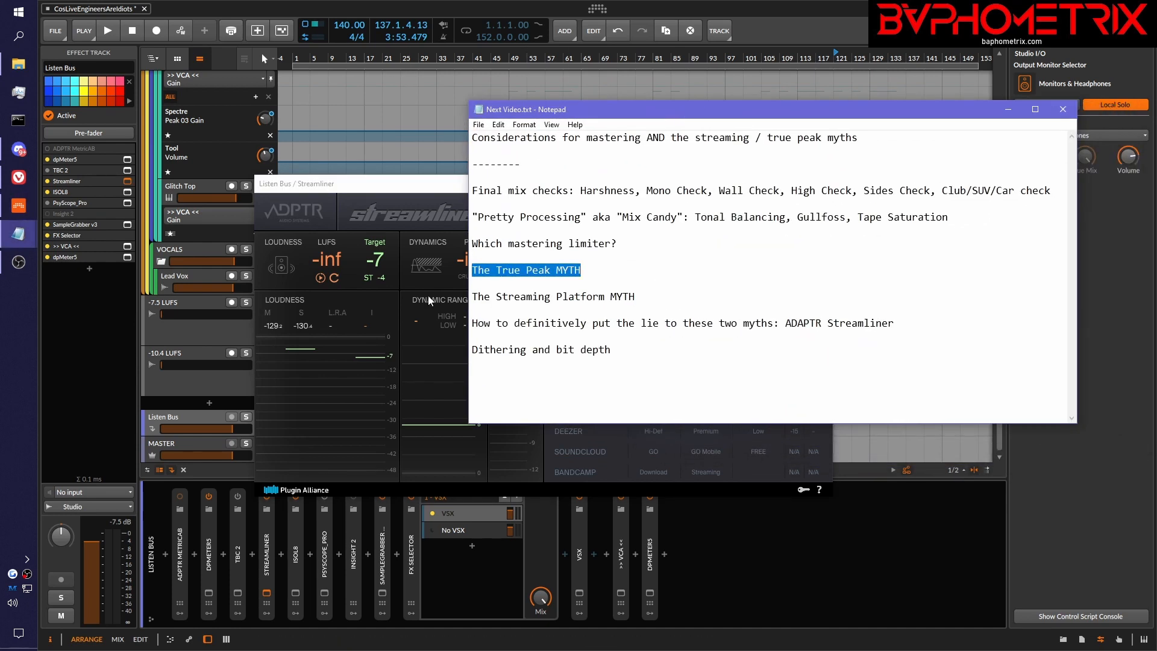
drag(480, 326, 891, 333)
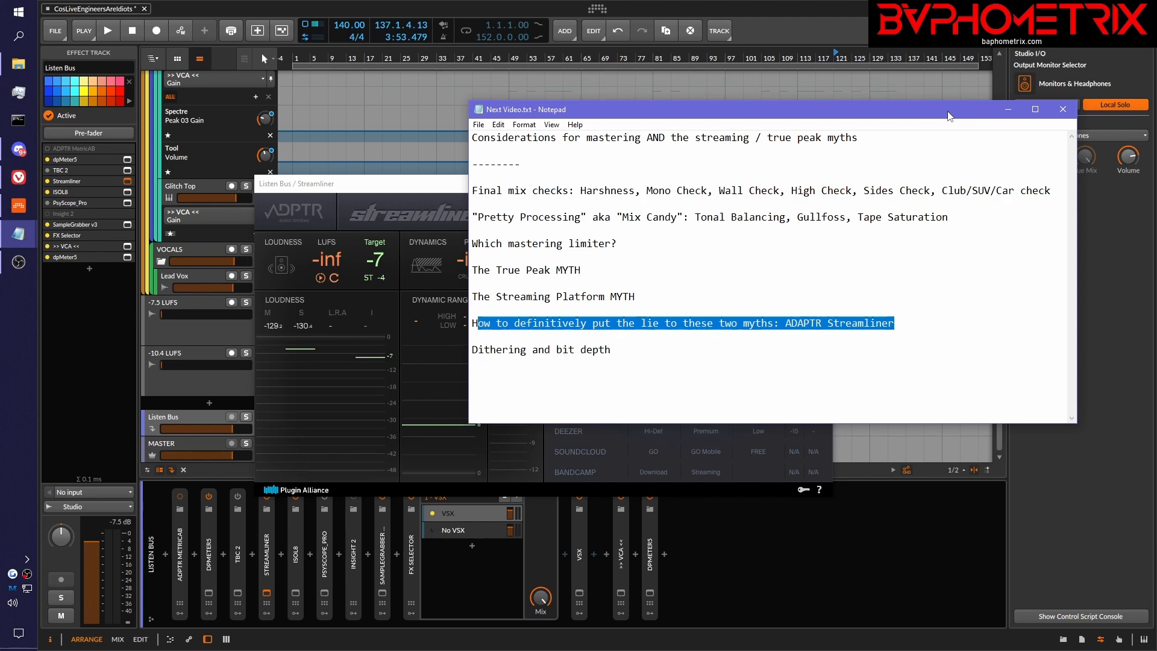
drag(950, 115, 1156, 114)
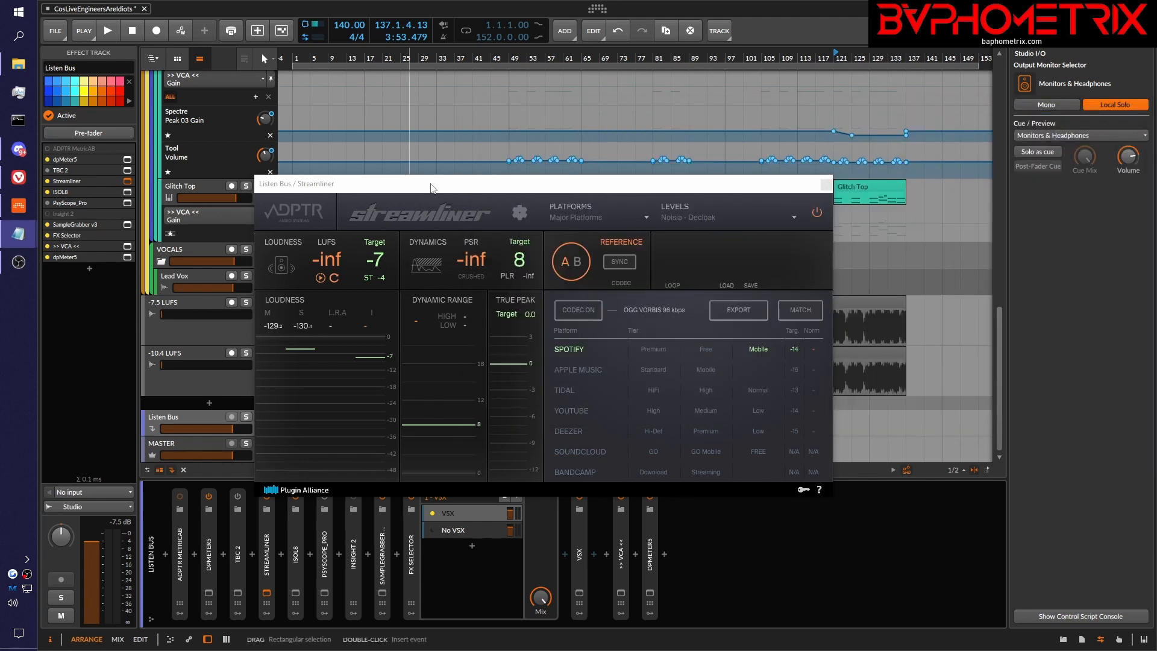
drag(432, 184, 441, 117)
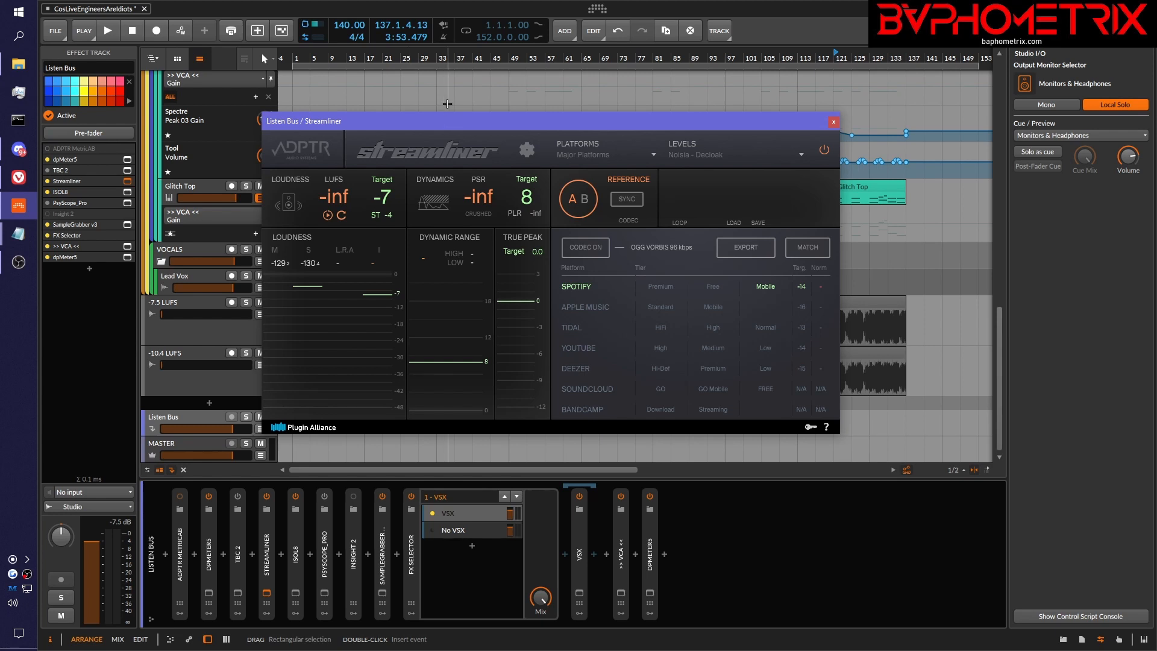
Reposition the Streamliner window and examine its platform presets and its loudness and dynamics targets.
drag(440, 121, 461, 136)
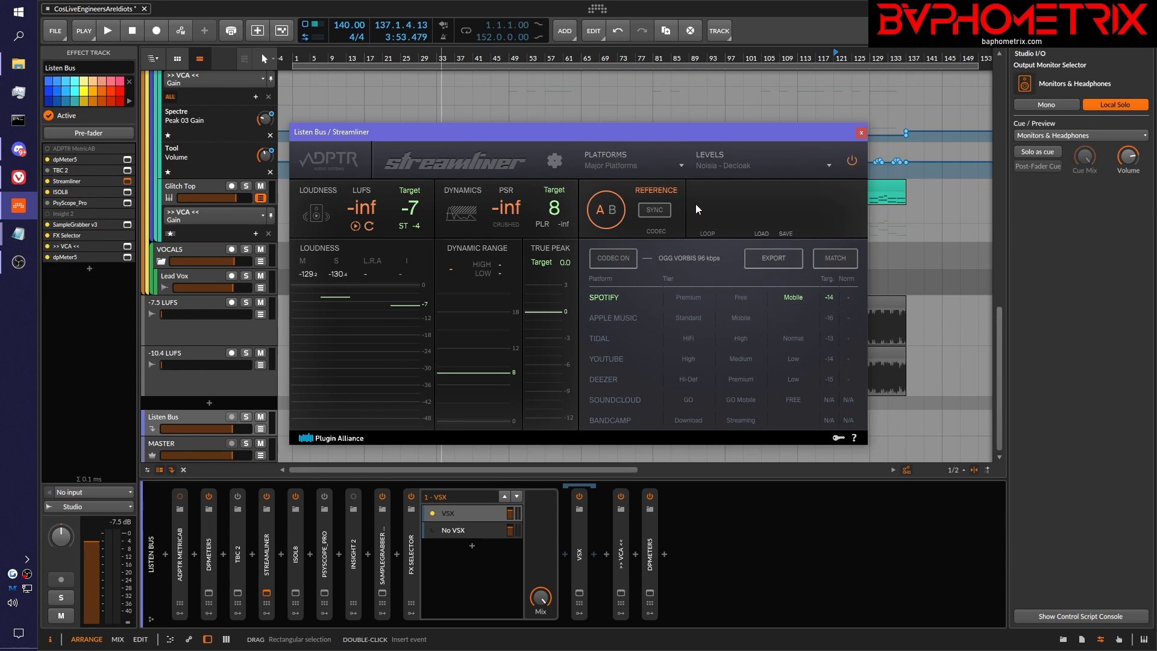
click(668, 165)
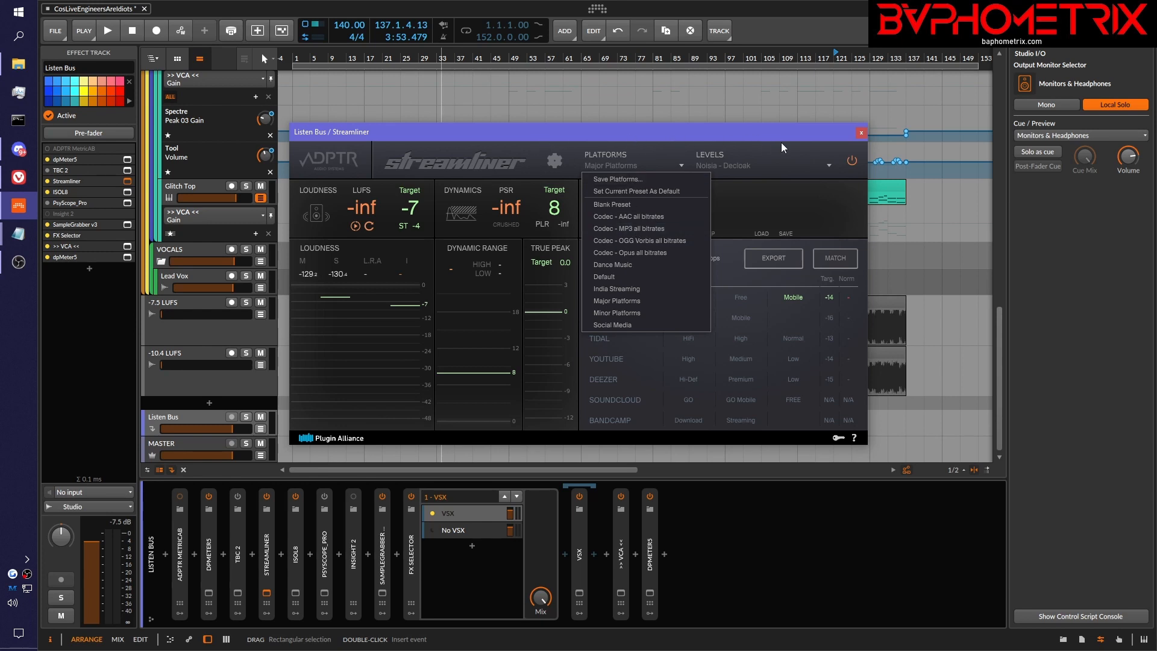
click(815, 199)
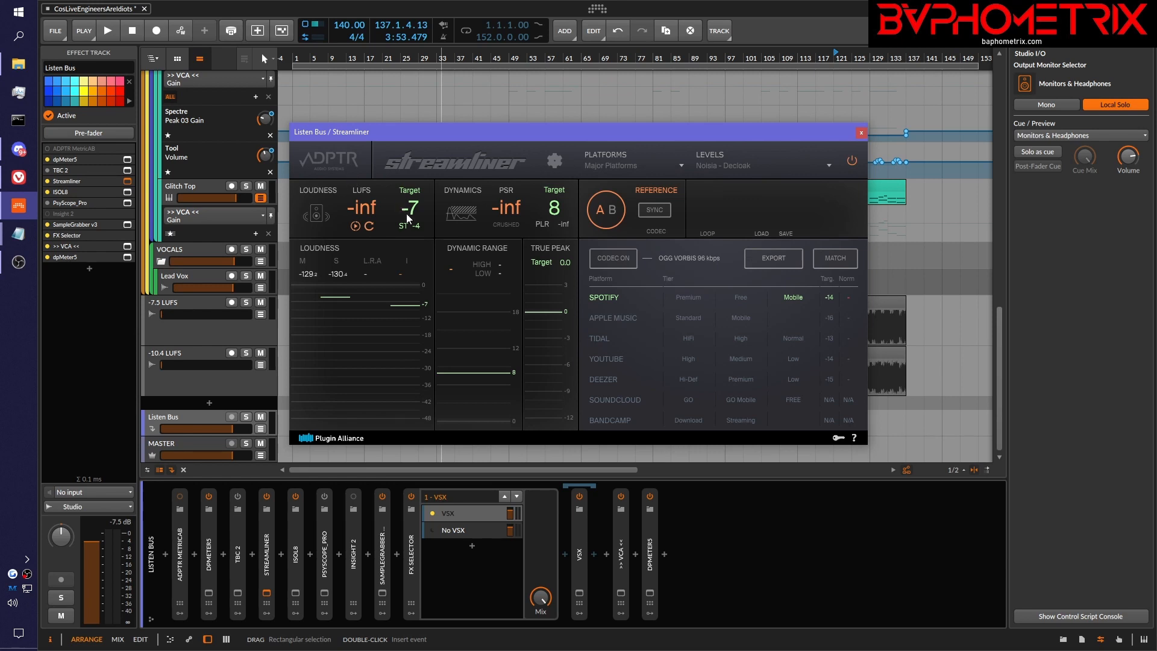
mouse_move(416, 215)
mouse_down()
mouse_move(418, 270)
mouse_move(426, 184)
mouse_move(424, 207)
mouse_up()
mouse_move(552, 209)
mouse_down()
mouse_move(550, 242)
mouse_move(567, 182)
mouse_move(566, 210)
mouse_up()
Load the Daft Punk - Get Lucky levels preset from Streamliner's Dance category.
click(757, 167)
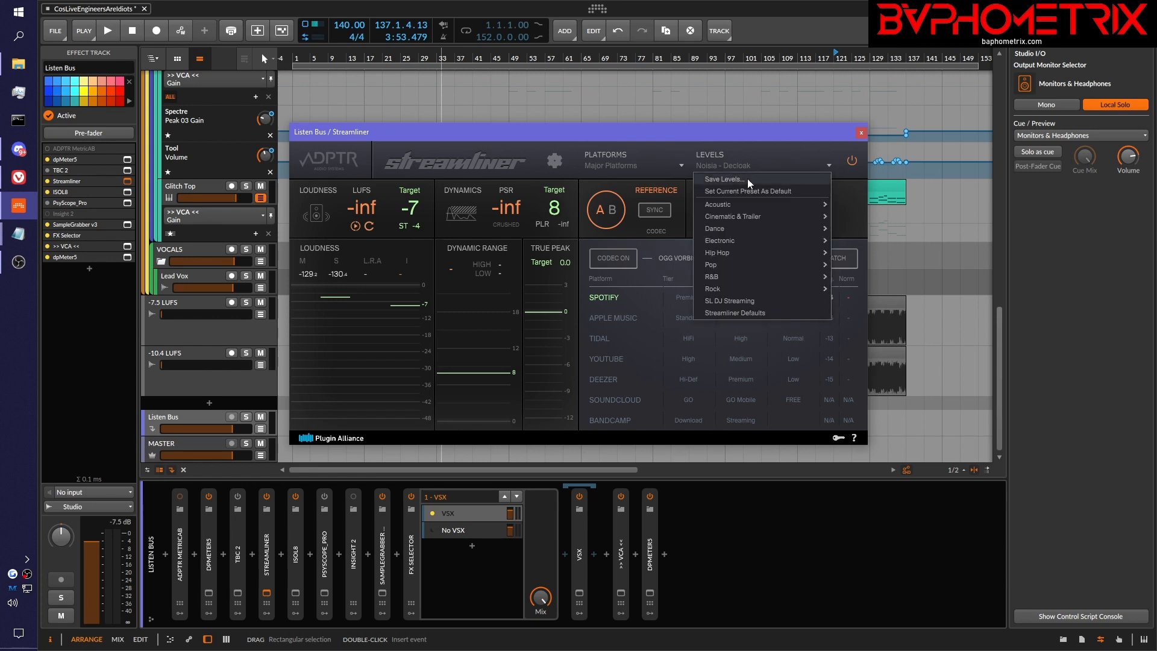
mouse_move(734, 241)
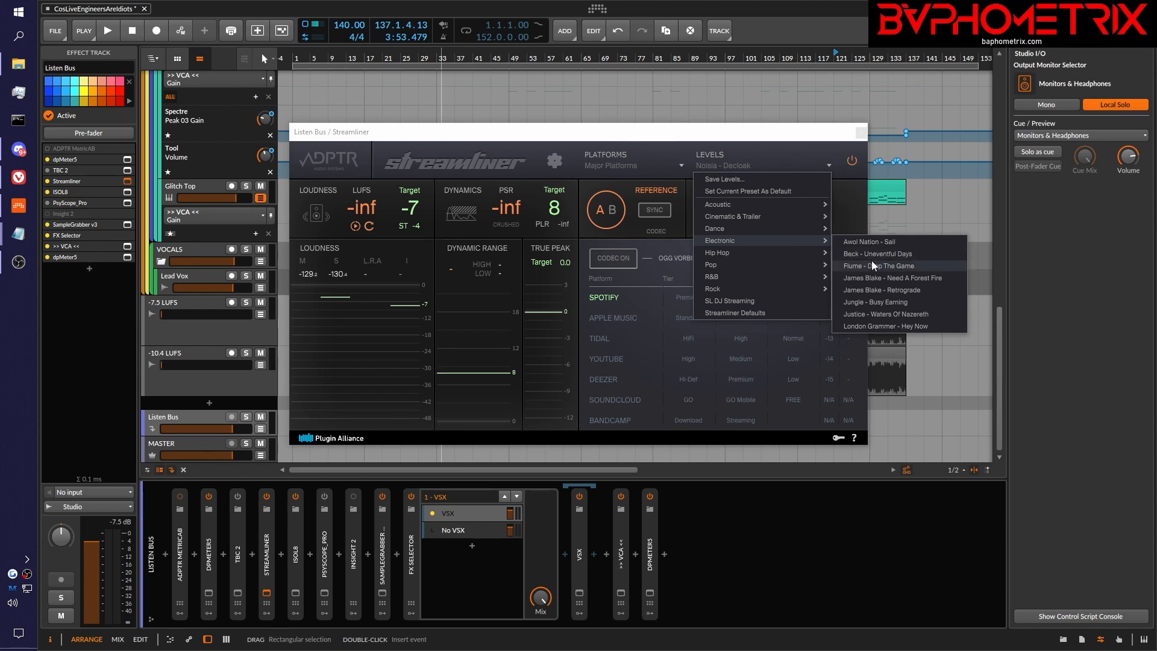
mouse_move(791, 226)
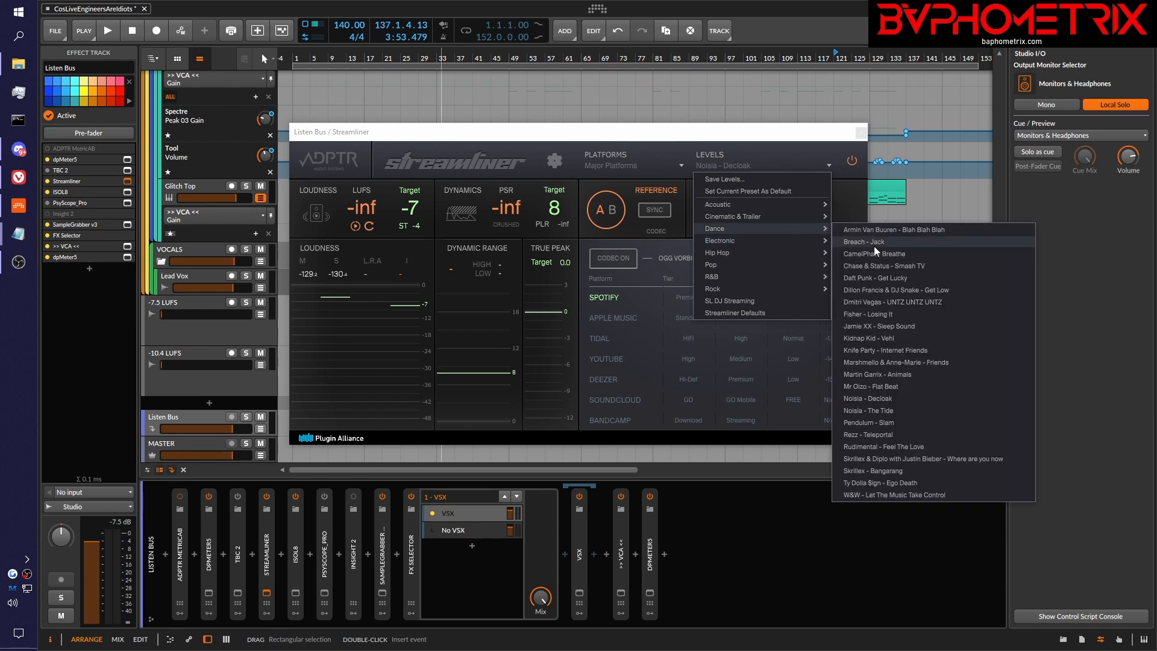
click(876, 278)
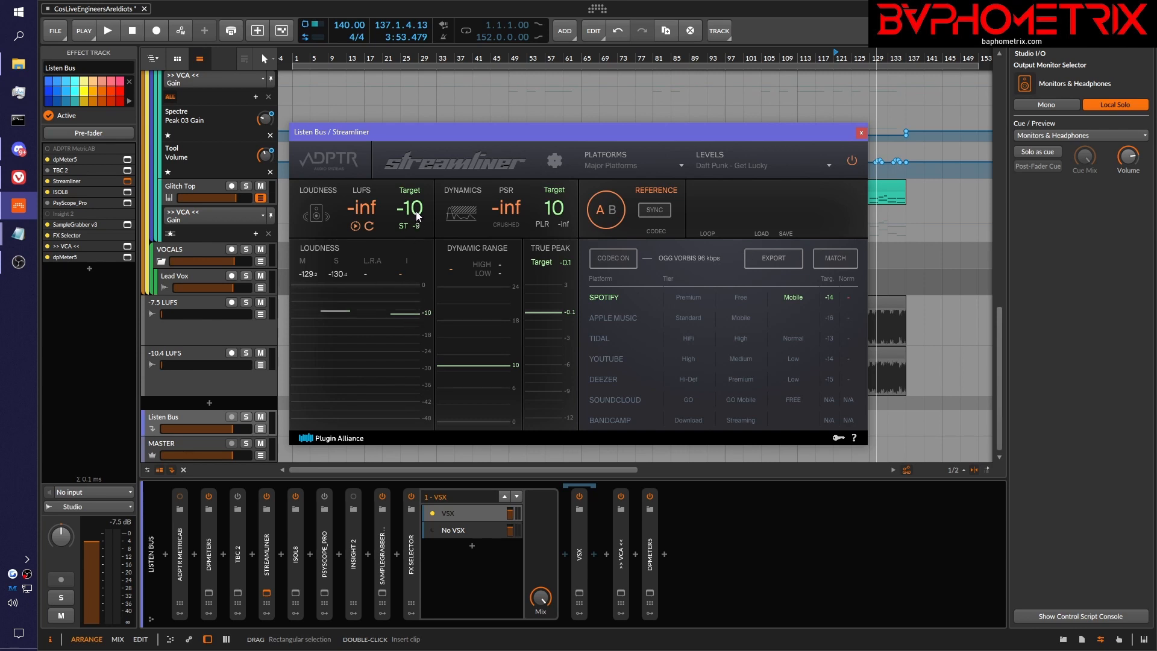
Load the Noisia - Decloak levels preset from the Dance category and set the true peak target to 0.0.
click(766, 165)
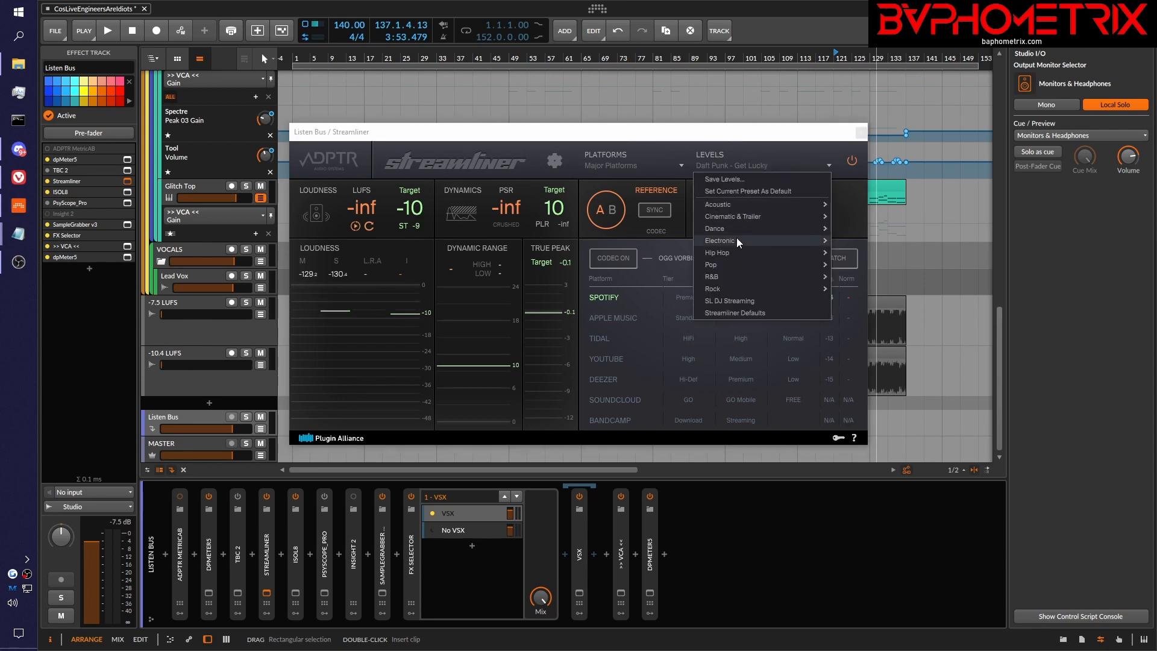
mouse_move(749, 227)
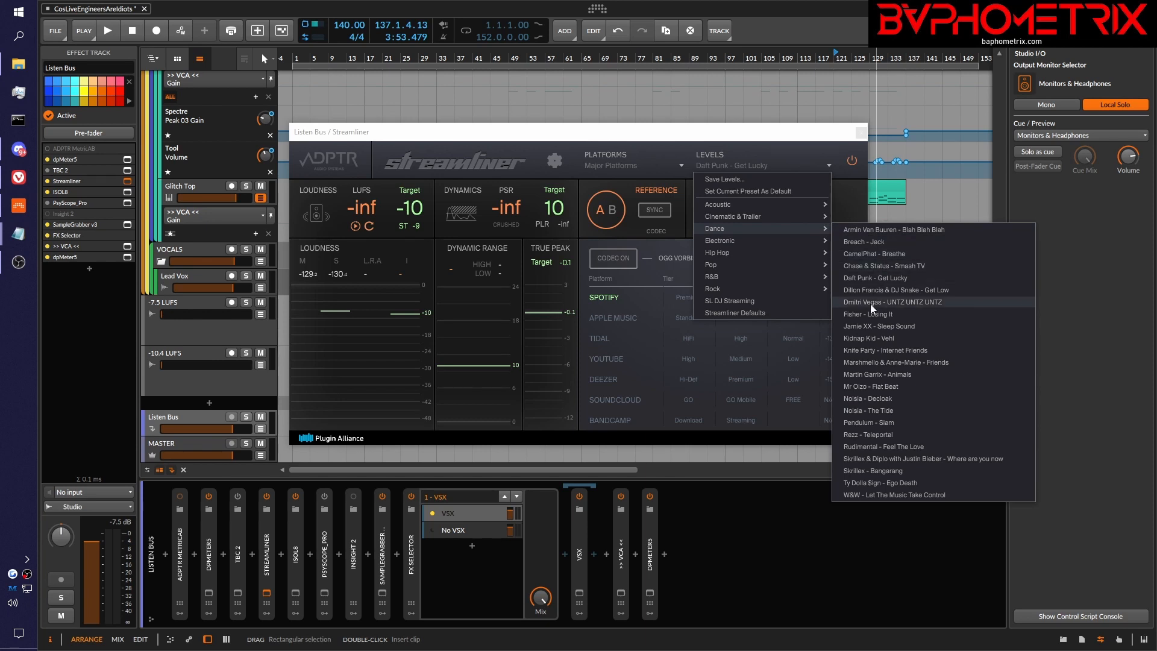
click(860, 398)
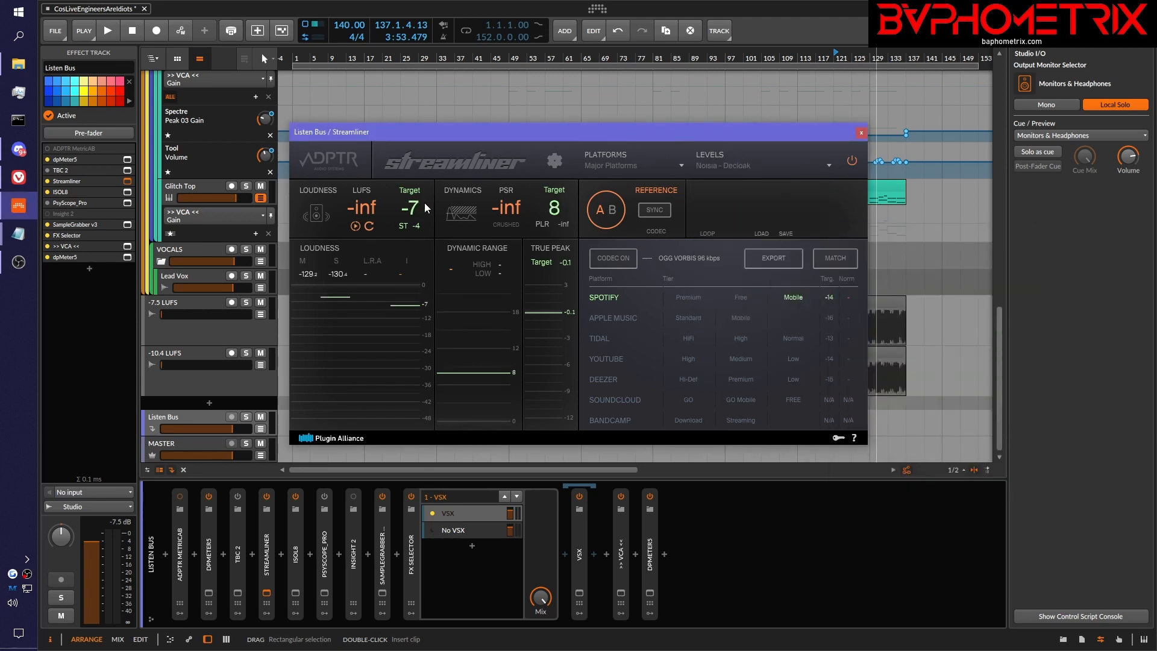
mouse_move(406, 312)
drag(405, 311, 407, 310)
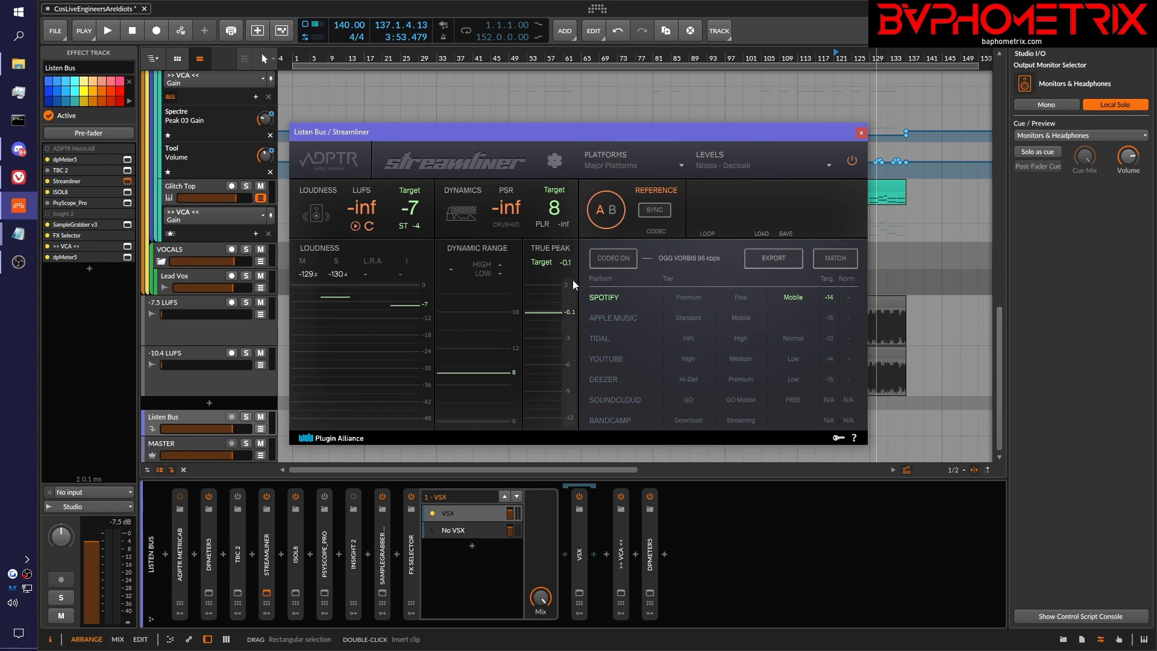
drag(568, 264, 572, 248)
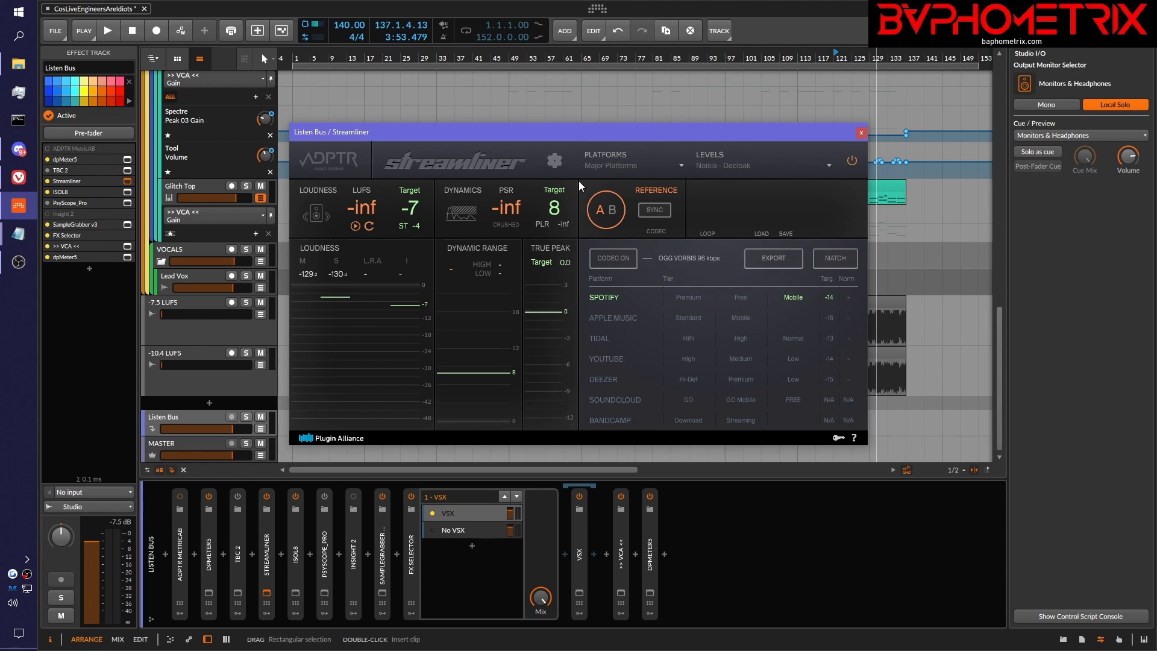
Shift the Streamliner window and review its UI size and low latency settings without changing them.
drag(564, 131, 583, 136)
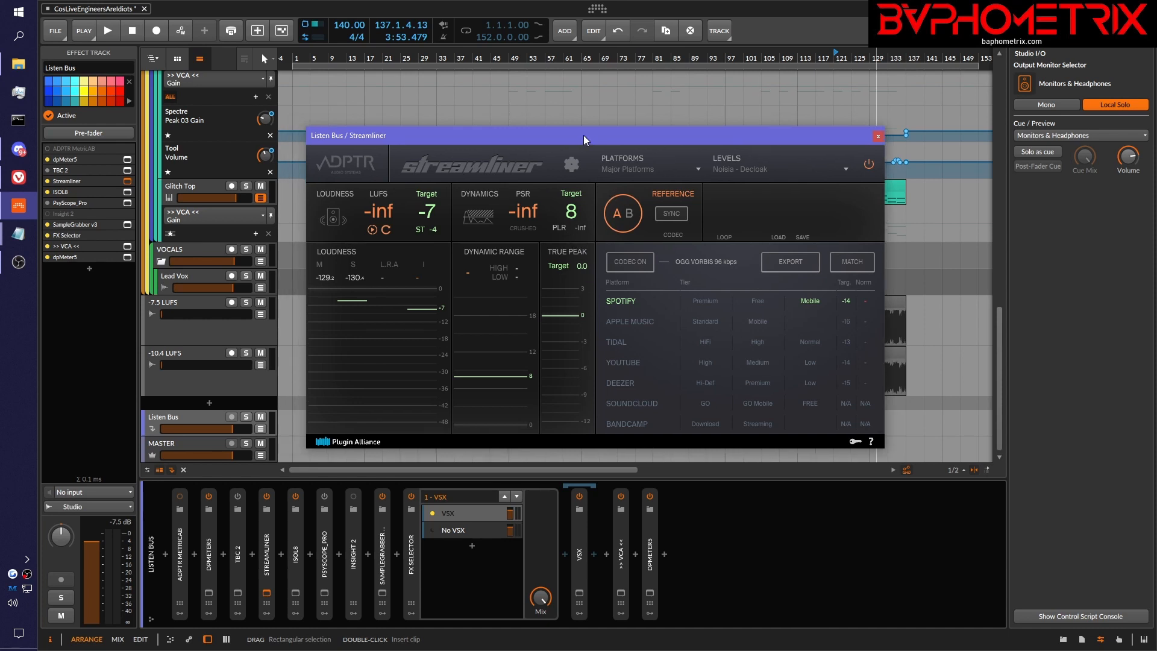
click(571, 163)
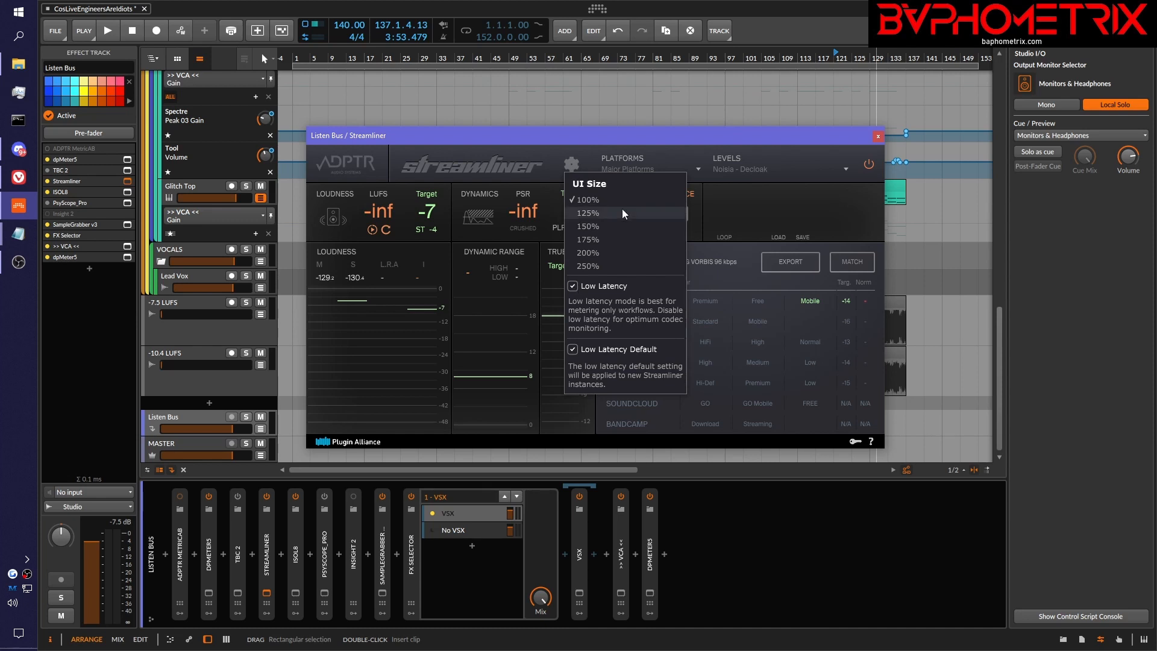
click(672, 152)
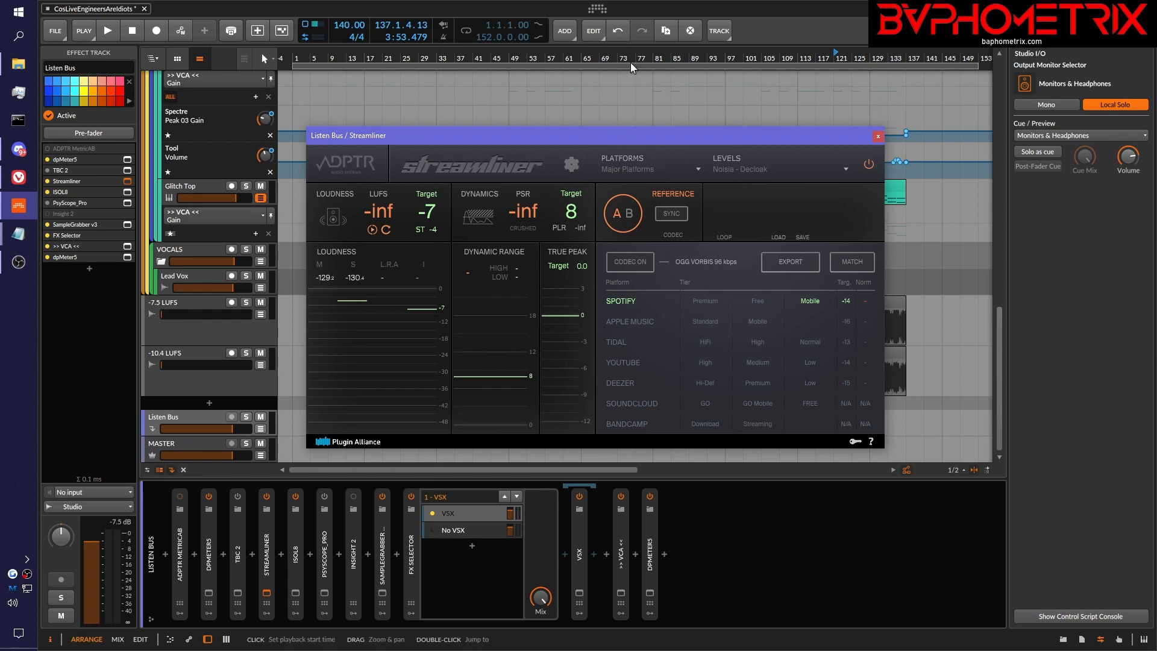
Bring the STRUCTURE track into view, play the SOLO CRES FULL section while watching Streamliner's meters, and stop playback.
scroll(637, 97, up, 10)
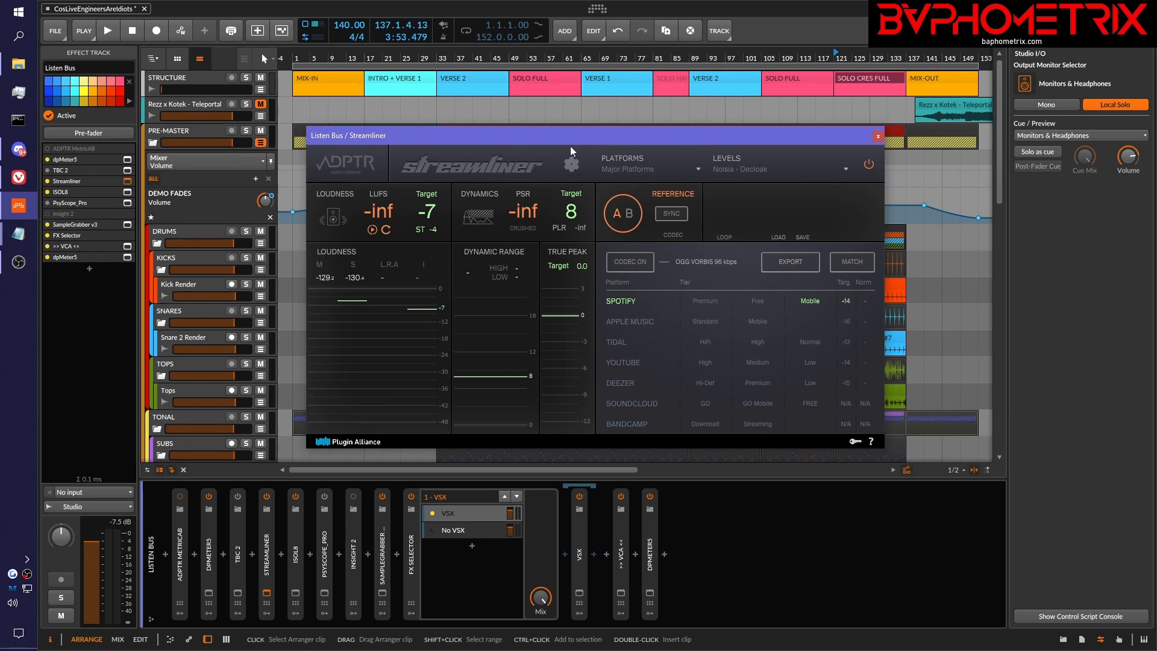
key(space)
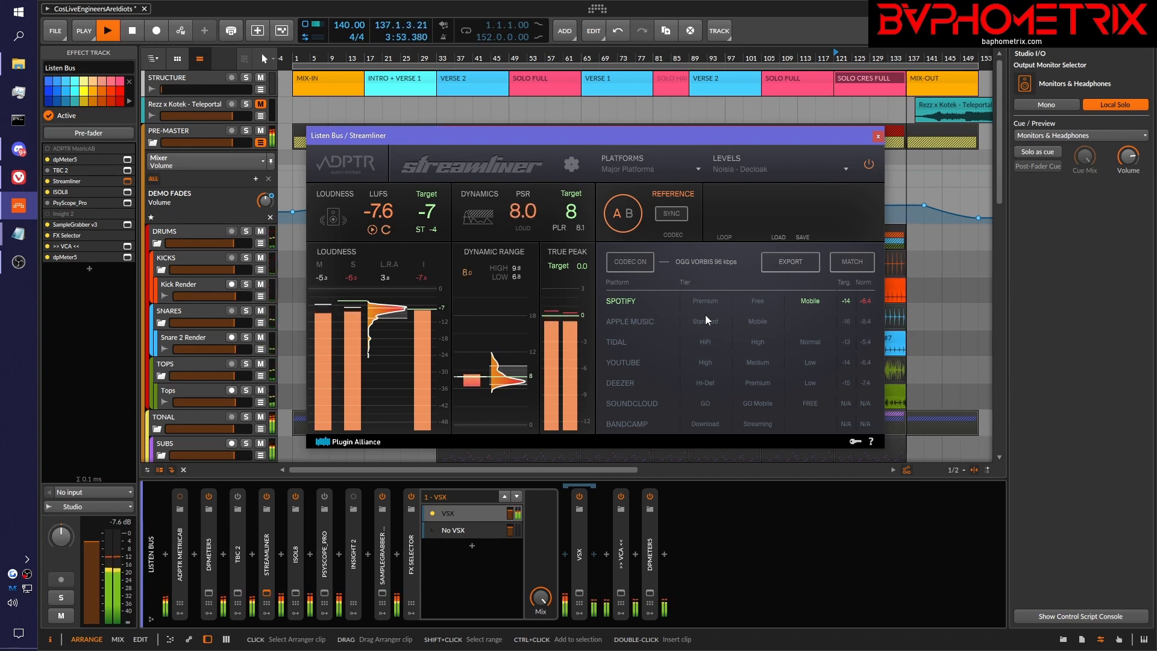
key(space)
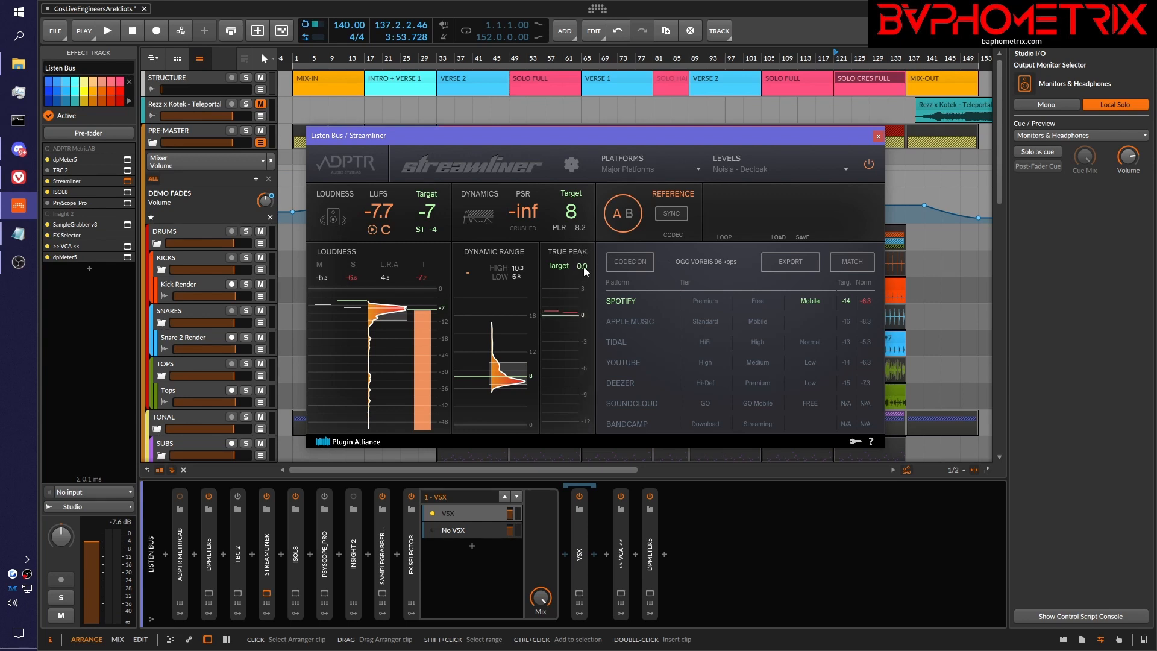
Set Streamliner's true peak target to -1.0, replay the start of SOLO CRES FULL to compare its peaks, and stop playback.
drag(583, 267, 579, 279)
key(space)
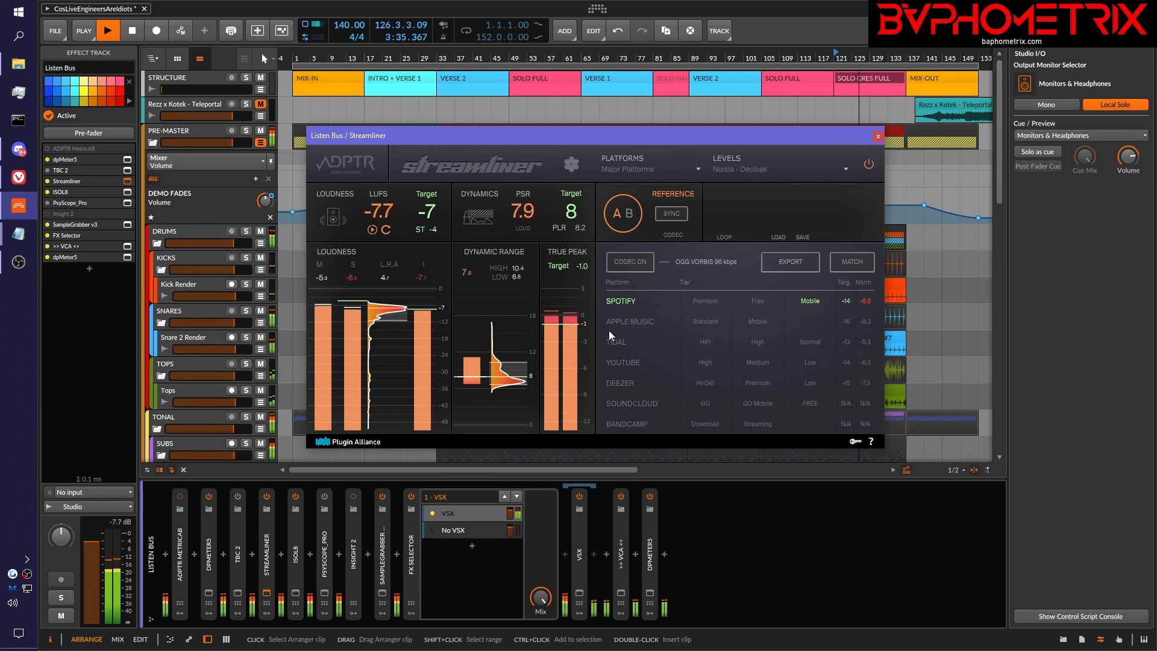
key(space)
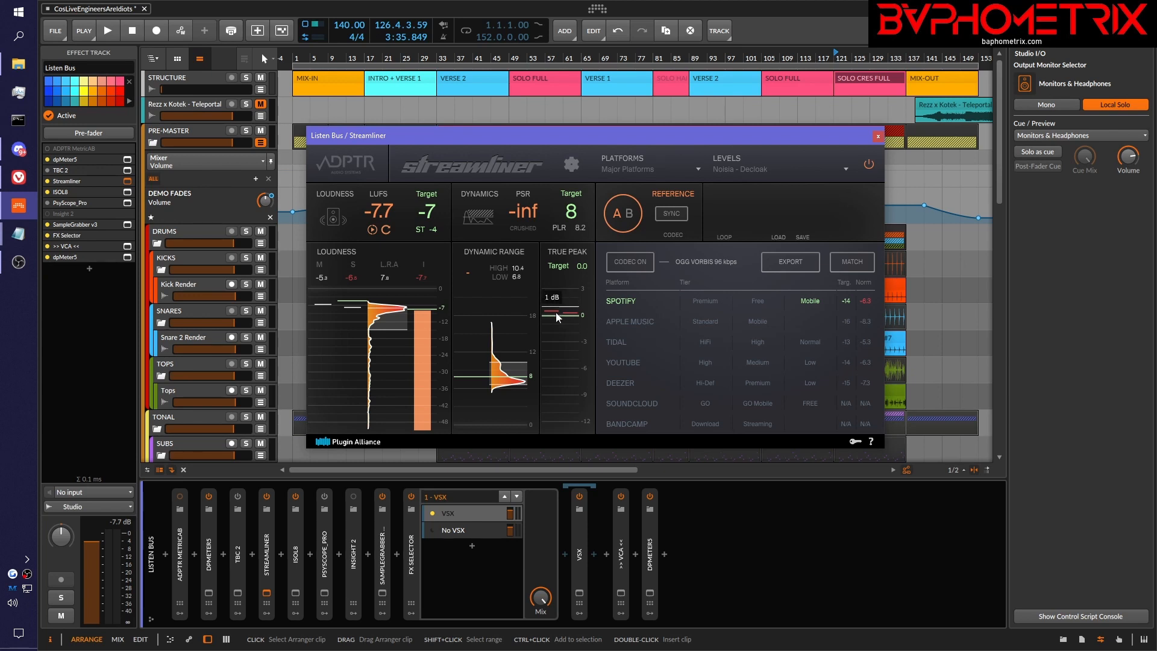
Play the VERSE 2 section from bar 33 while checking its PSR and dynamic range in Streamliner, and stop playback.
mouse_move(548, 312)
mouse_move(516, 388)
click(478, 74)
key(space)
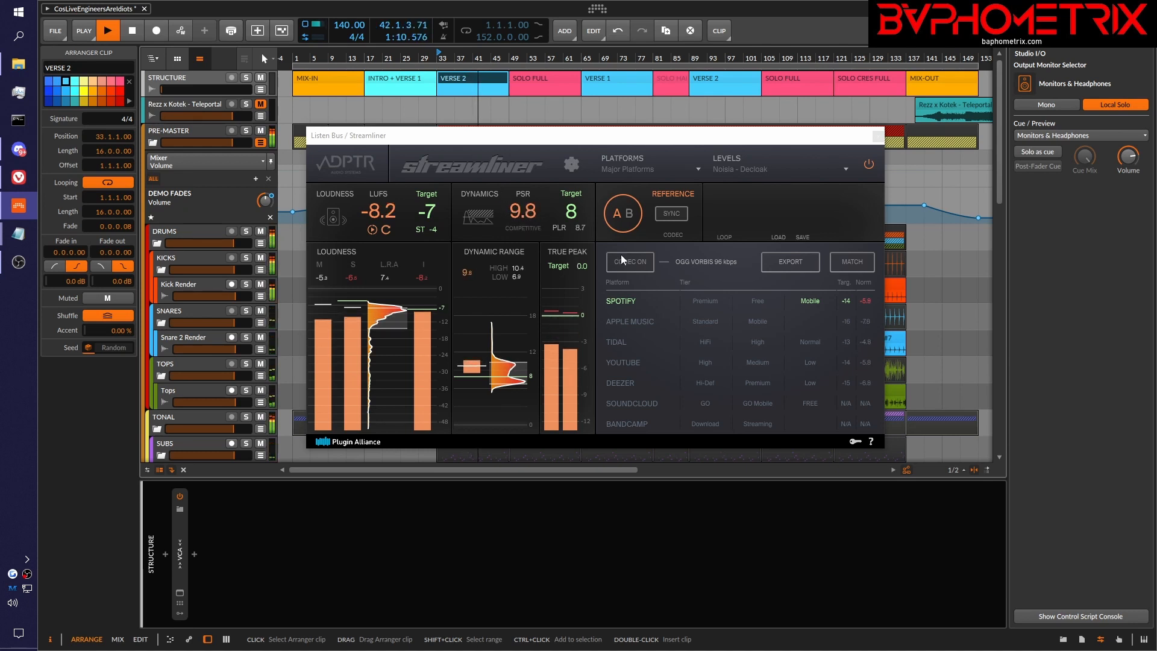
key(space)
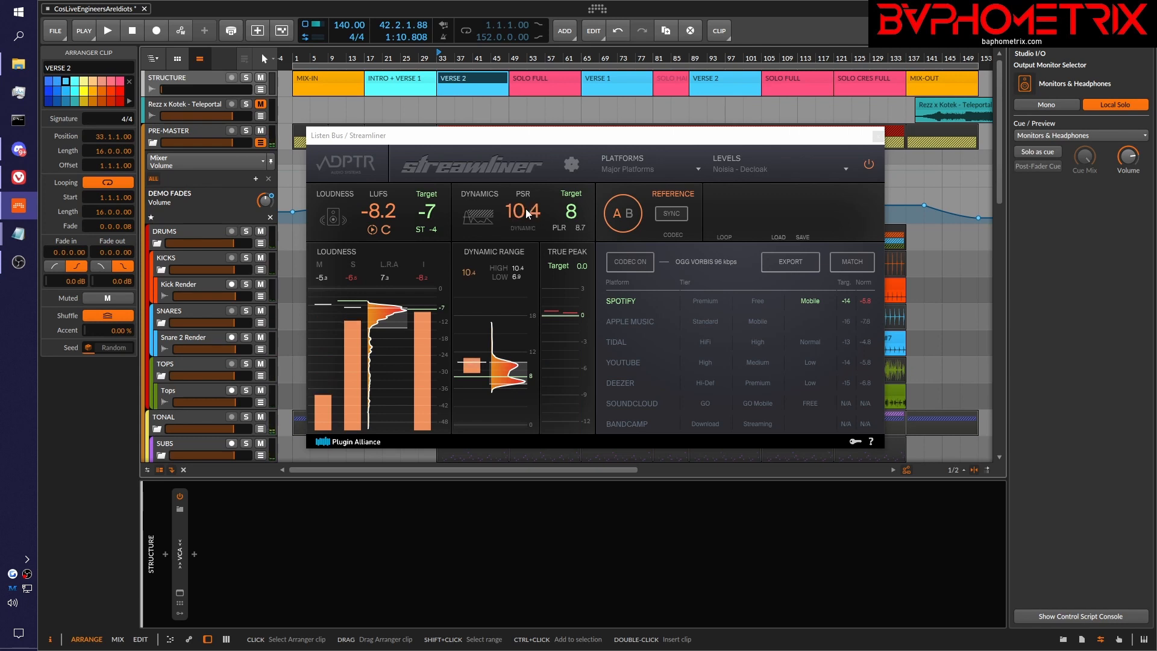
Play the SOLO FULL section from bar 105 while checking its PSR in Streamliner, and stop playback.
click(807, 78)
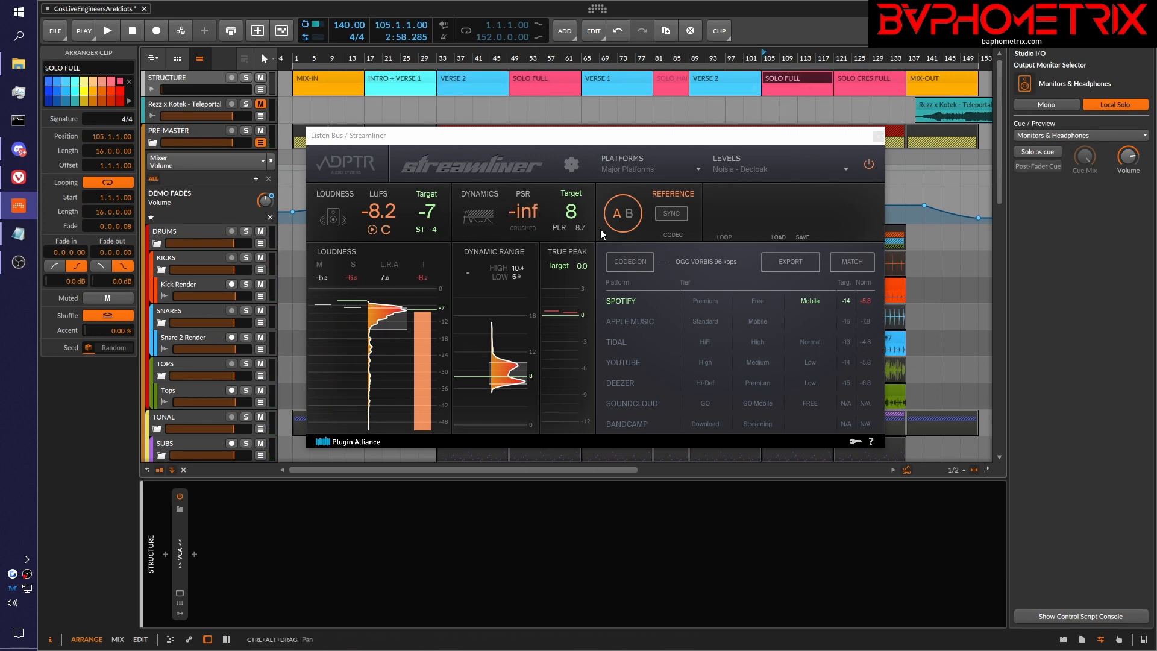
key(space)
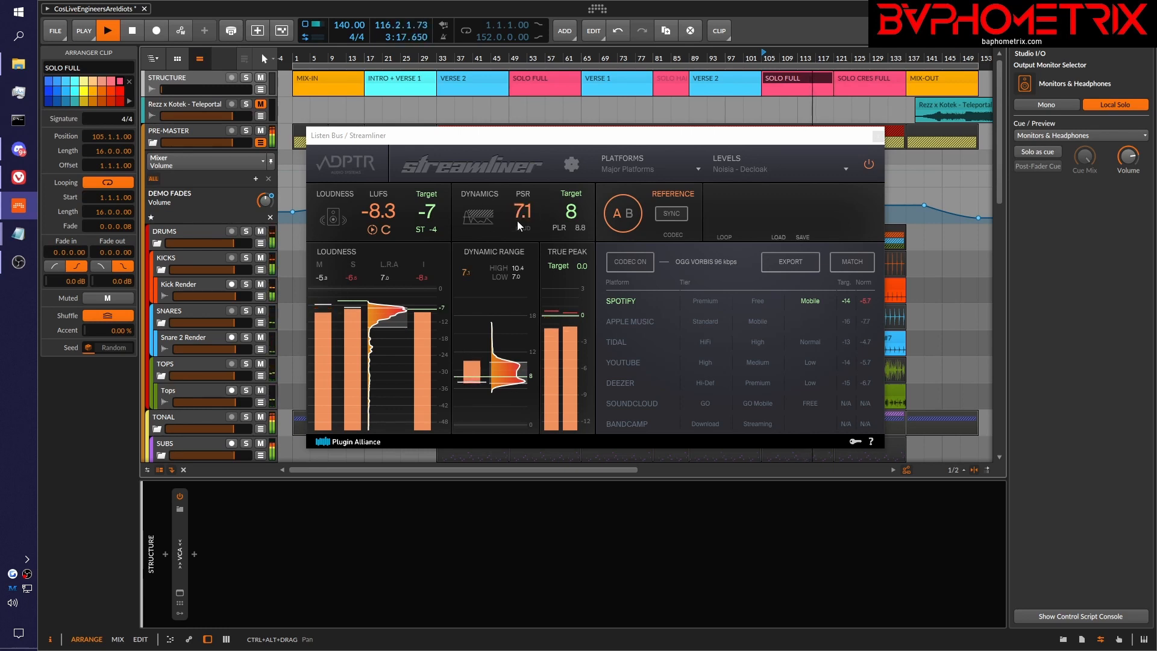
key(space)
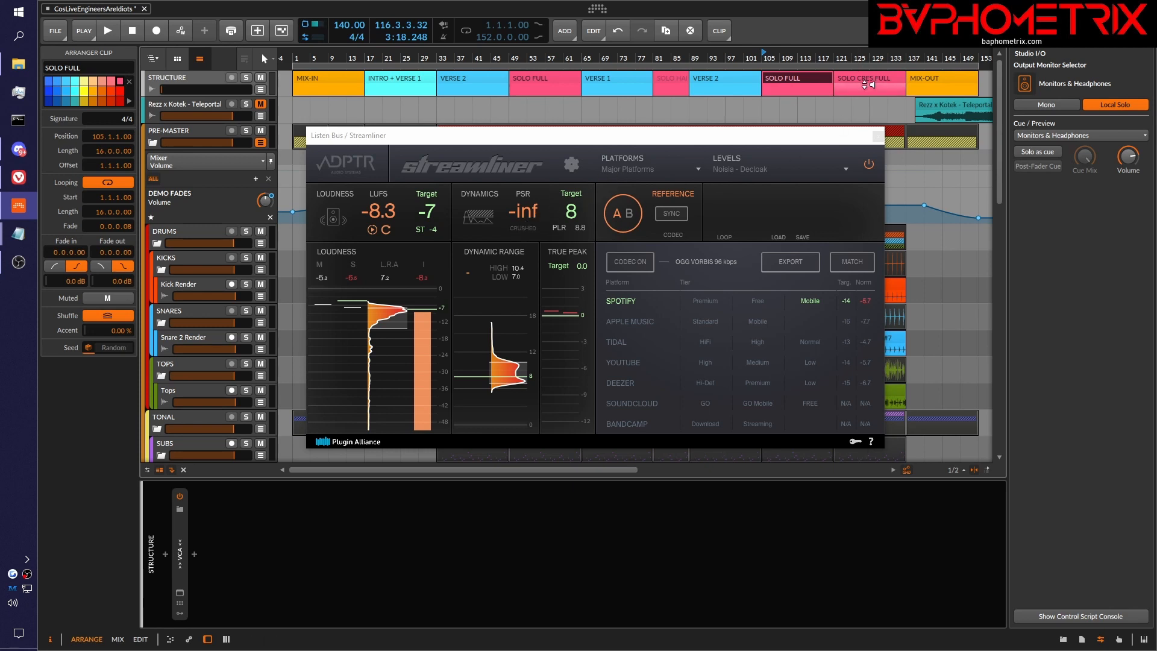
Select the SOLO CRES FULL section at bar 121, play it while checking its PSR in Streamliner, and stop playback.
click(866, 84)
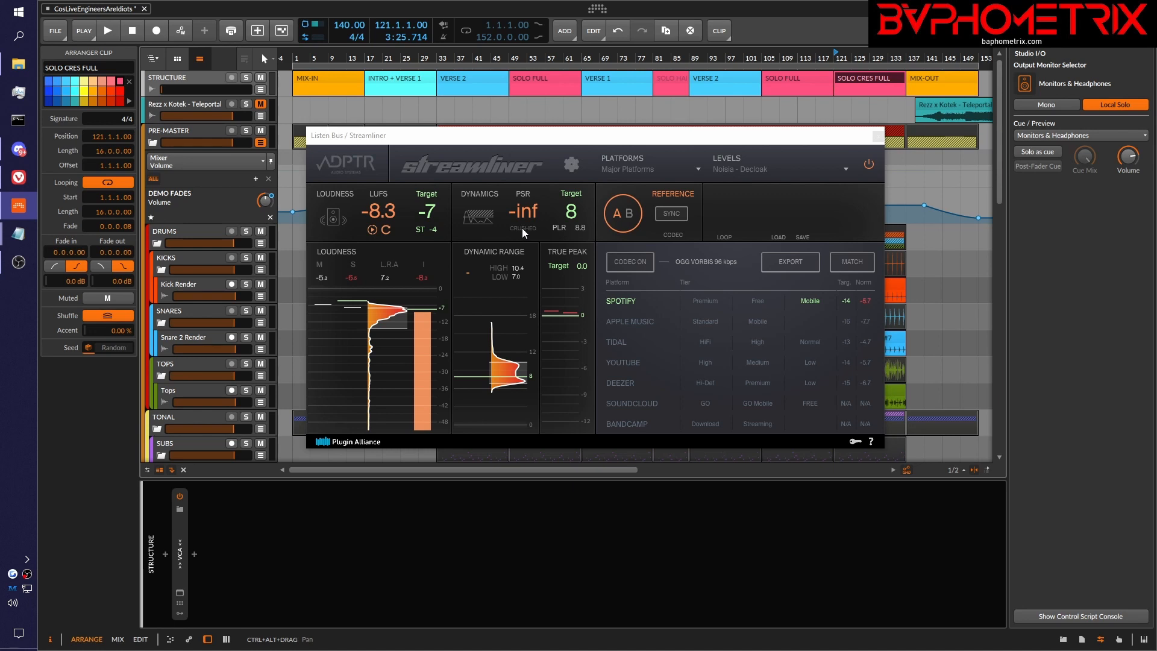
key(space)
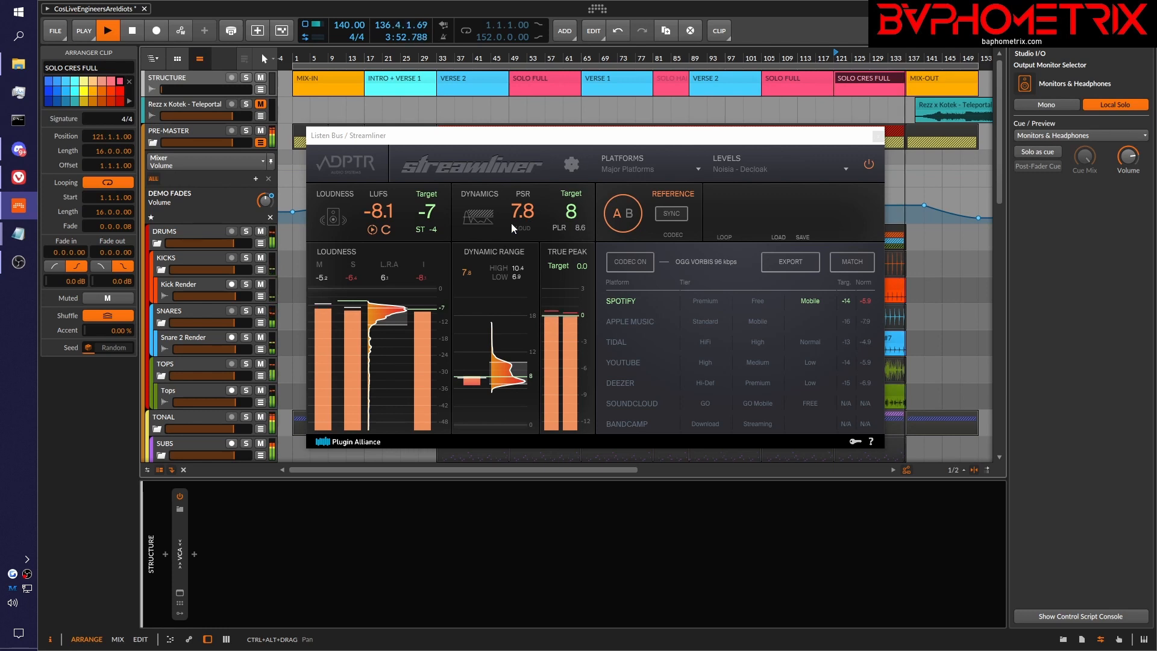
key(space)
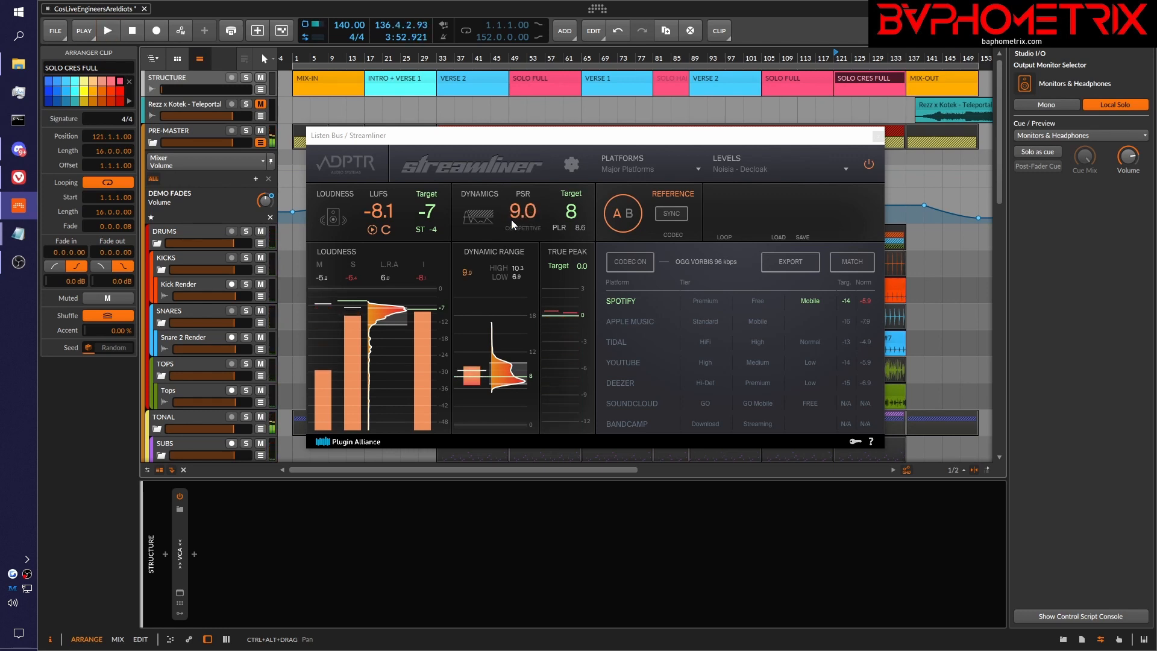
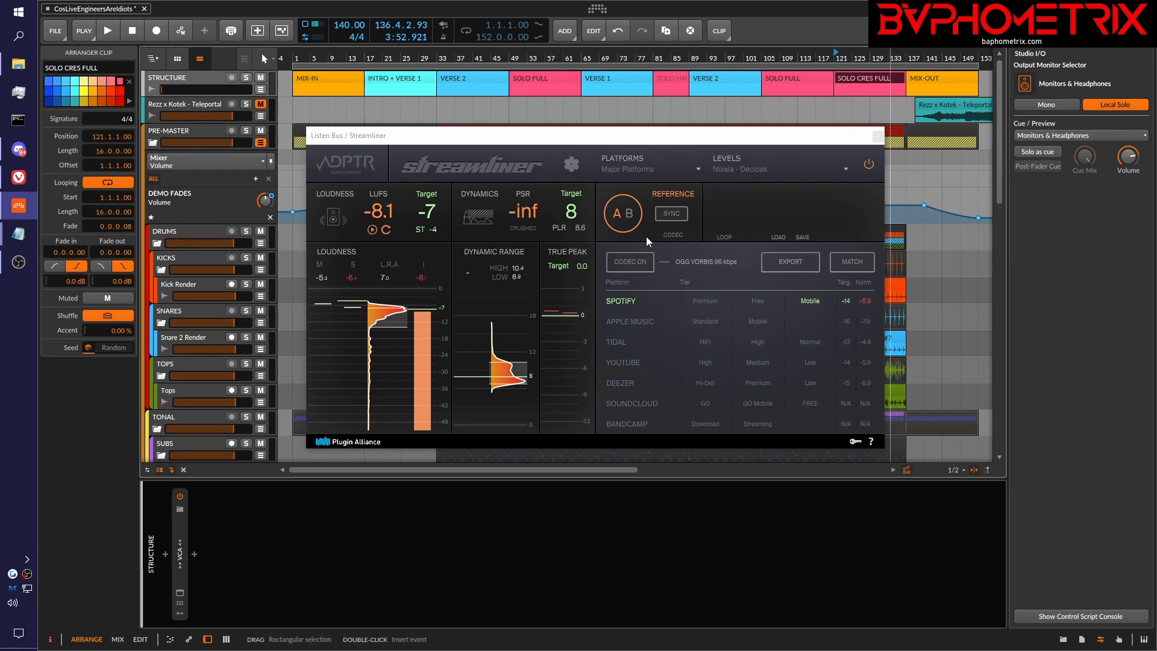
Turn off Streamliner's Low Latency mode in its settings while keeping Low Latency Default enabled.
click(573, 163)
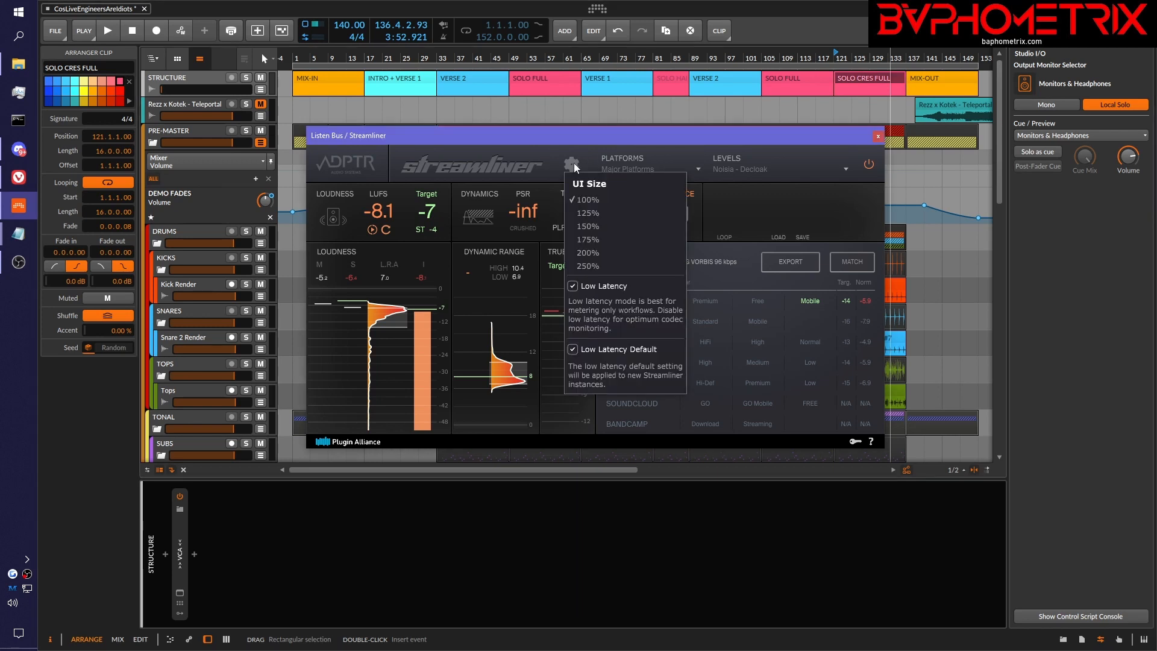
click(572, 285)
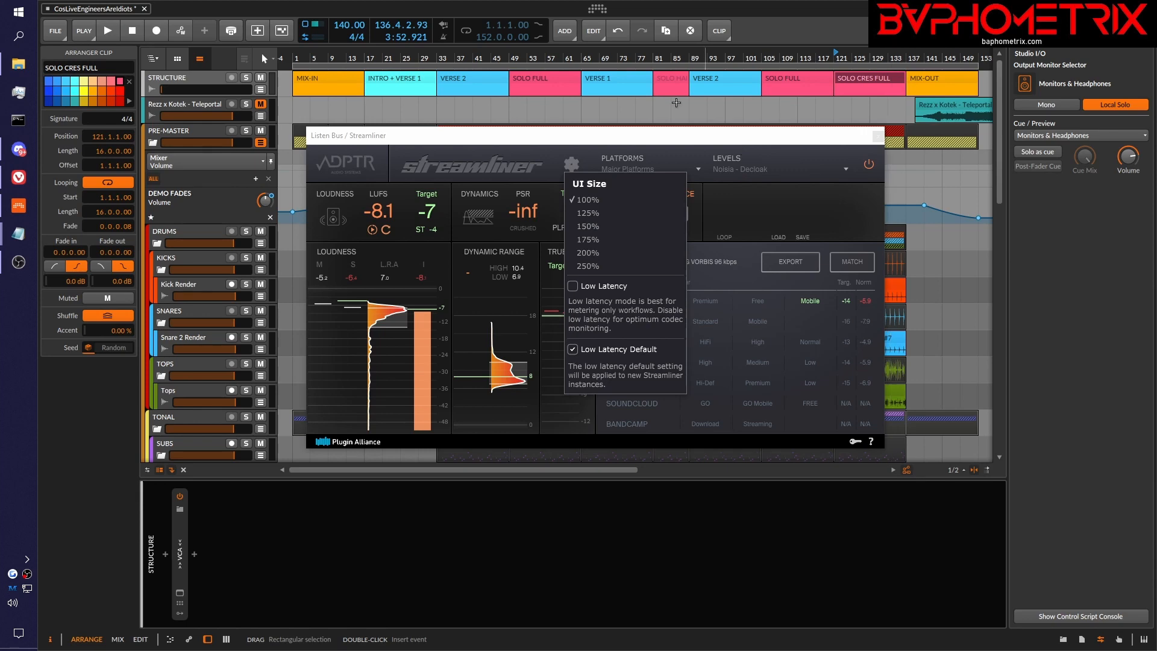
click(536, 8)
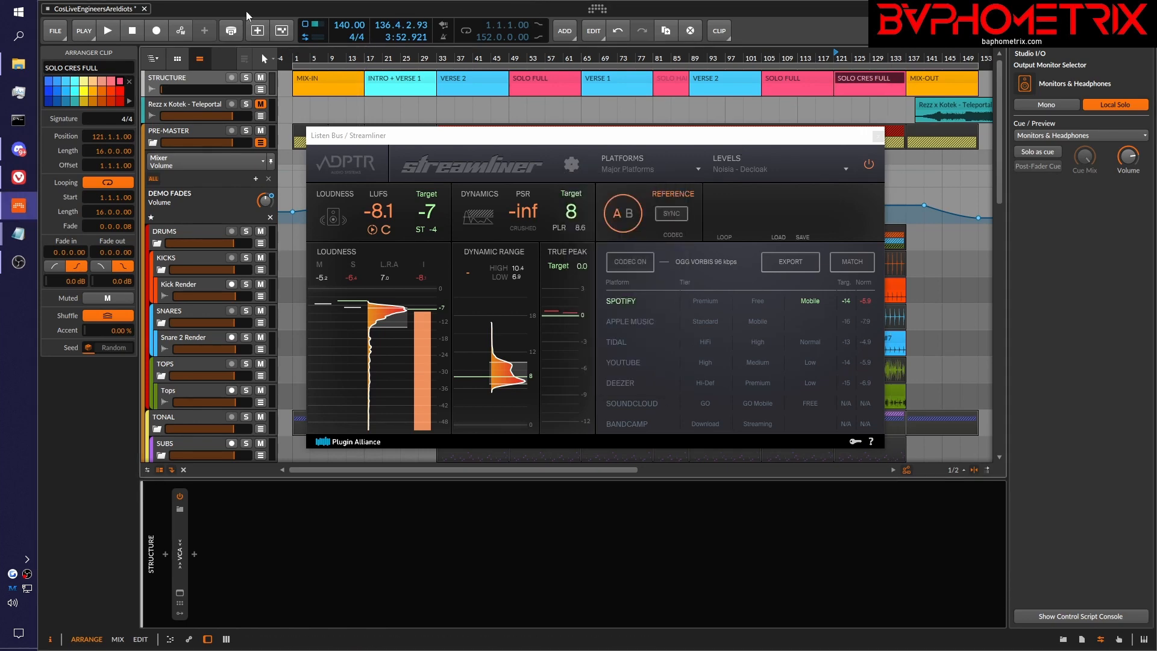
Show the mixer and toggle Streamliner's Low Latency on and off again, comparing the Listen Bus delay.
key(alt+2)
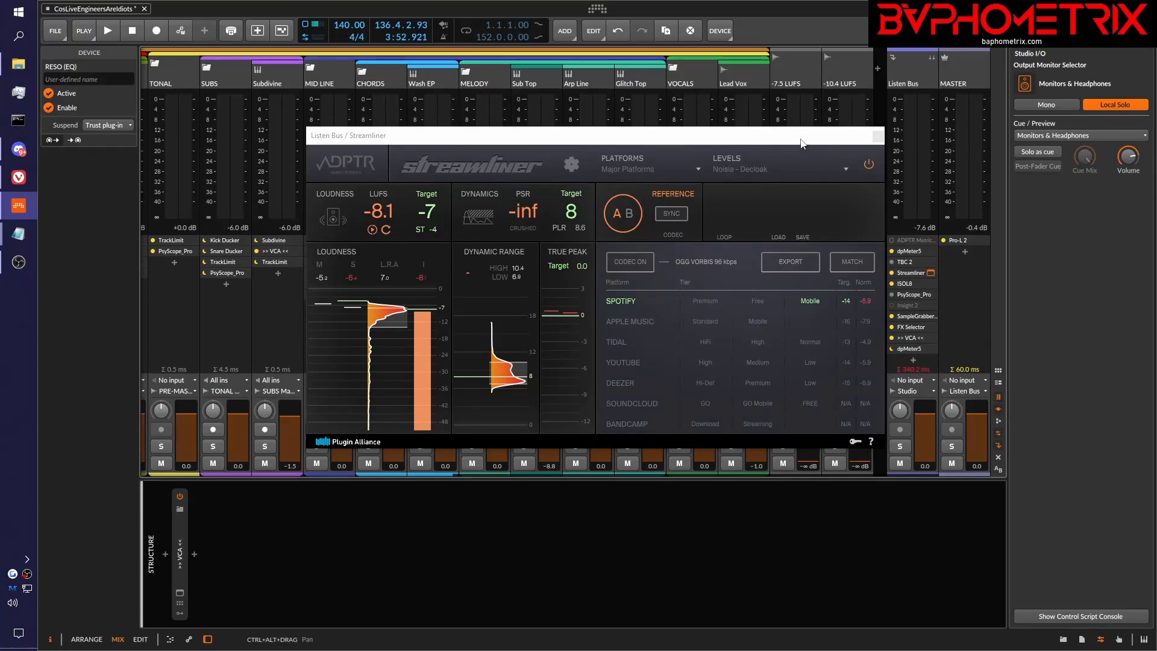
drag(800, 144, 707, 135)
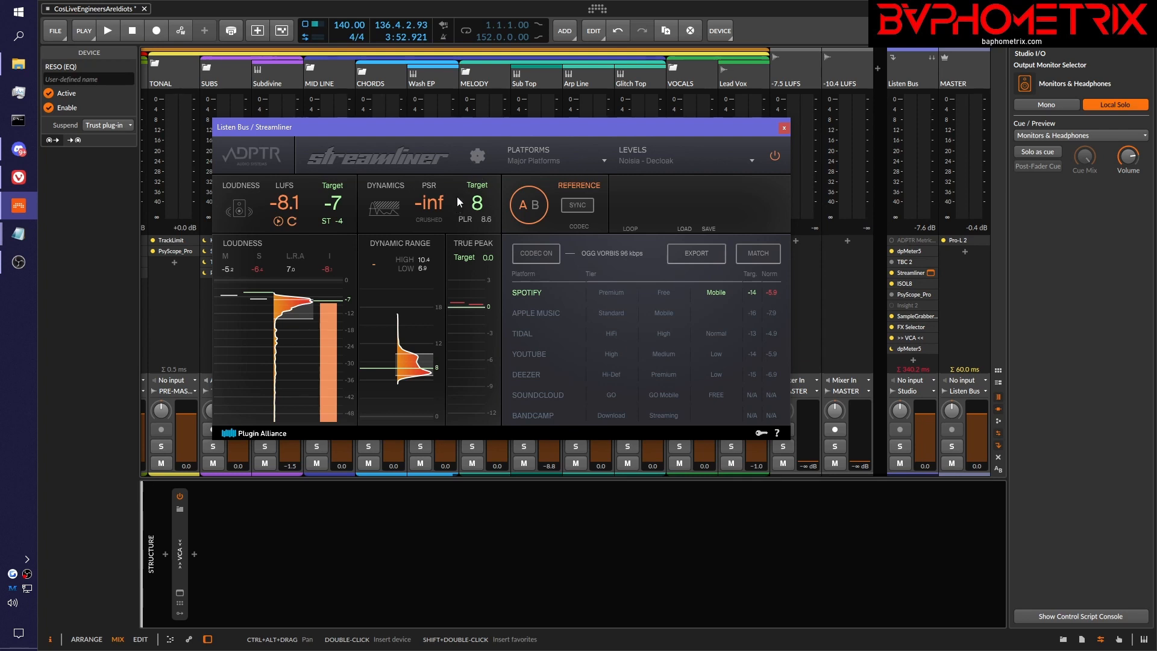
click(476, 158)
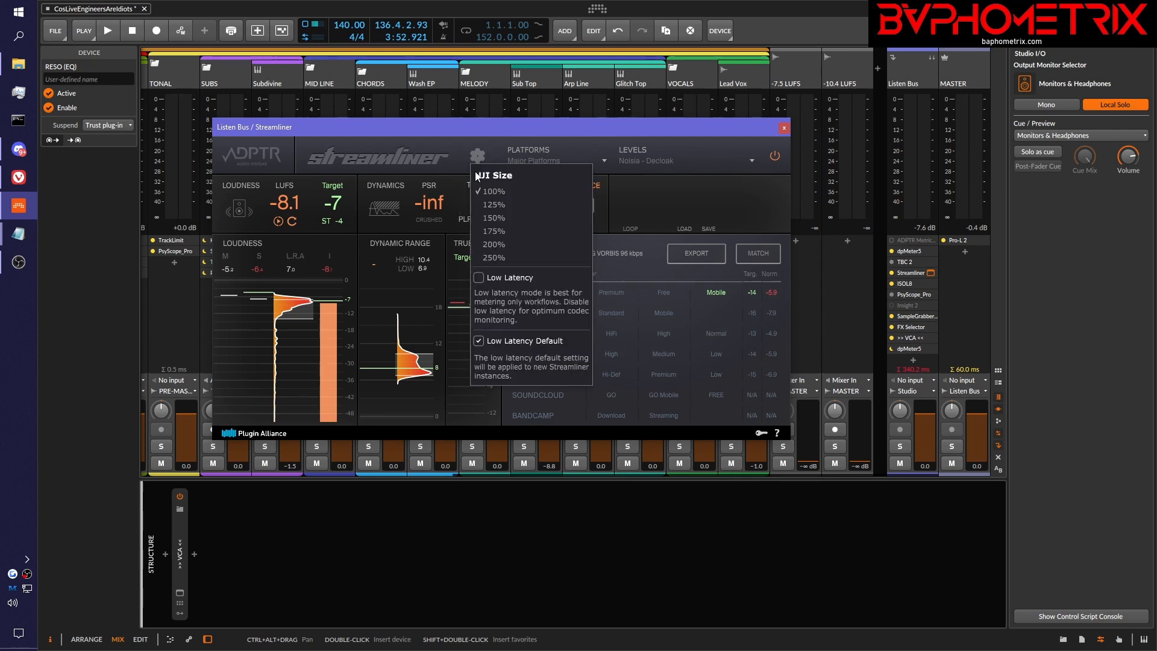
click(480, 279)
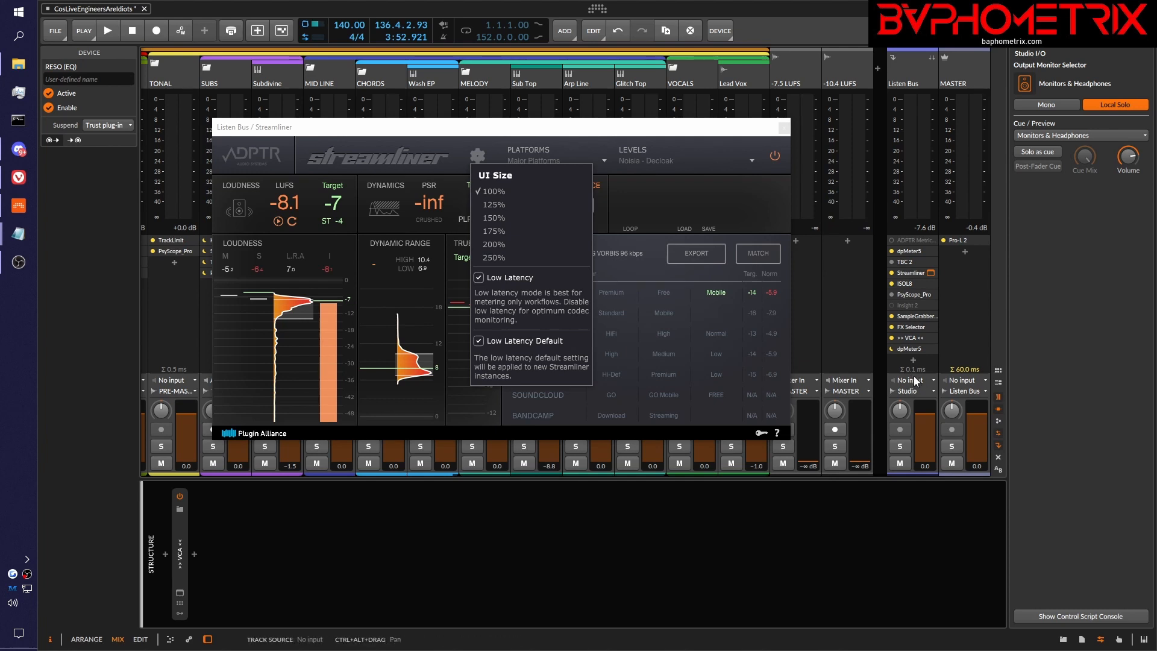
click(480, 277)
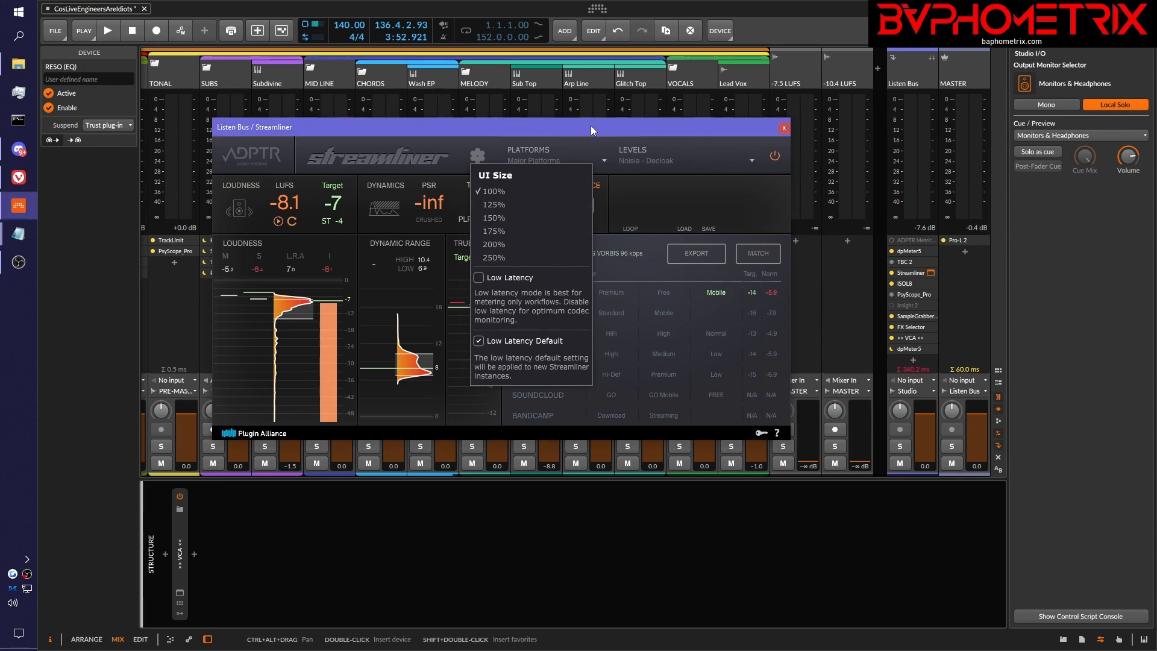
click(728, 200)
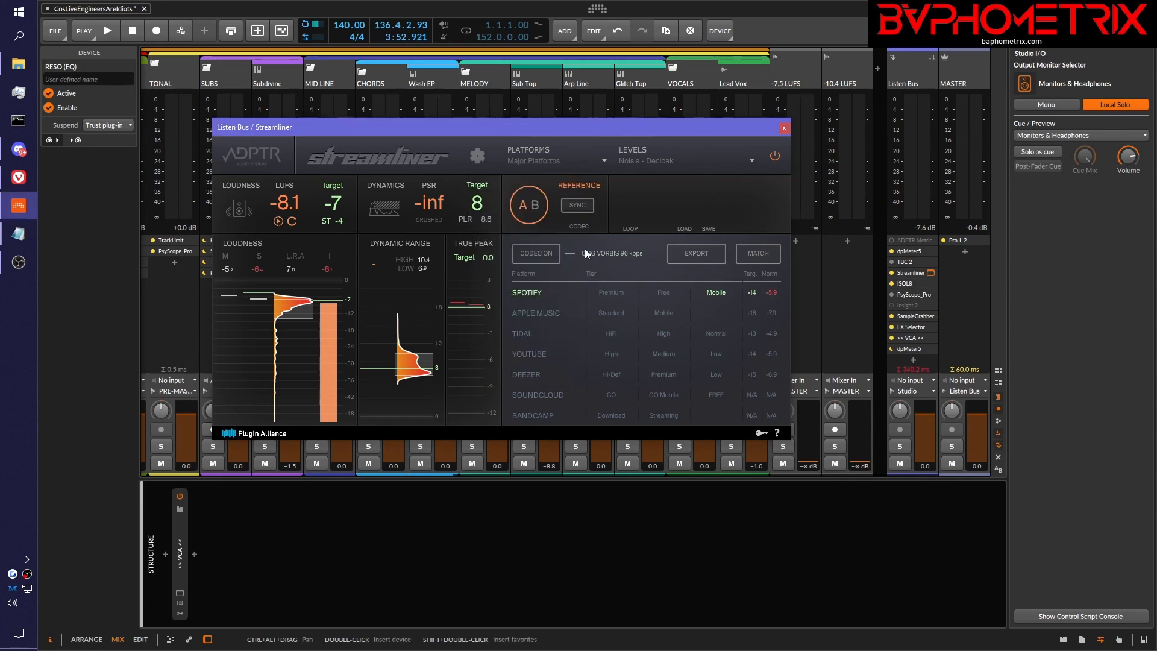
Choose Spotify's Premium tier, OGG Vorbis 320 kbps, for Streamliner's codec preview, leaving the codec off.
click(533, 254)
click(605, 292)
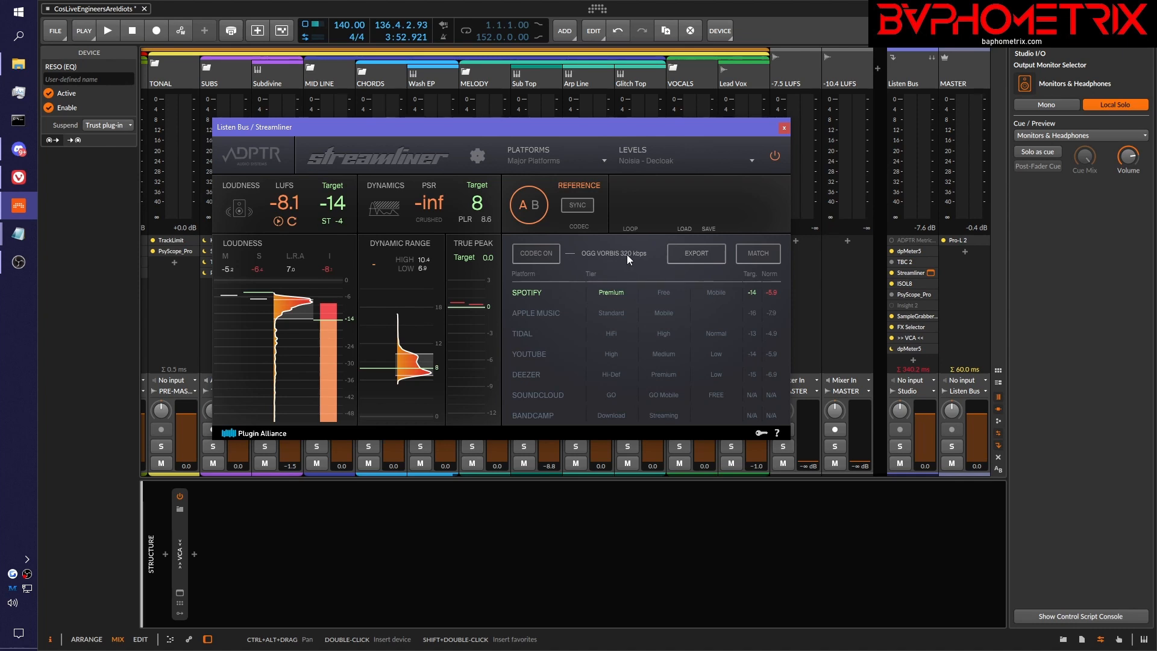
click(535, 254)
click(535, 254)
click(535, 254)
click(536, 254)
Play SOLO CRES FULL while switching the Spotify Premium codec preview on and off to compare the sound, and stop playback.
key(space)
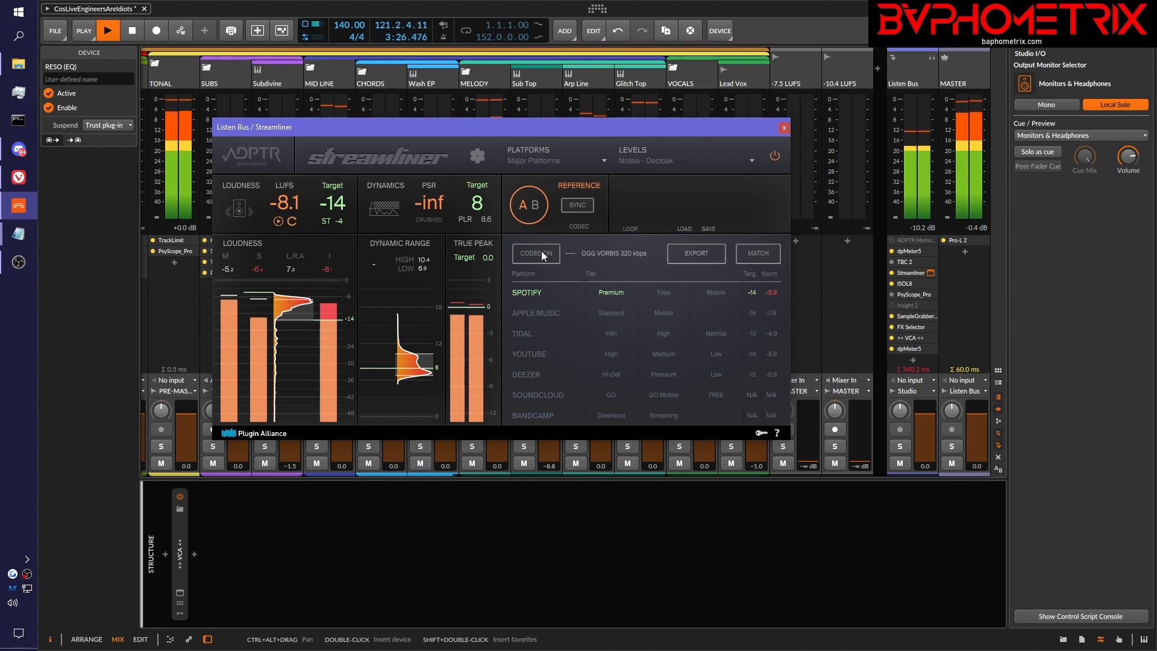
click(538, 254)
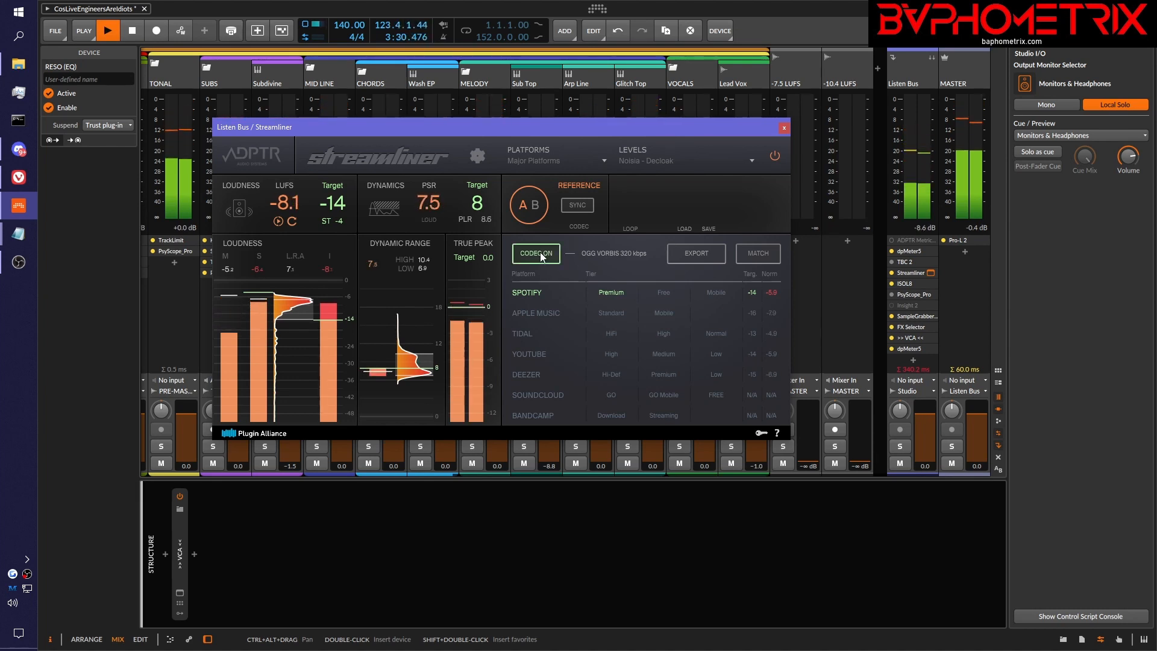
click(541, 254)
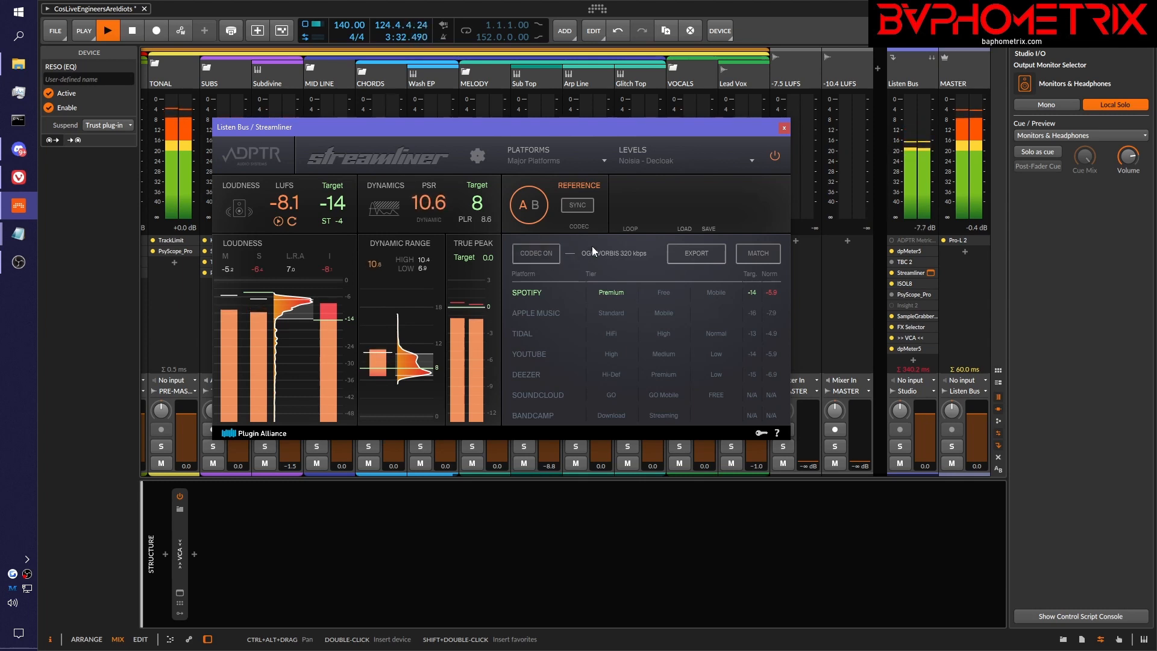
click(538, 253)
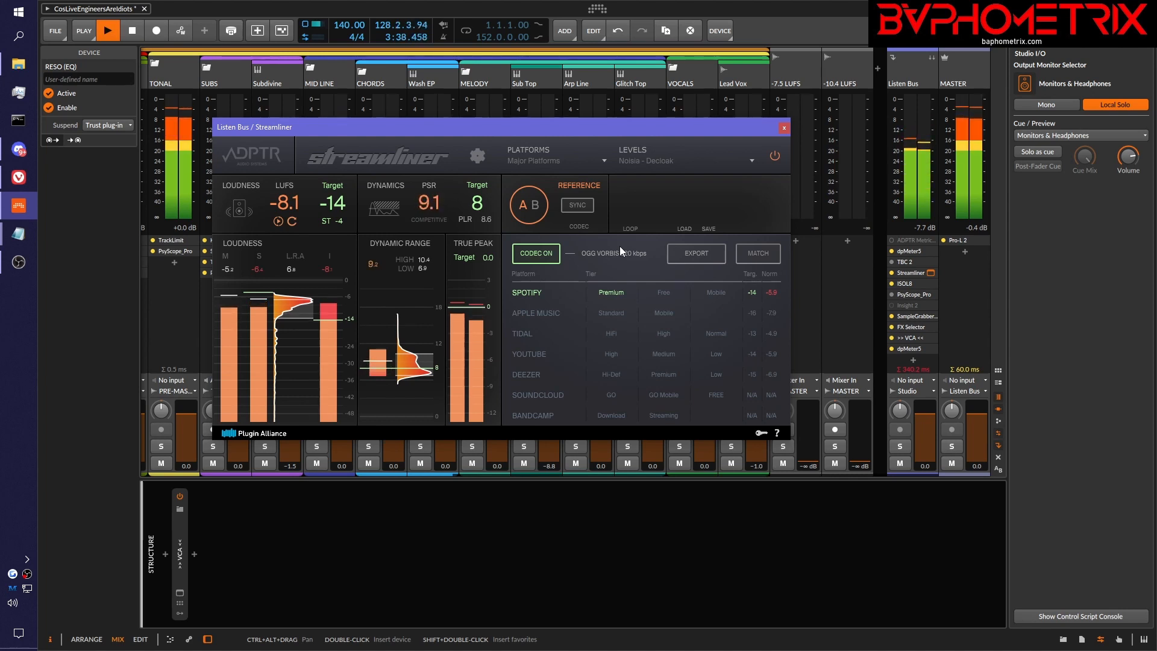
key(space)
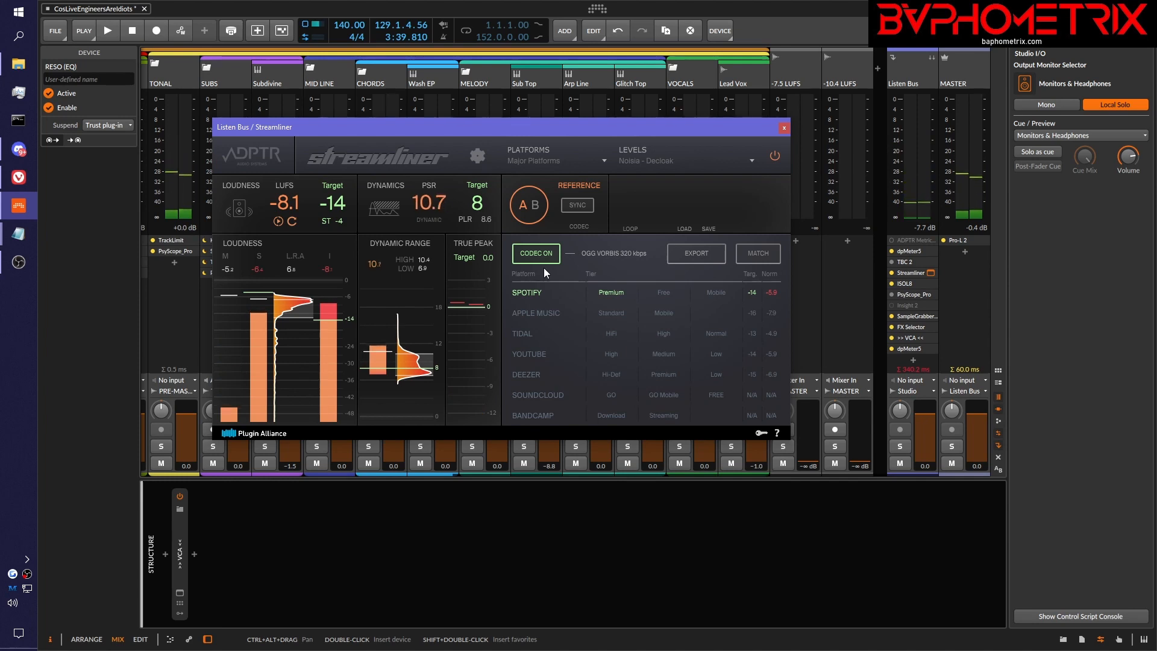
Switch to Spotify's Mobile tier, OGG Vorbis 96 kbps, and compare playback of SOLO CRES FULL with the codec on and off.
mouse_move(475, 302)
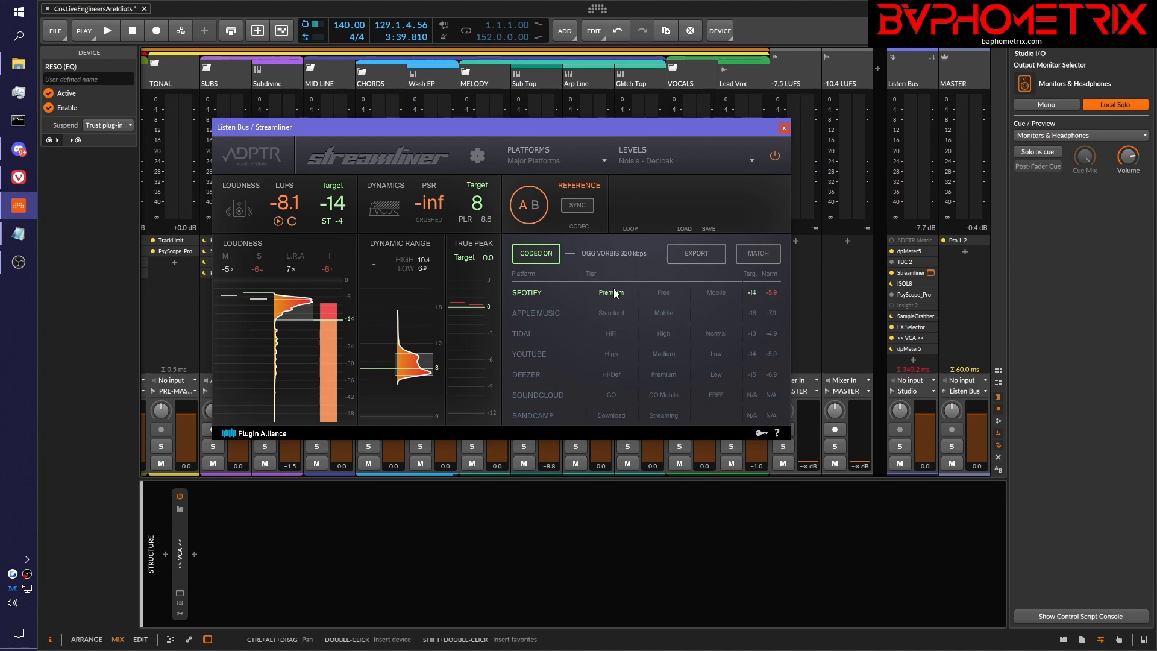
click(715, 293)
click(554, 253)
key(space)
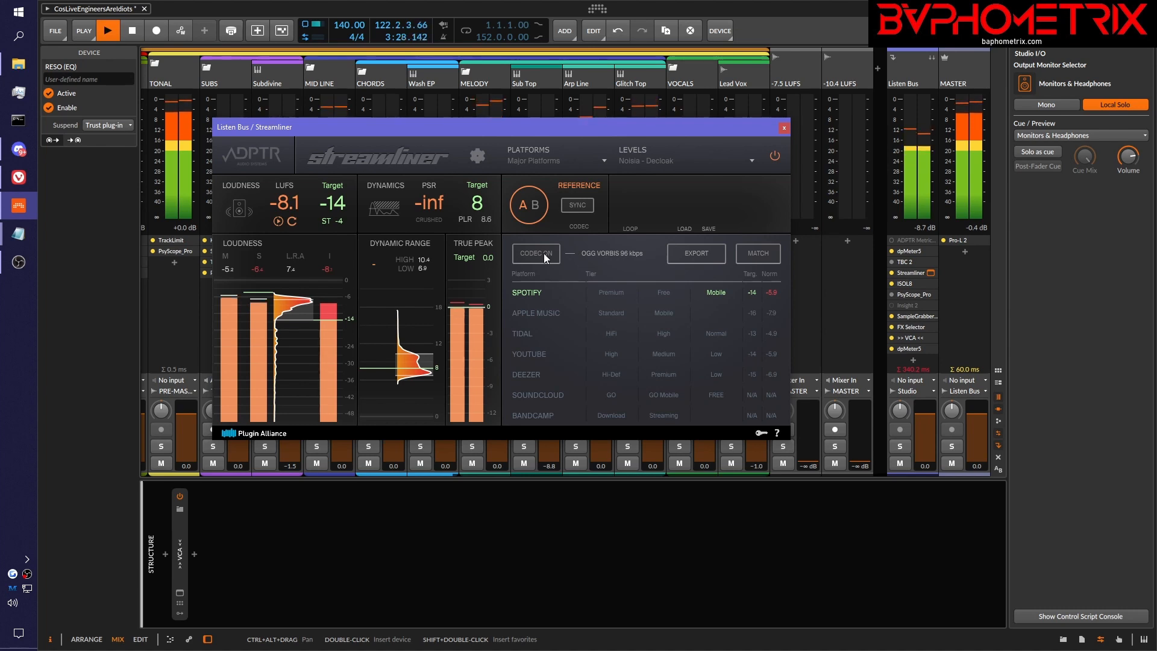
click(545, 255)
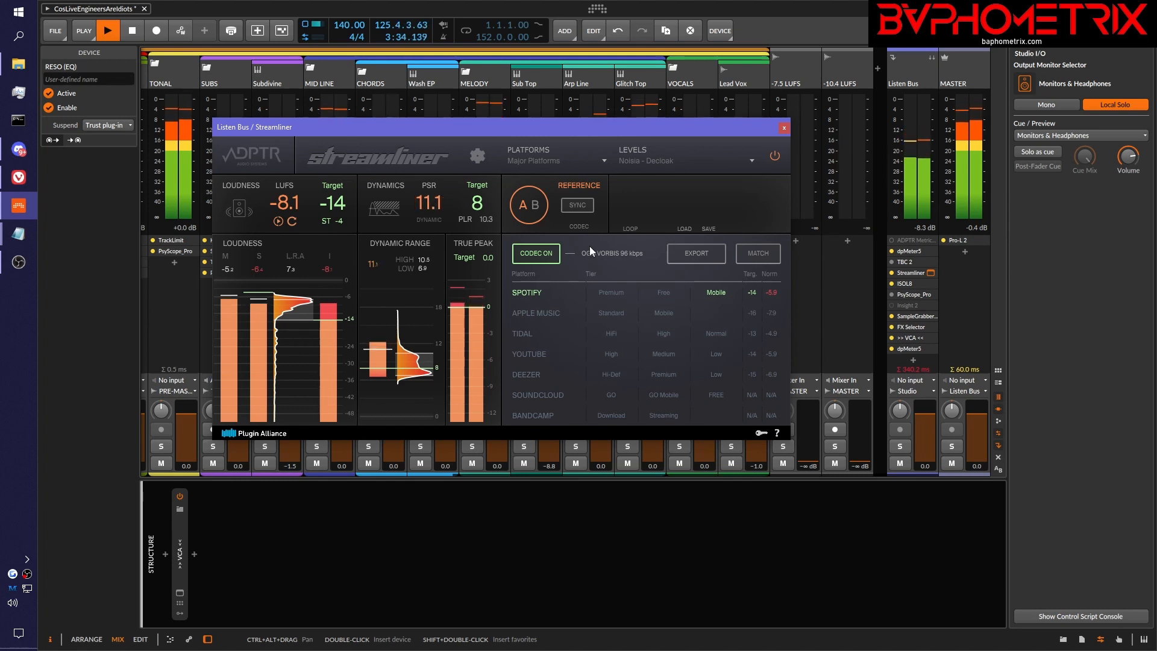
click(539, 255)
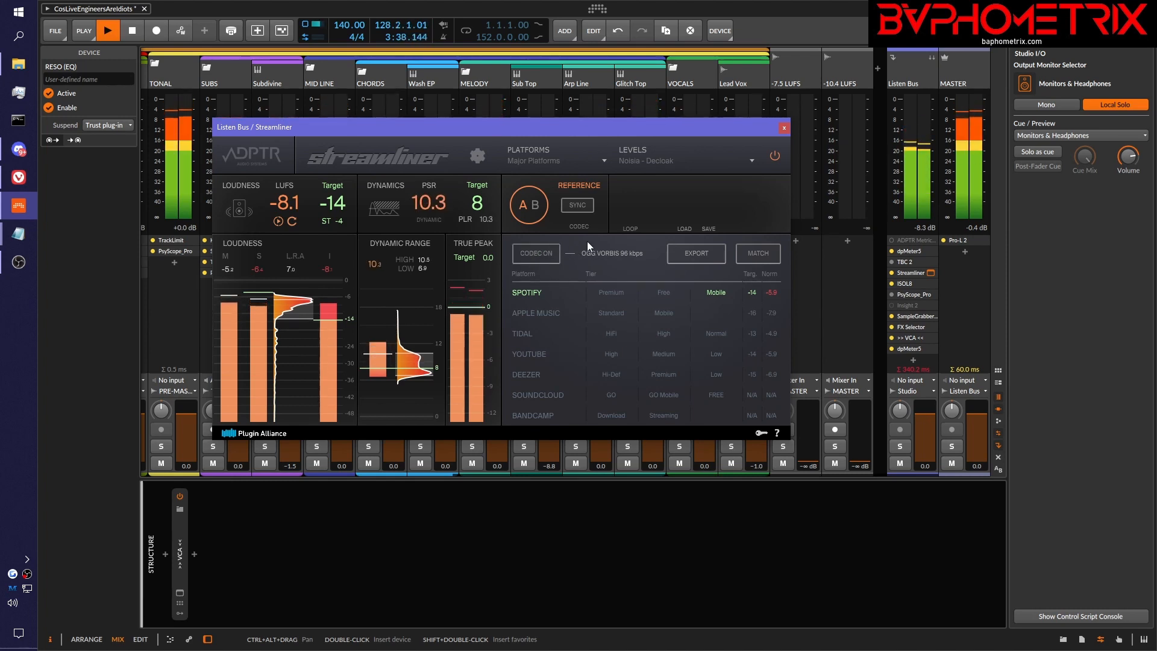
click(549, 255)
click(549, 254)
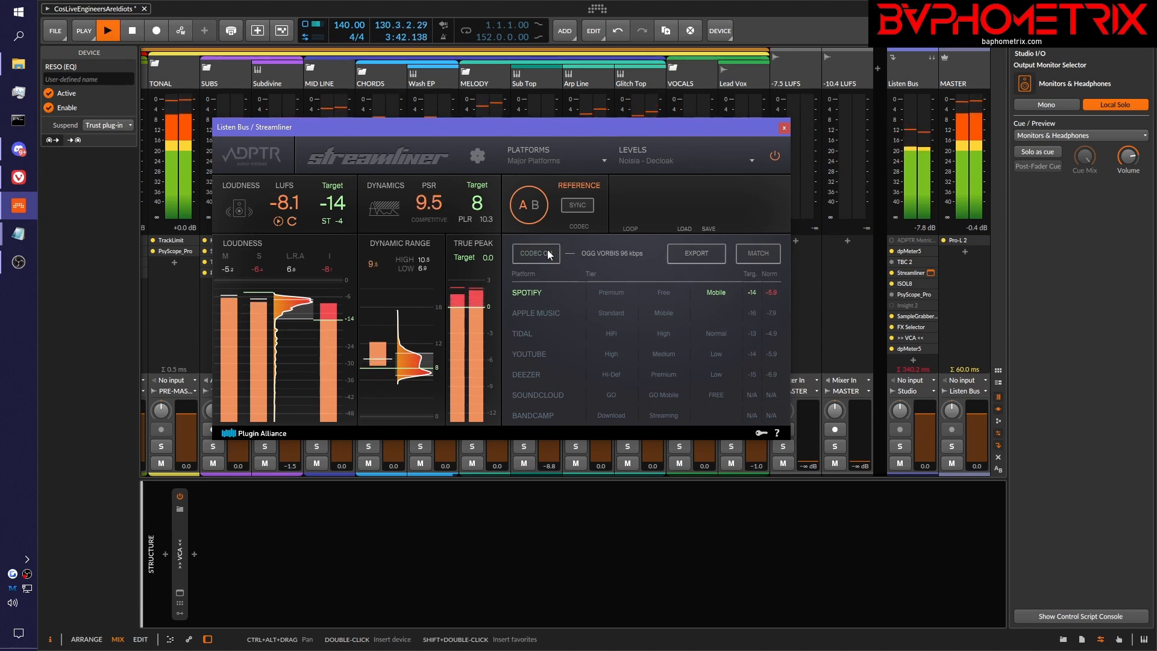
click(548, 254)
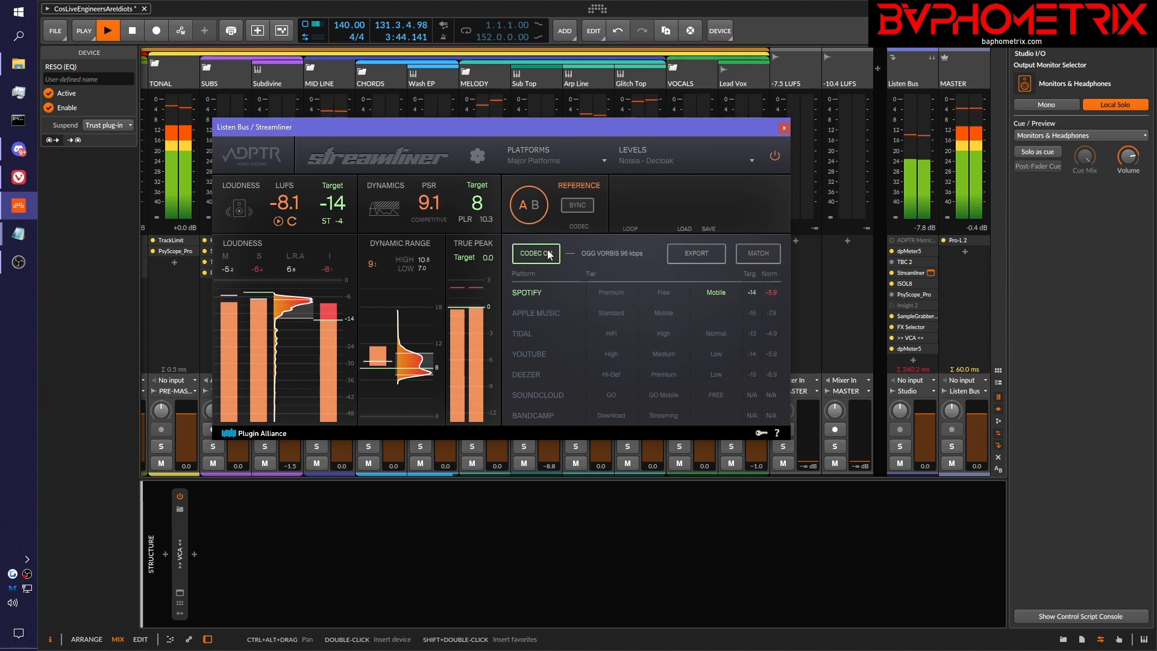
click(549, 255)
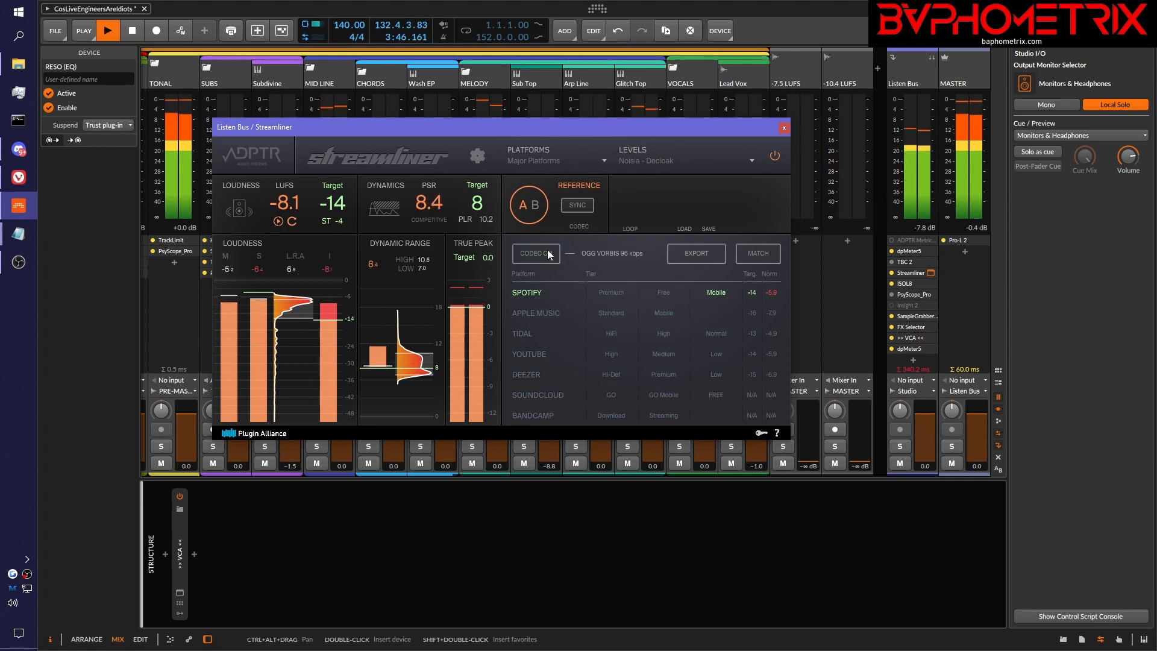
click(549, 255)
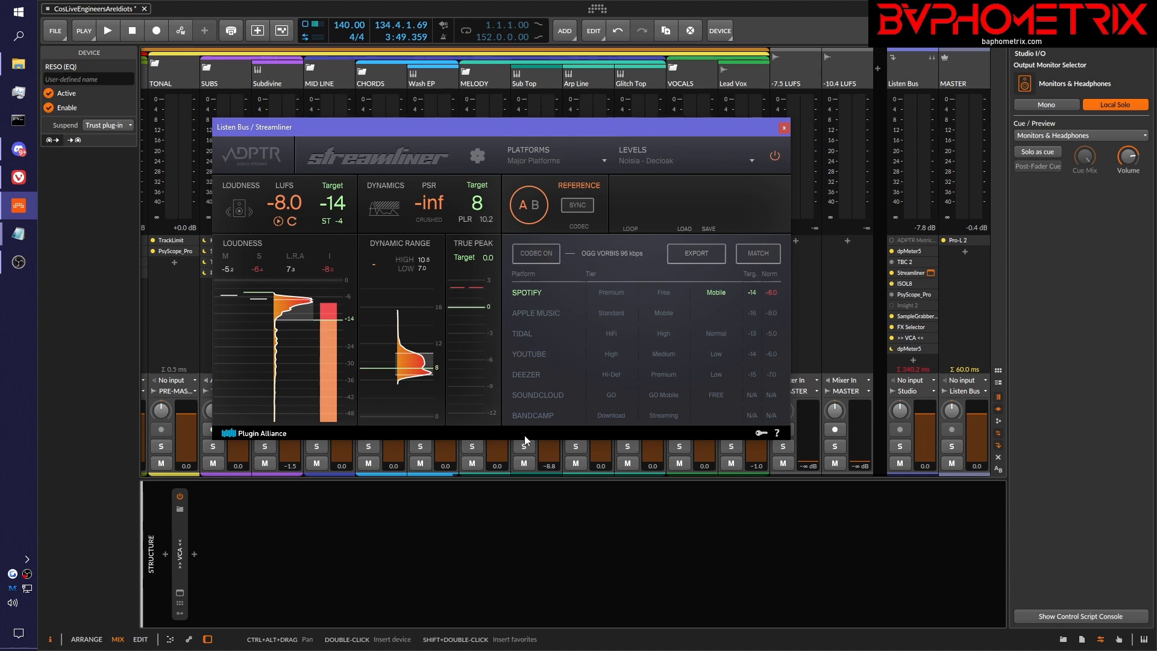
Choose SoundCloud's Free tier, Opus 96 kbps, compare playback of SOLO CRES FULL with the codec on and off, and stop playback.
click(540, 399)
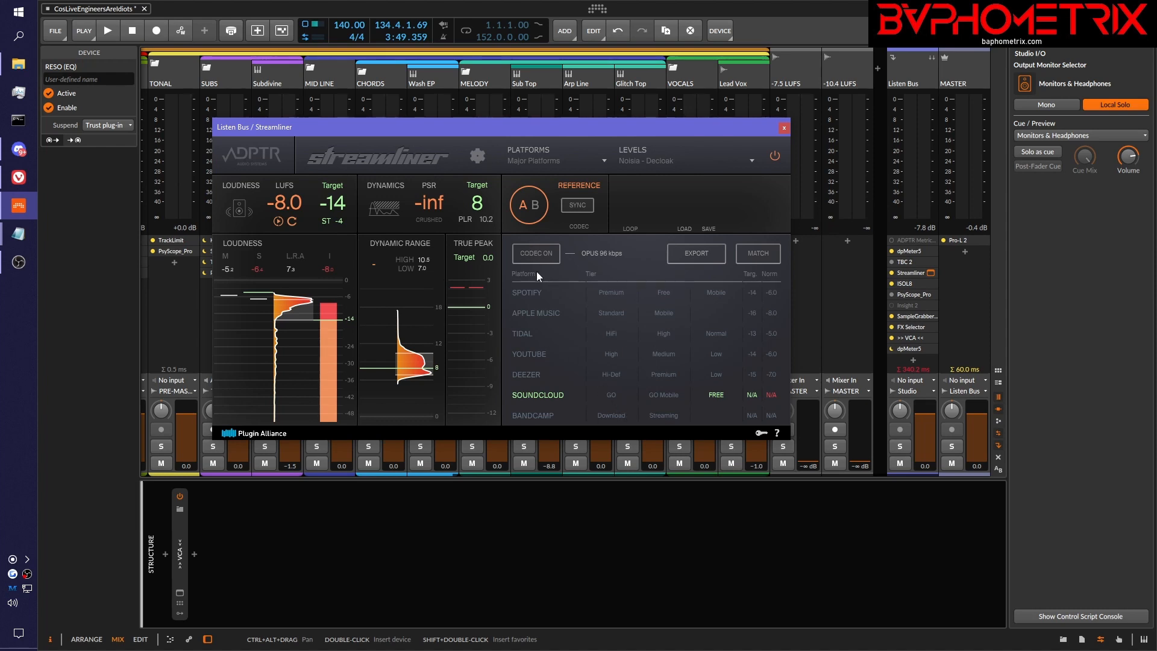
key(space)
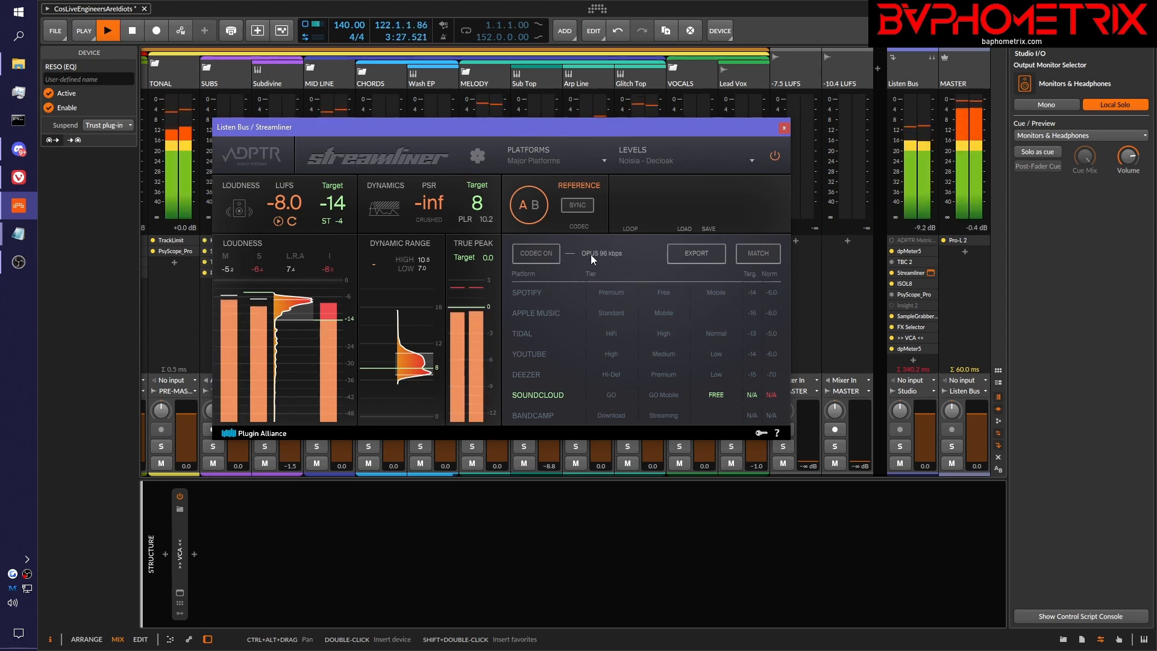
click(545, 256)
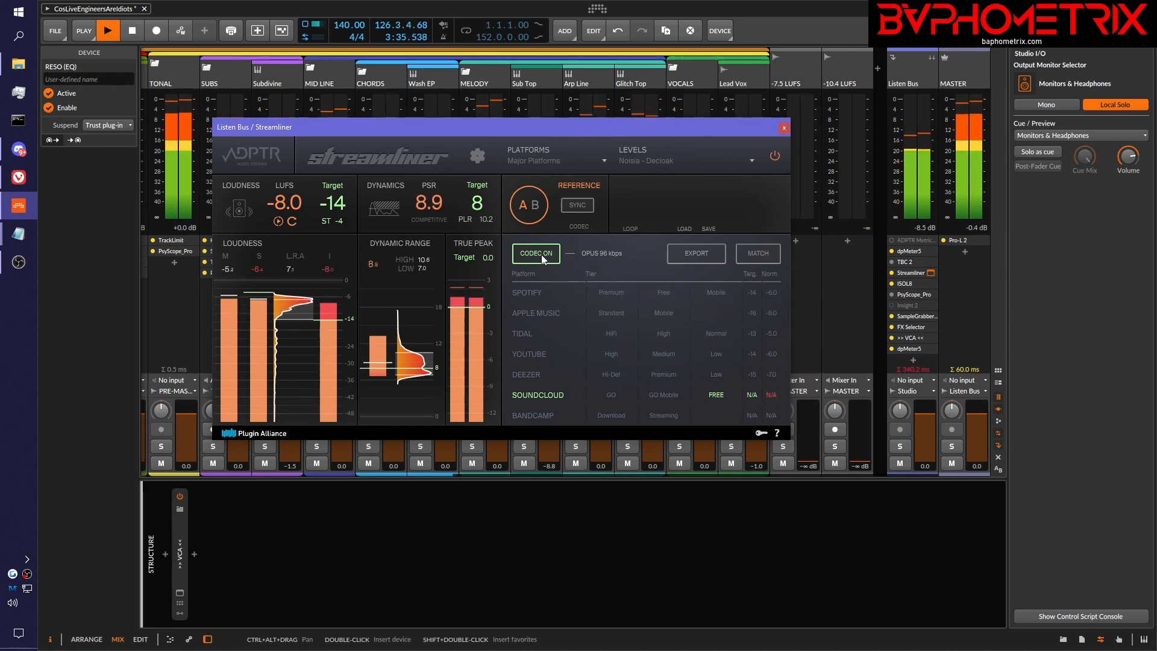
click(542, 256)
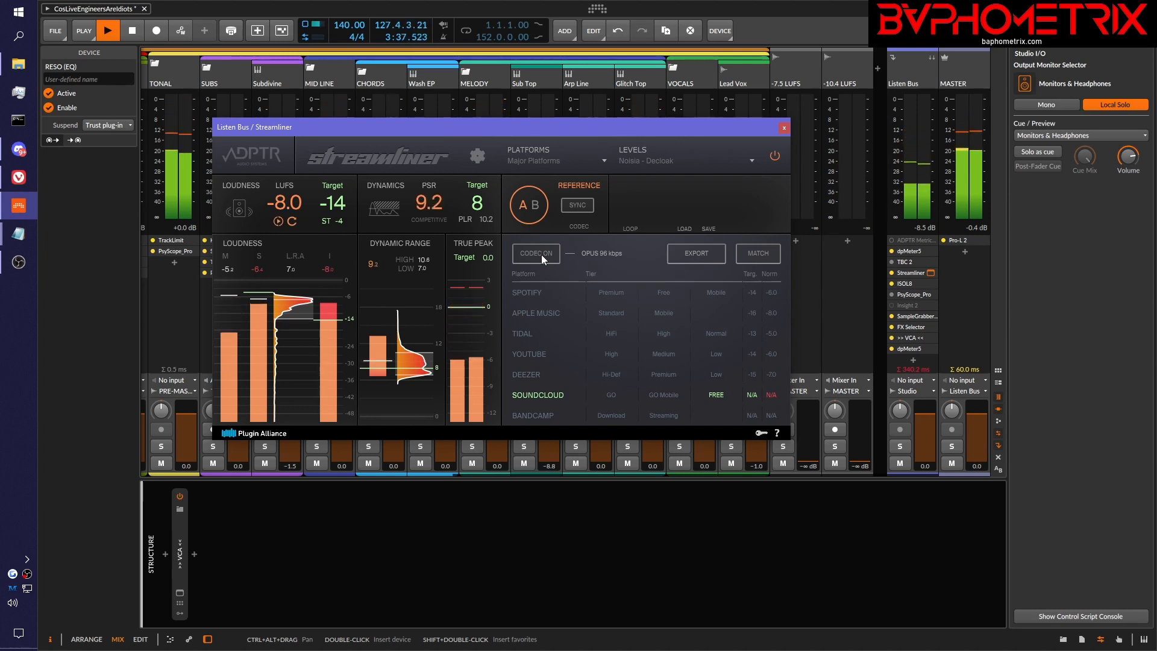
click(542, 257)
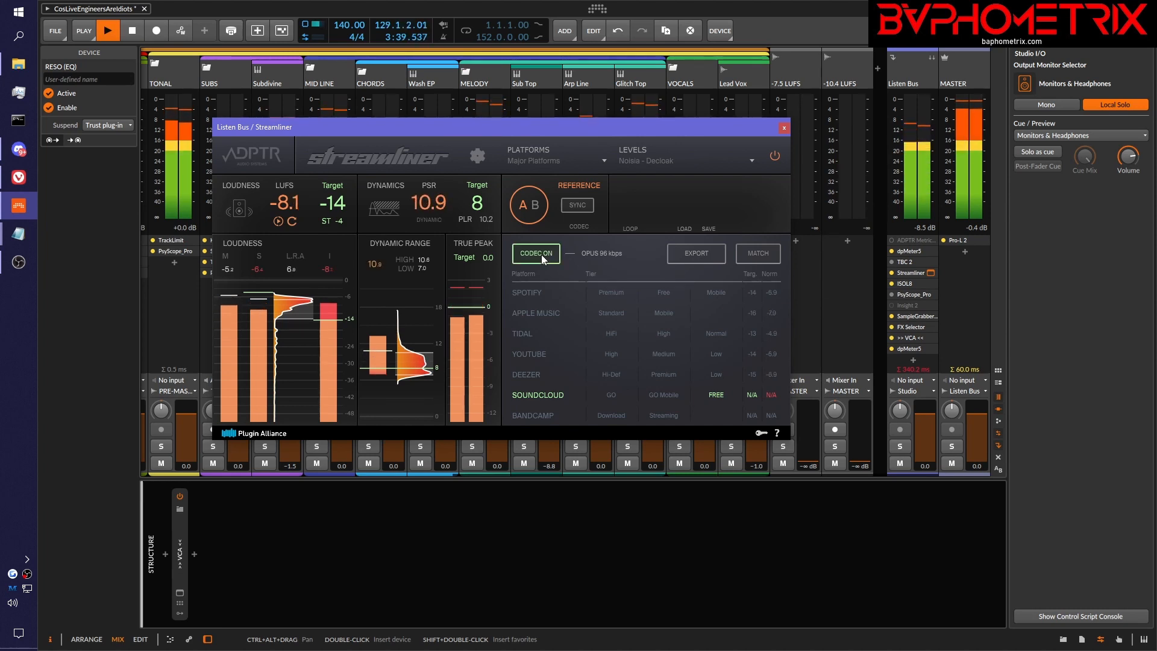
click(543, 257)
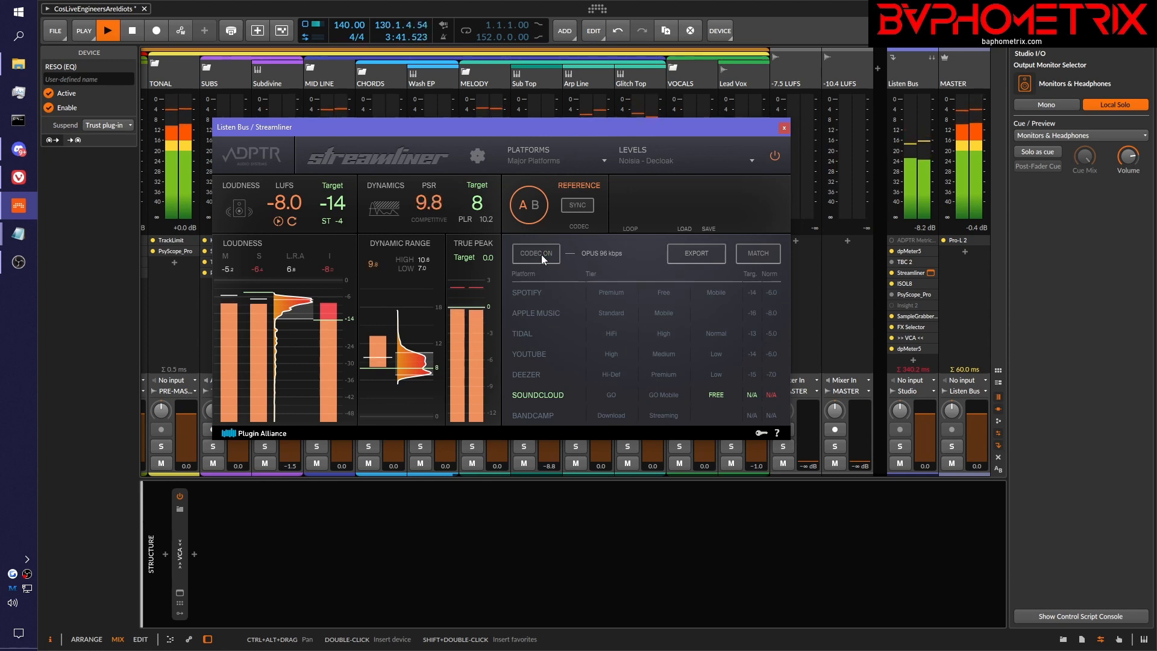
click(543, 257)
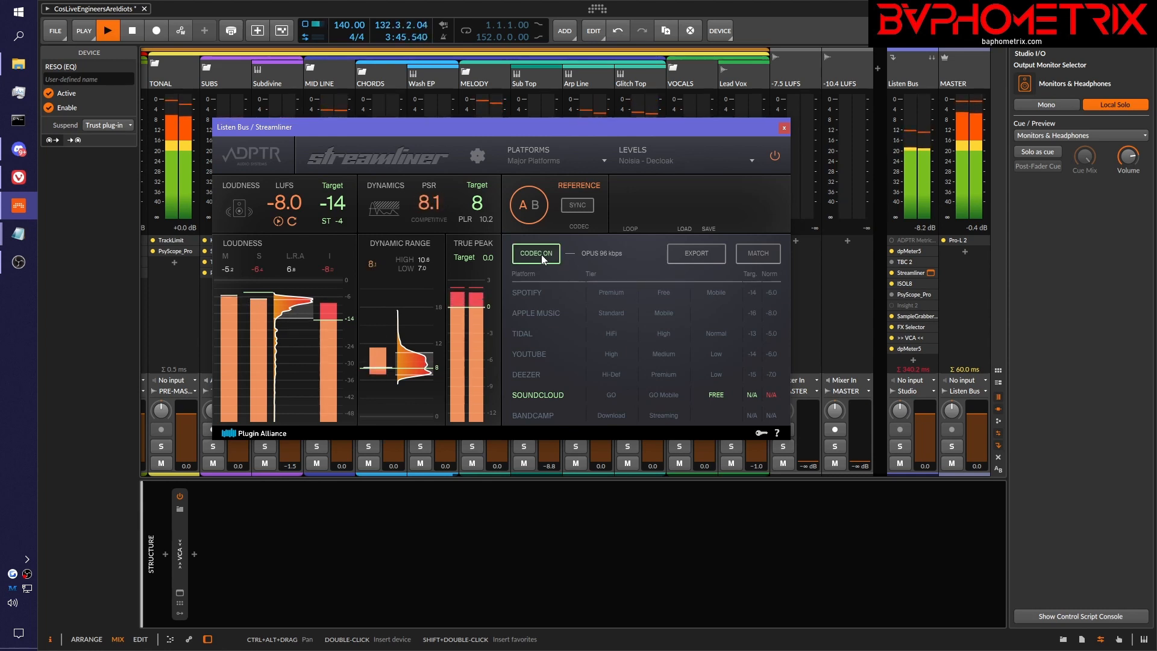
click(542, 258)
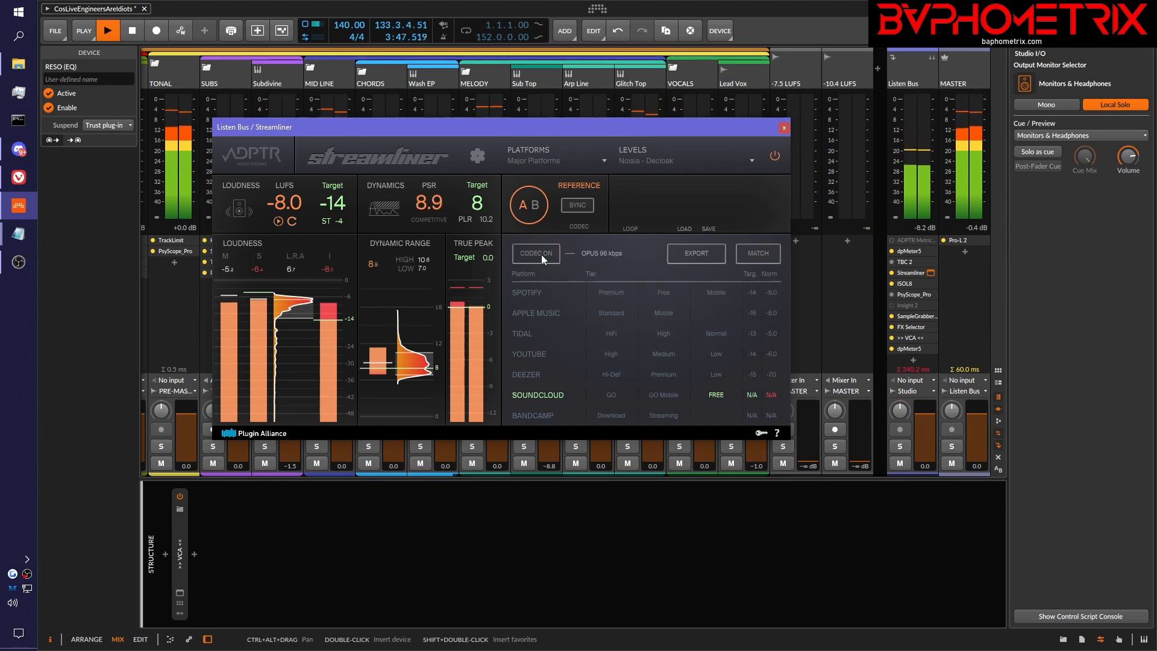
key(space)
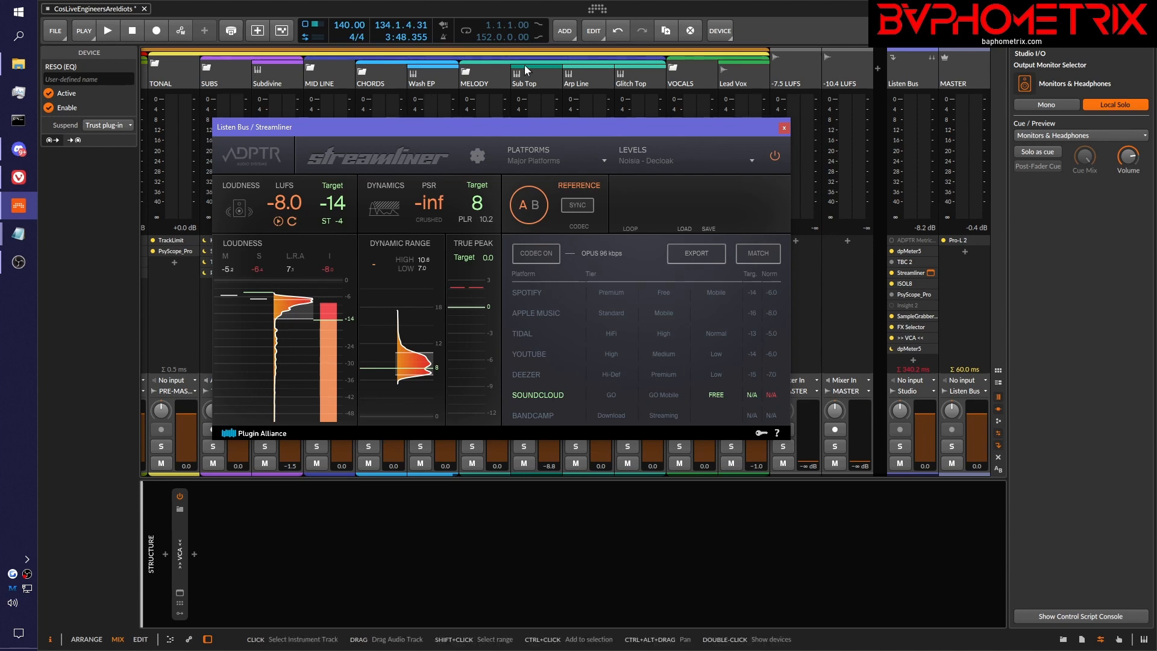
Play VERSE 2 from the arrangement, compare SoundCloud's Free tier codec on and off, and stop playback.
click(807, 21)
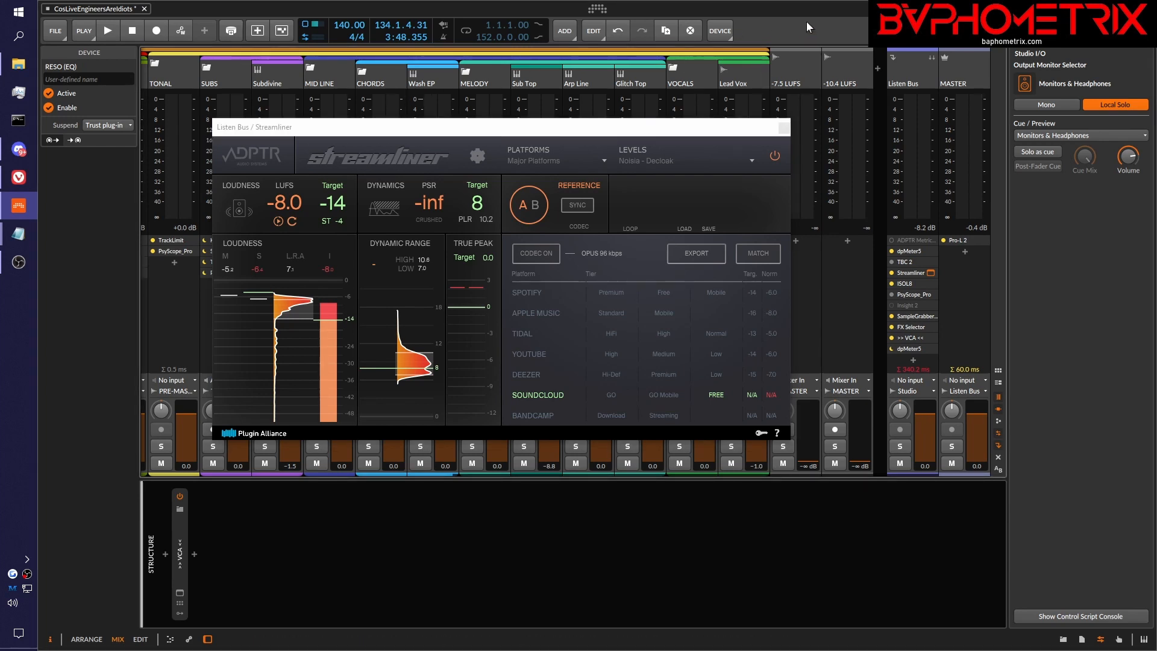
key(Tab)
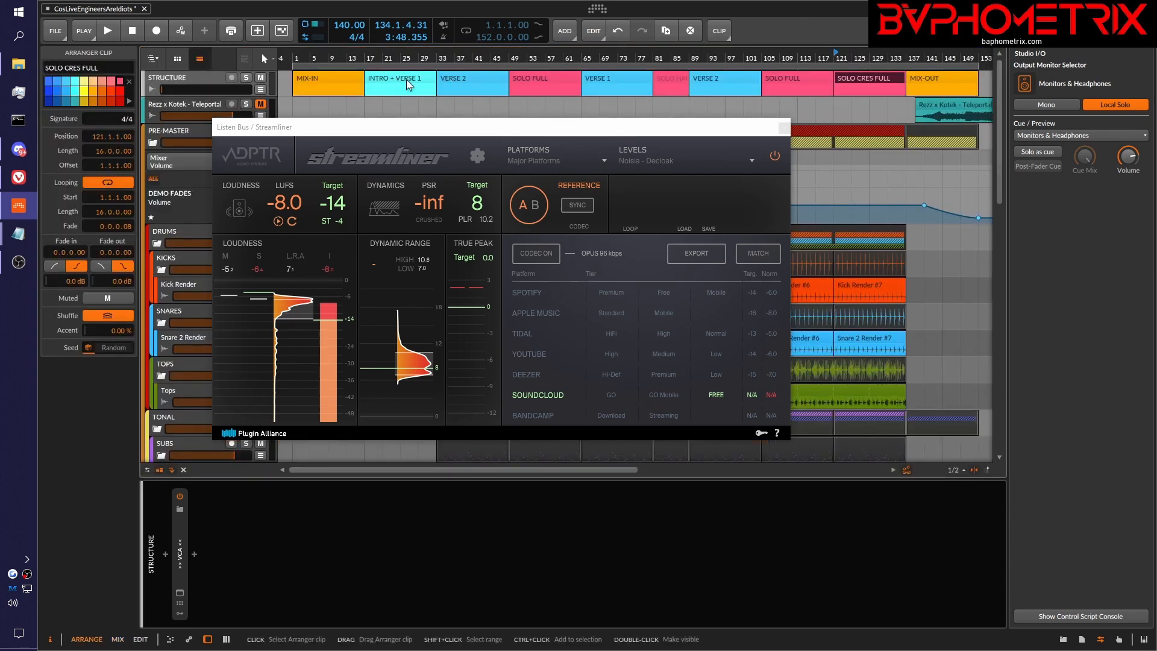
click(462, 82)
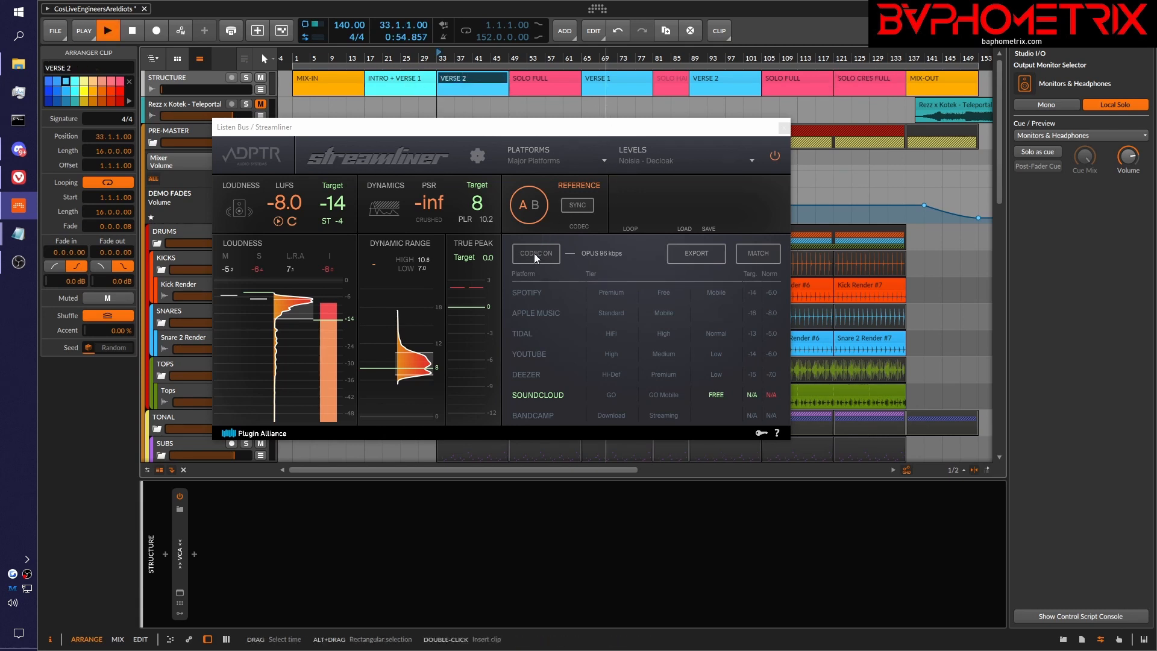
key(space)
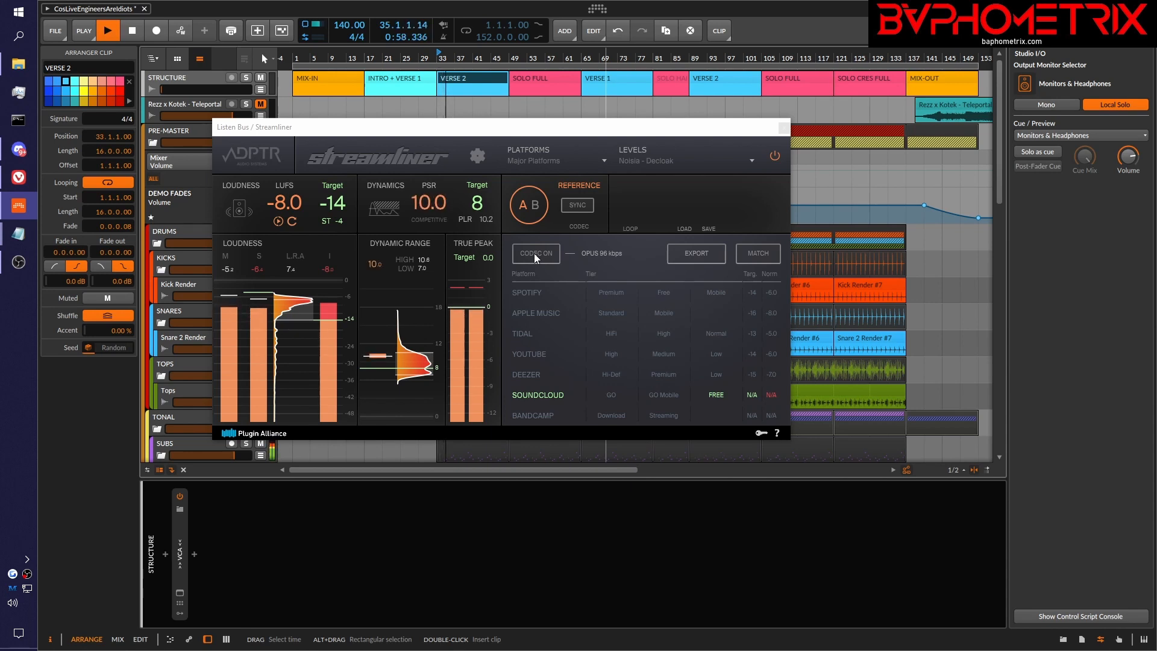
key(space)
click(535, 255)
key(space)
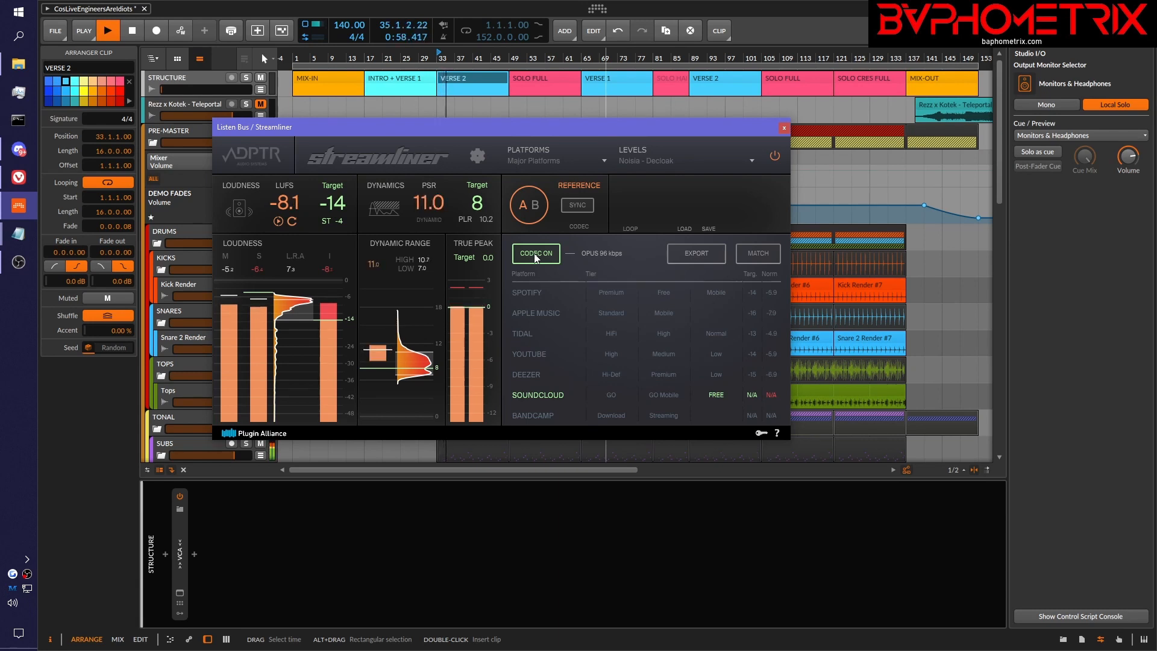
key(space)
click(535, 254)
key(space)
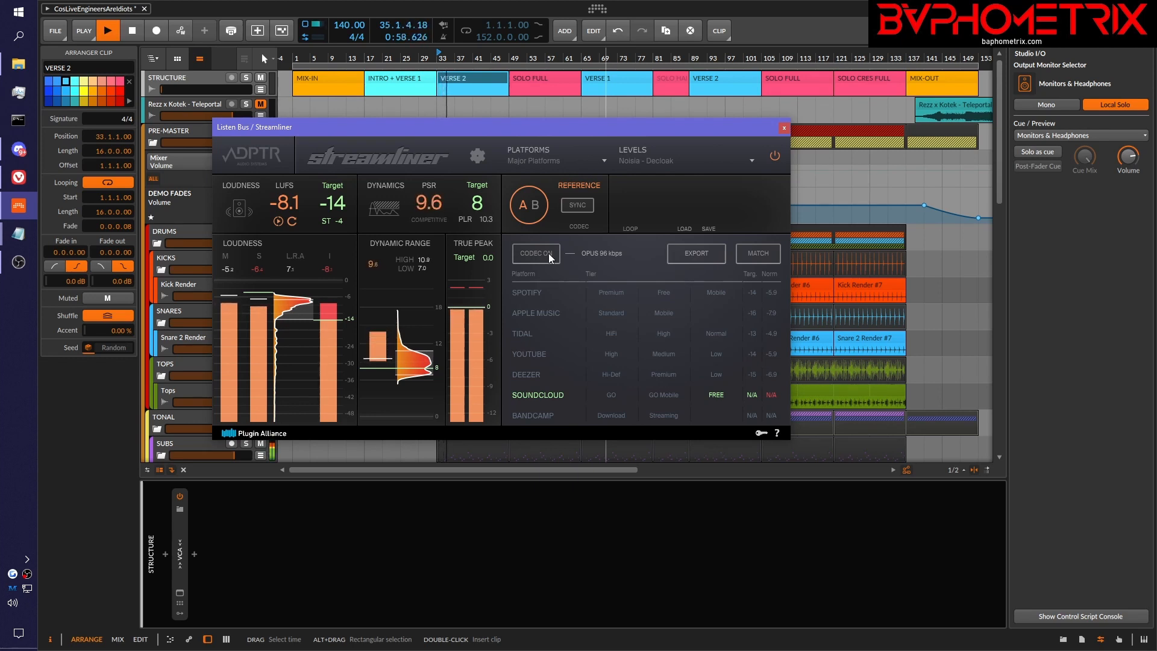
click(550, 256)
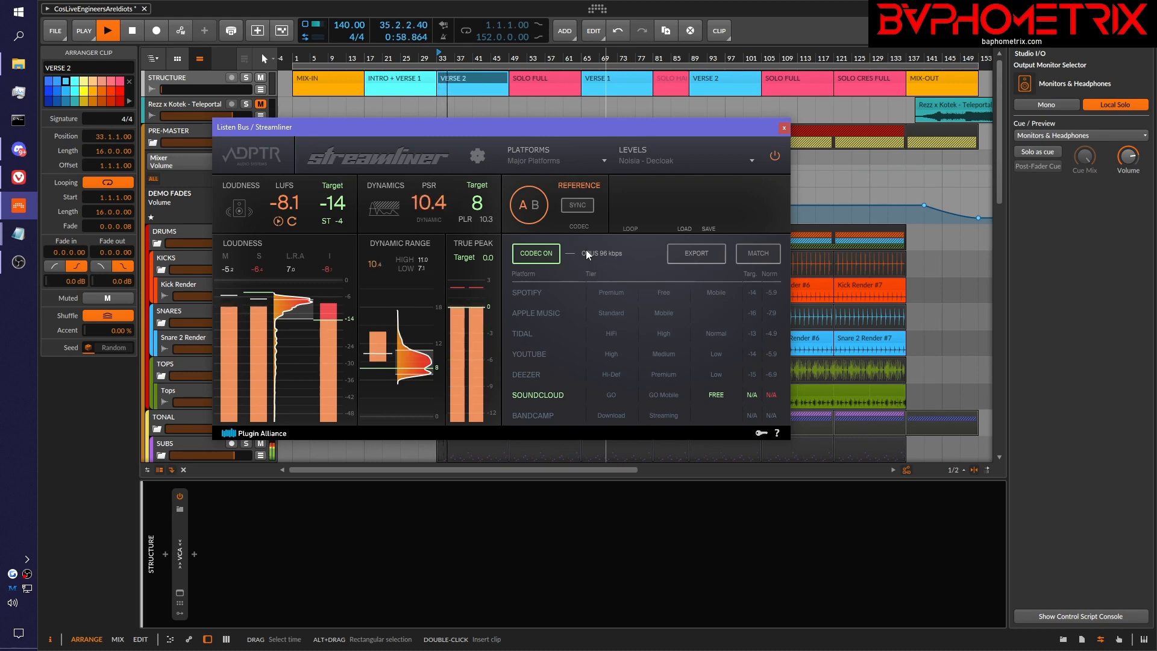
key(space)
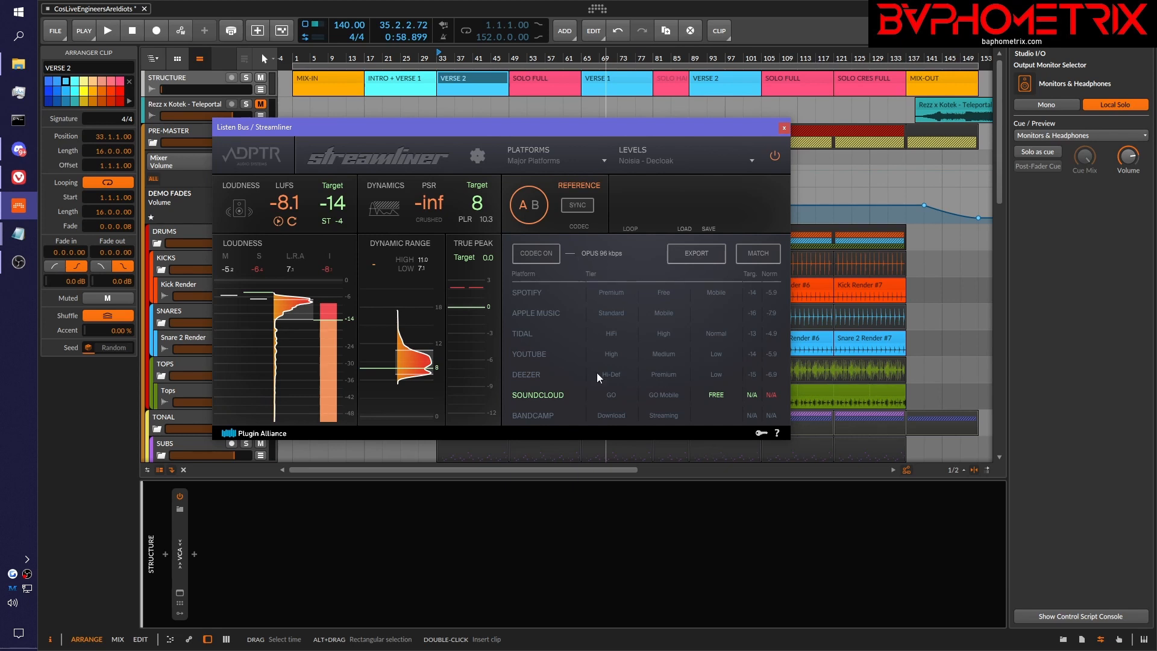
Choose SoundCloud's GO tier, AAC 256 kbps, for the codec preview and close Streamliner.
click(613, 398)
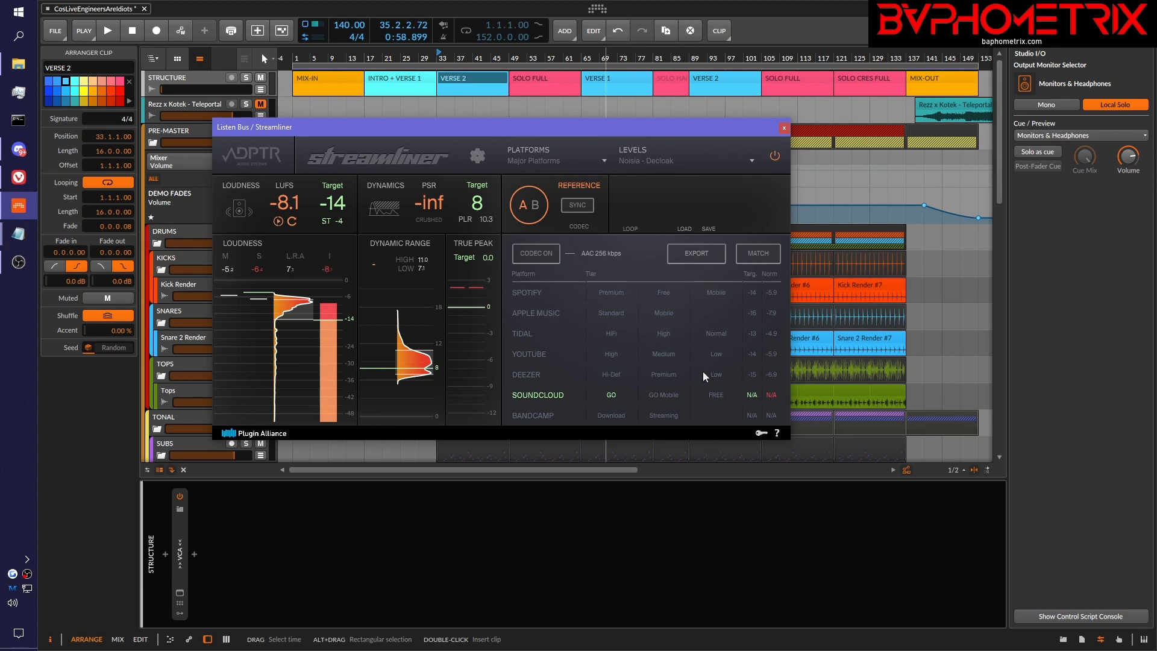
click(784, 128)
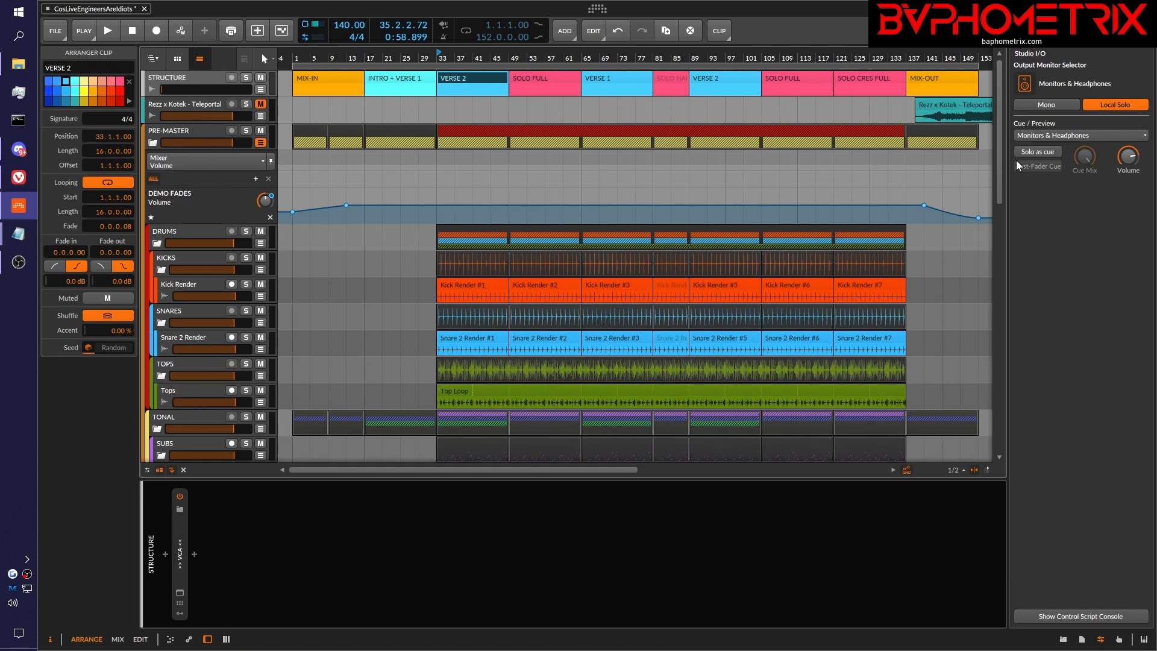
Open the Pro-L 2 limiter on the MASTER track and reposition its window over the arrangement.
scroll(234, 341, down, 10)
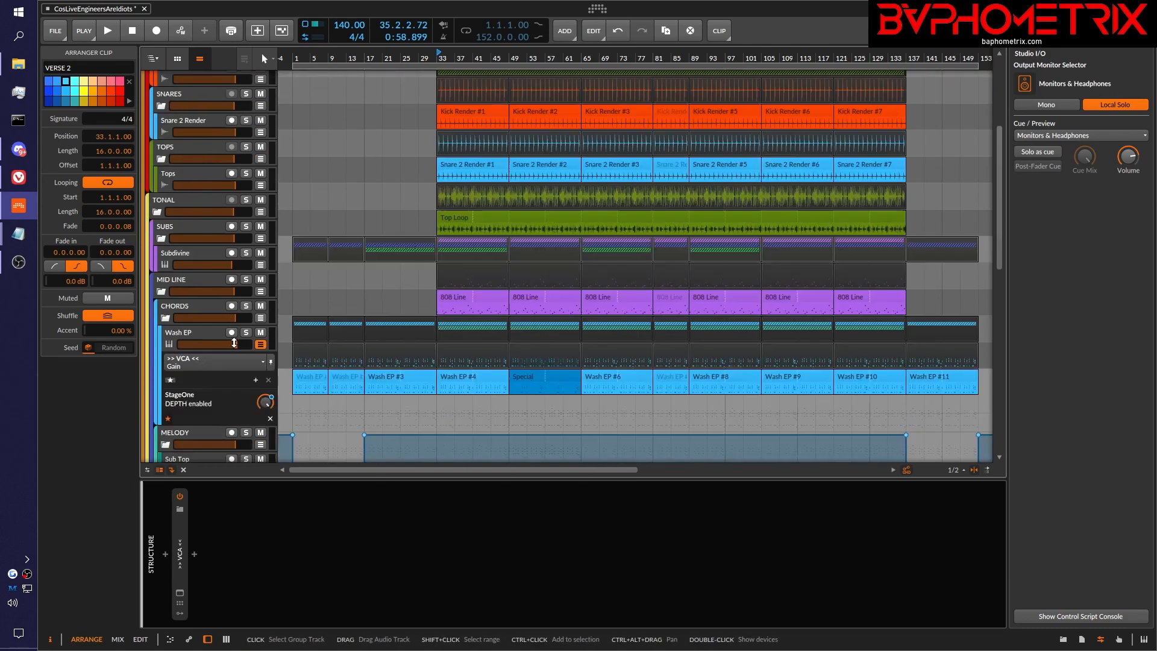
scroll(227, 389, down, 3)
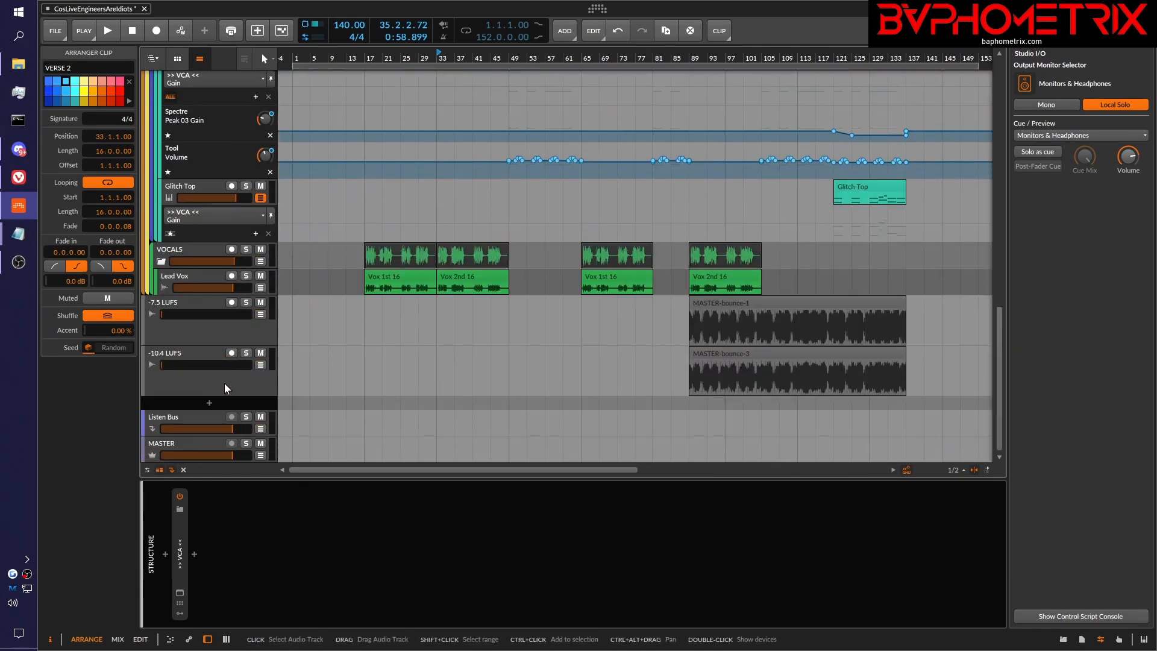
click(205, 447)
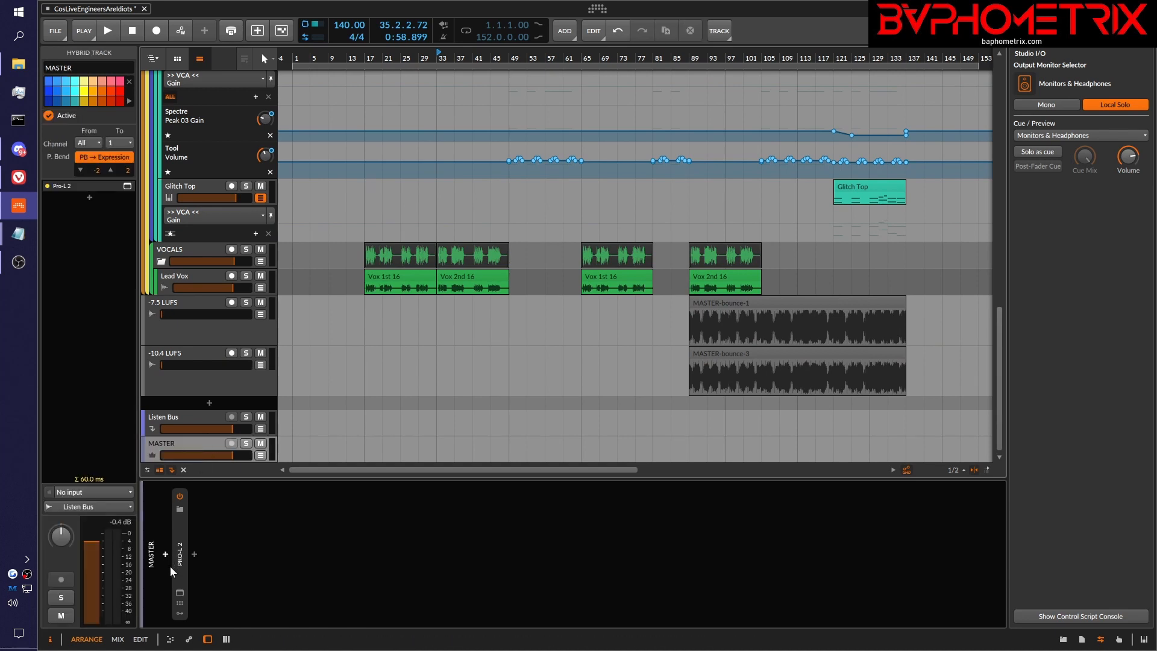
click(180, 592)
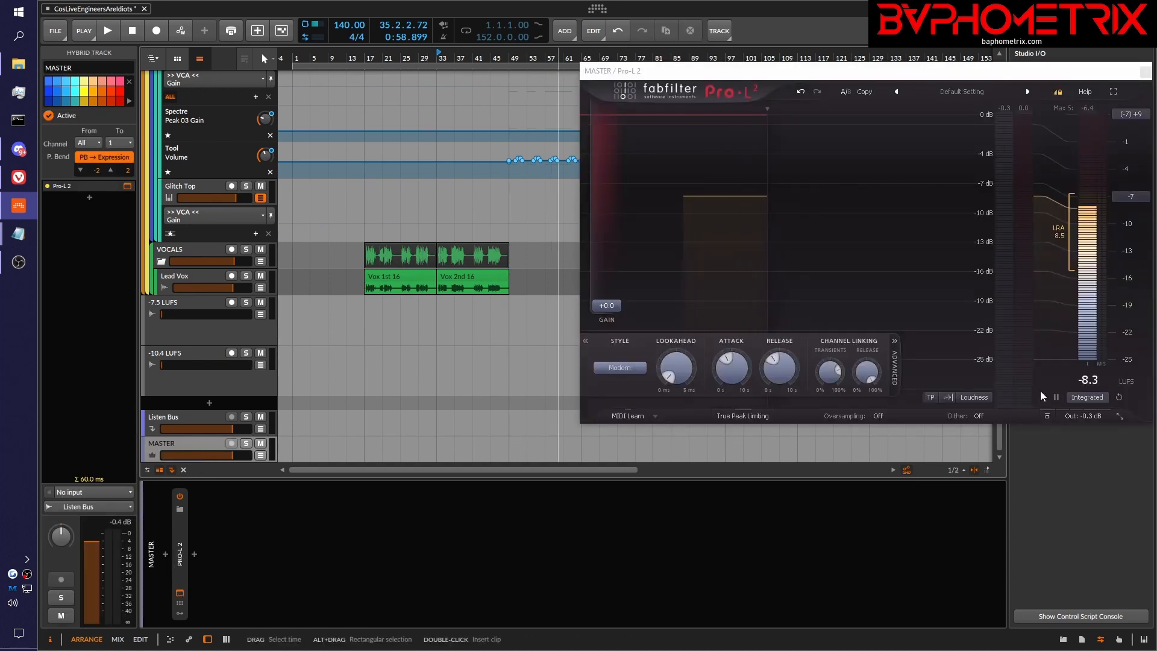
mouse_move(983, 416)
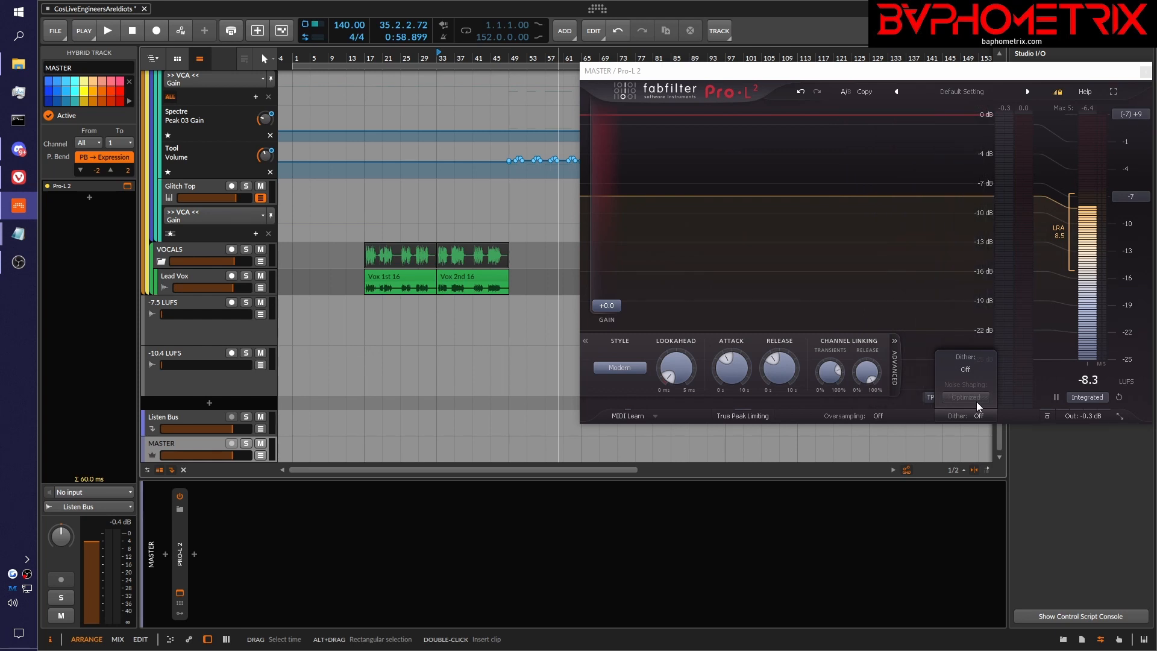
click(974, 365)
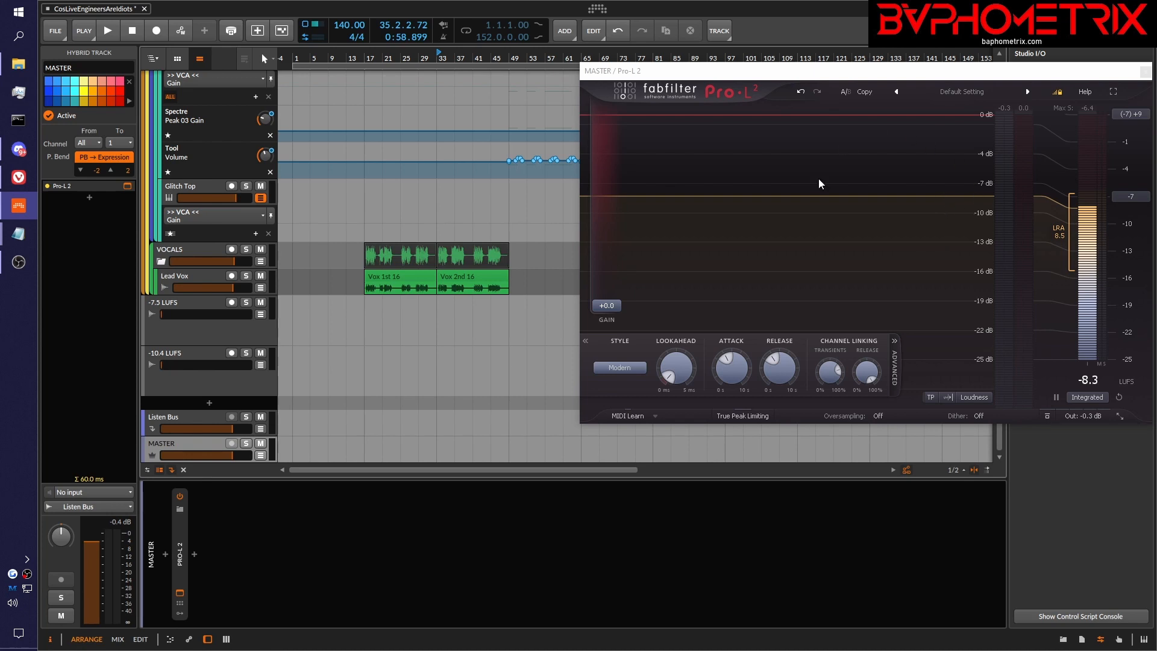
drag(882, 74, 785, 104)
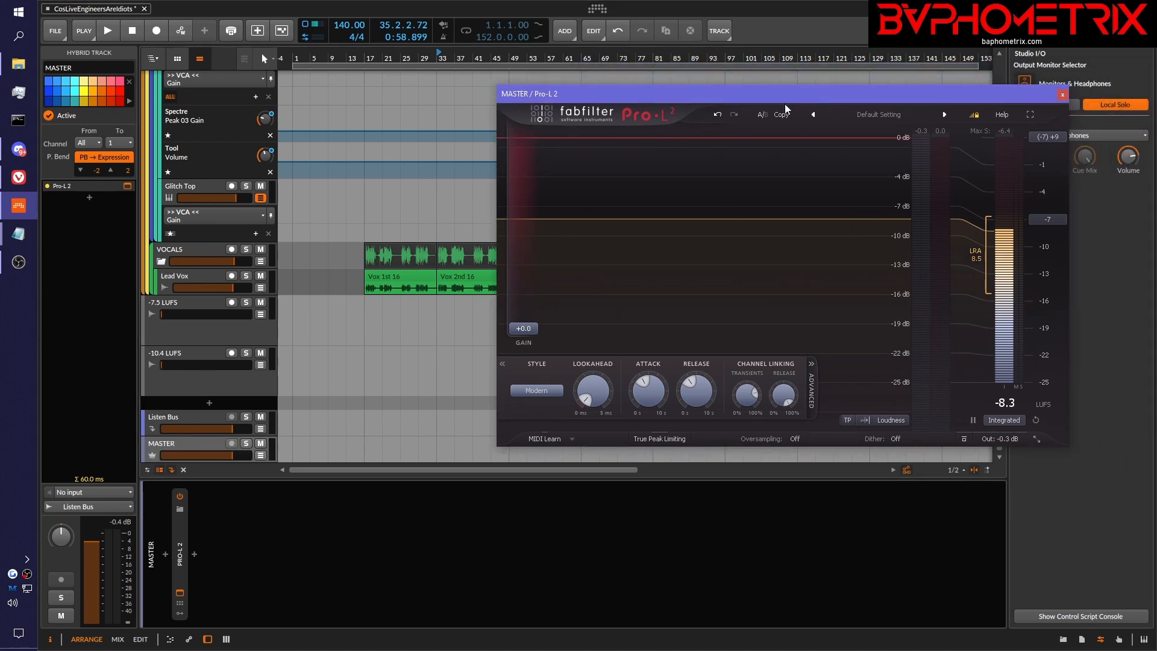
Set the noise shaping in Pro-L 2's dither settings to None.
click(888, 439)
click(895, 439)
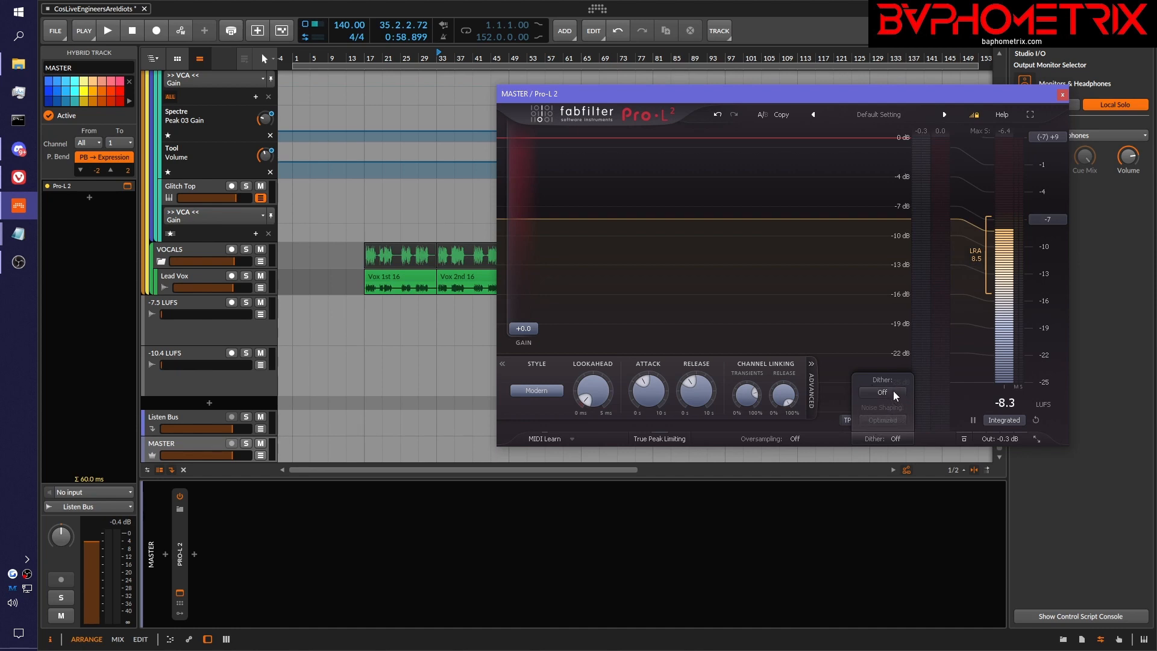
click(884, 422)
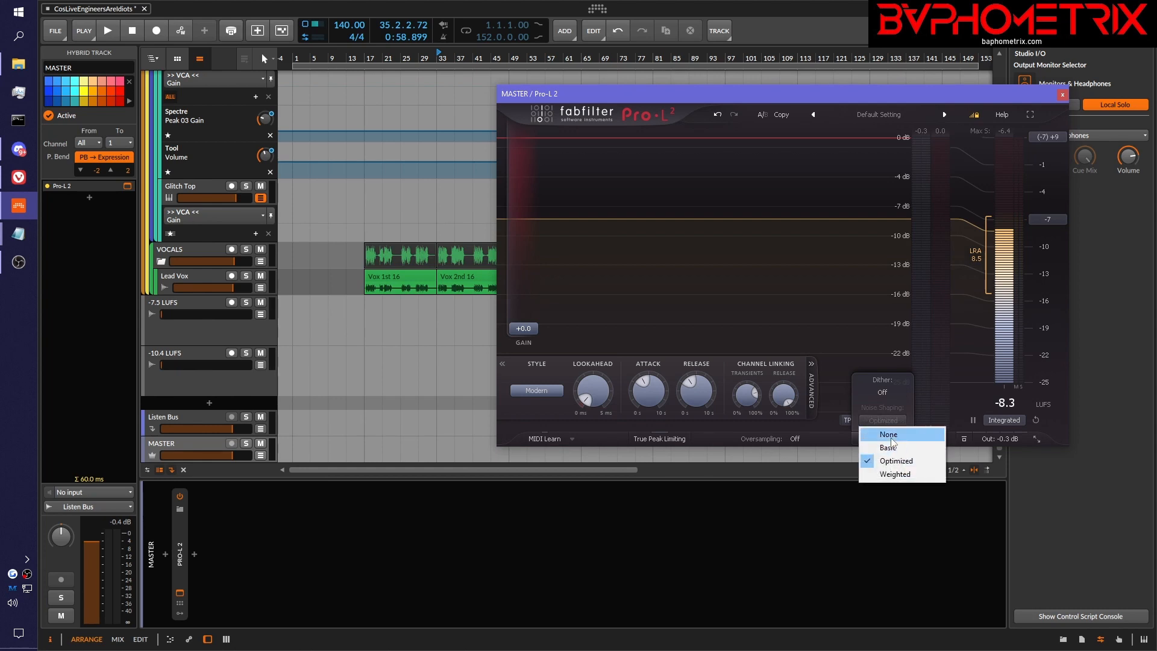
click(890, 435)
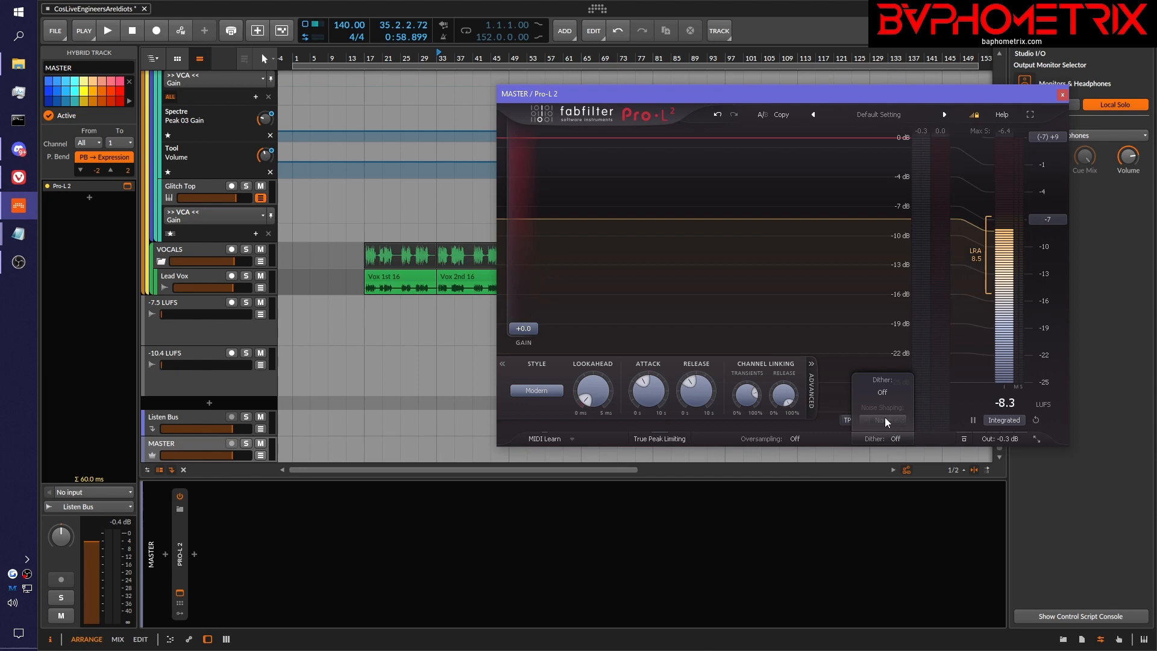
Try Pro-L 2's dither at 16 Bits and 24 Bits, and turn dithering off again.
click(890, 393)
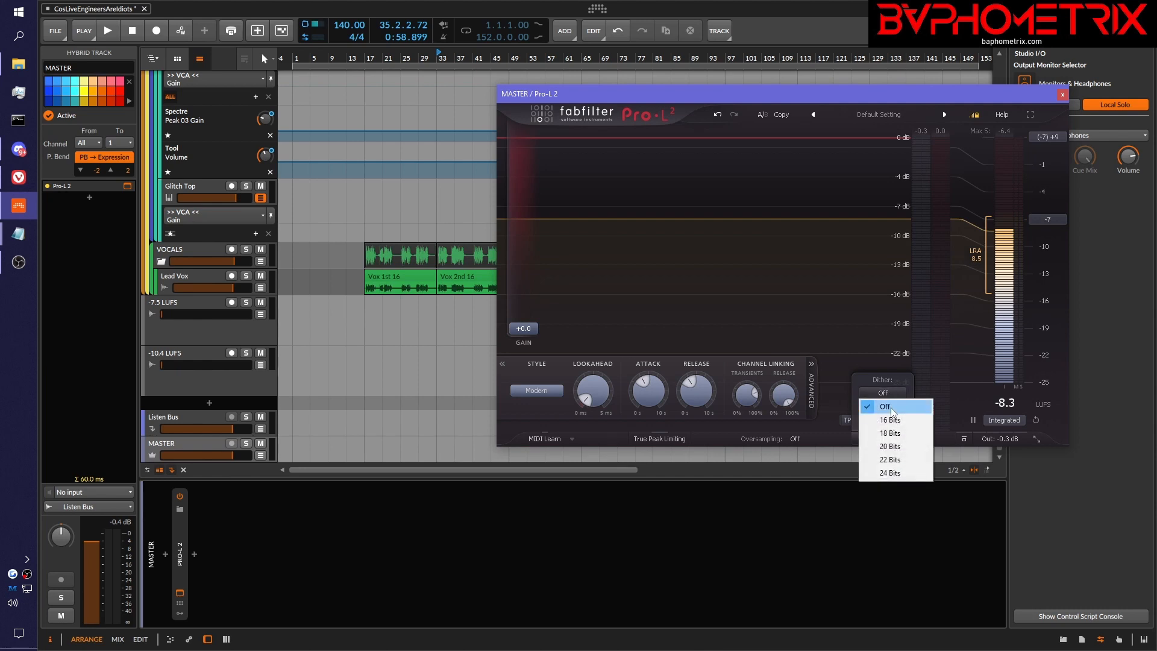
click(891, 421)
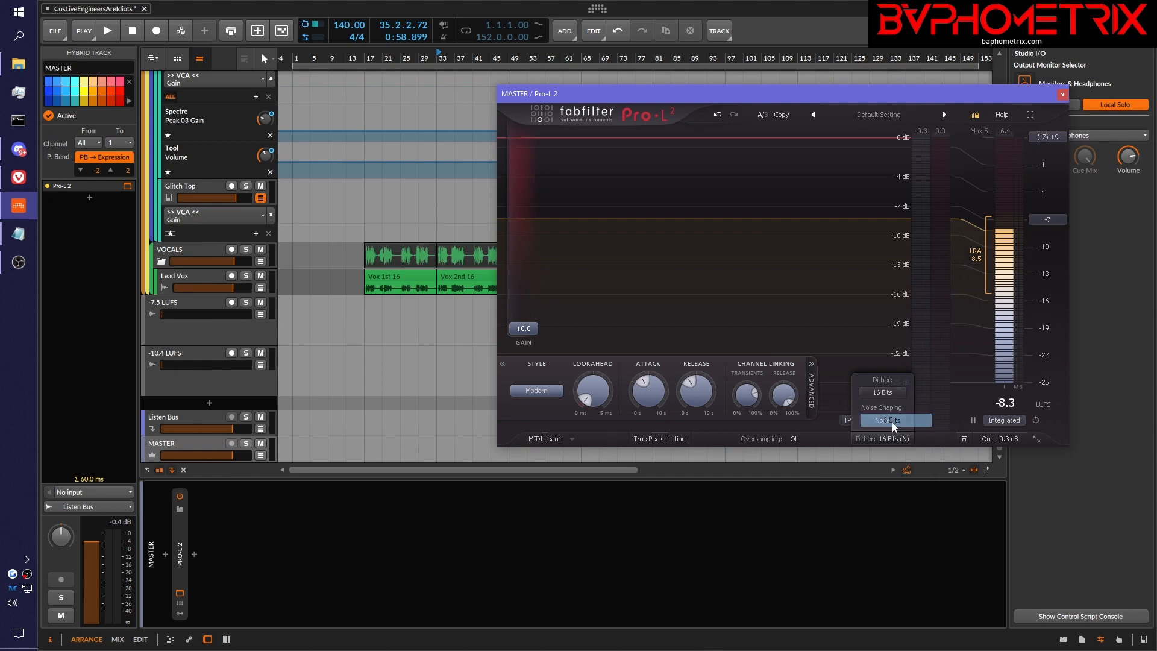
click(883, 393)
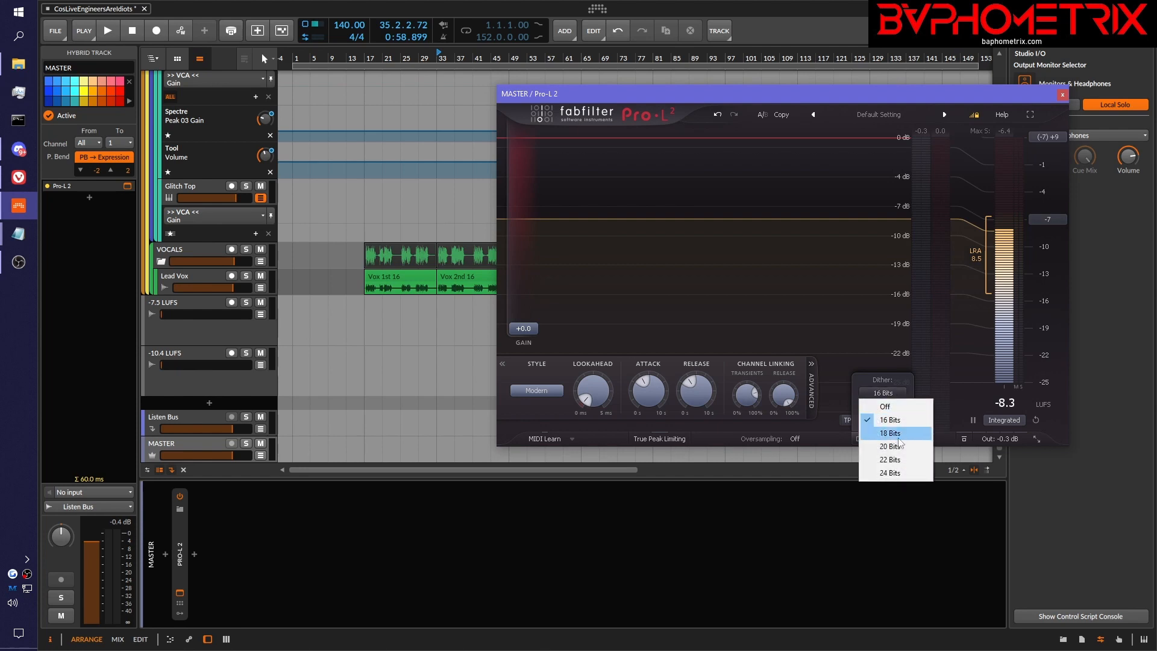
click(892, 473)
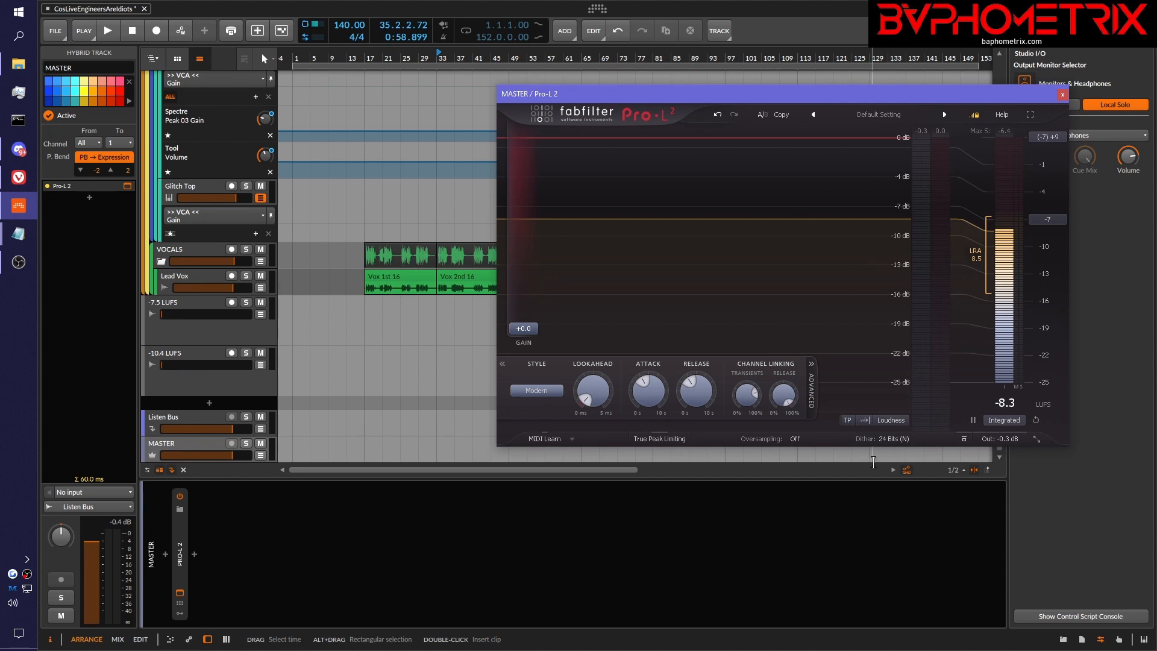
mouse_move(898, 432)
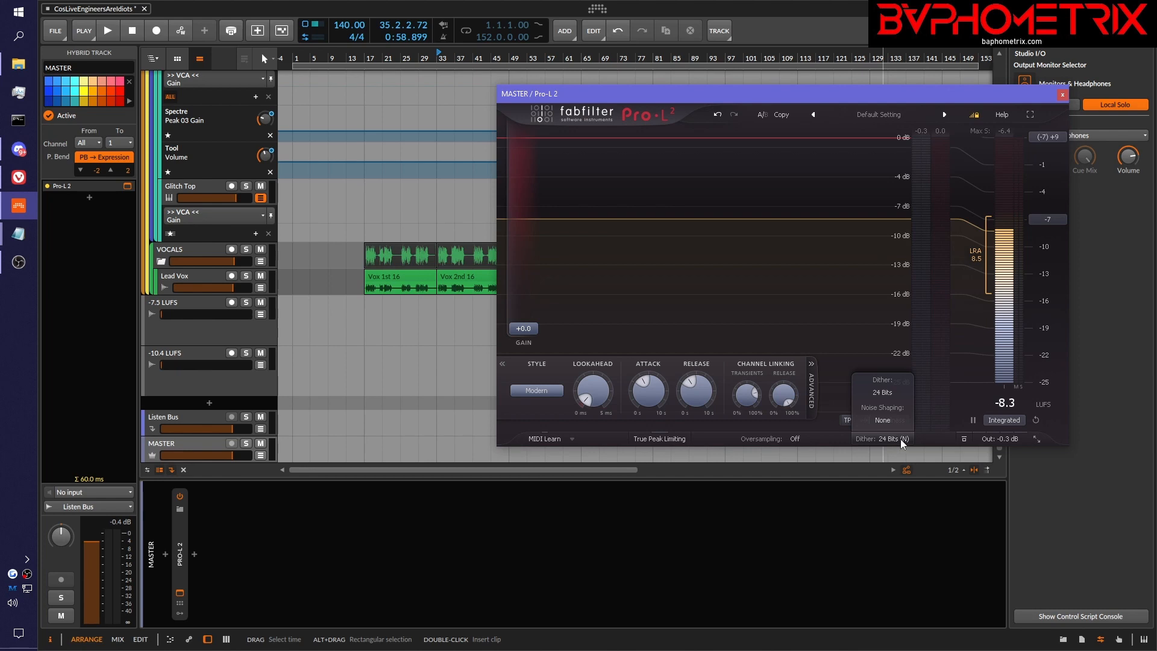
click(891, 391)
click(890, 405)
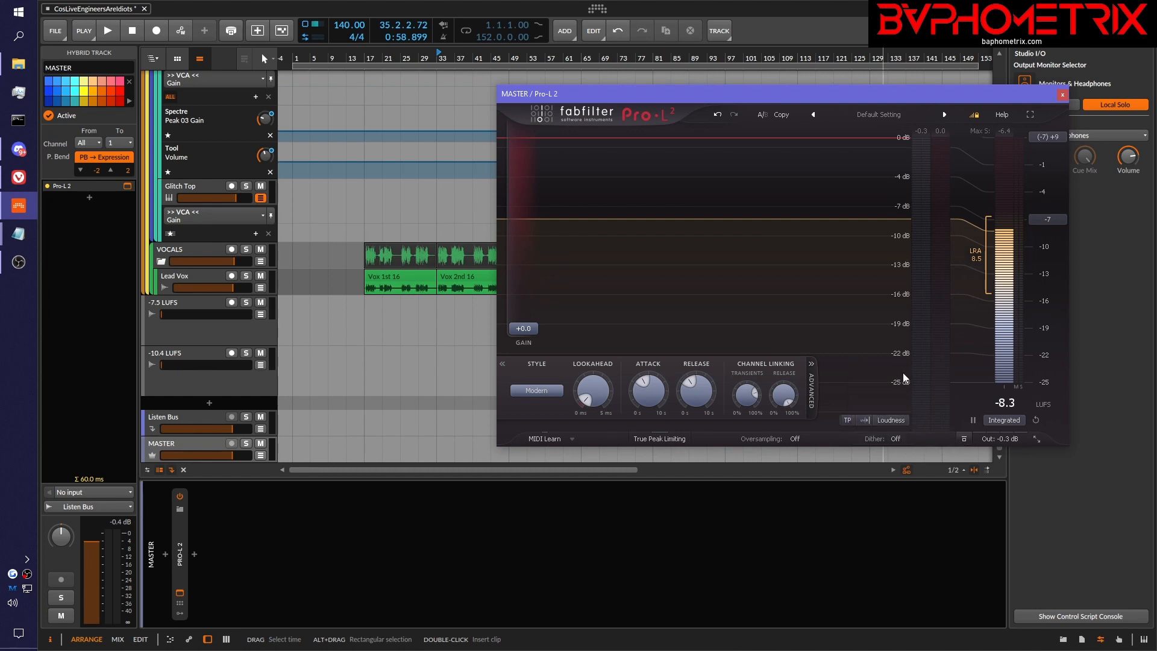
Examine the audio export settings, including the WAVE bit depth and Dither option, without exporting.
click(55, 31)
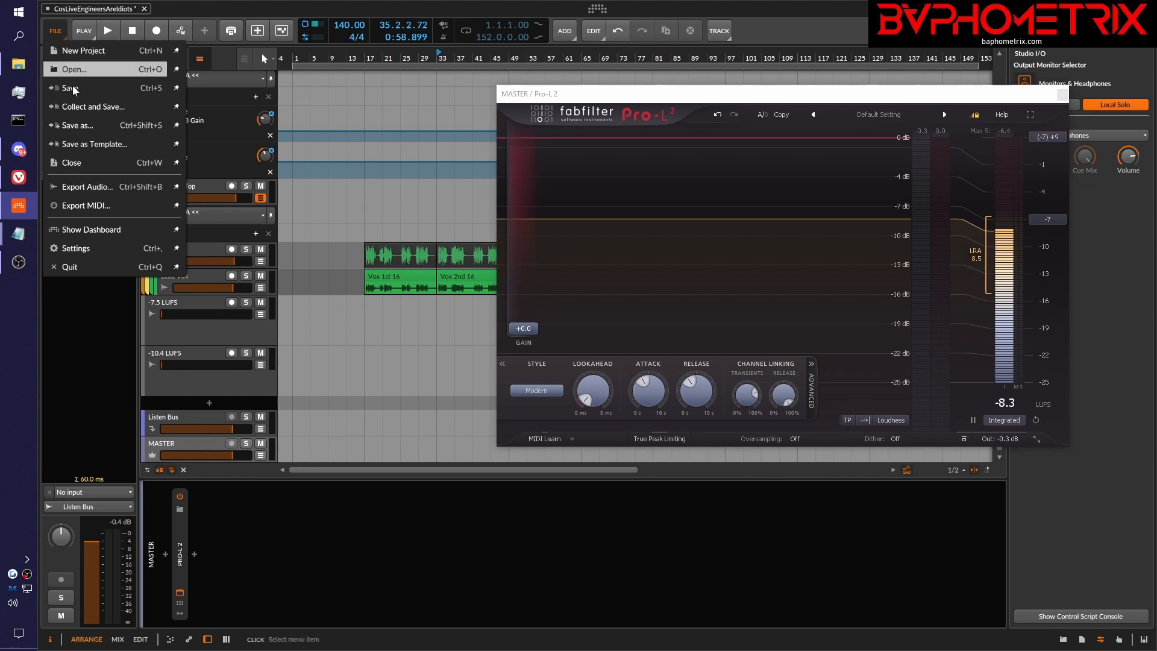
click(104, 188)
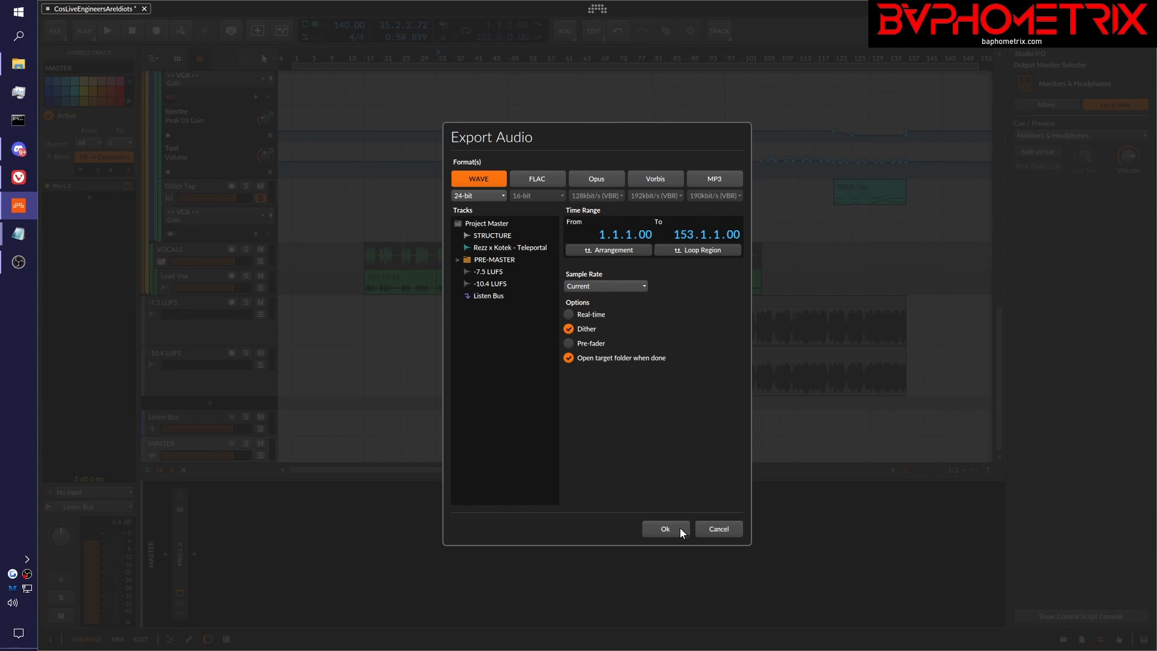
click(719, 528)
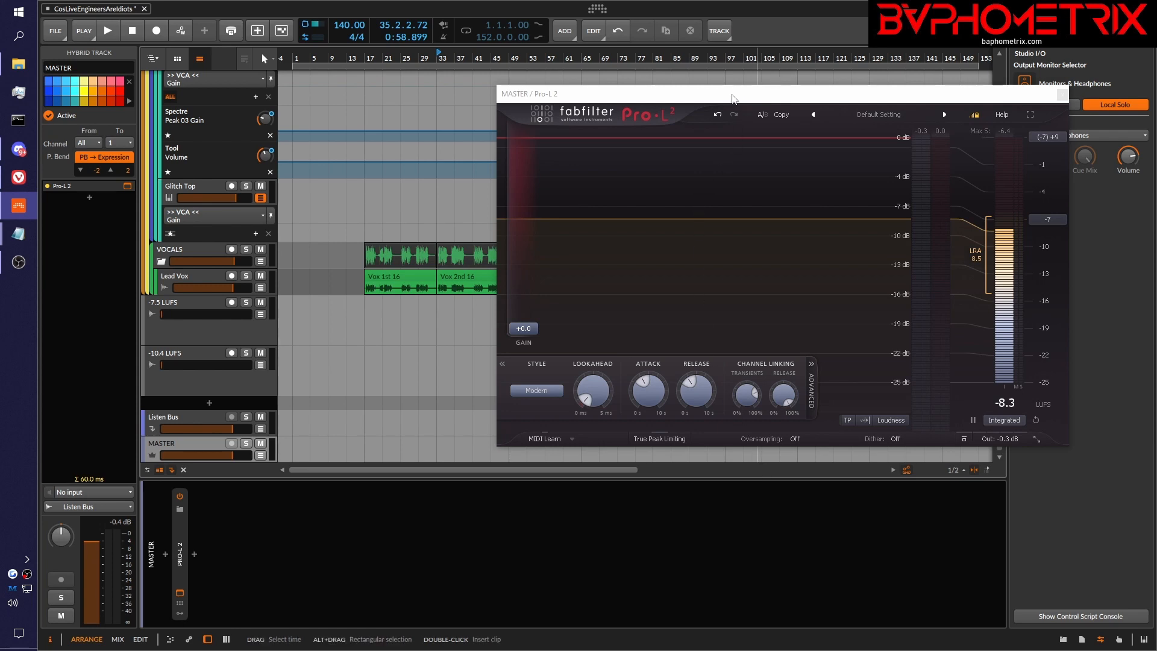
drag(729, 93, 634, 103)
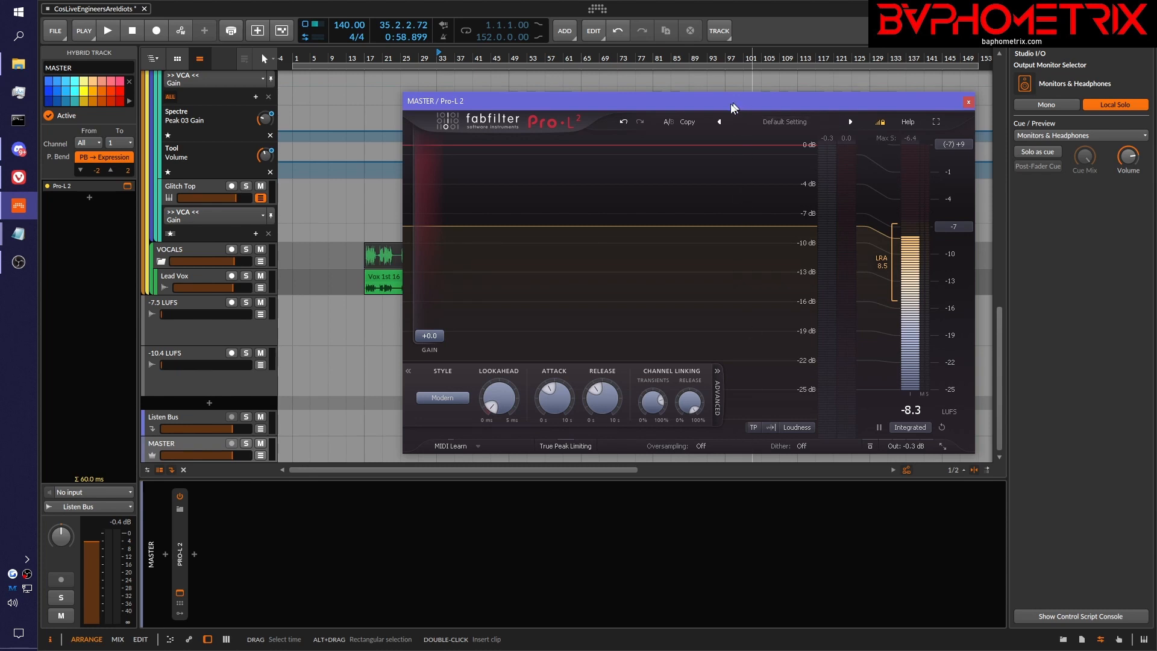
drag(735, 101, 693, 95)
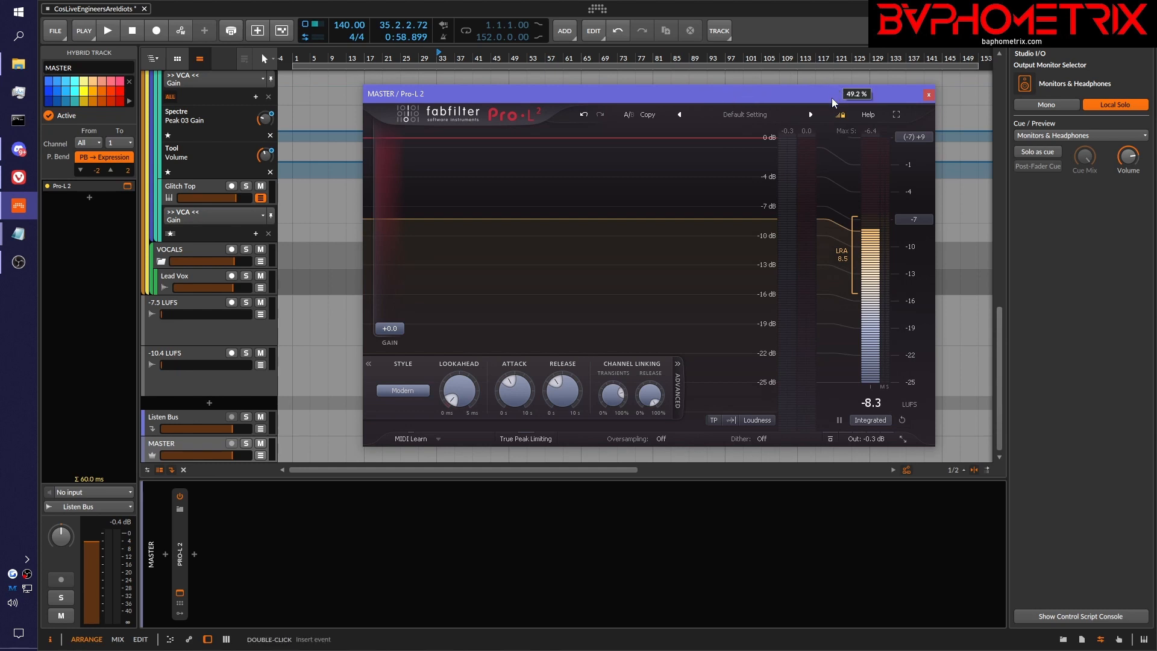
drag(831, 97, 852, 176)
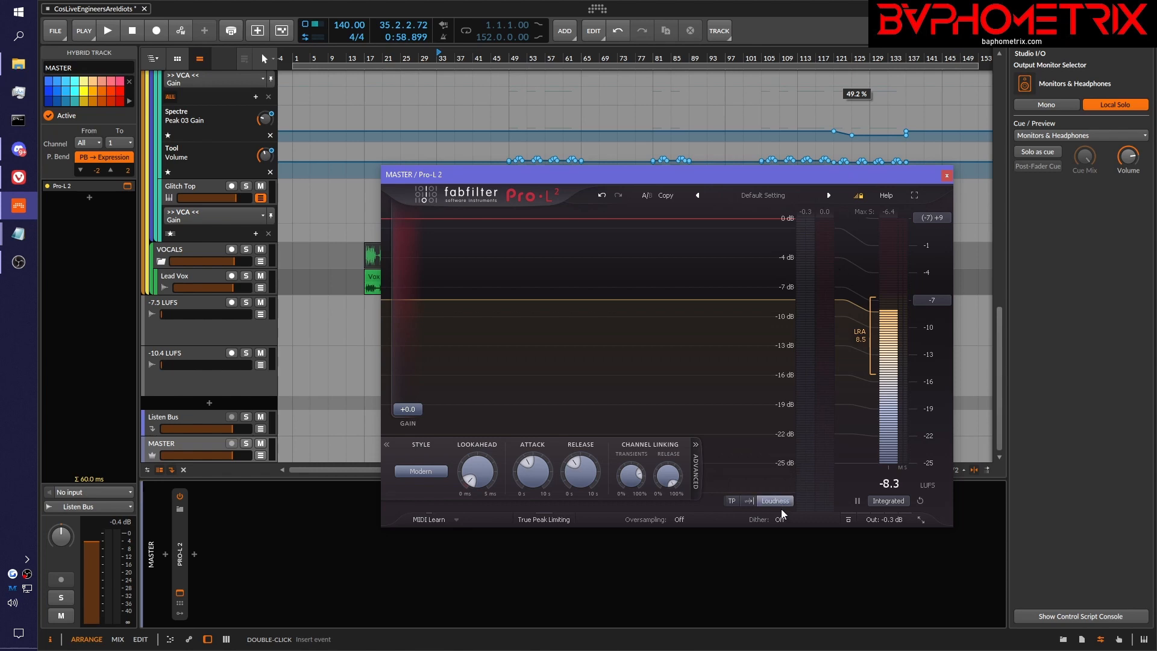
Try different WAVE bit depths in the audio export settings, ending with 32-bit (floating-point), and cancel the export.
click(55, 30)
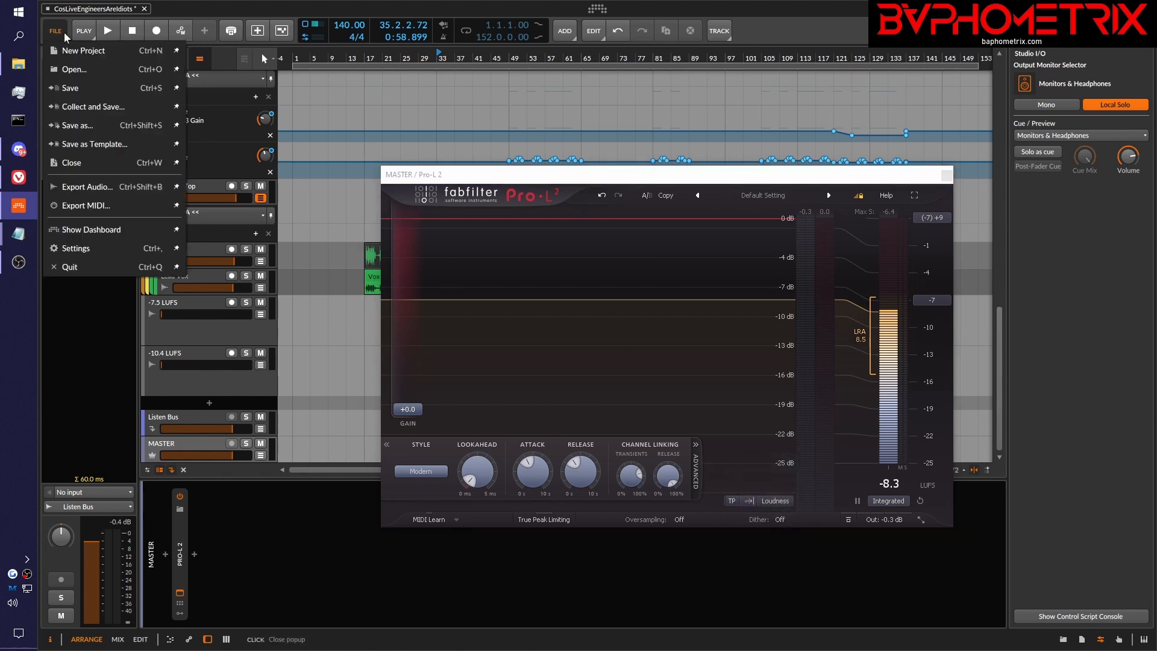
click(109, 191)
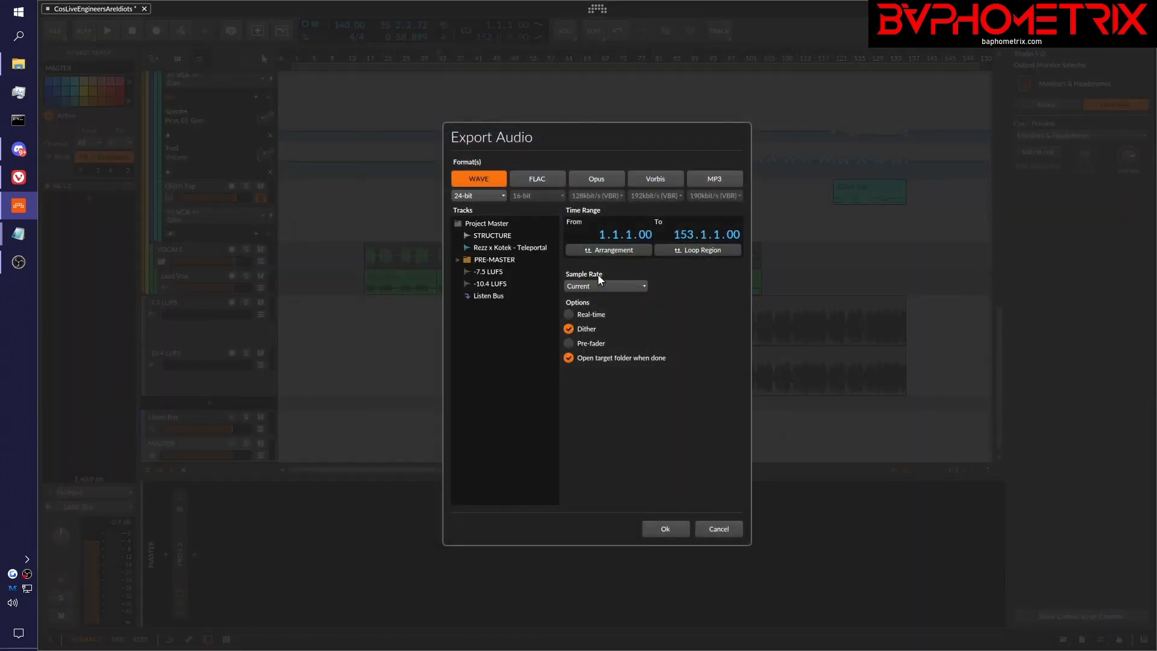
click(481, 196)
click(487, 205)
click(486, 196)
click(483, 215)
click(494, 194)
click(486, 234)
click(491, 194)
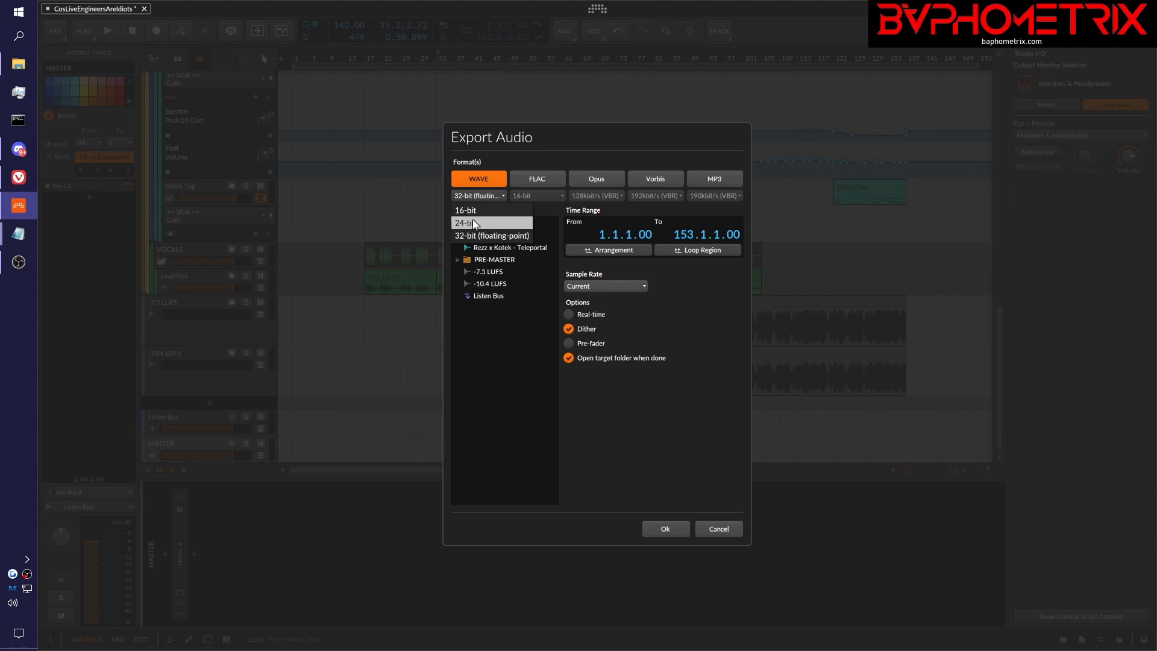
click(680, 446)
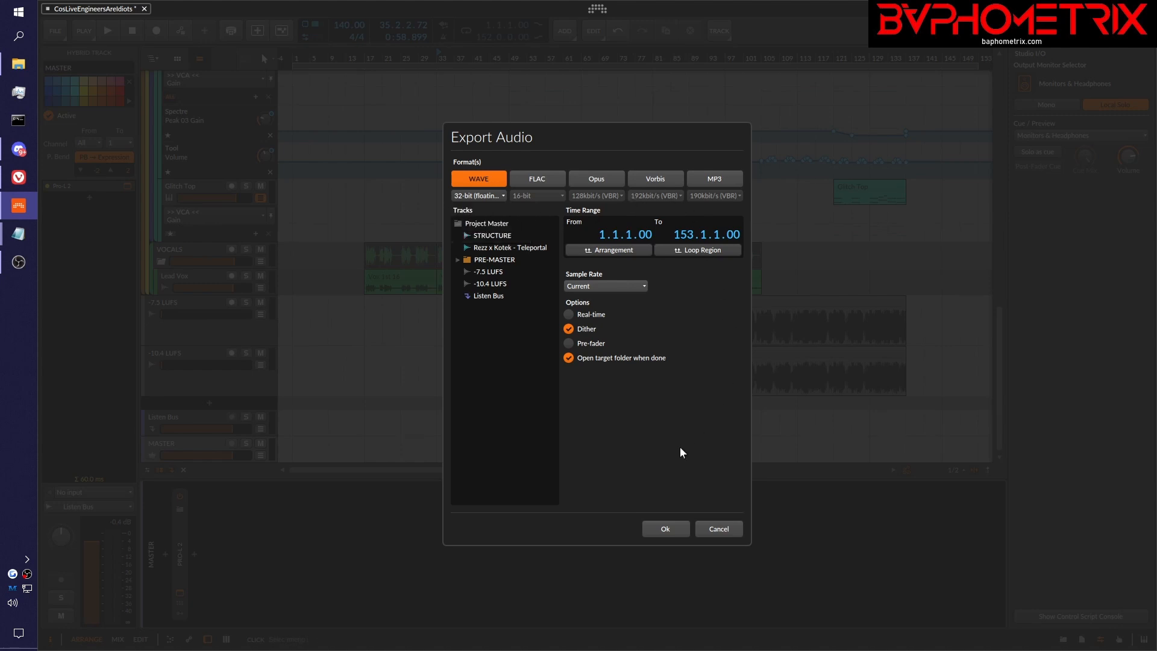
click(729, 531)
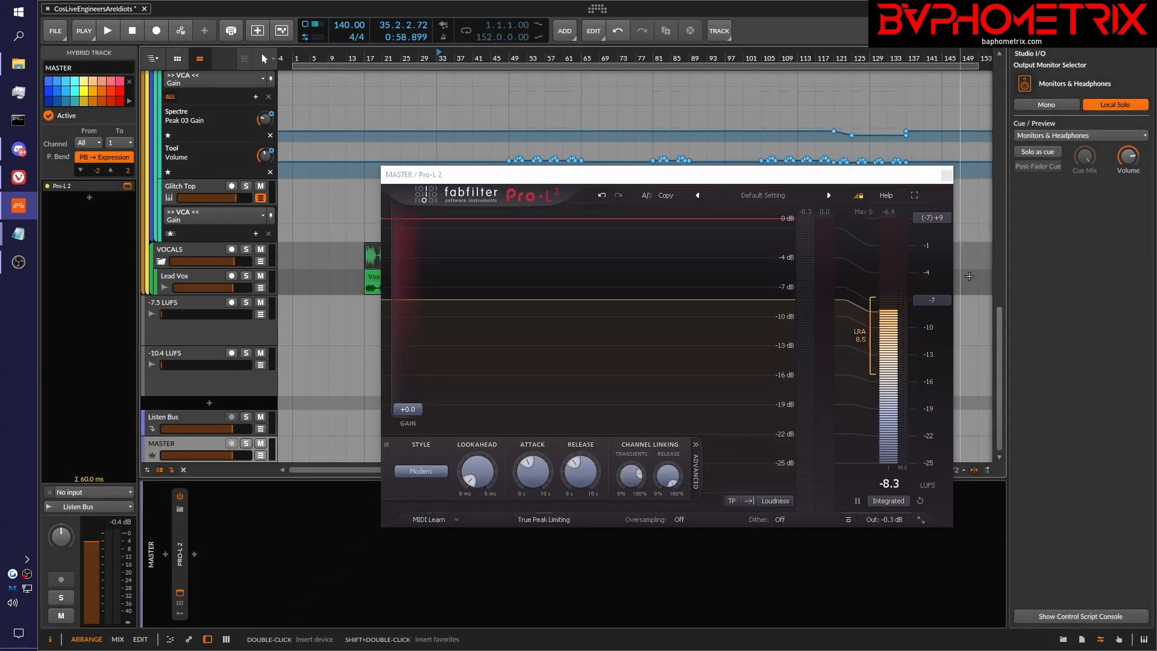
Close the Pro-L 2 limiter window.
click(945, 175)
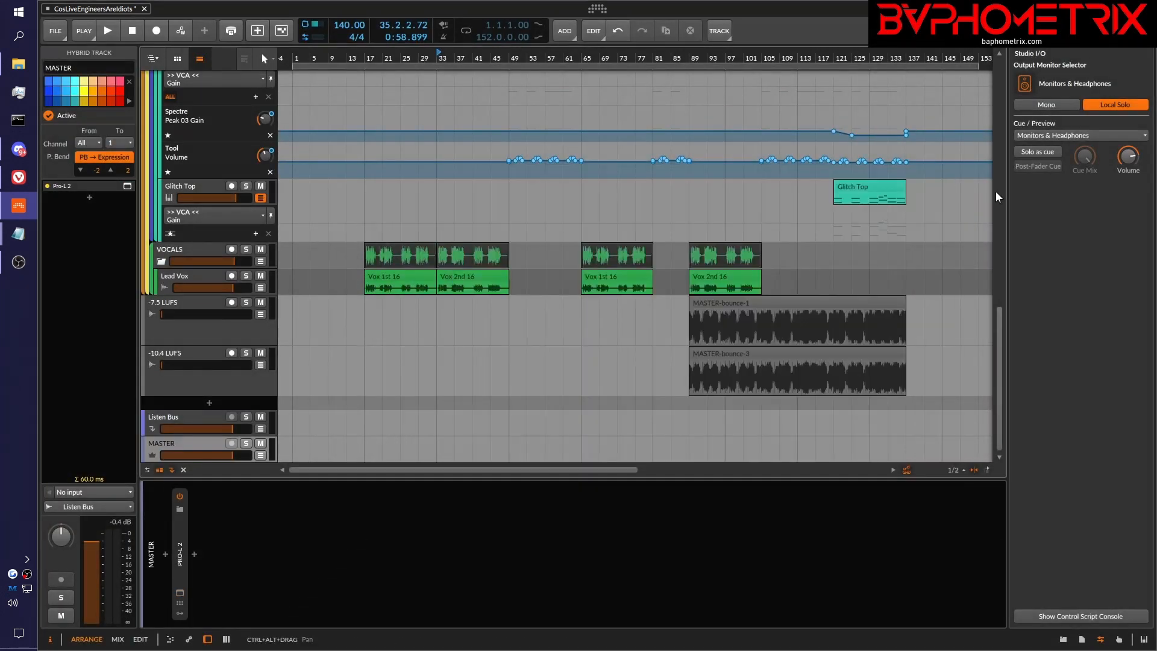